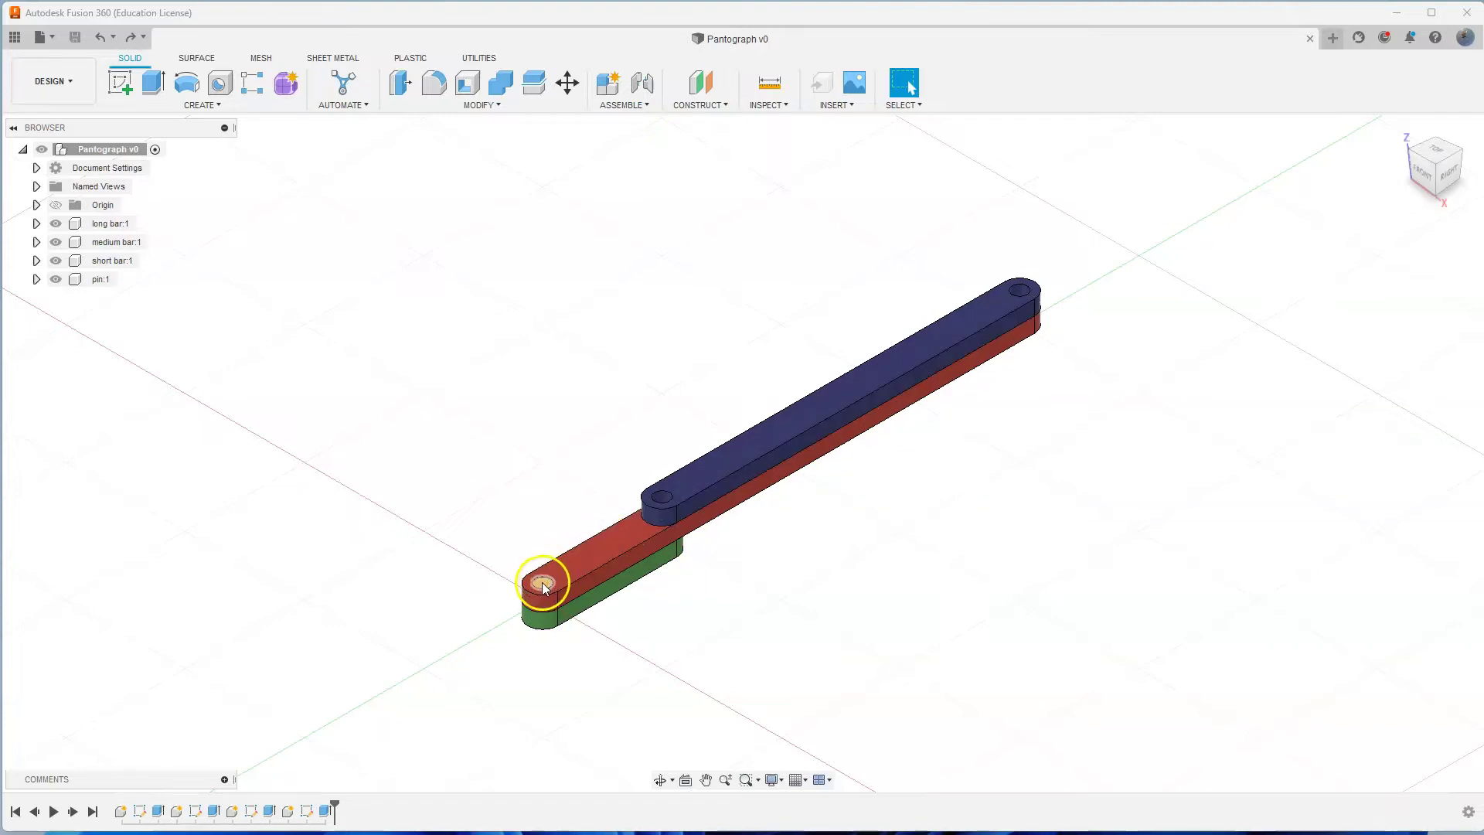
Copy the long bar component, paste it into the top-level assembly and move the copy 1.30 in along X.
left_click(412, 481)
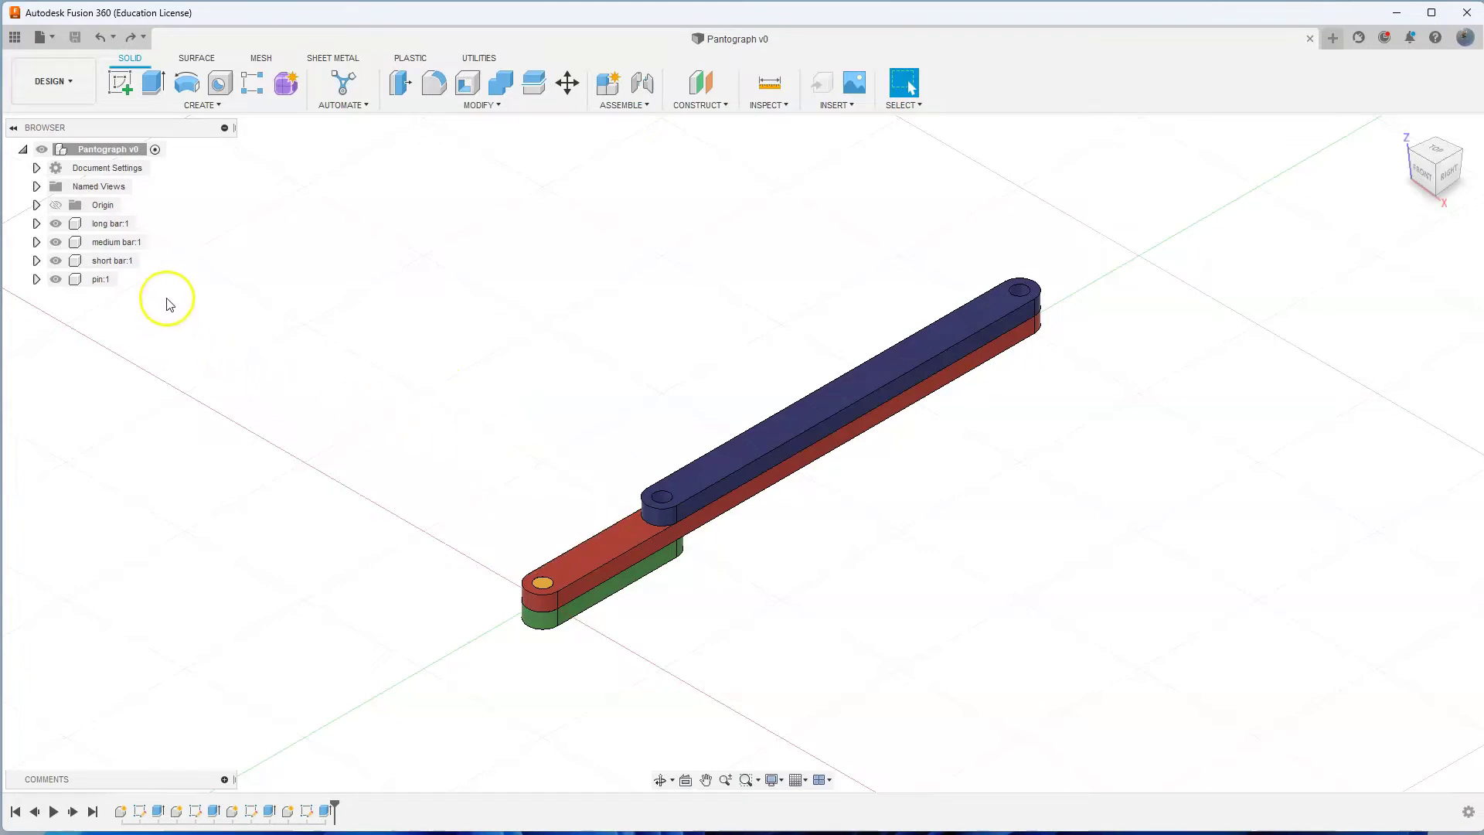
right_click(100, 228)
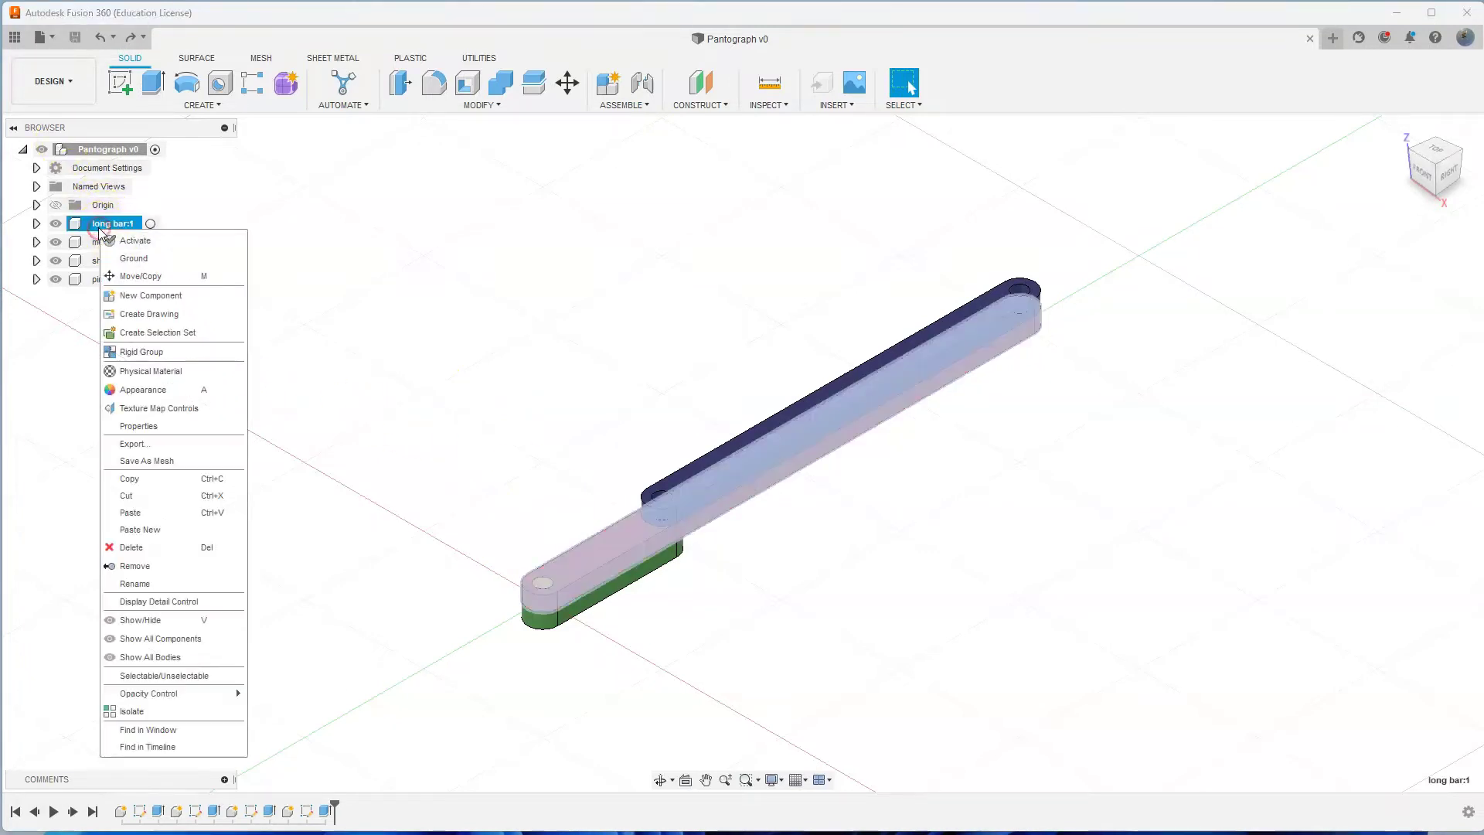
left_click(158, 485)
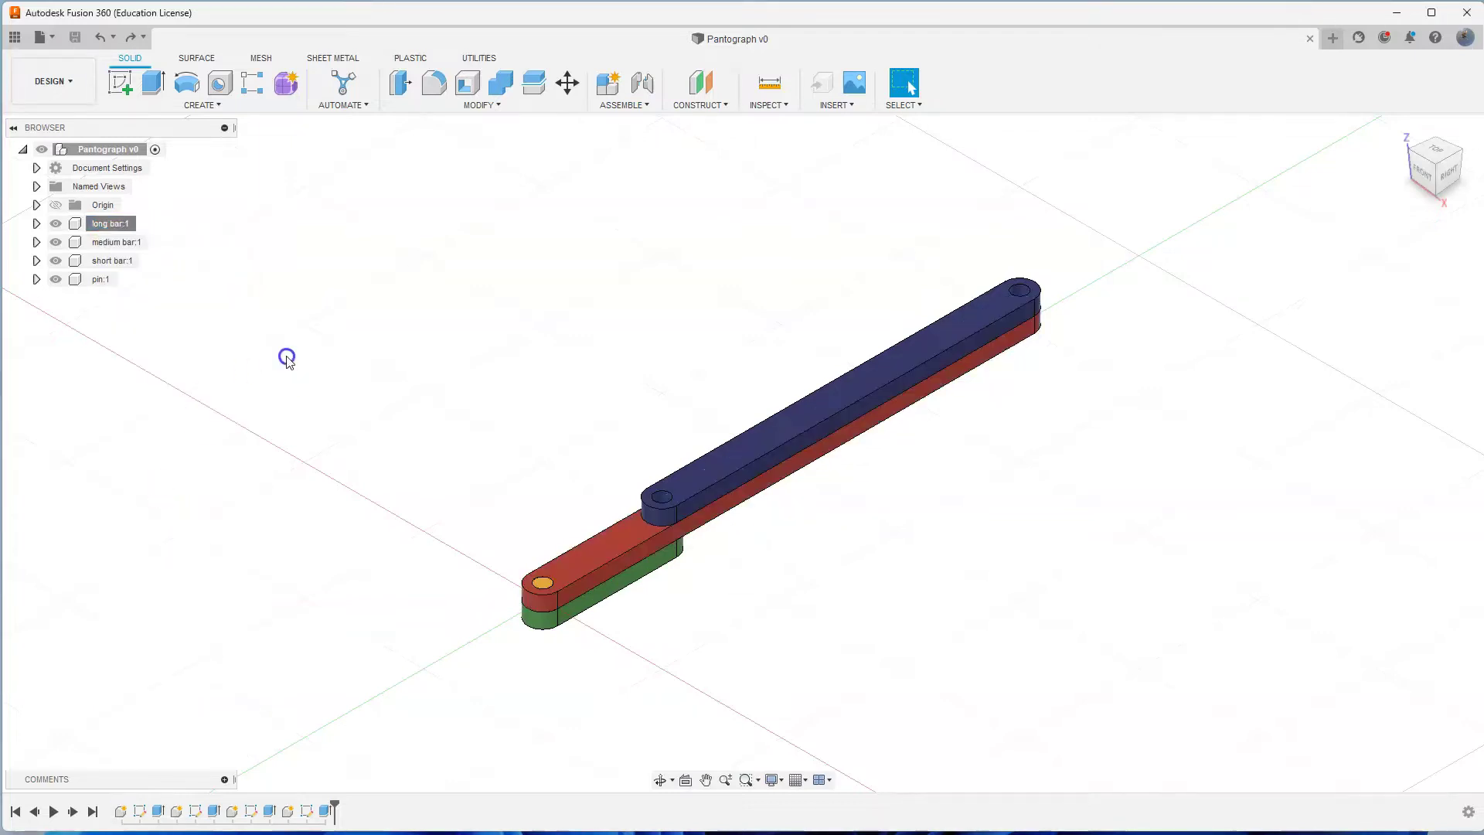
right_click(109, 151)
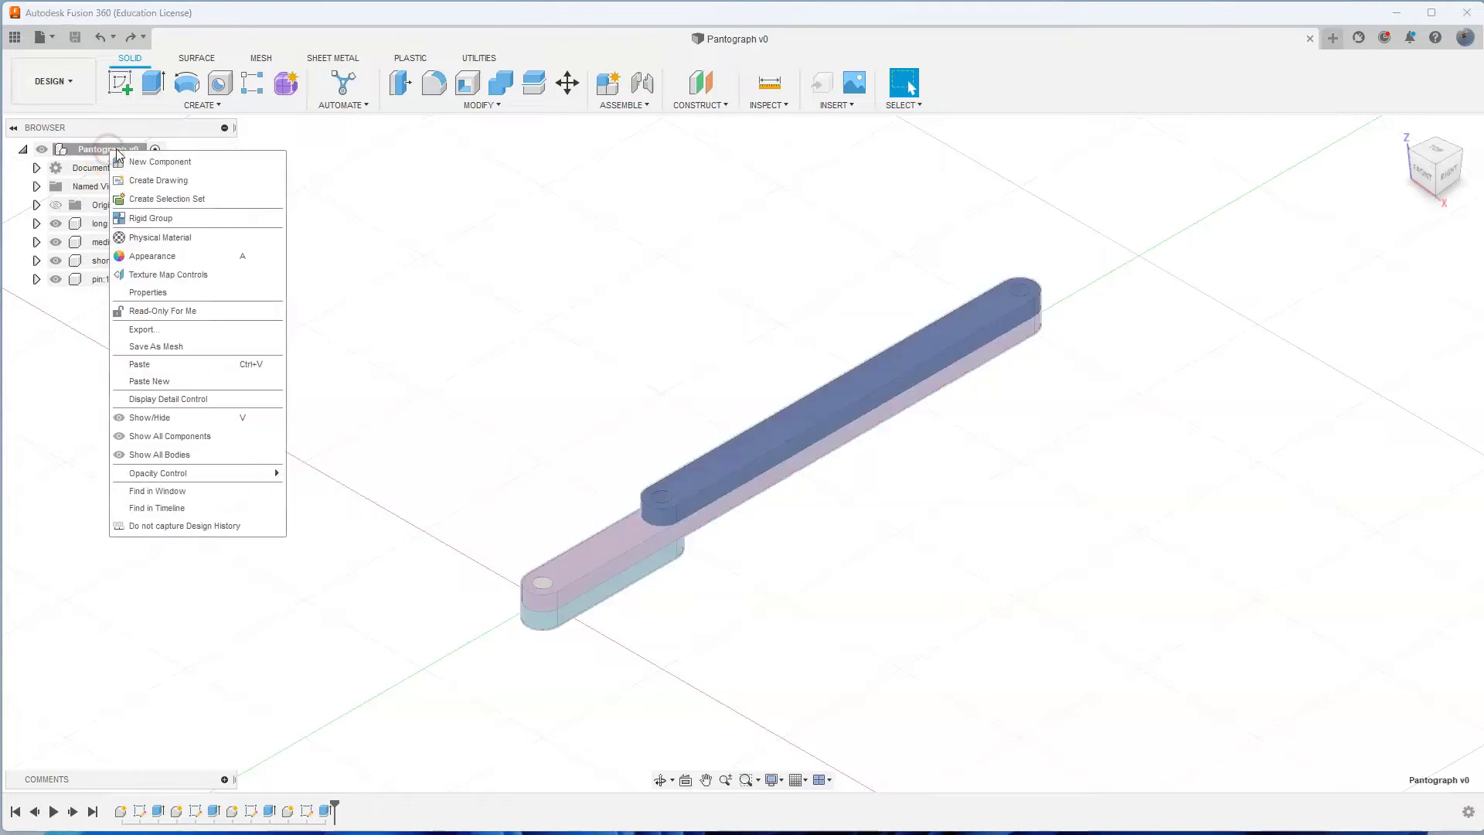
left_click(161, 363)
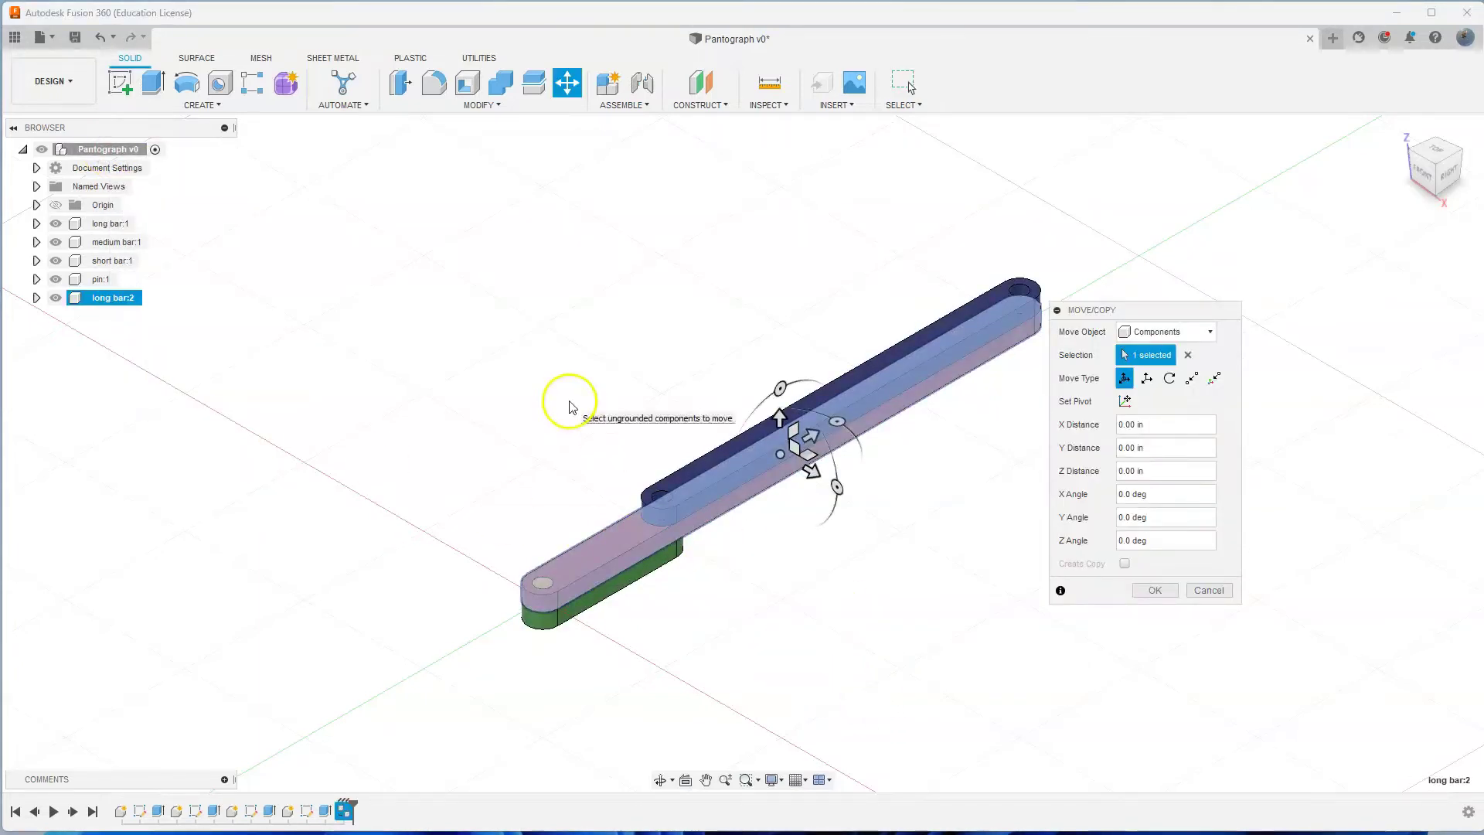
left_click(580, 572)
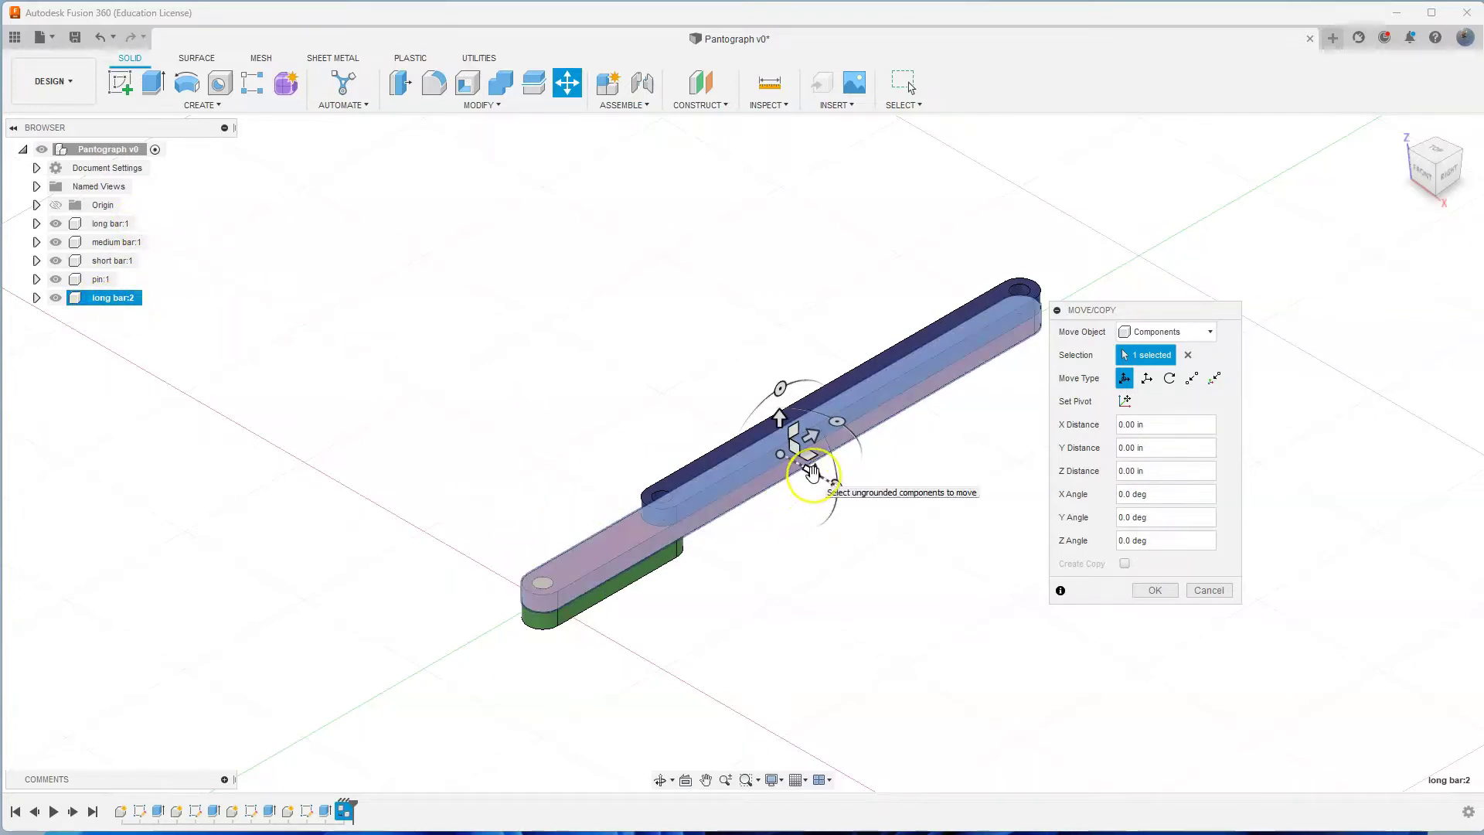
left_click_drag(812, 471, 951, 601)
left_click(1155, 592)
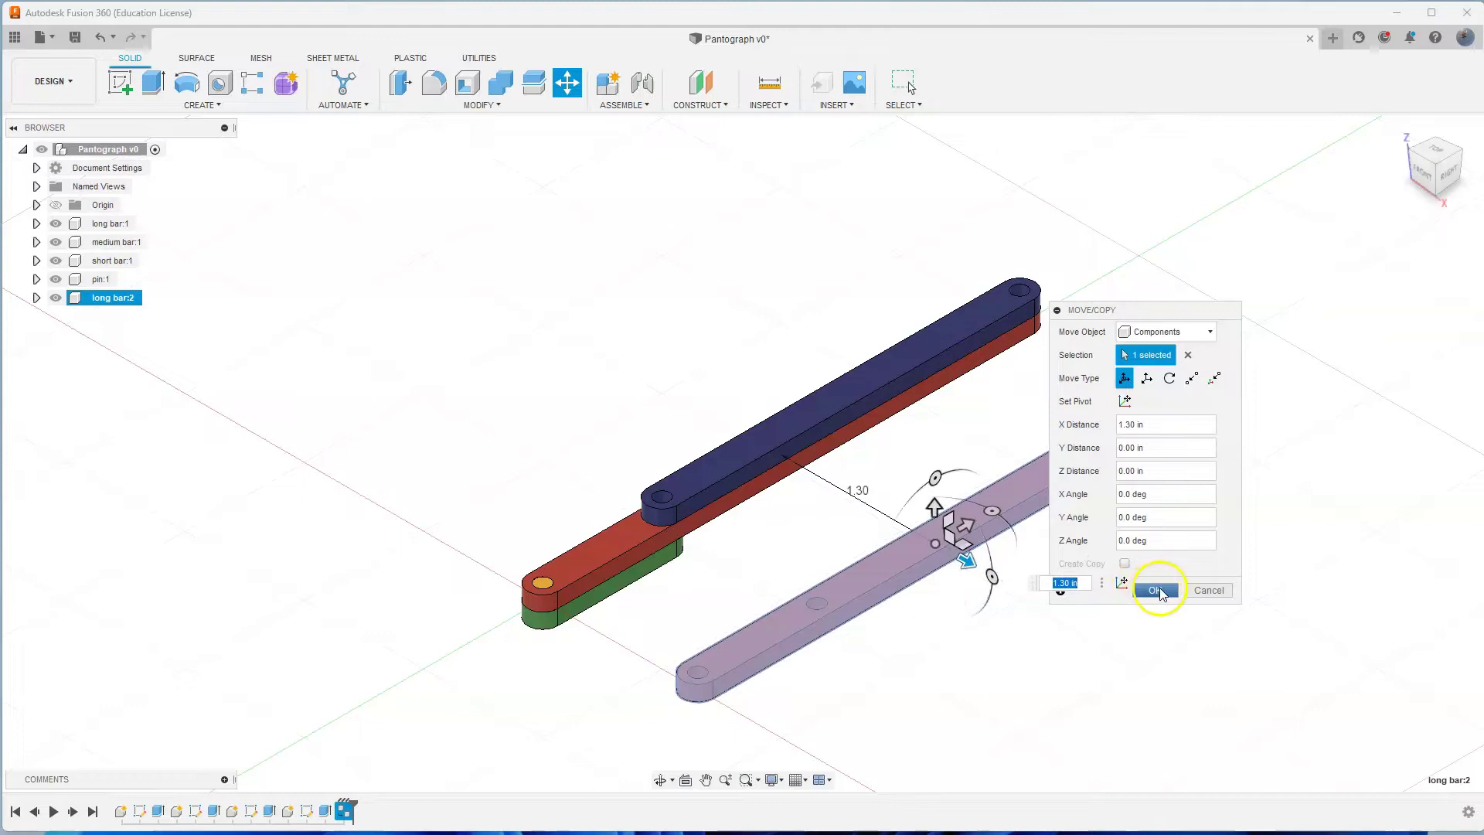
left_click(1160, 590)
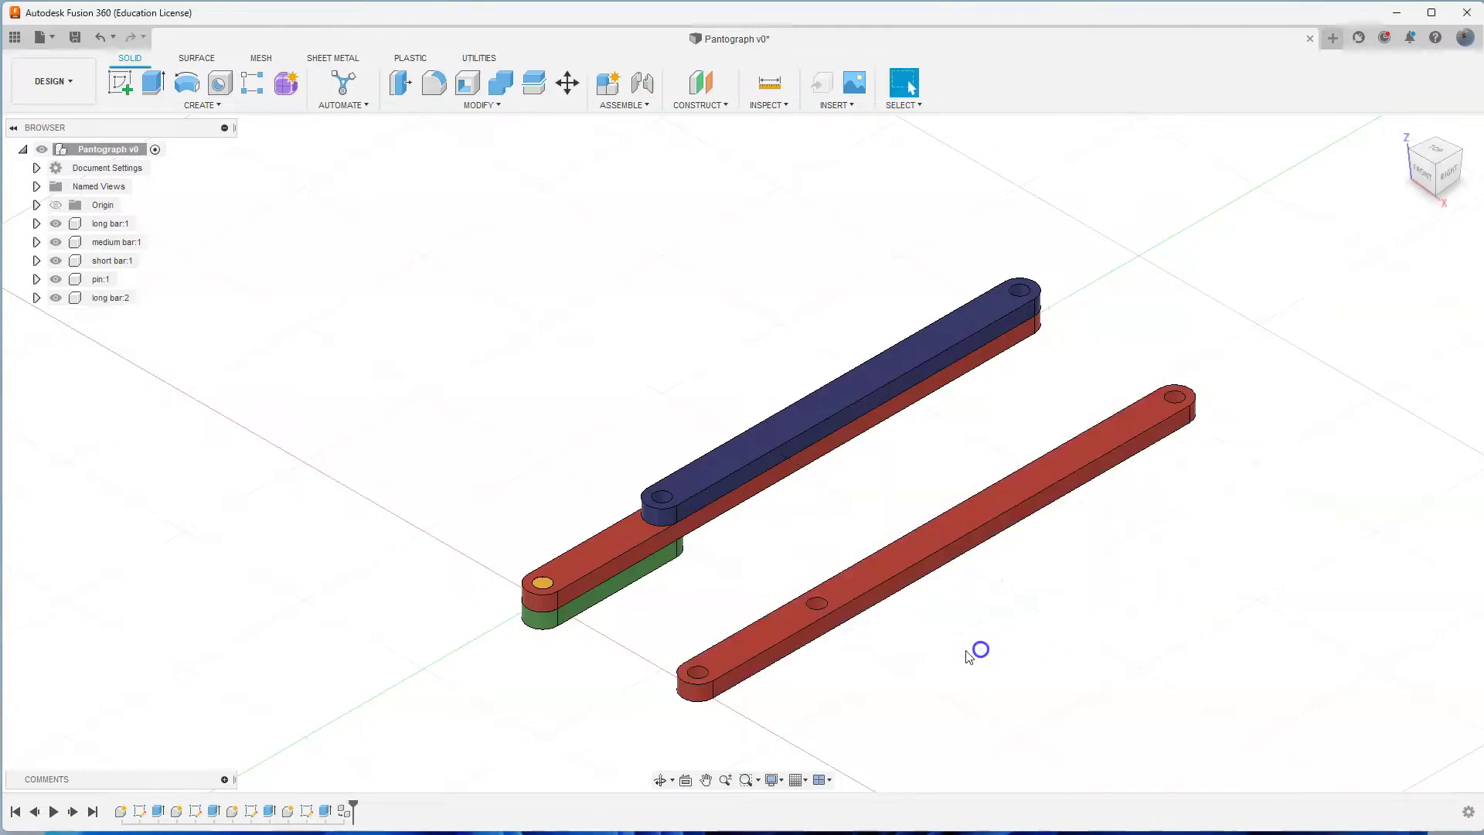
Copy the pin component, paste it into the top-level assembly and move the copy 1.70 in along X.
scroll(887, 650, "down", 2)
middle_click_drag(961, 619, 788, 520)
scroll(510, 309, "up", 2)
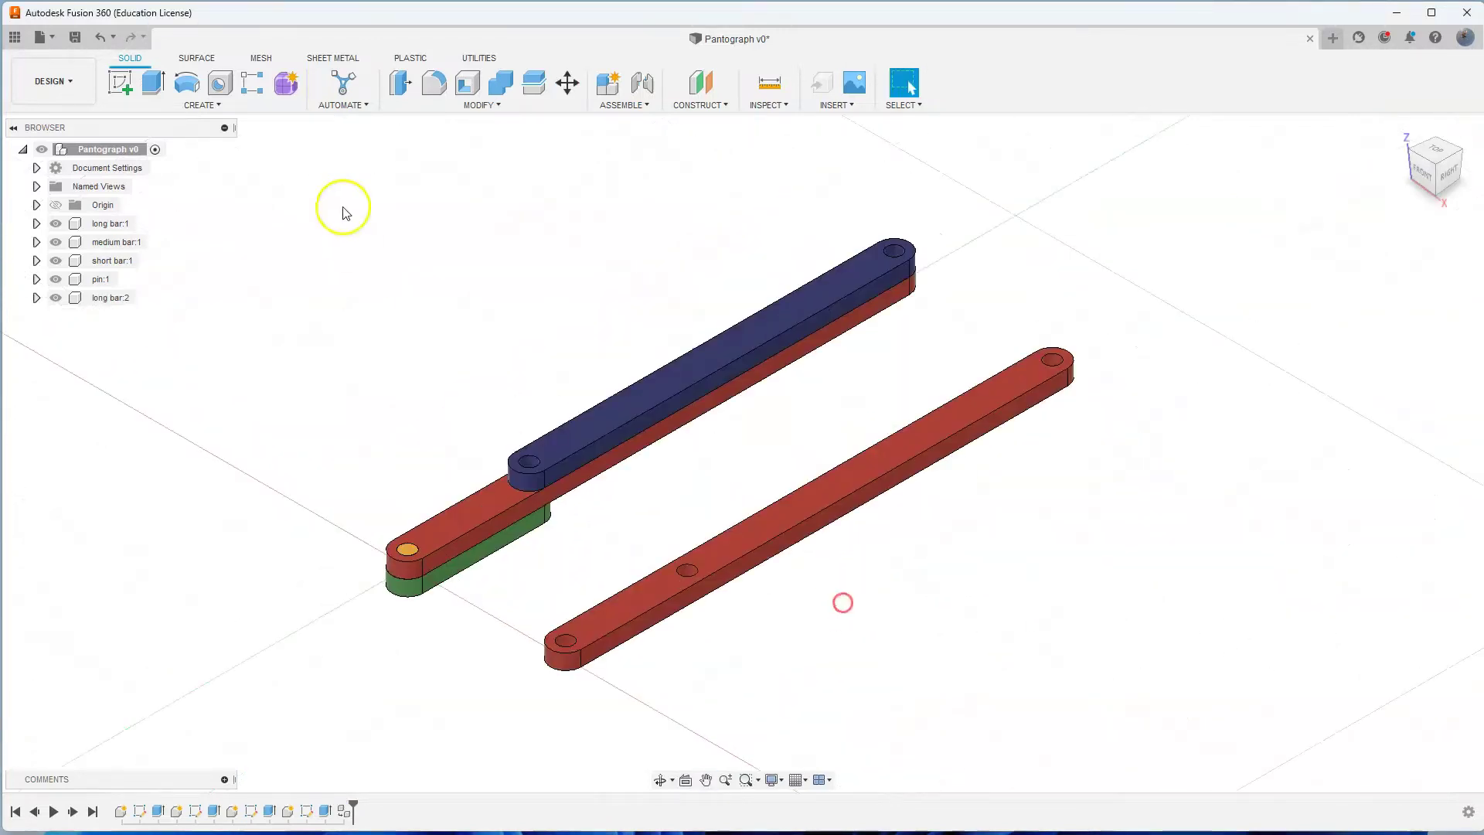
right_click(99, 279)
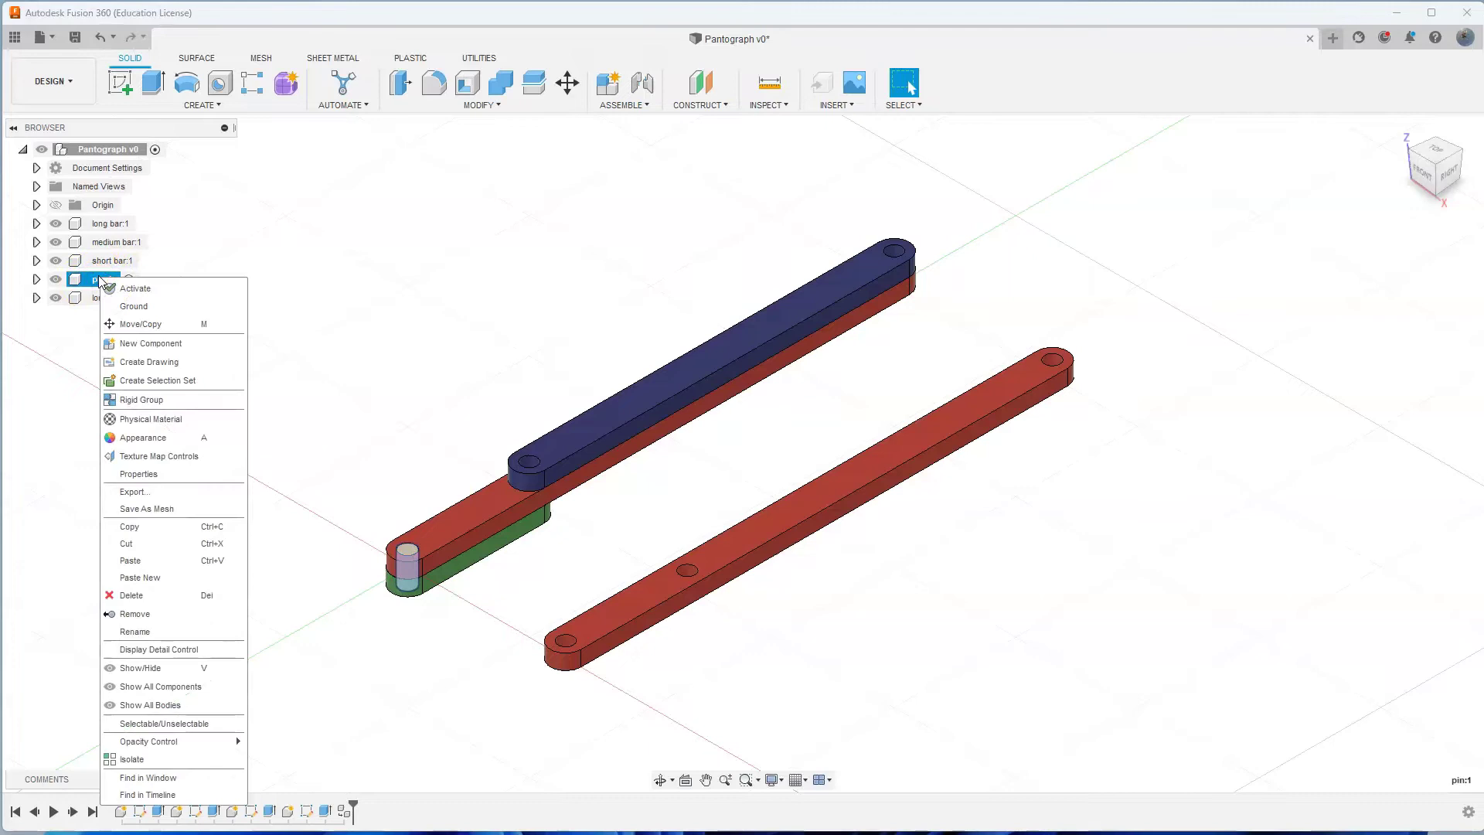
left_click(167, 523)
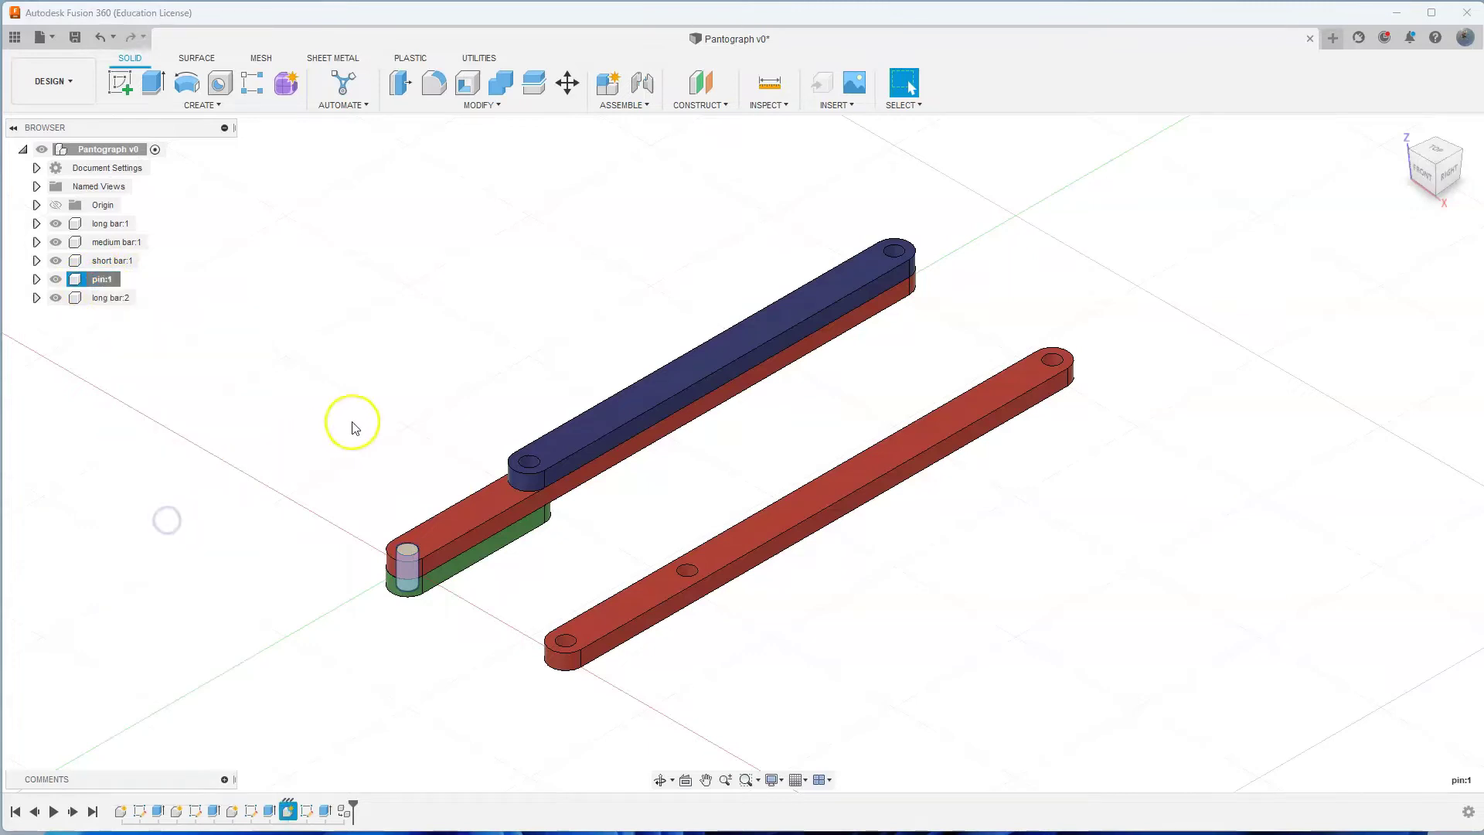
right_click(107, 149)
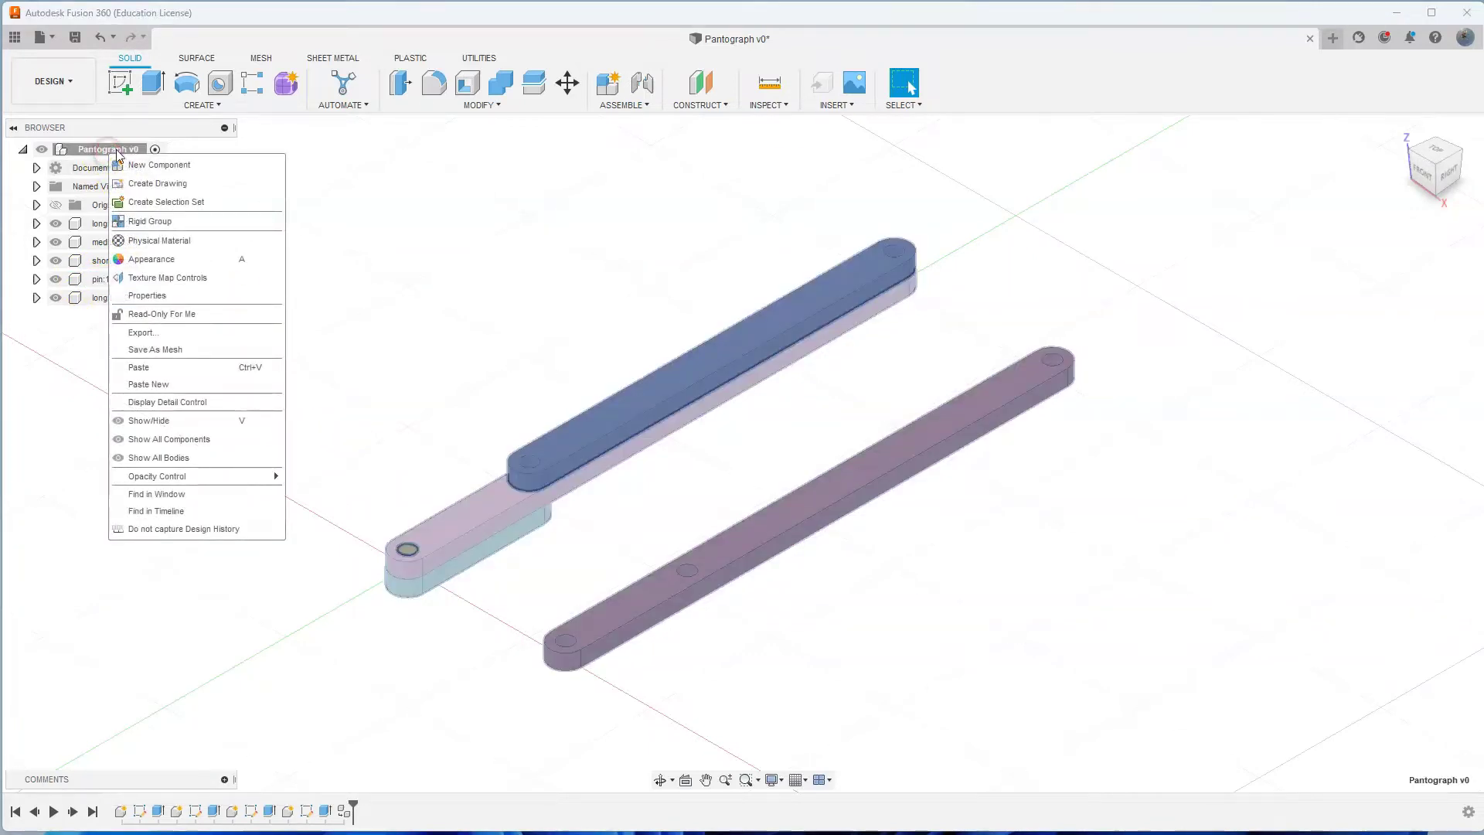
left_click(174, 367)
left_click_drag(438, 568, 640, 728)
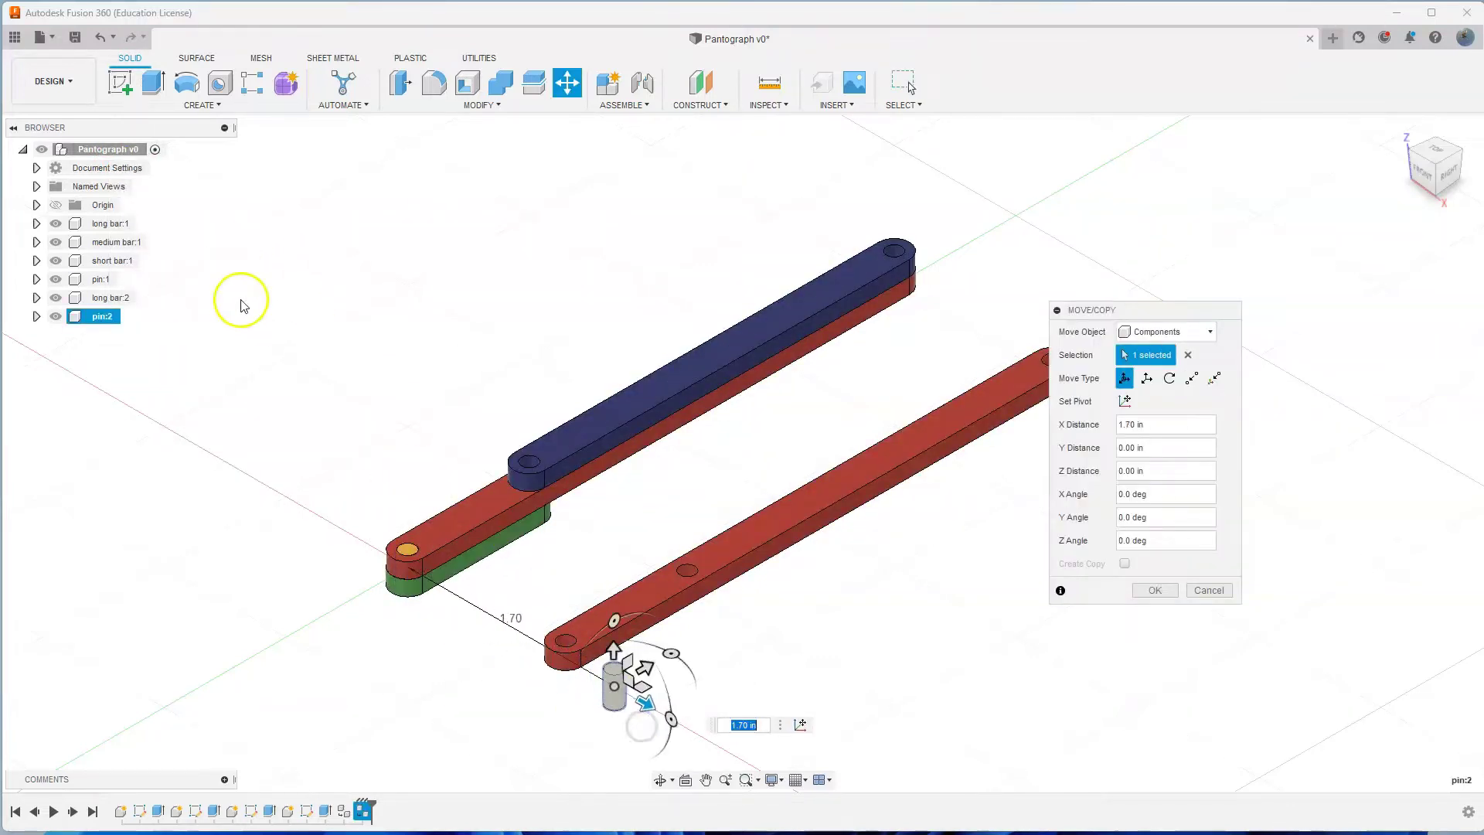
left_click(1151, 590)
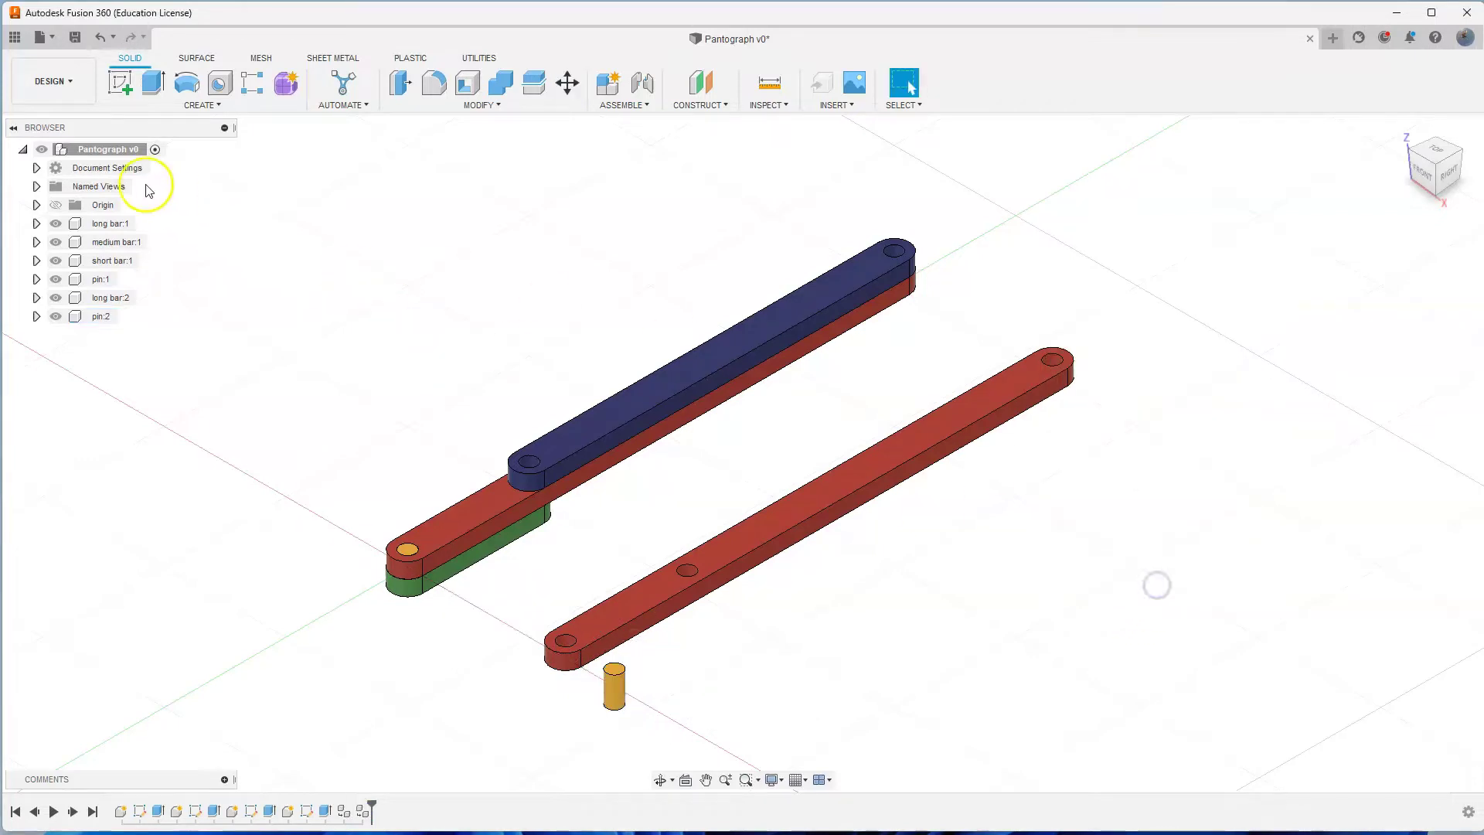
Paste a second pin copy and place it beside the first copy, offset 0.30 in along Y.
right_click(118, 157)
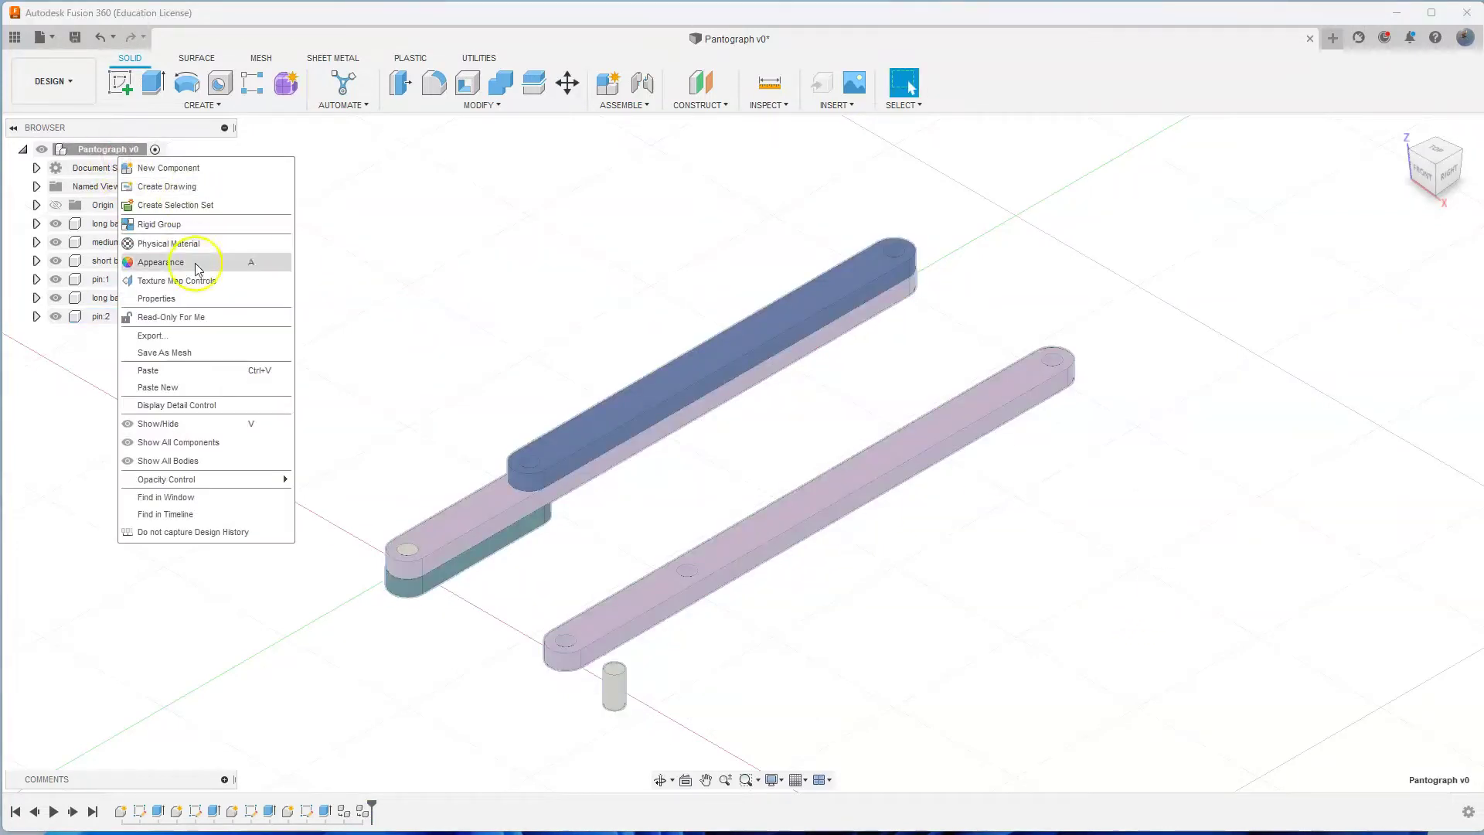
left_click(178, 371)
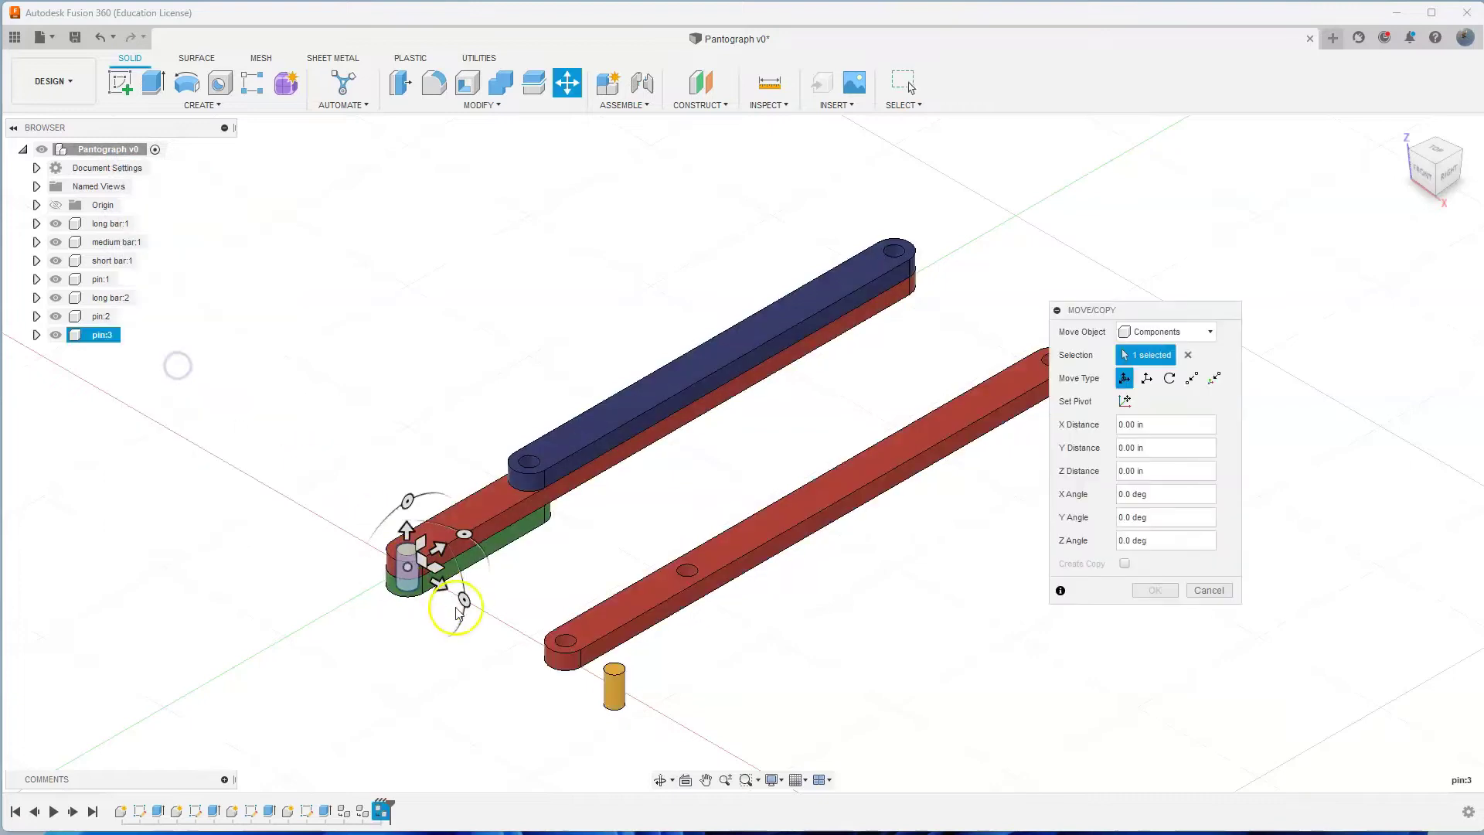
left_click_drag(460, 596, 623, 752)
left_click(648, 665)
left_click_drag(648, 665, 680, 647)
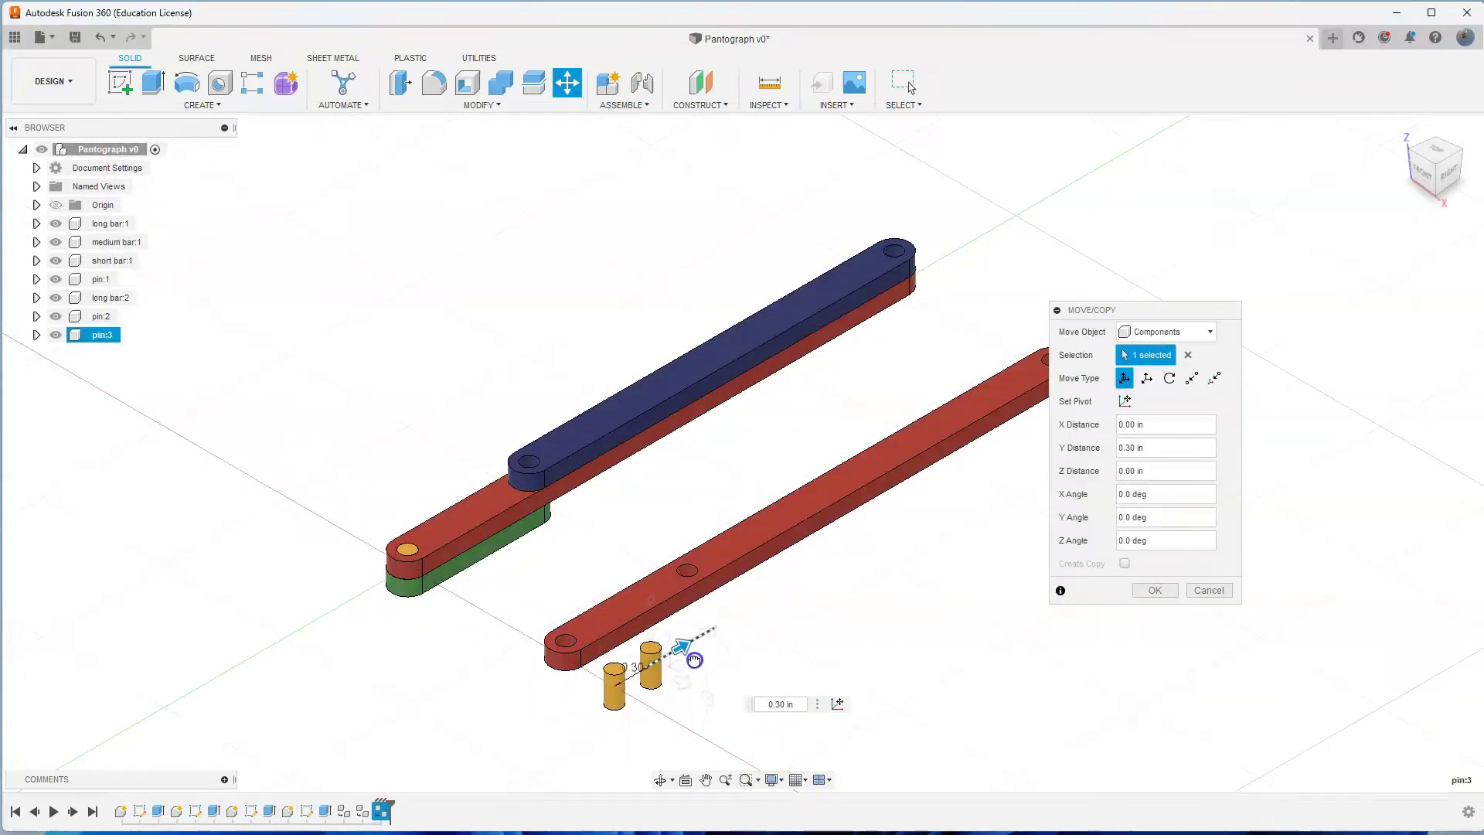
left_click(1150, 590)
Paste a third pin copy and place it next in the row of pins, one equal spacing farther along Y.
right_click(109, 147)
left_click(172, 360)
left_click_drag(460, 597, 623, 744)
left_click_drag(647, 665, 719, 627)
left_click(1152, 586)
Paste a fourth pin copy and place it at the end of the row, offset 0.90 in along Y.
right_click(115, 150)
left_click(177, 364)
left_click_drag(460, 597, 629, 733)
left_click_drag(648, 665, 762, 611)
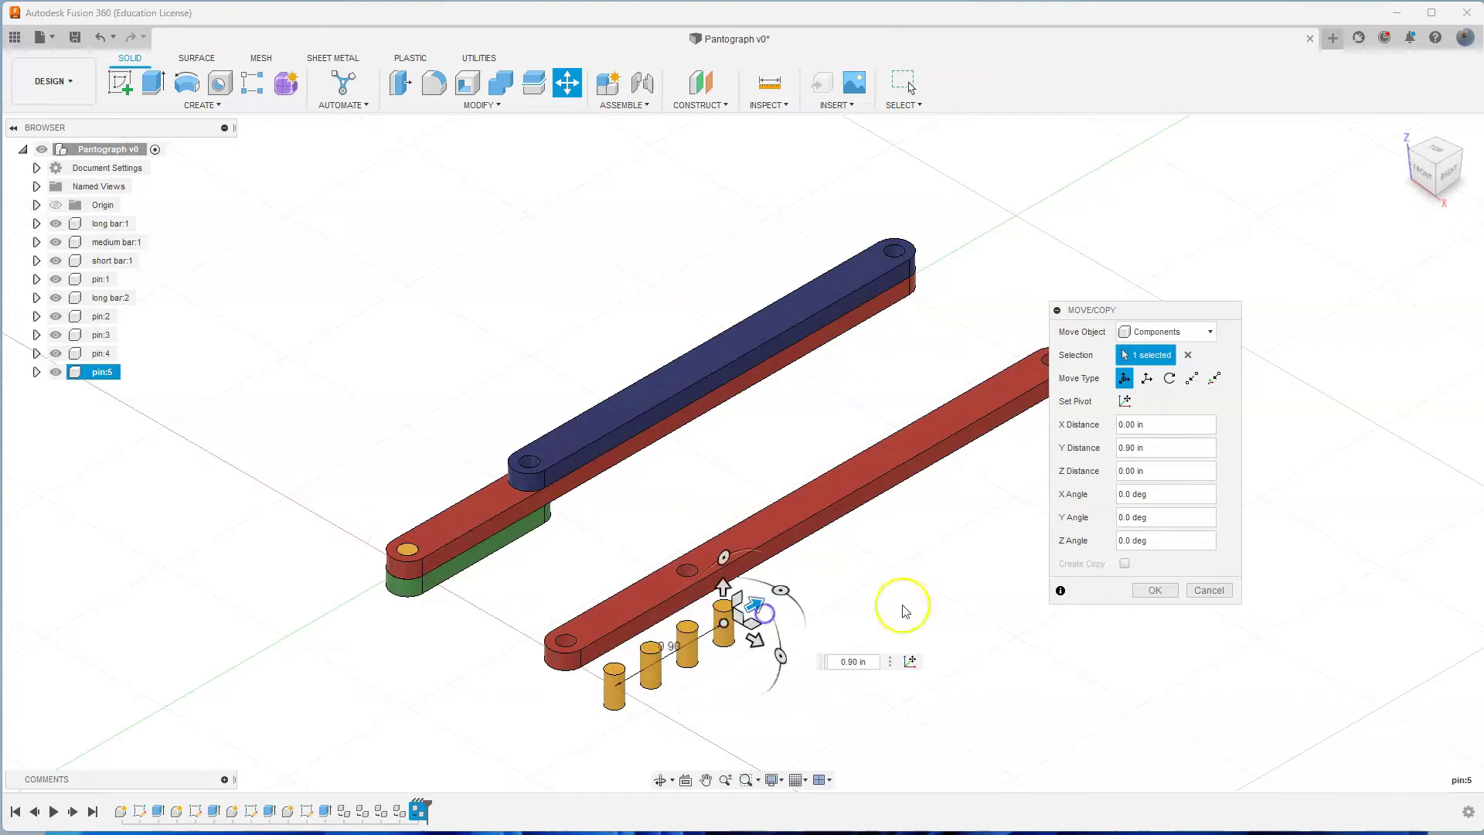
left_click(1152, 591)
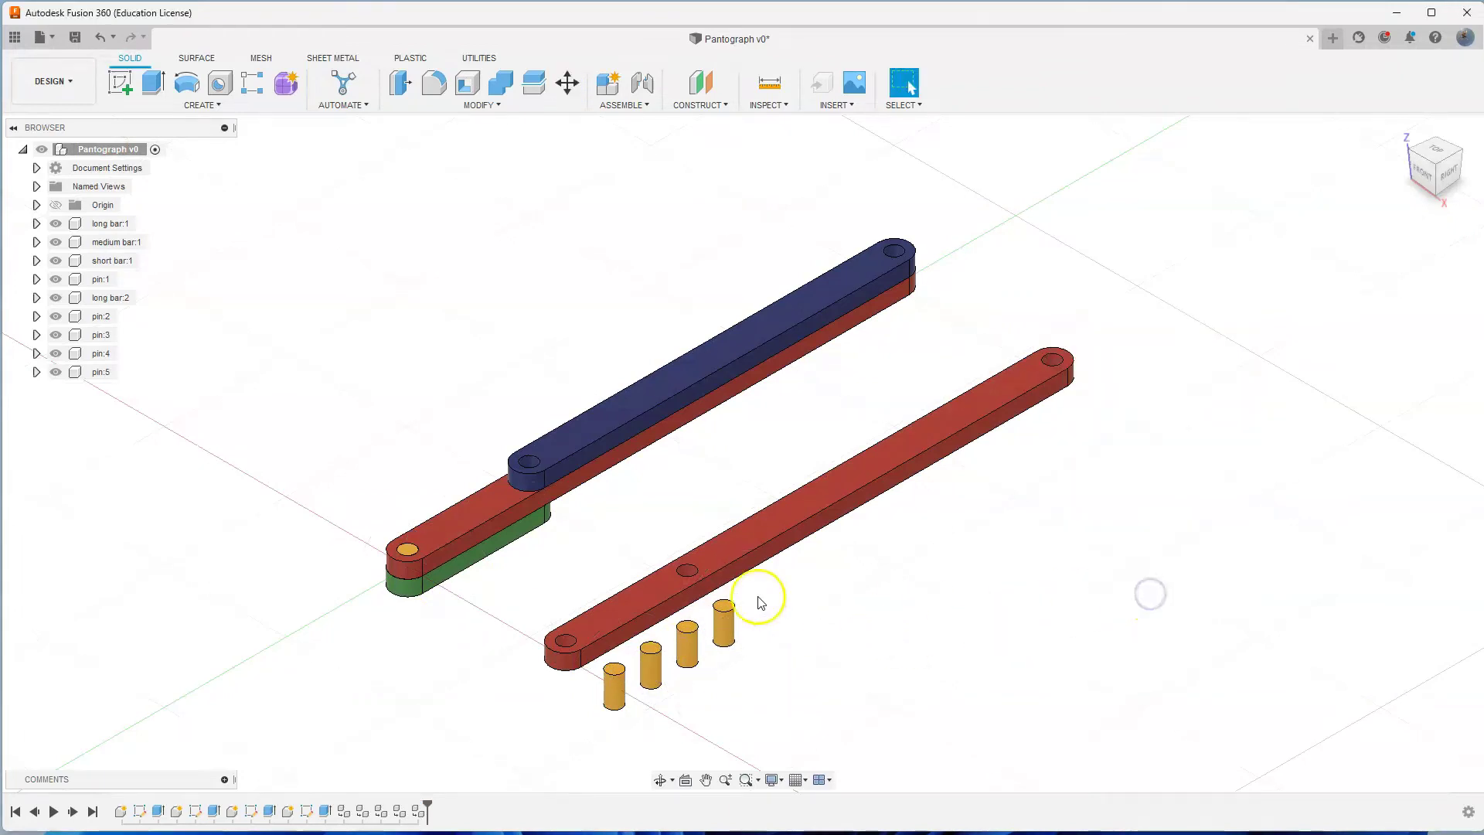
Move the green short bar along negative X, clear of the long bar above it.
left_click(570, 82)
left_click(503, 545)
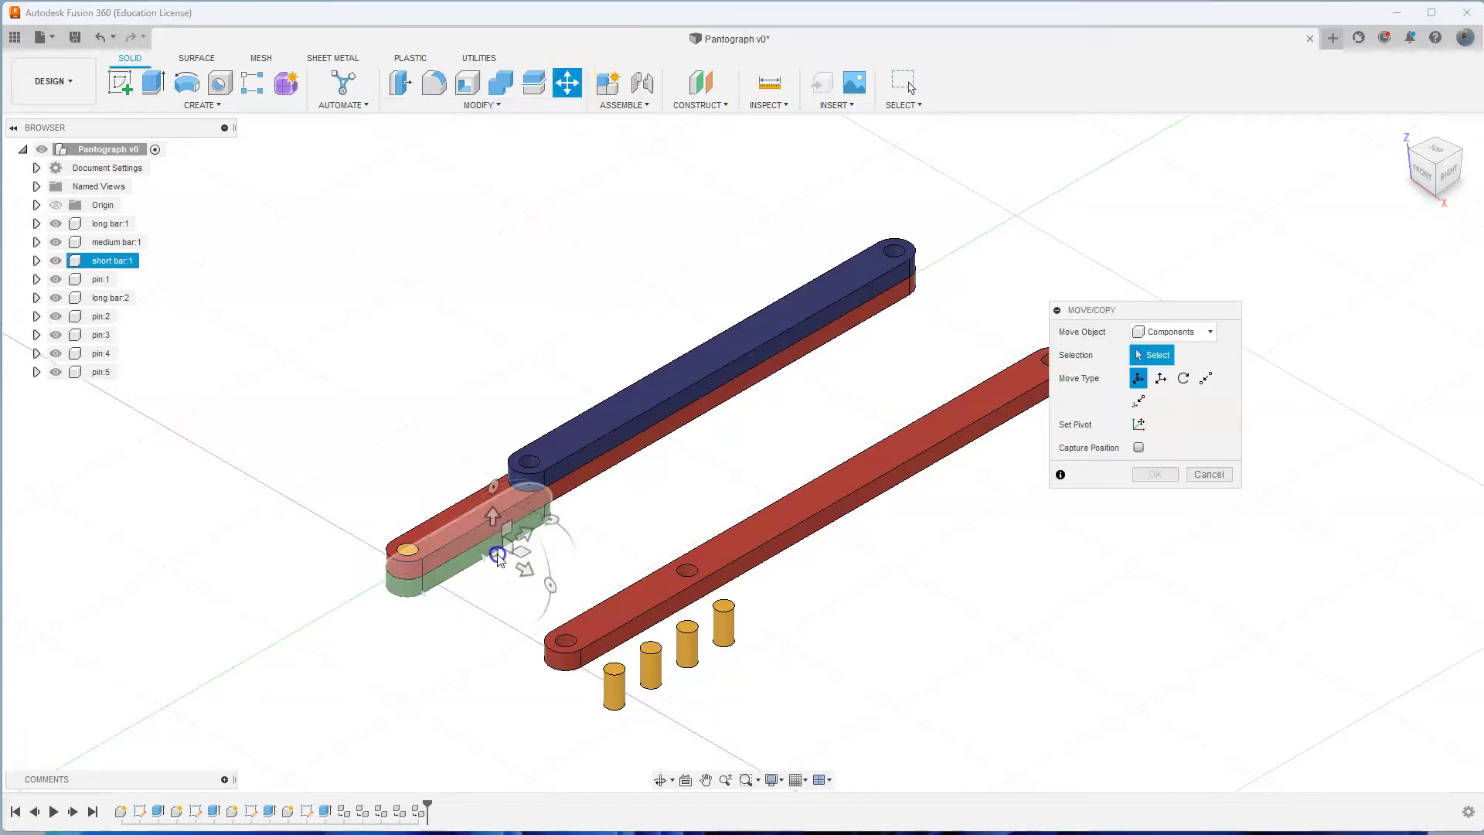
mouse_move(523, 572)
left_mouse_down()
mouse_move(340, 460)
mouse_move(696, 665)
mouse_move(404, 503)
left_mouse_up()
left_click(1159, 637)
Move the blue medium bar -1.30 in along X, clear of the original long bar.
key("m")
left_click(663, 374)
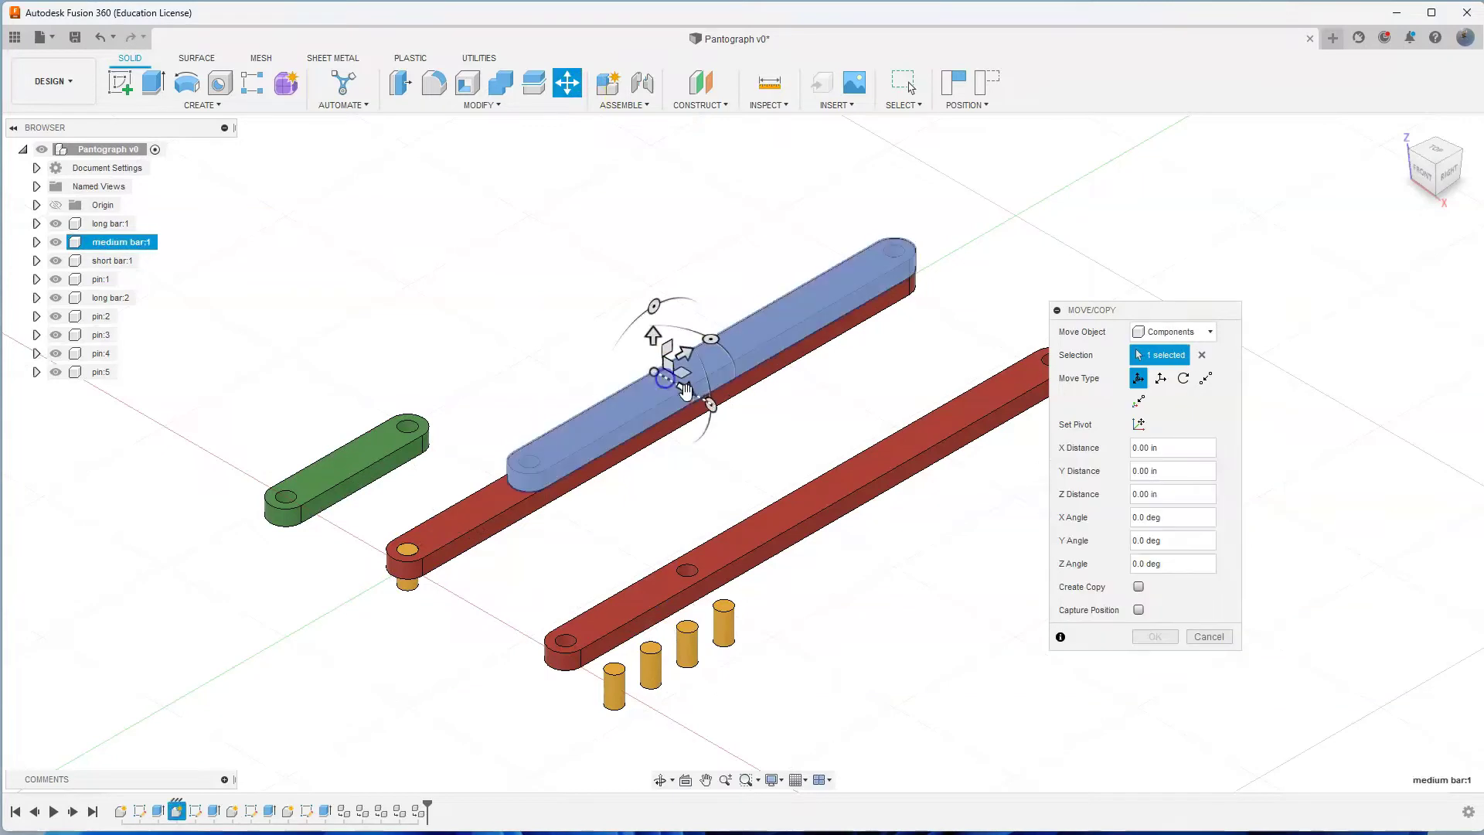
left_click_drag(680, 390, 529, 297)
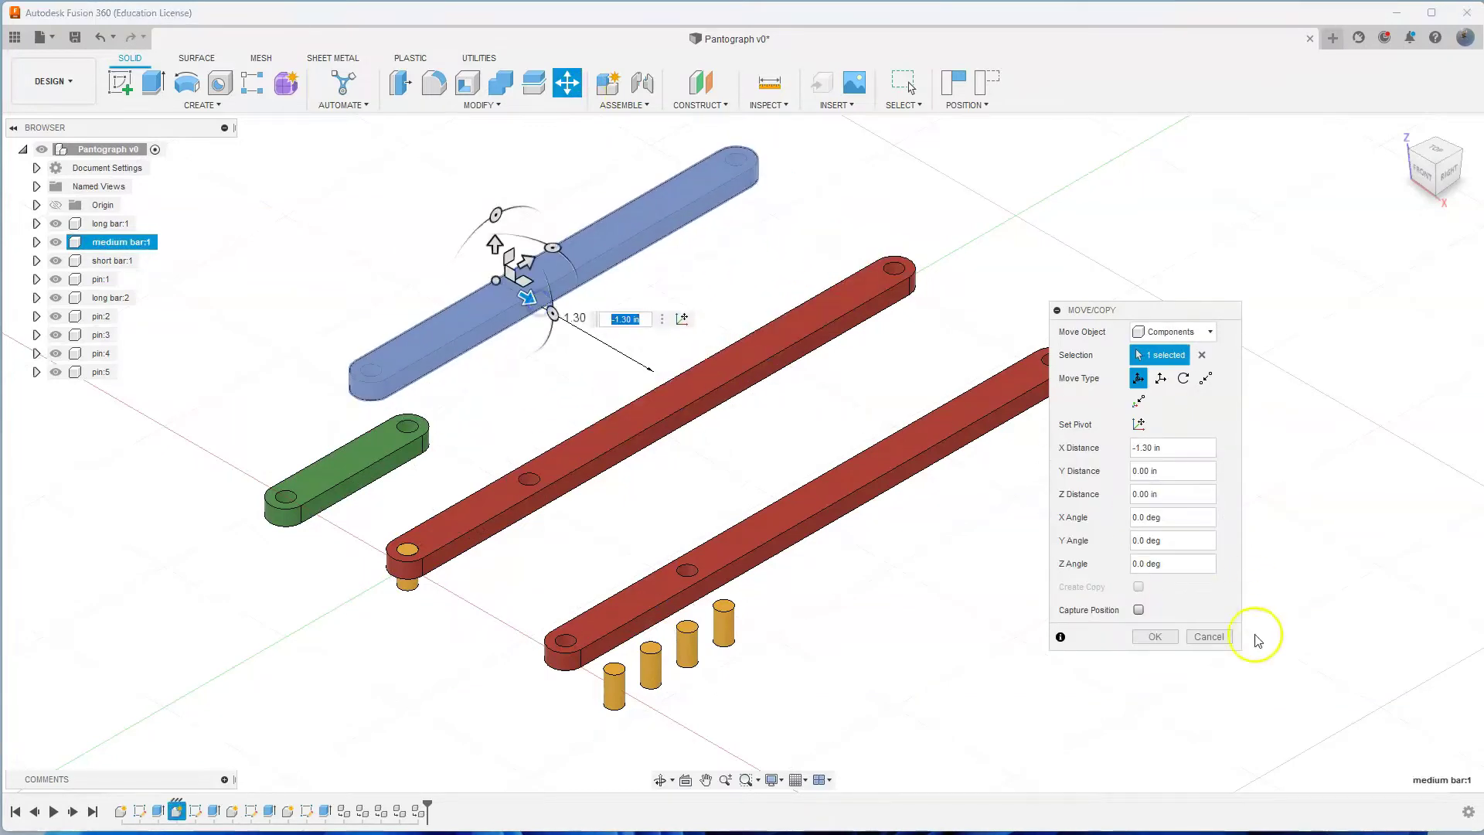
left_click(1152, 637)
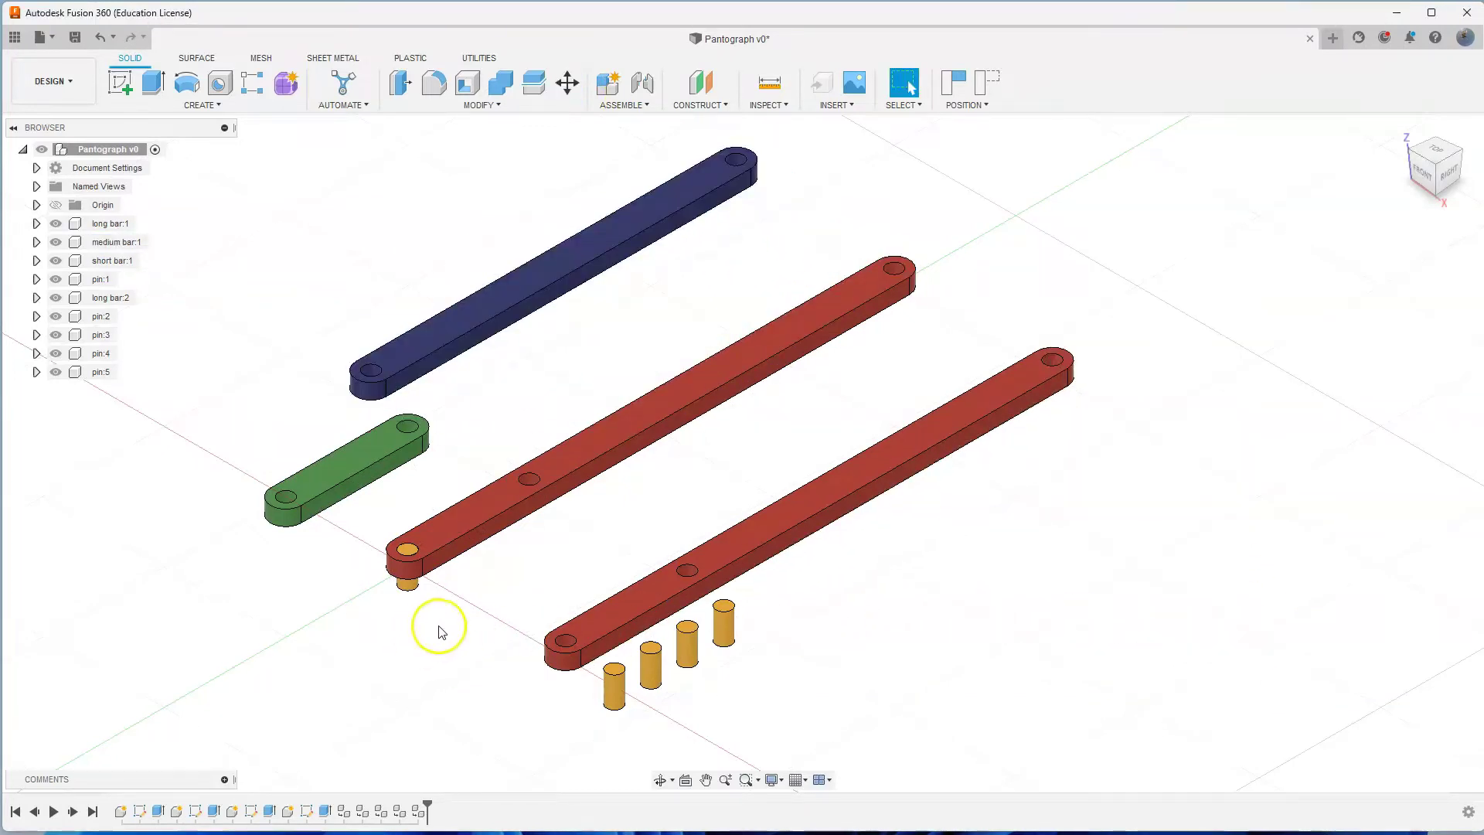
Move the original pin along positive X, out of the end hole of the original long bar.
left_click(567, 83)
left_click(408, 581)
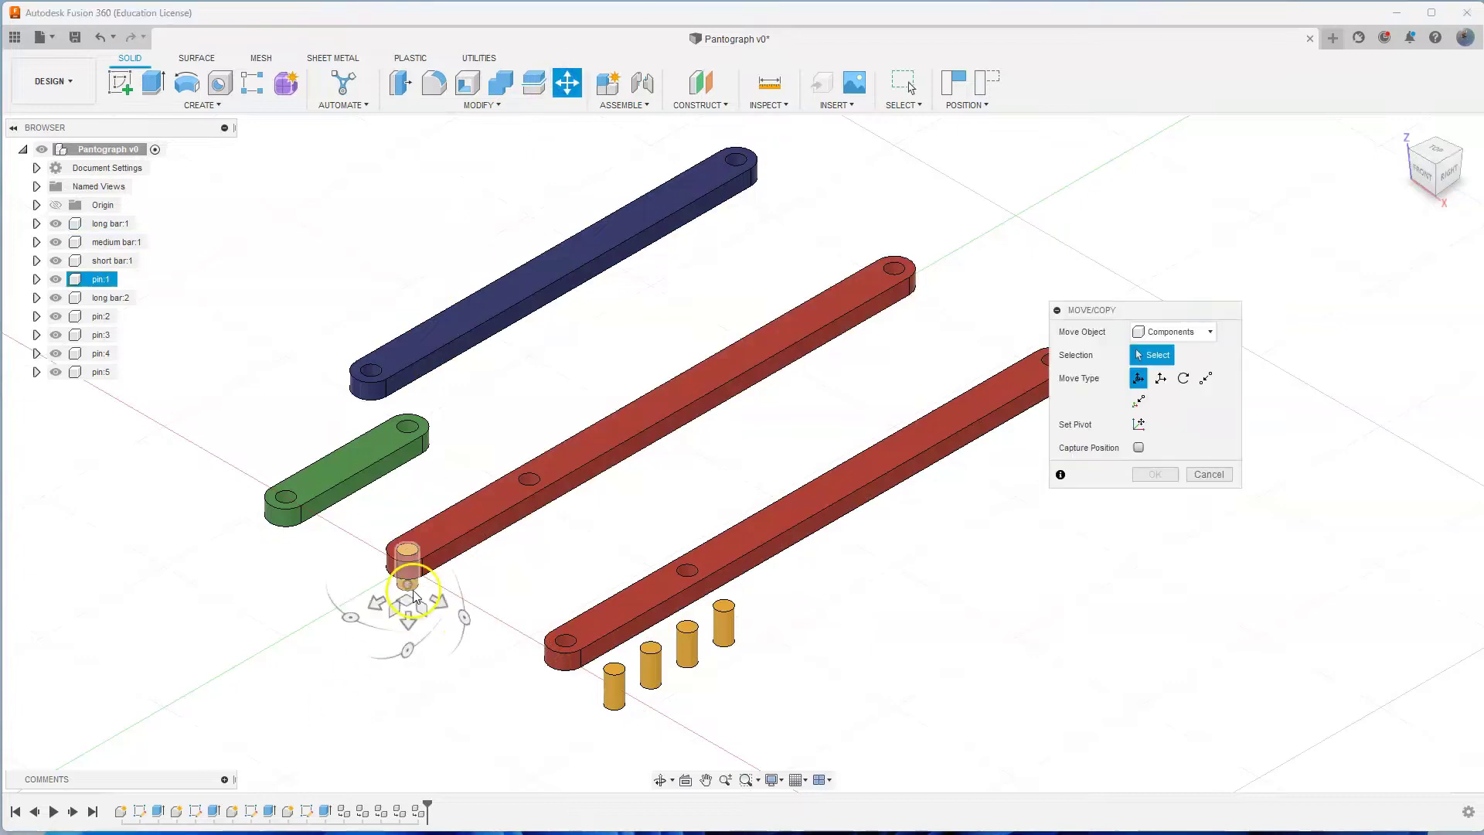
left_click_drag(415, 596, 463, 623)
left_click(1154, 637)
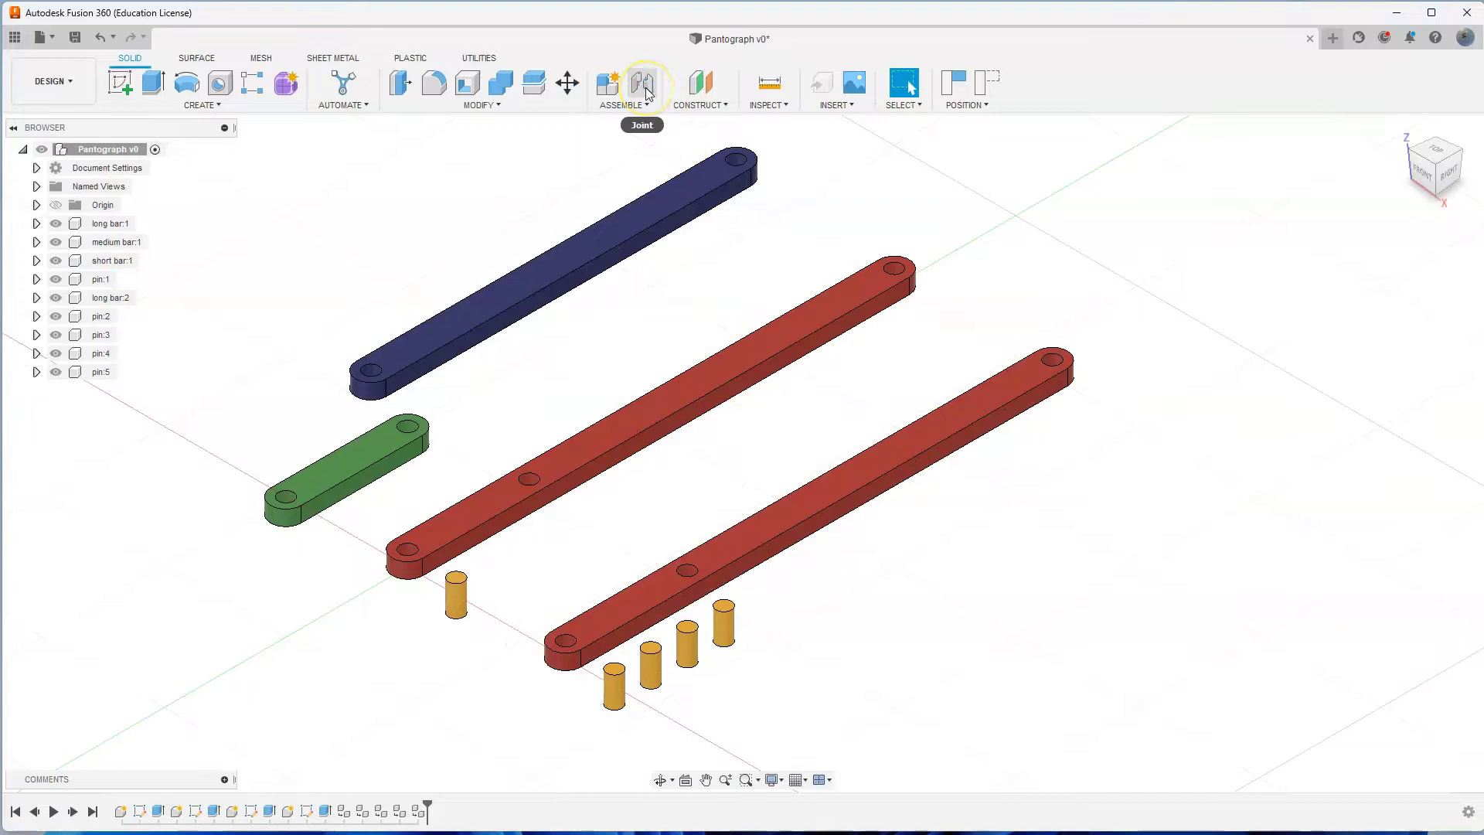
Start a joint in Simple mode and snap its first component to the centre of the original pin's top face.
left_click(644, 83)
left_click(429, 249)
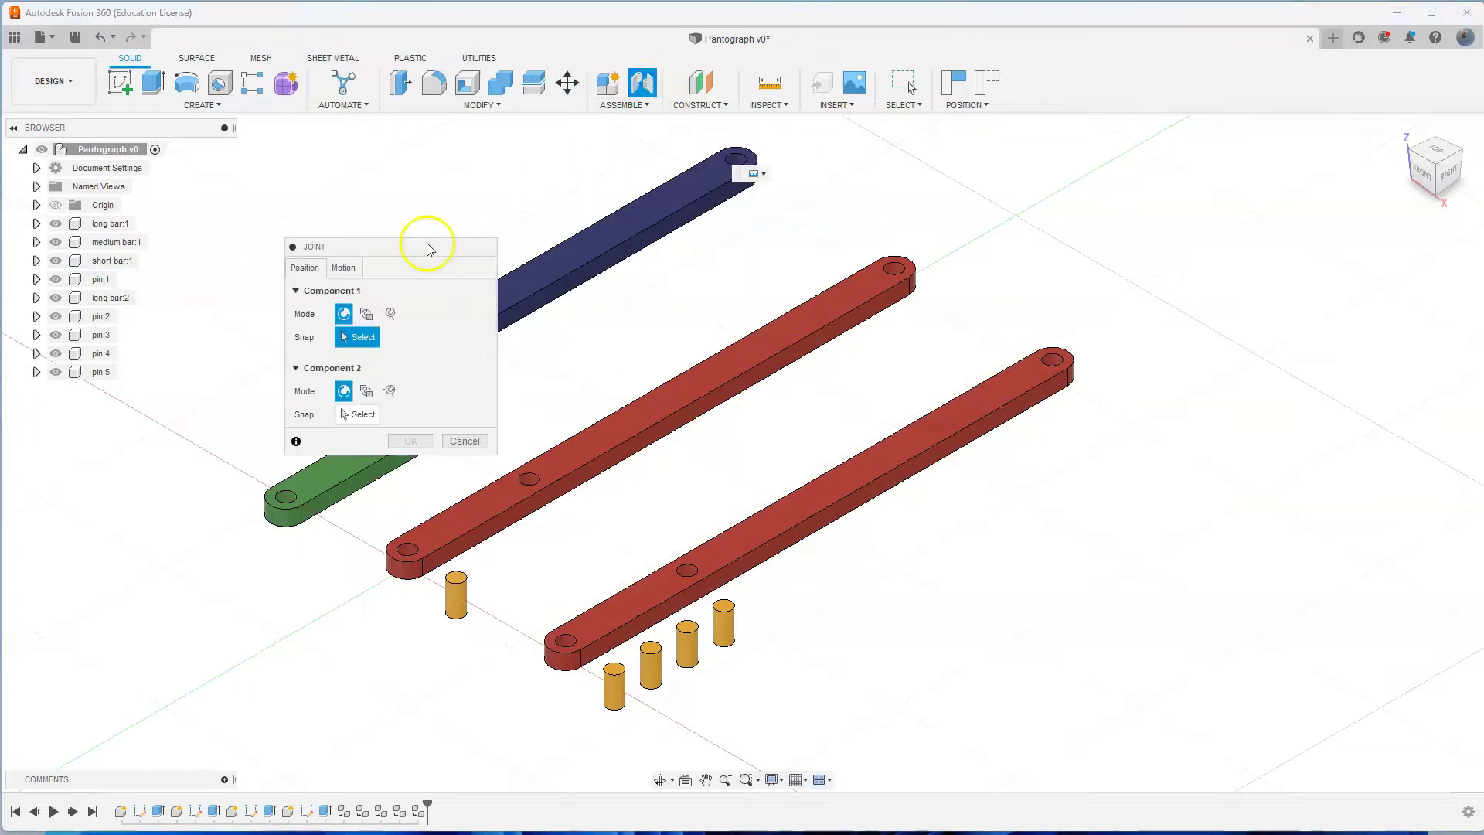
left_click_drag(412, 252, 713, 301)
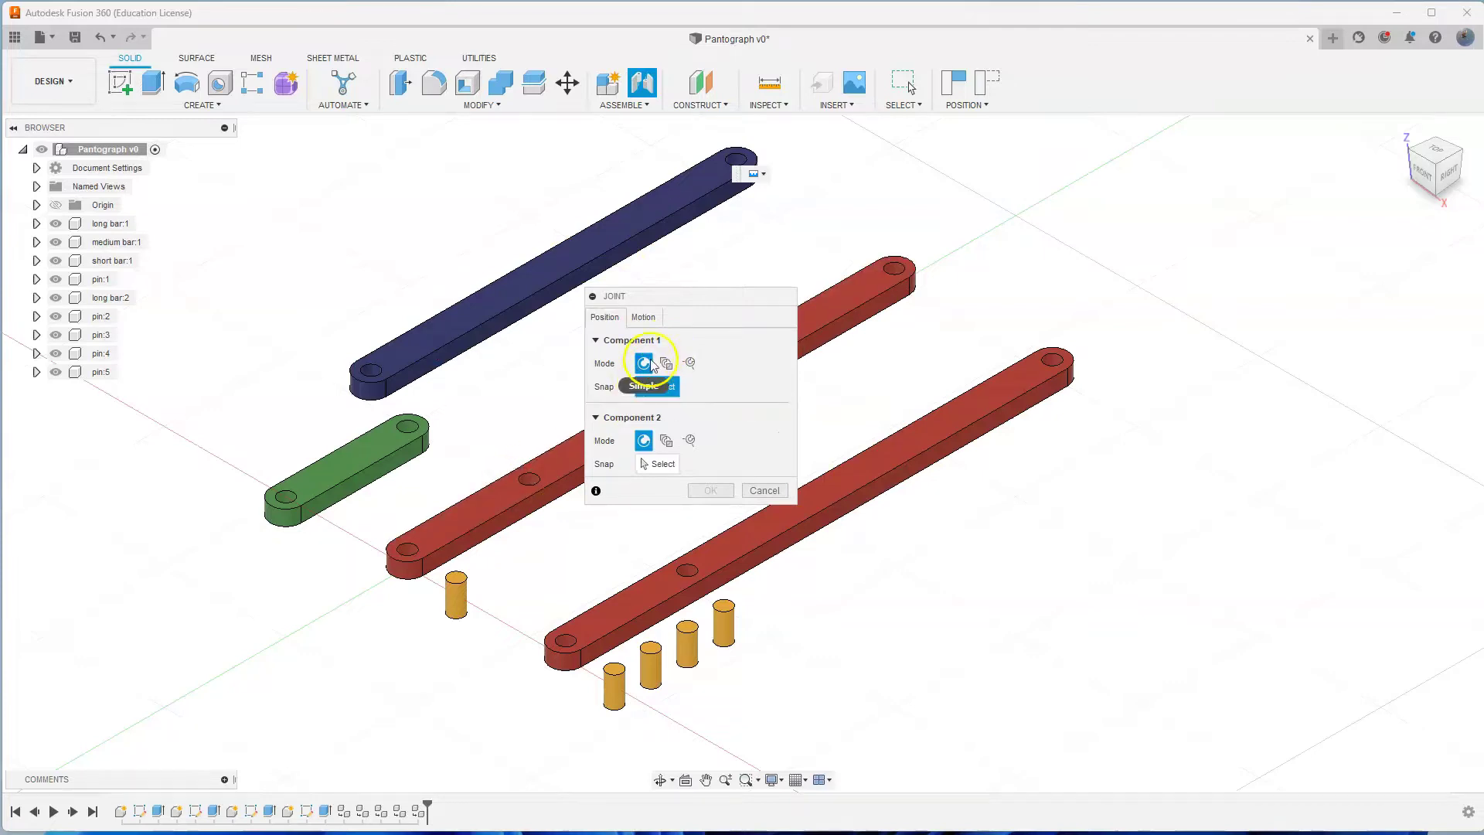
scroll(495, 560, "up", 4)
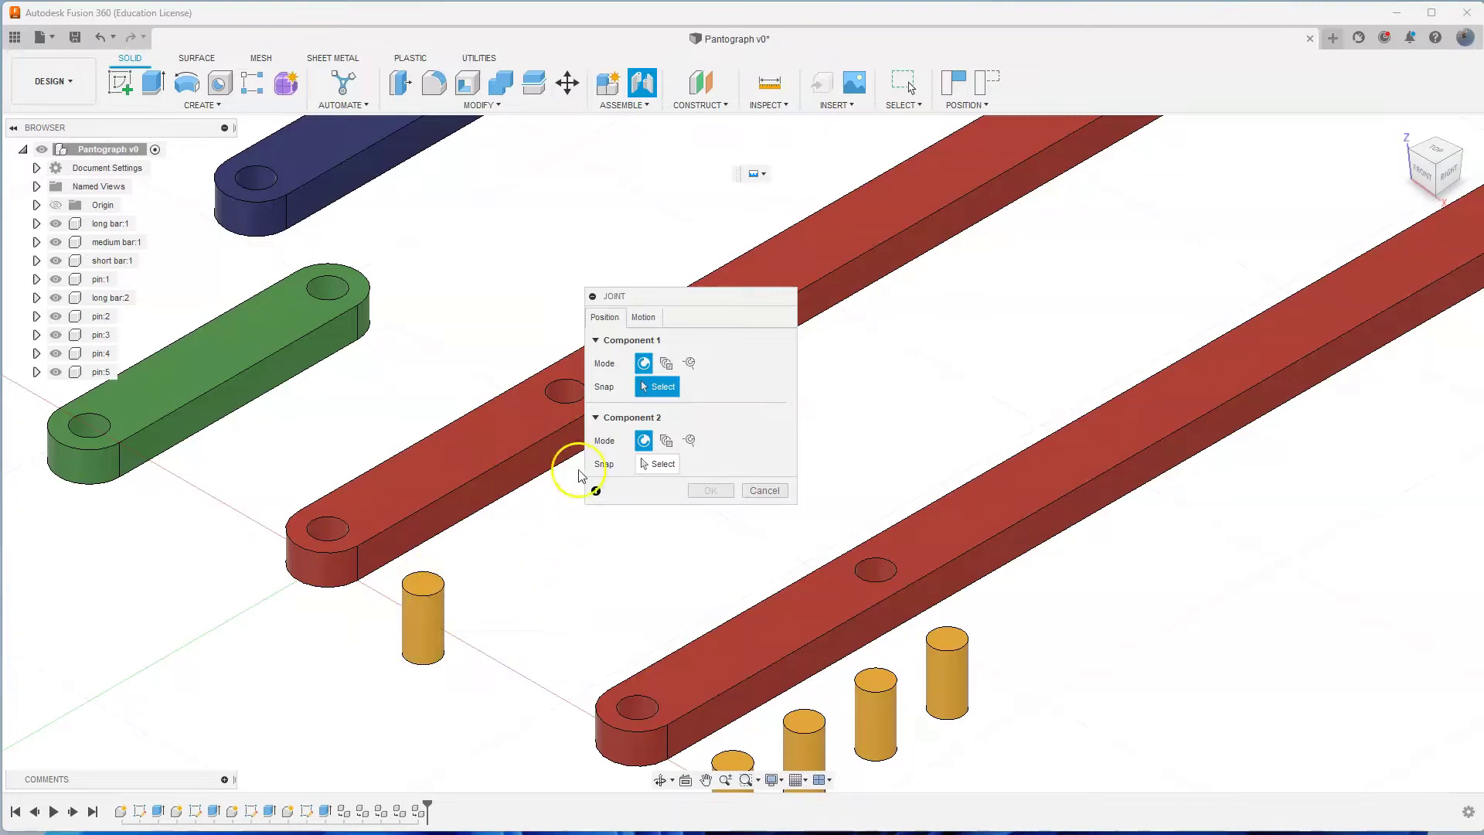
left_click(646, 317)
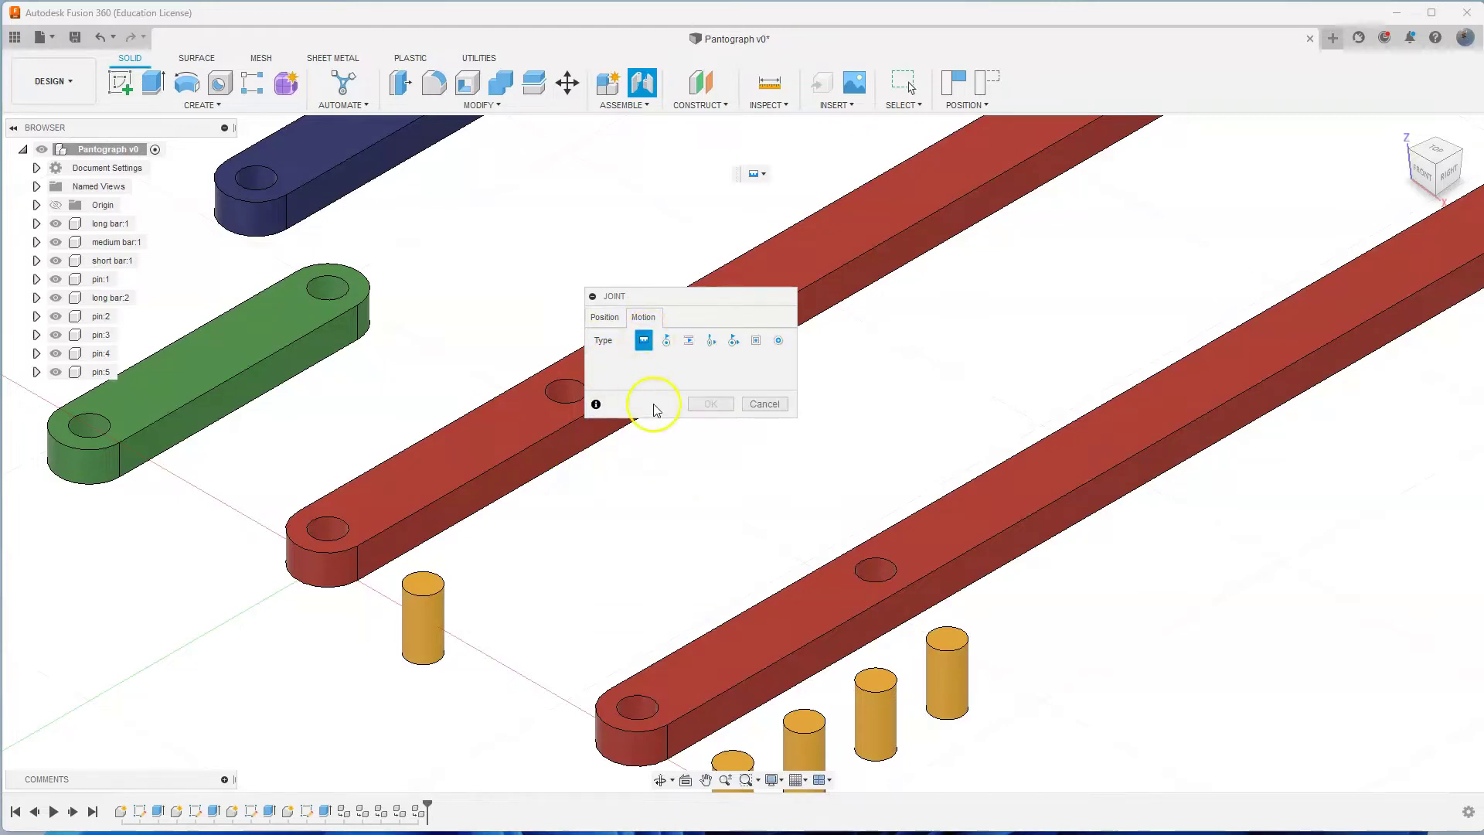
left_click(608, 317)
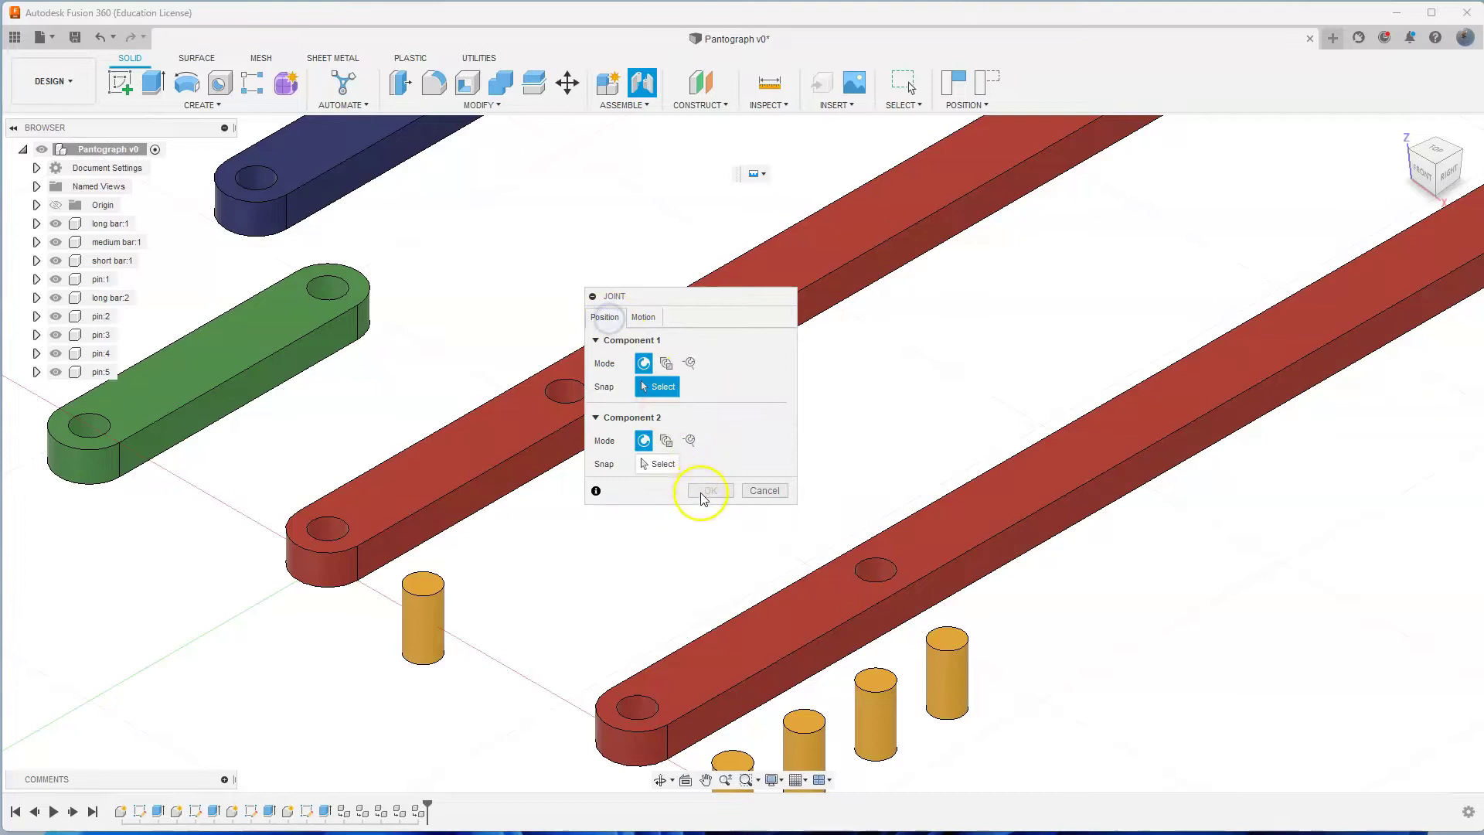
scroll(431, 581, "down", 2)
scroll(430, 581, "up", 3)
left_click(416, 591)
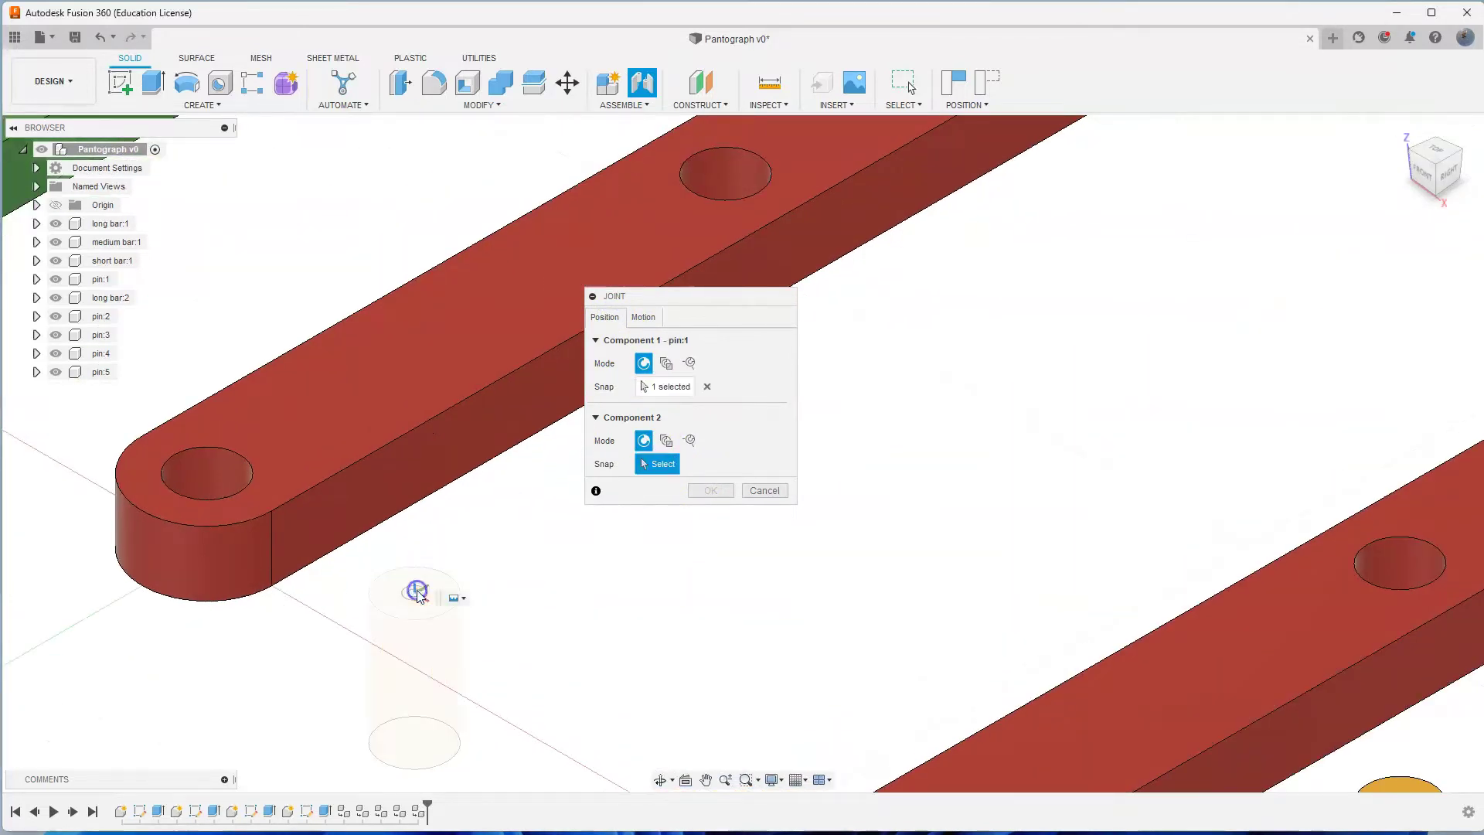
Snap the joint's second component to the centre of the end hole's top edge on the original long bar.
scroll(475, 649, "down", 1)
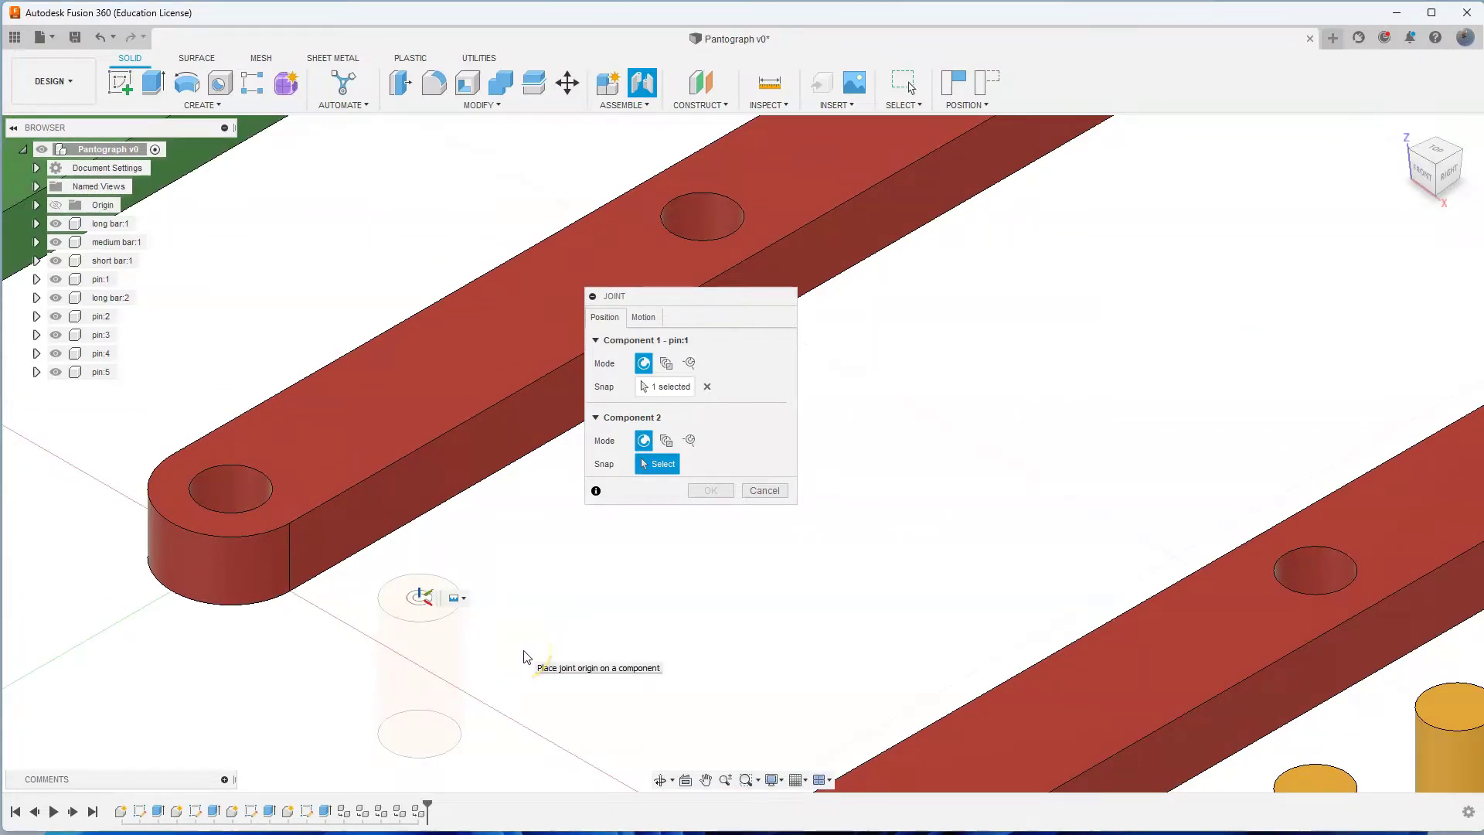
scroll(524, 651, "down", 1)
middle_click_drag(514, 670, 525, 618)
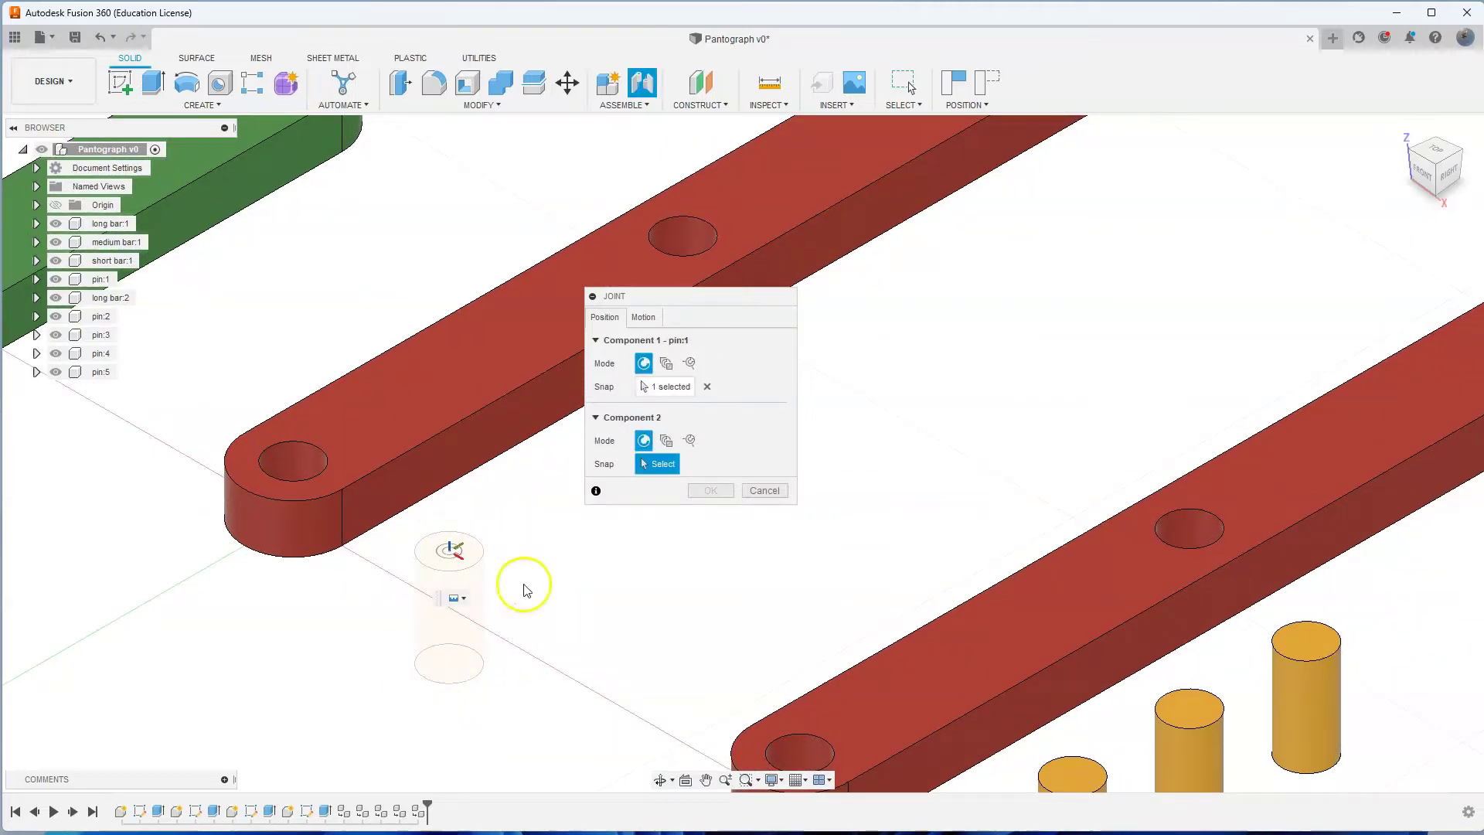
left_click(283, 653)
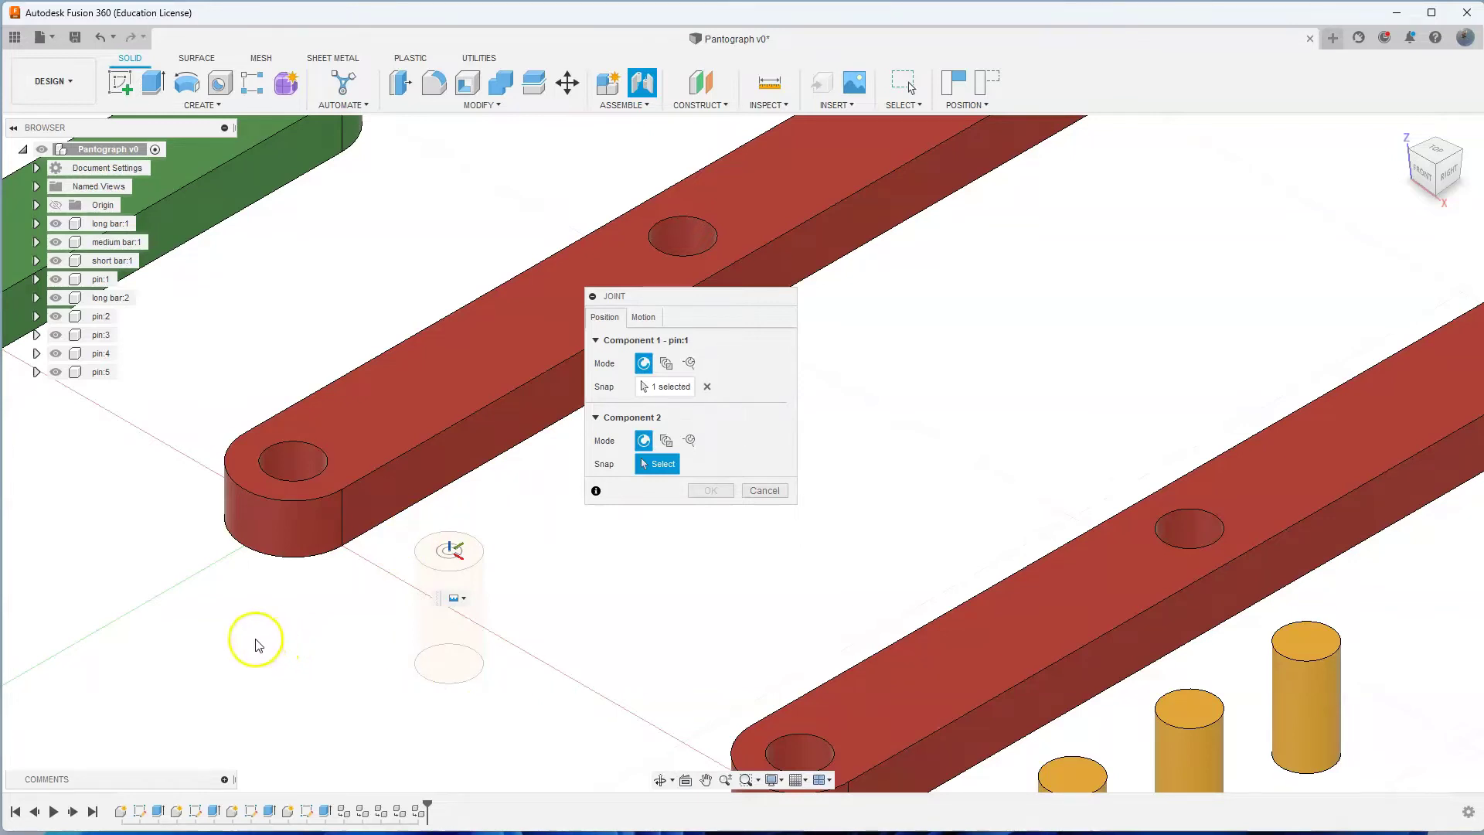
scroll(292, 651, "up", 2)
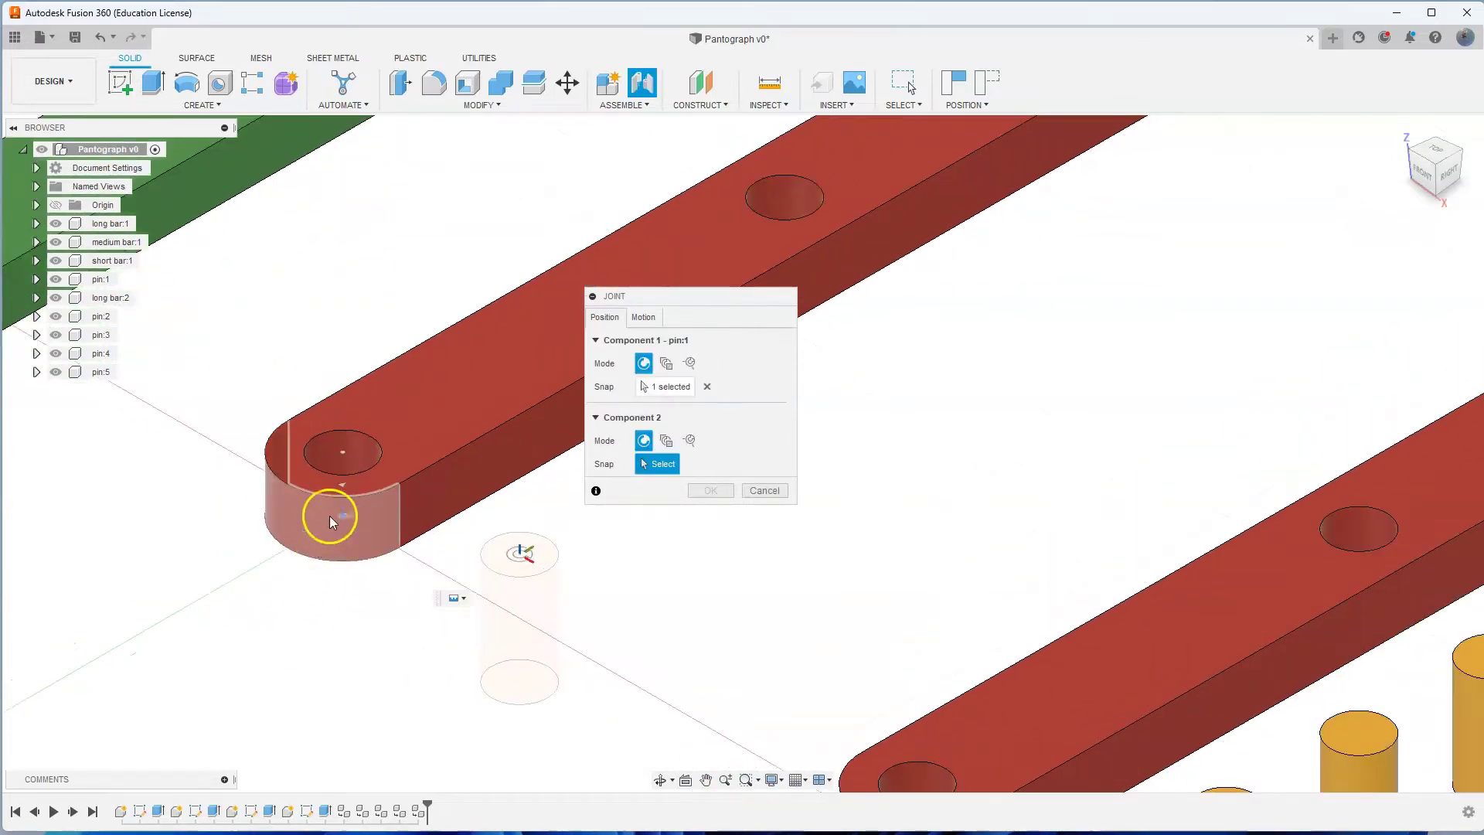
middle_click_drag(306, 625, 323, 673)
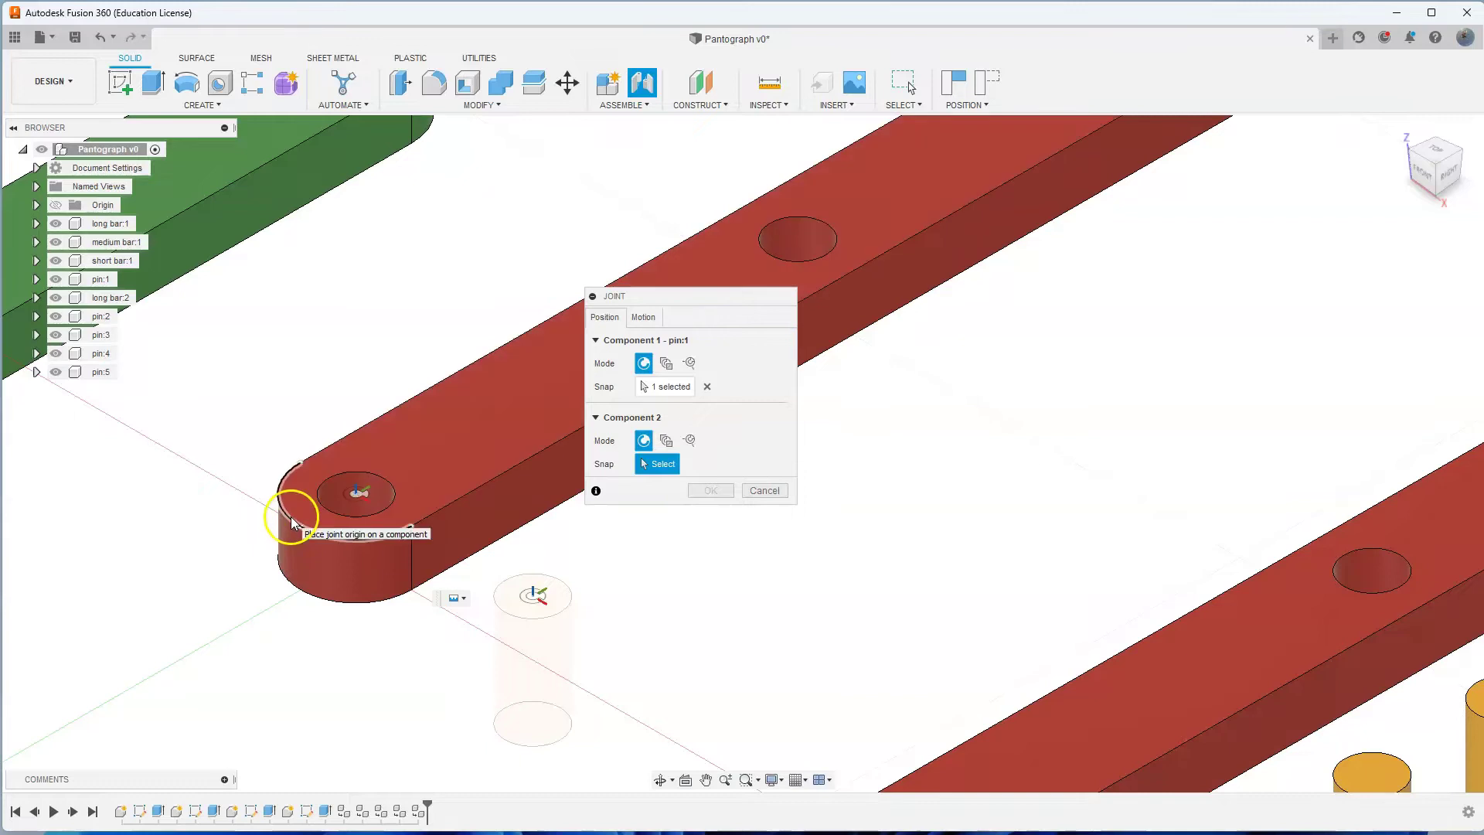
left_click(365, 494)
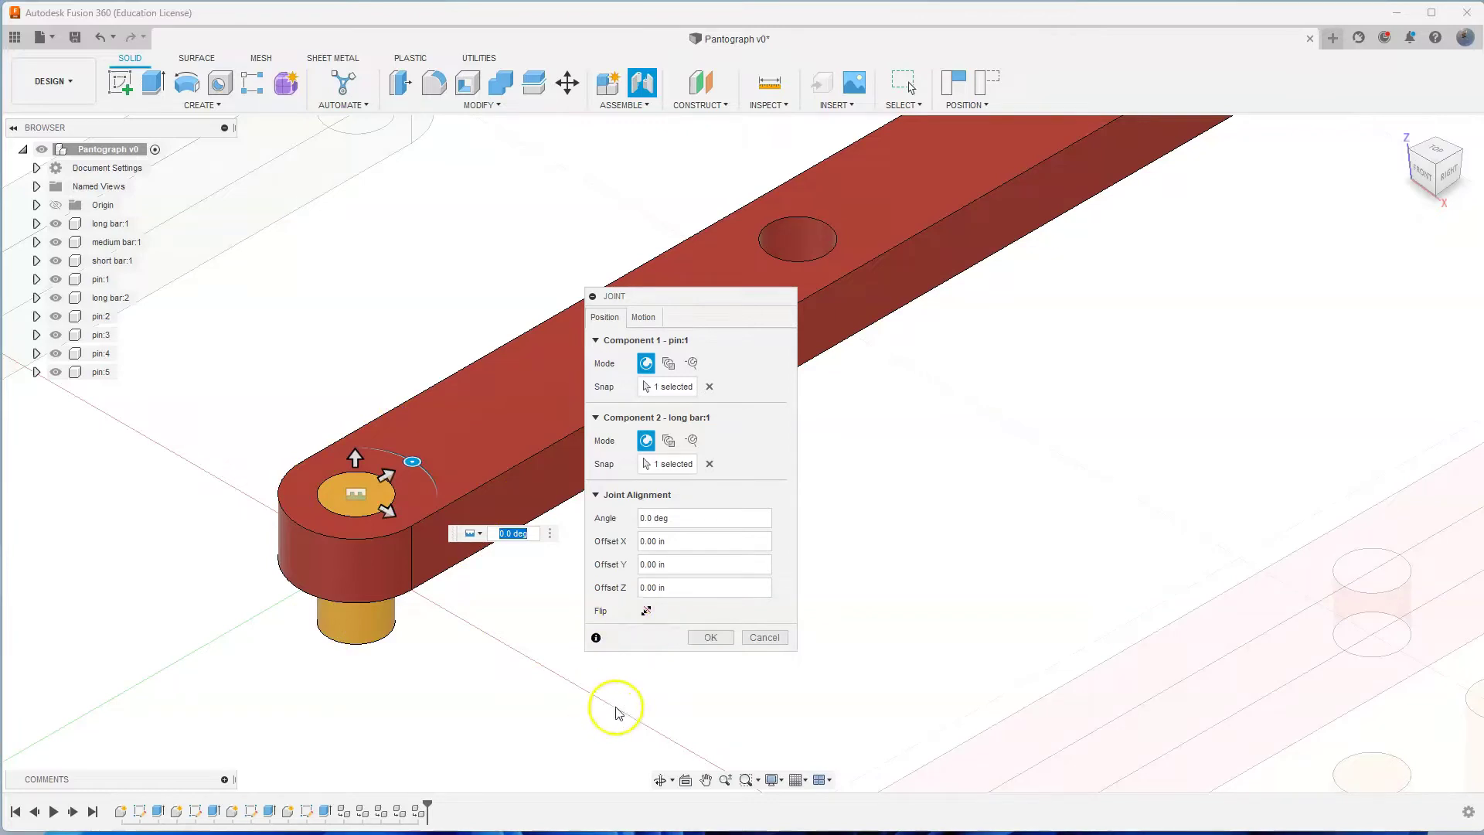
Preview the pin flipped, restore its downward direction through the long bar, and accept the rigid joint.
left_click(647, 612)
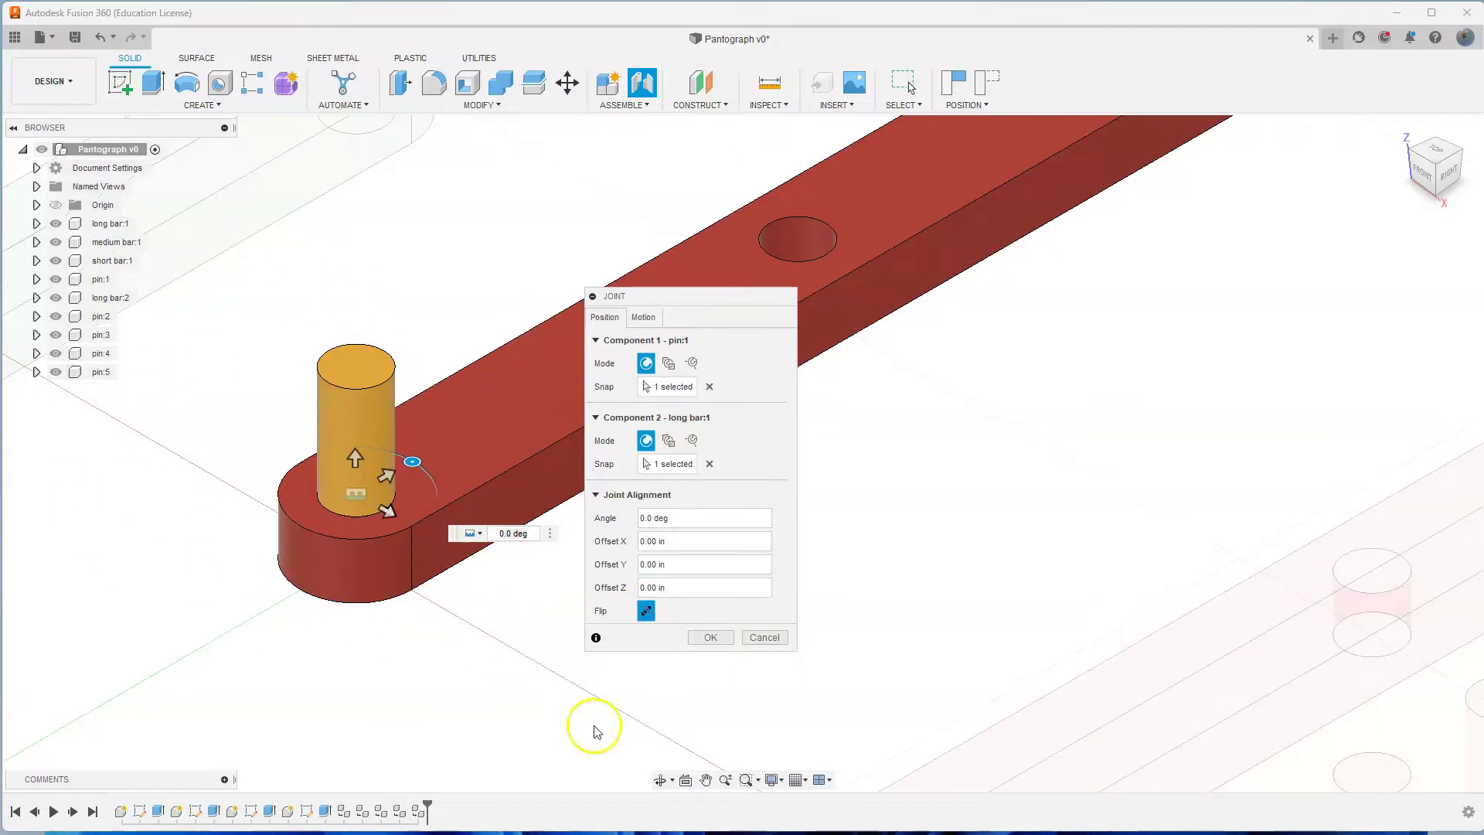
left_click(646, 612)
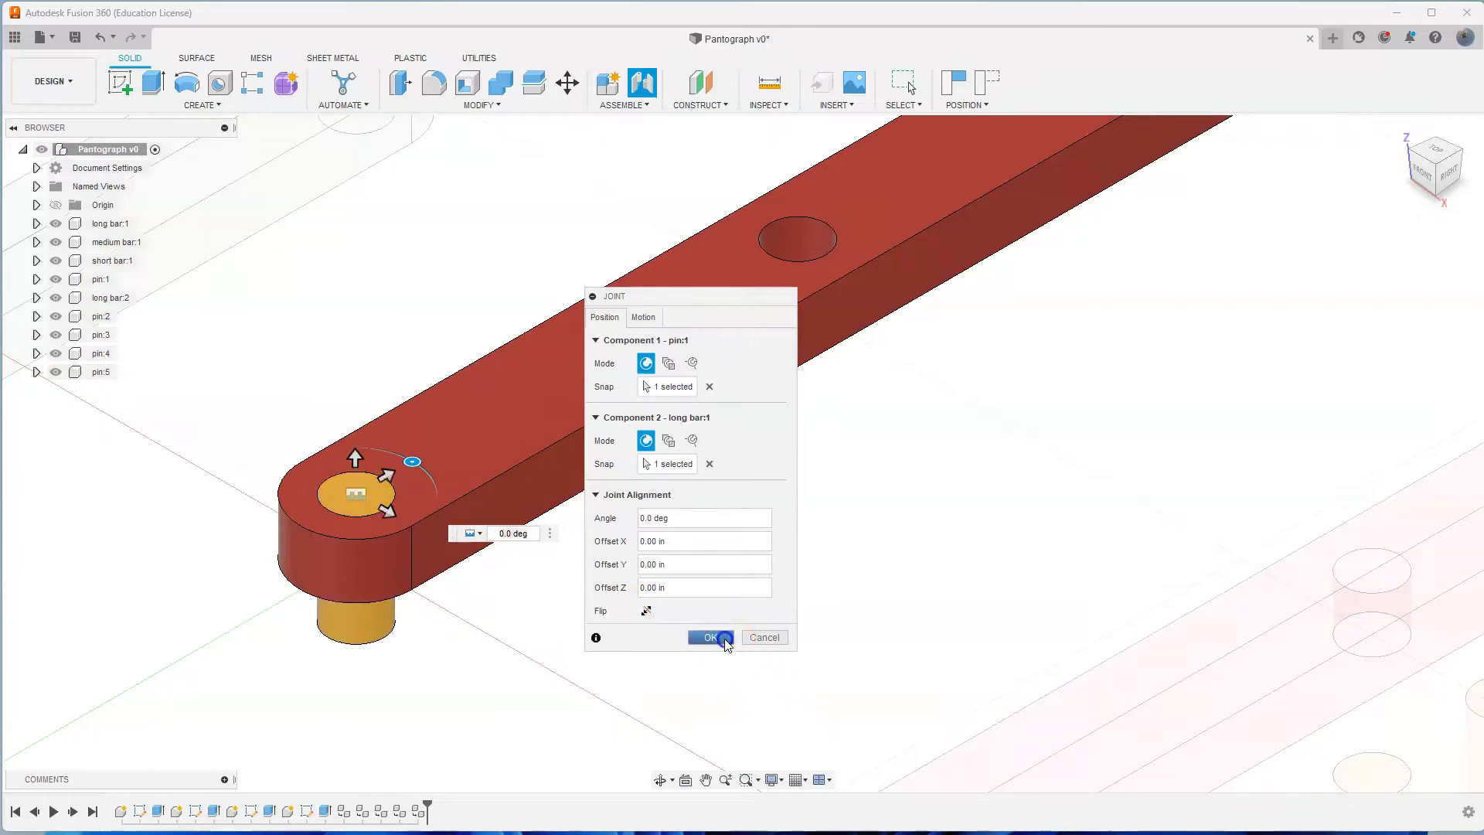
left_click(710, 638)
scroll(550, 632, "down", 2)
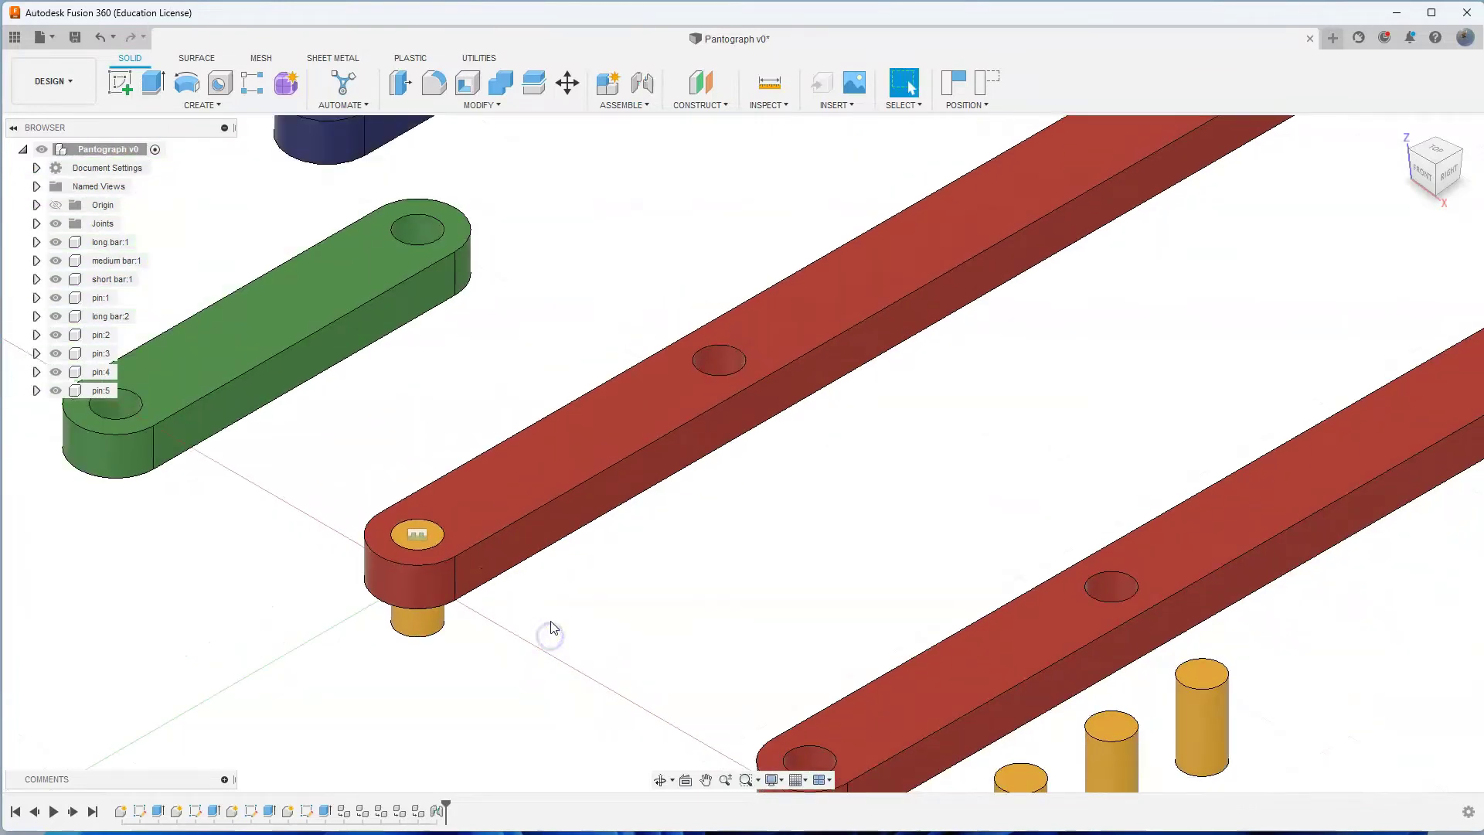
Move the original long bar sideways together with its jointed pin to test the rigid joint.
left_click(514, 474)
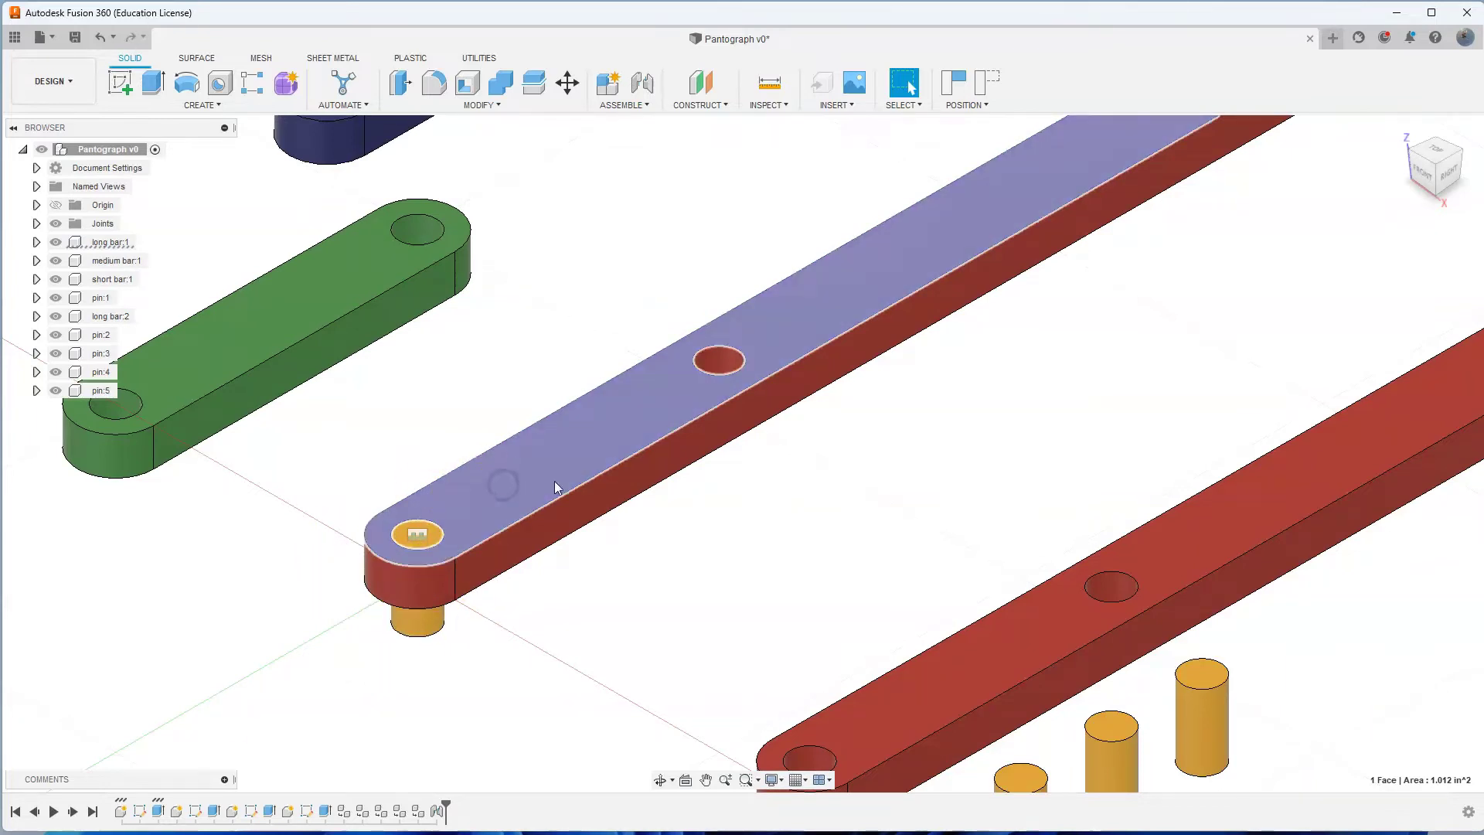
left_click_drag(581, 447, 623, 493)
left_click_drag(462, 668, 511, 615)
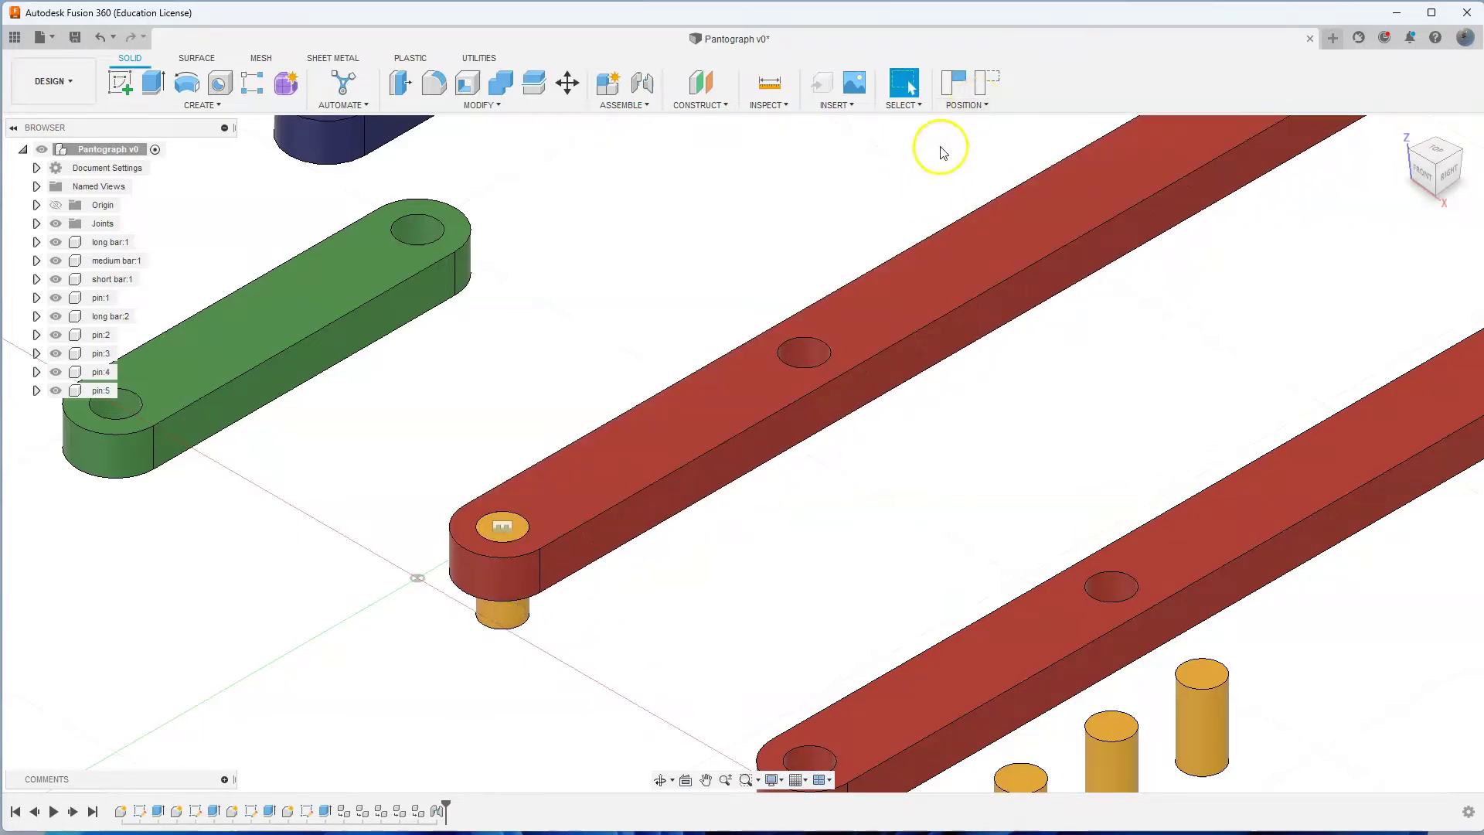
Revert the moved components to their previous positions and undo that revert.
left_click(987, 107)
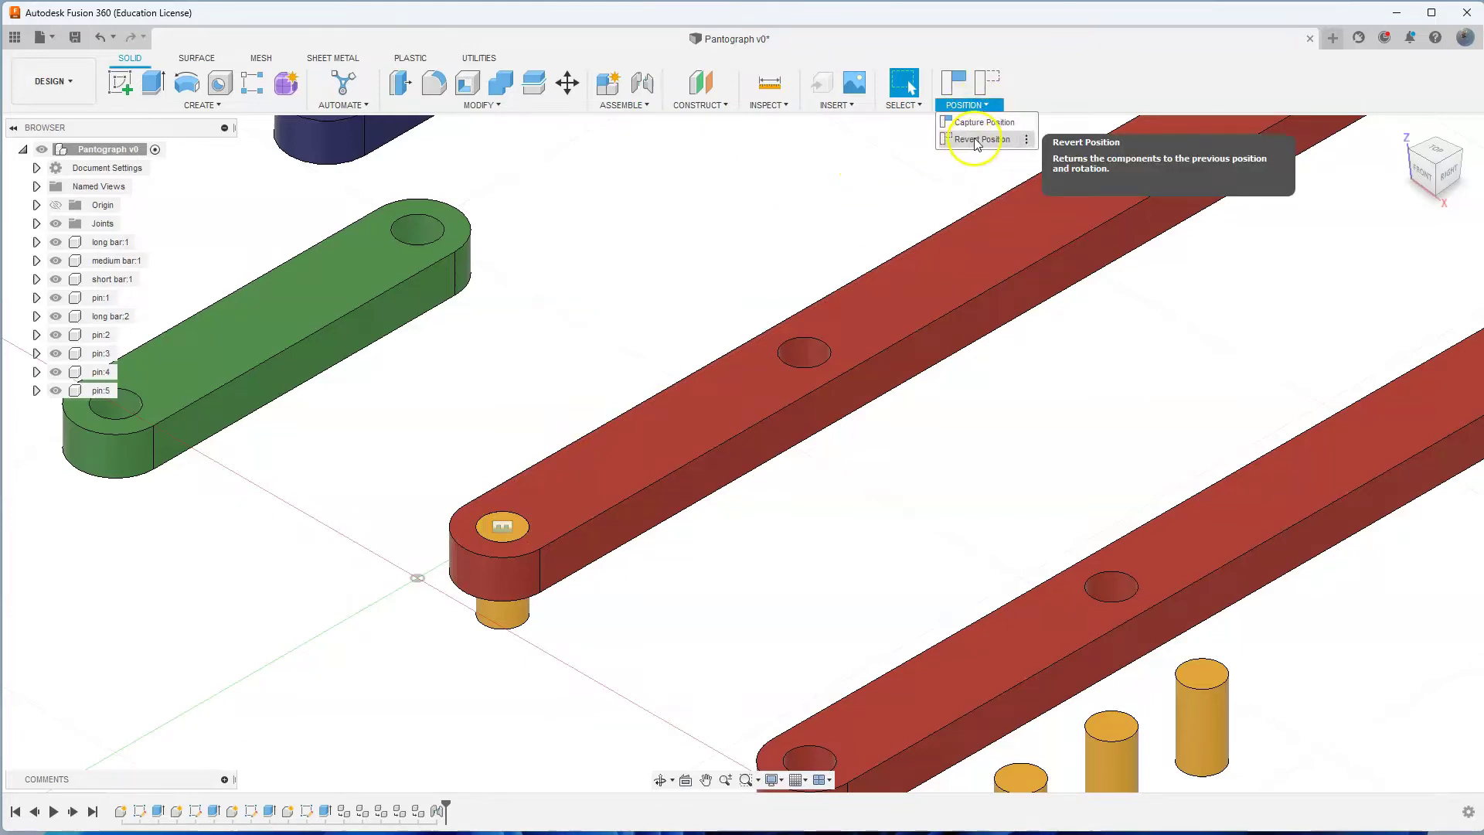
left_click(977, 139)
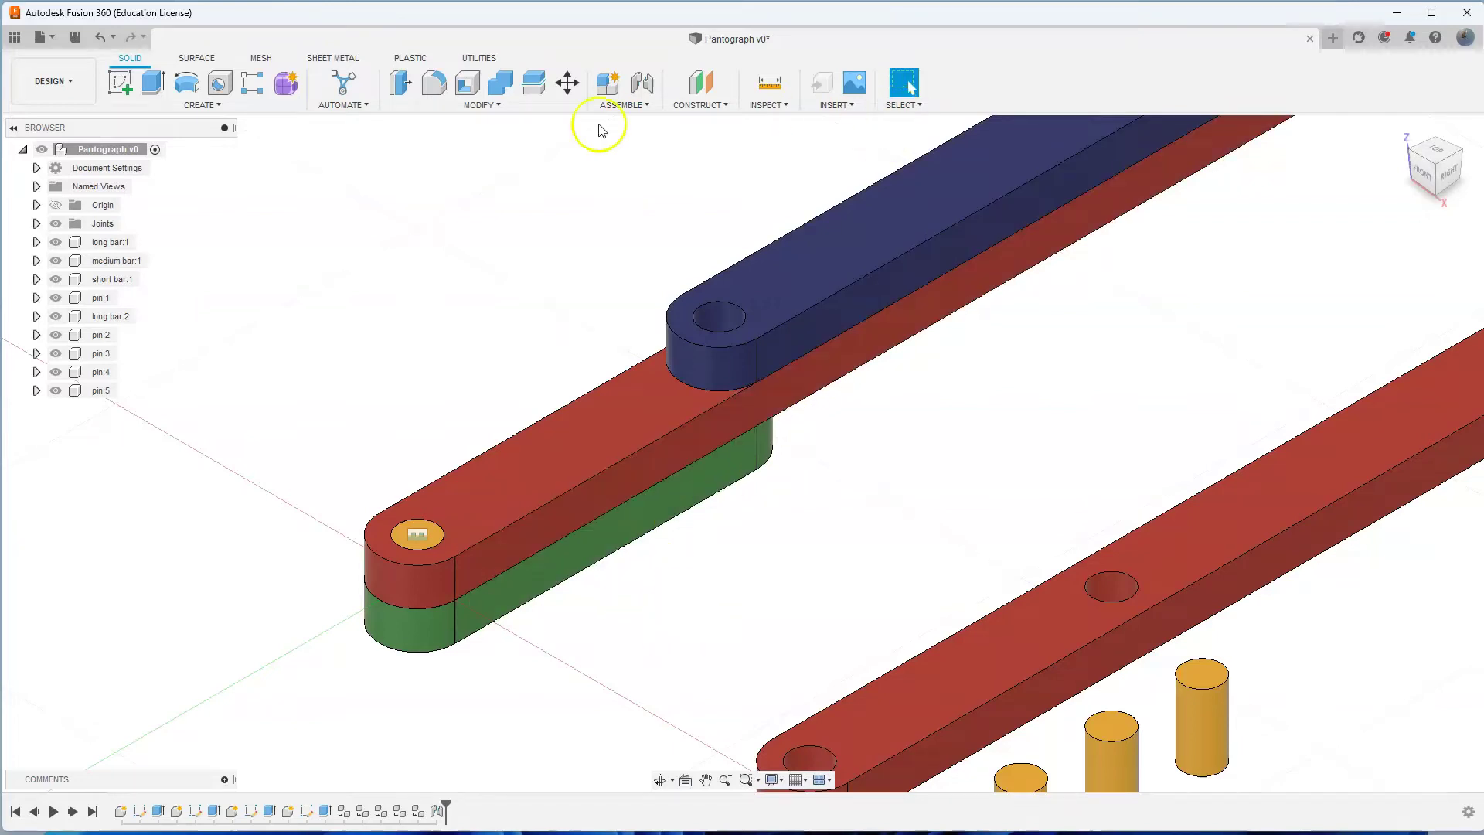
left_click(98, 37)
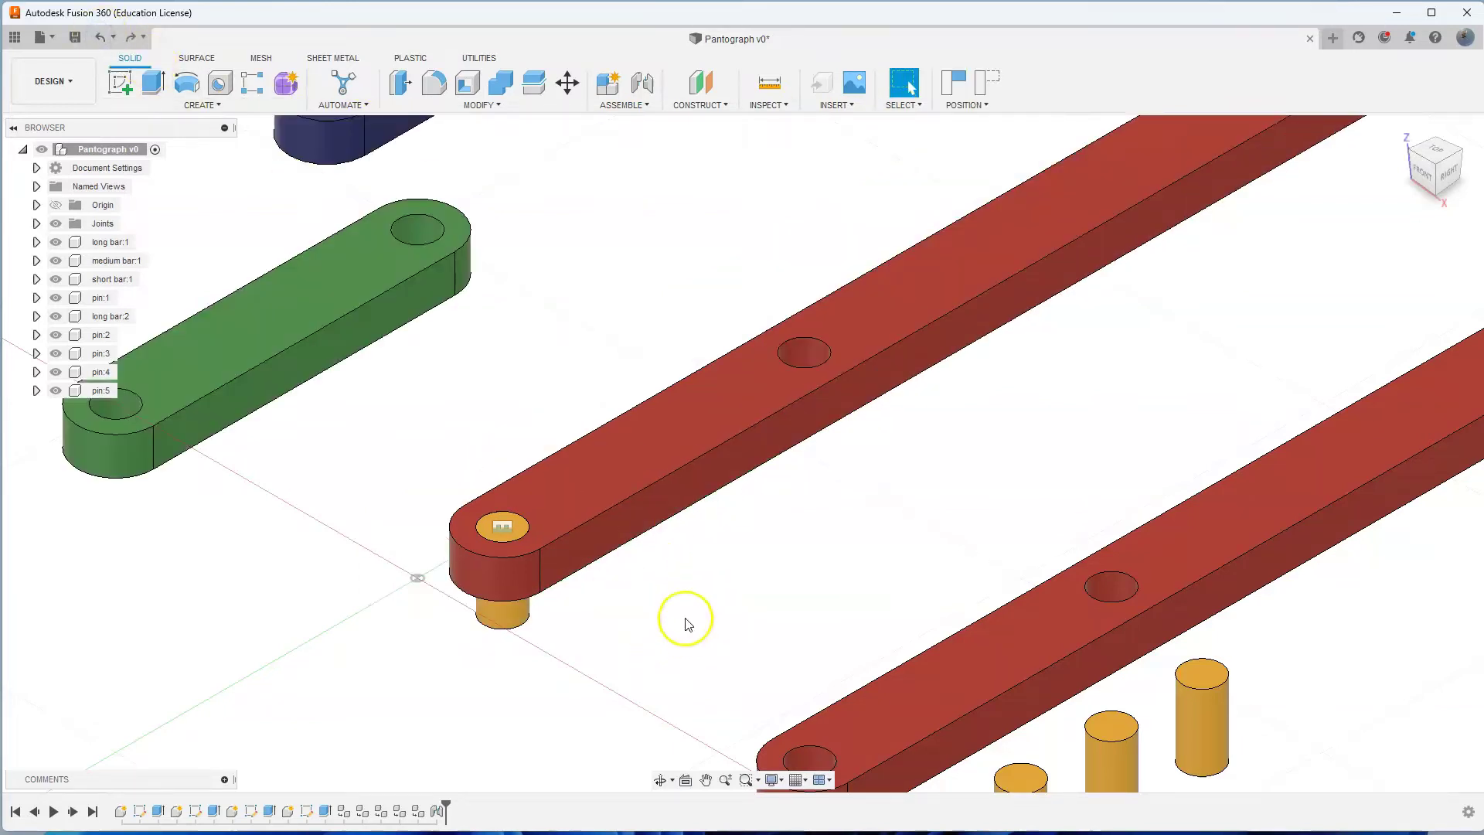
Move the original long bar and its pin back near the origin, and bring the green short bar closer to them.
left_click_drag(596, 471, 516, 433)
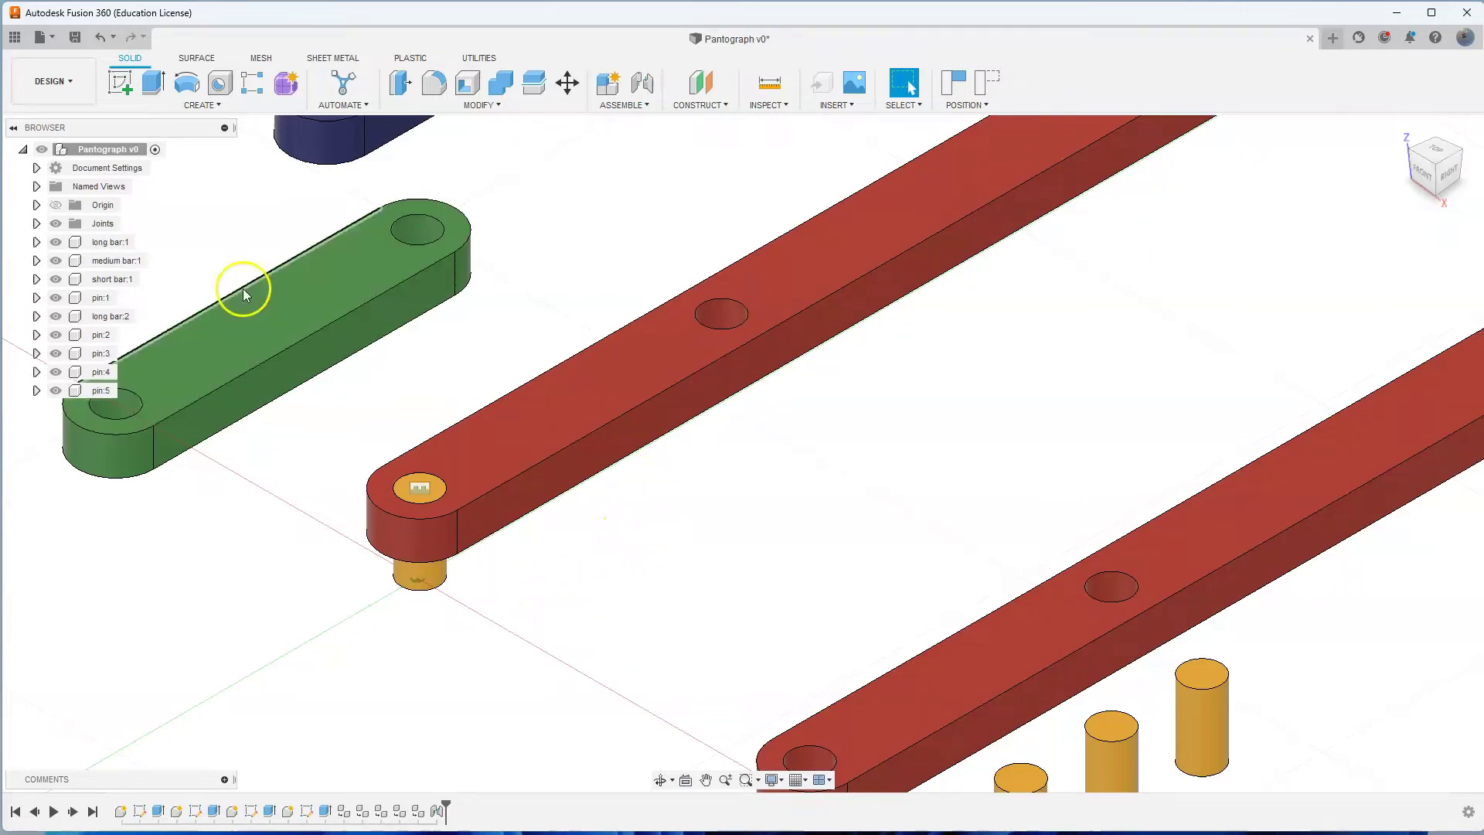
left_click_drag(212, 344, 327, 315)
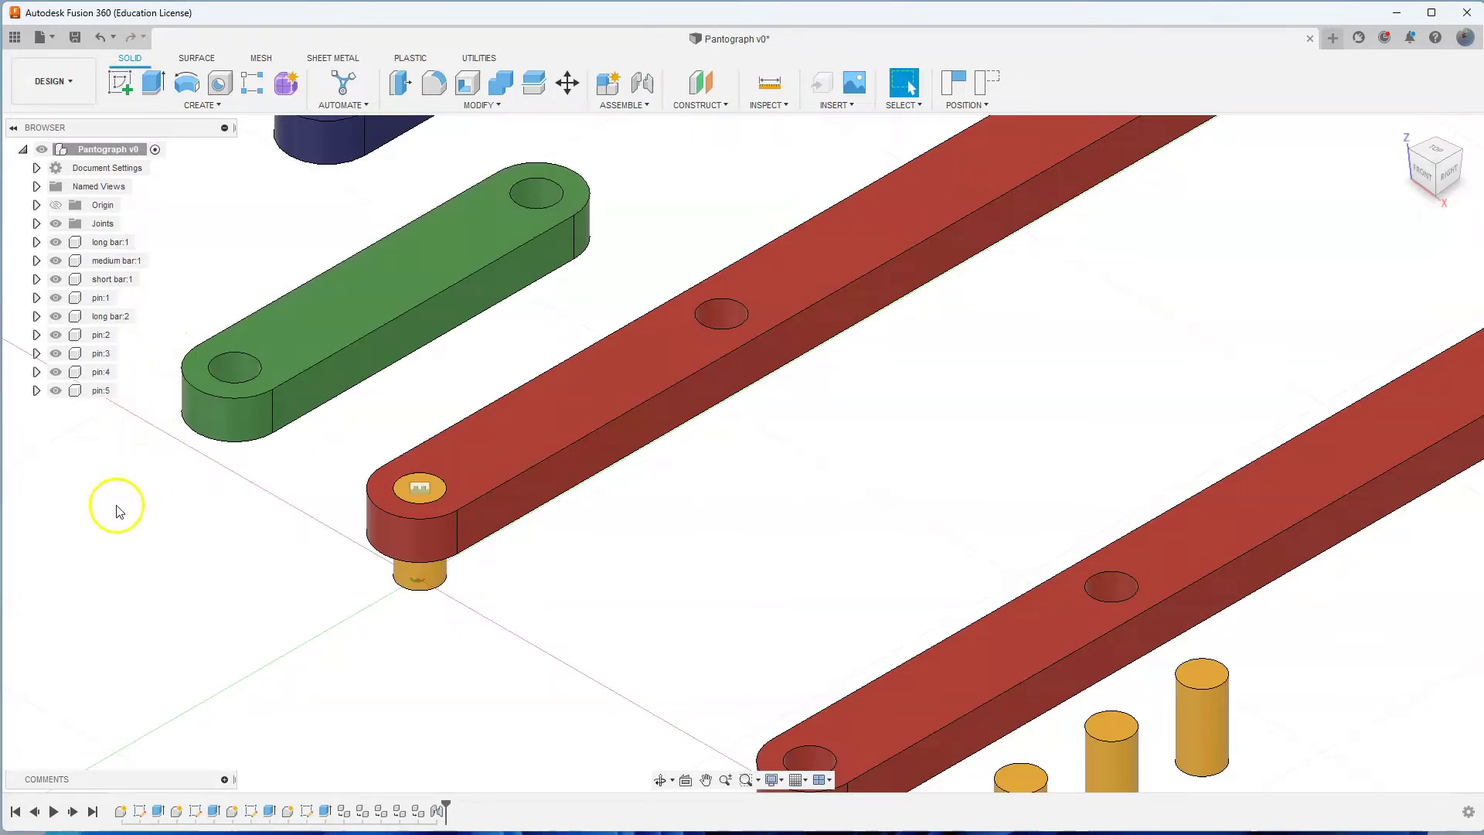
Ground the jointed original pin, capturing the current component positions, and try to move the long bar.
left_click(419, 574)
left_click(202, 285)
right_click(97, 301)
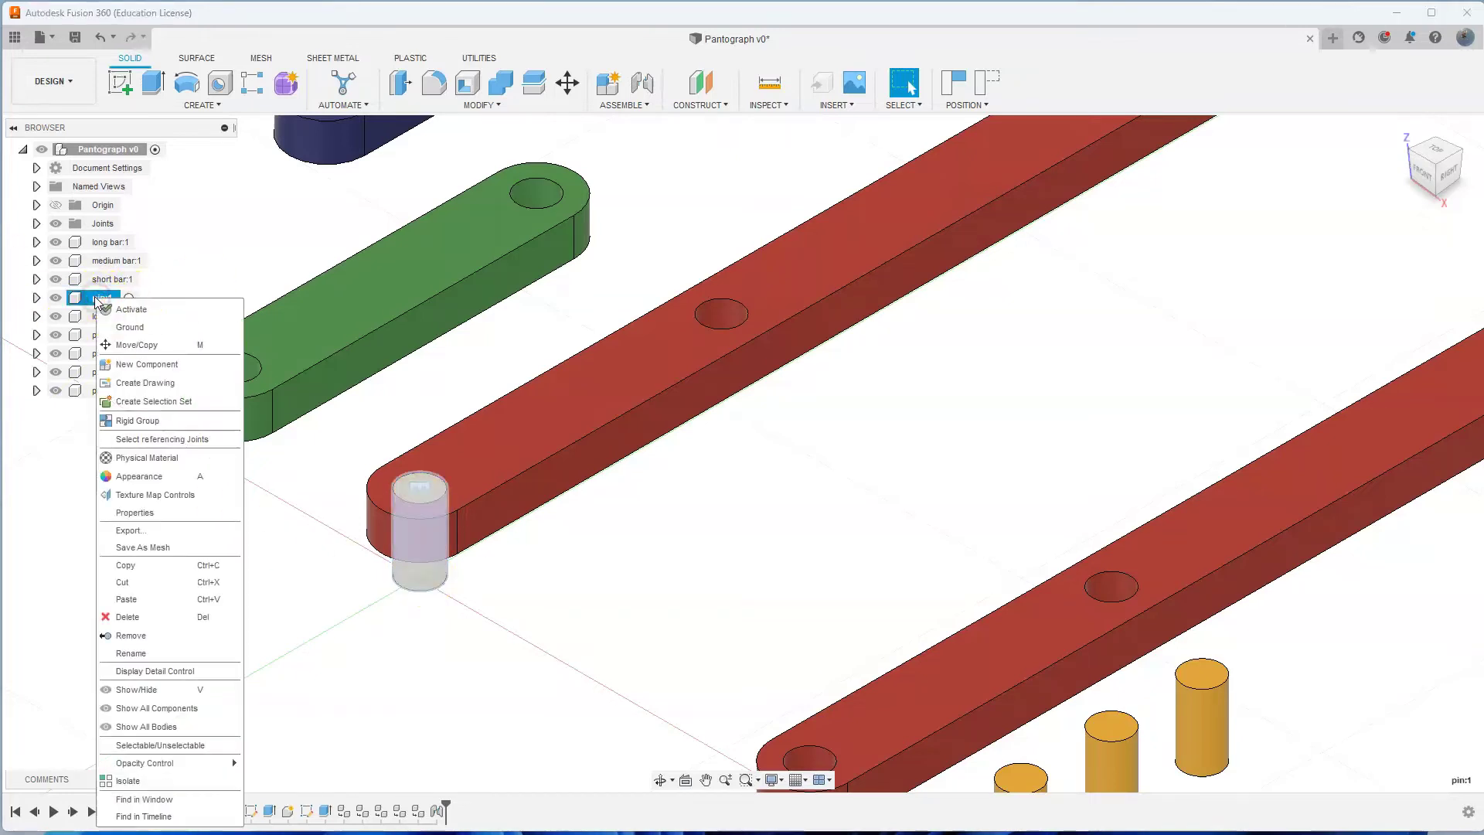
left_click(136, 331)
left_click(137, 330)
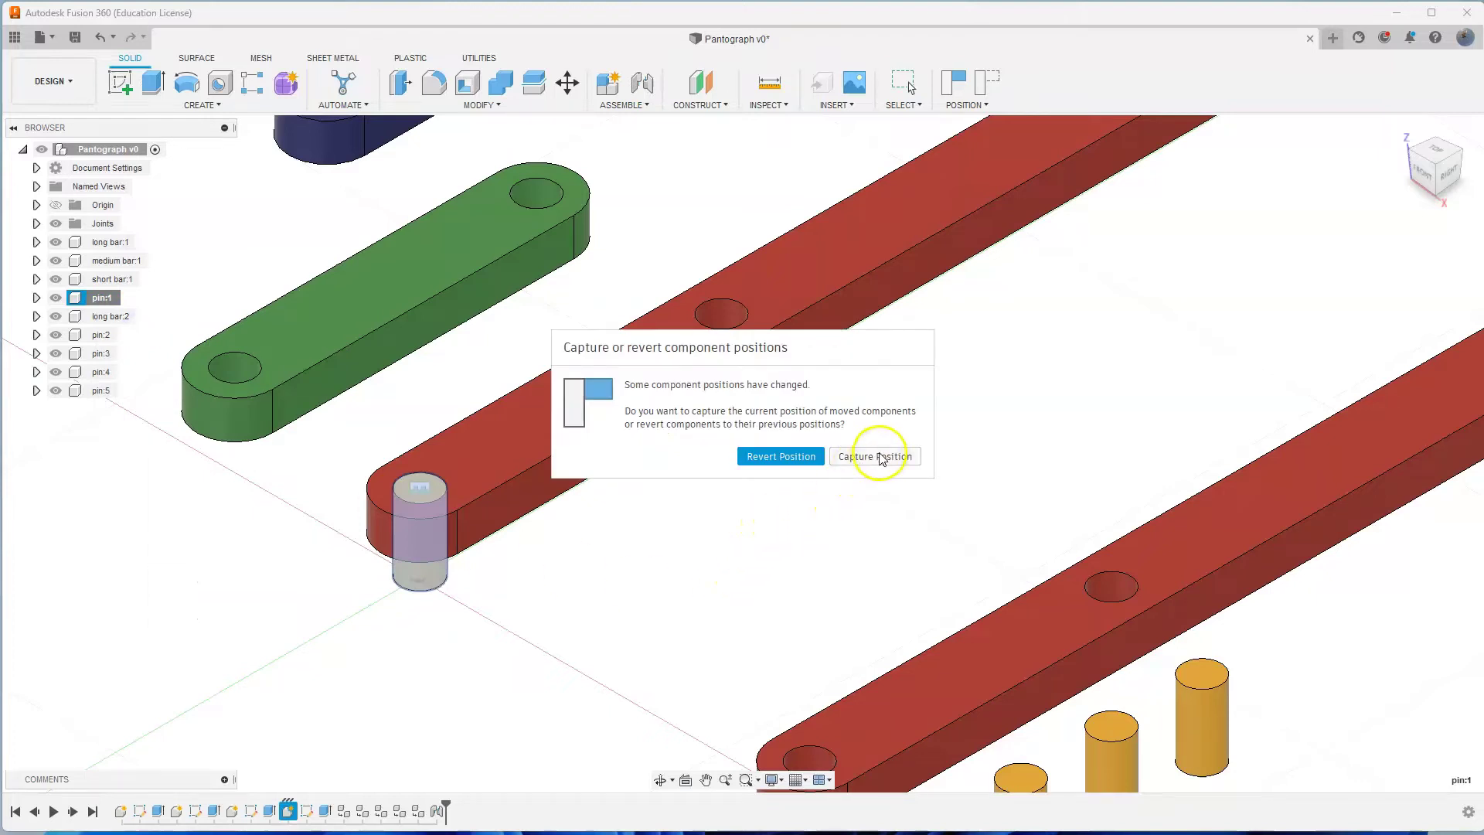
left_click(882, 458)
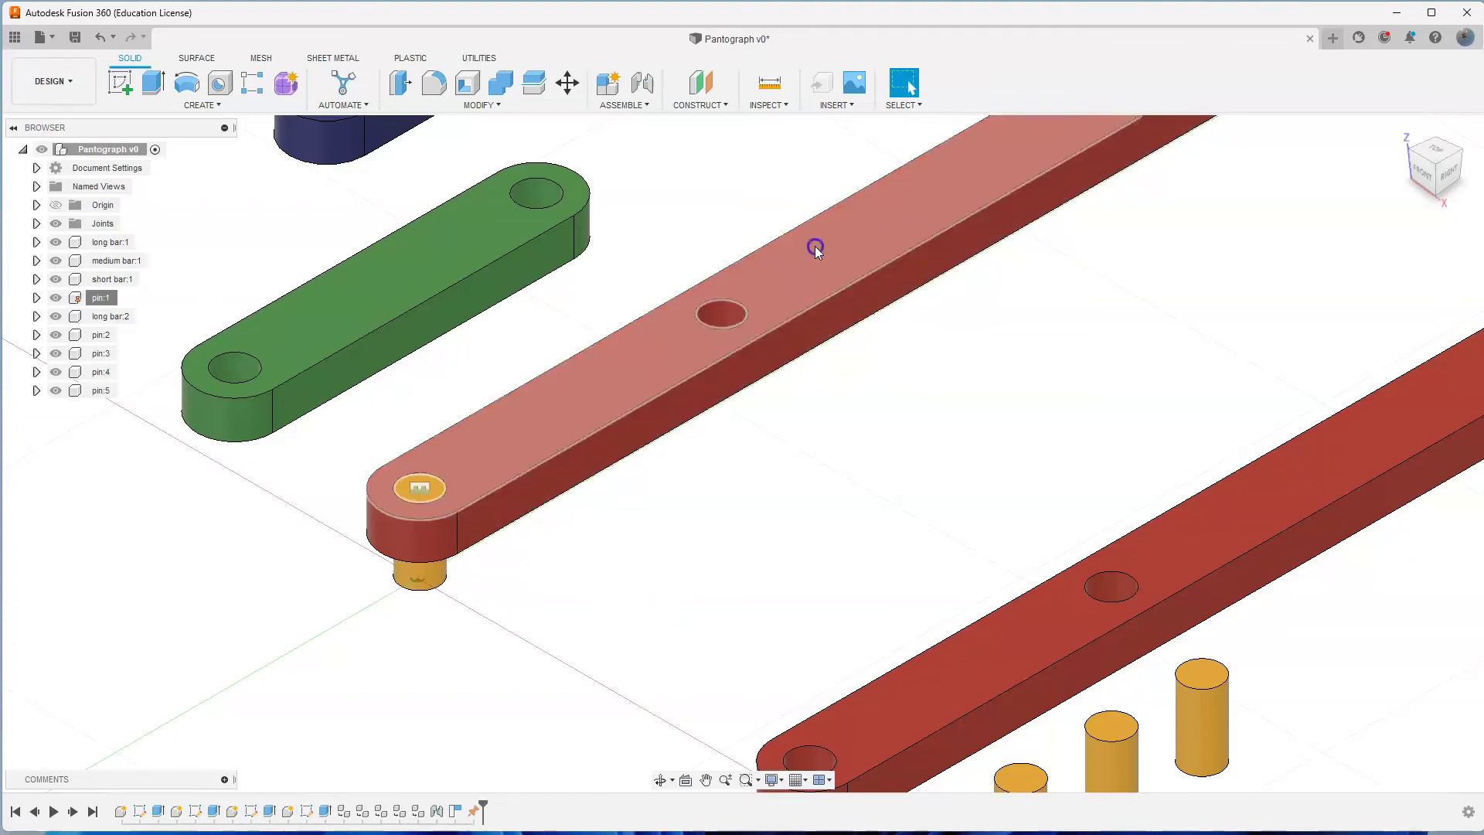
left_click_drag(780, 299, 832, 288)
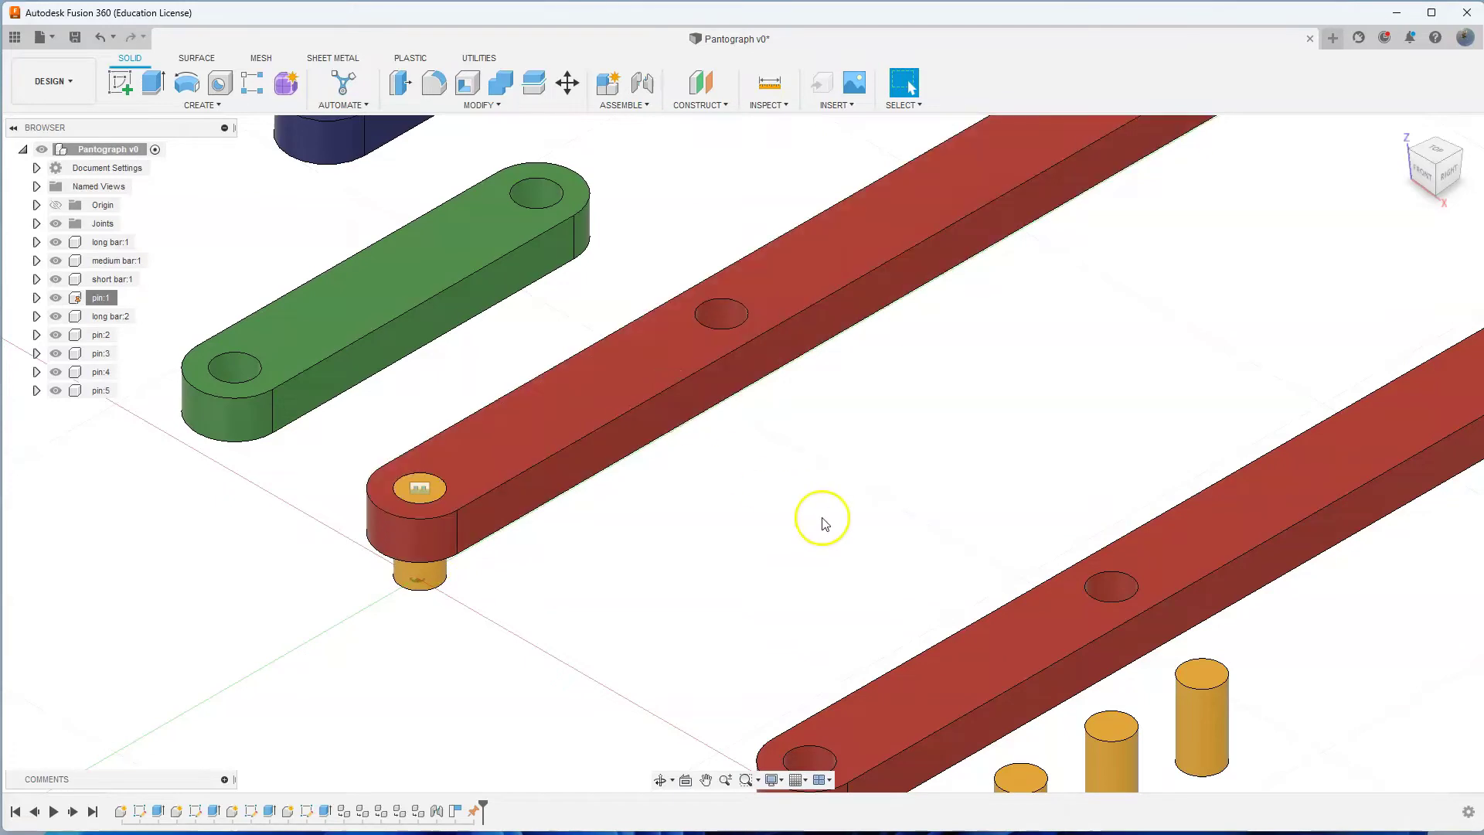
Start a joint with Rigid motion and snap its first component to the top-face centre of the nearest copied pin.
scroll(848, 462, "down", 5)
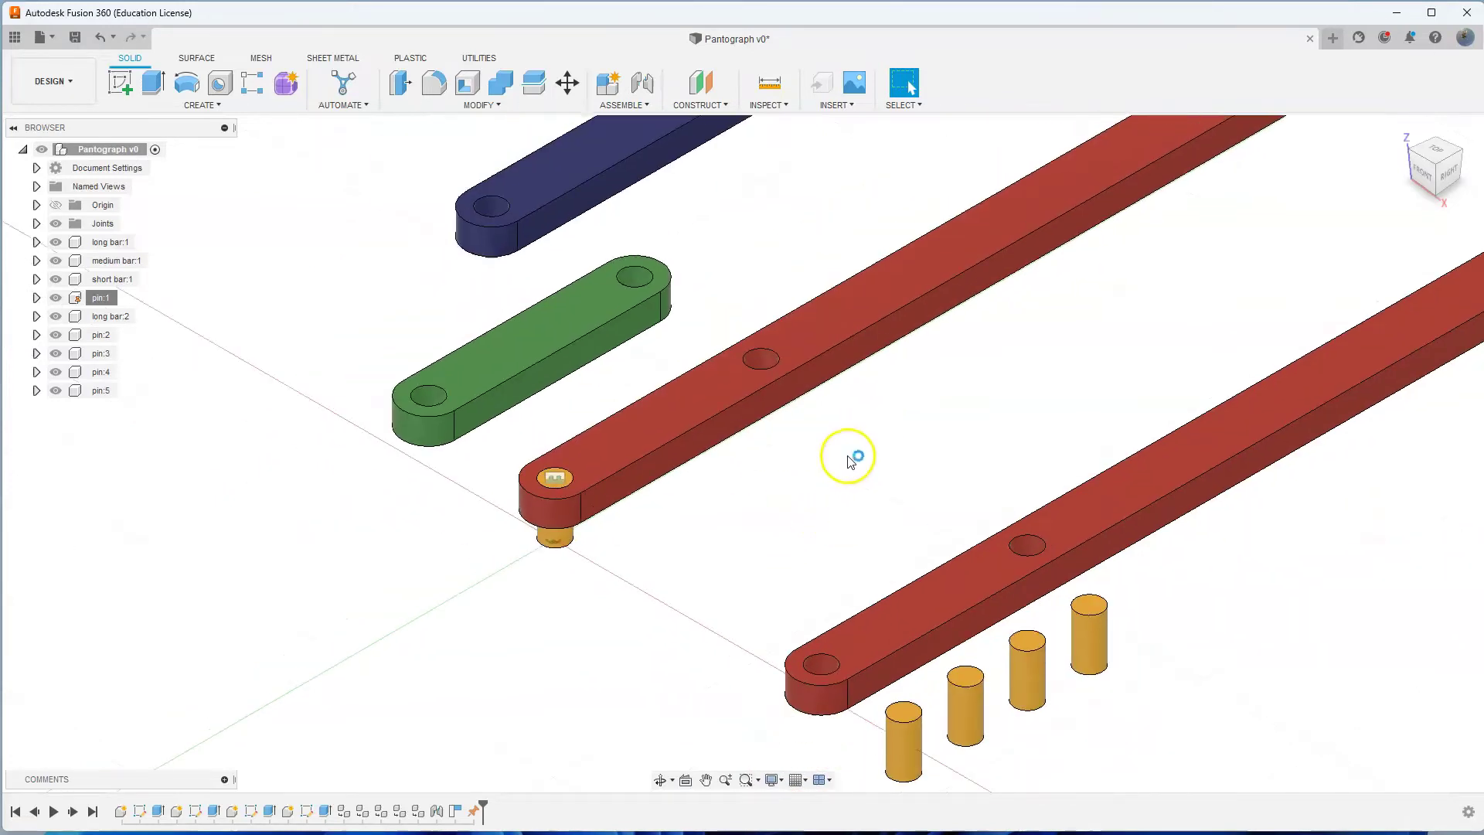
middle_click_drag(986, 408, 847, 422)
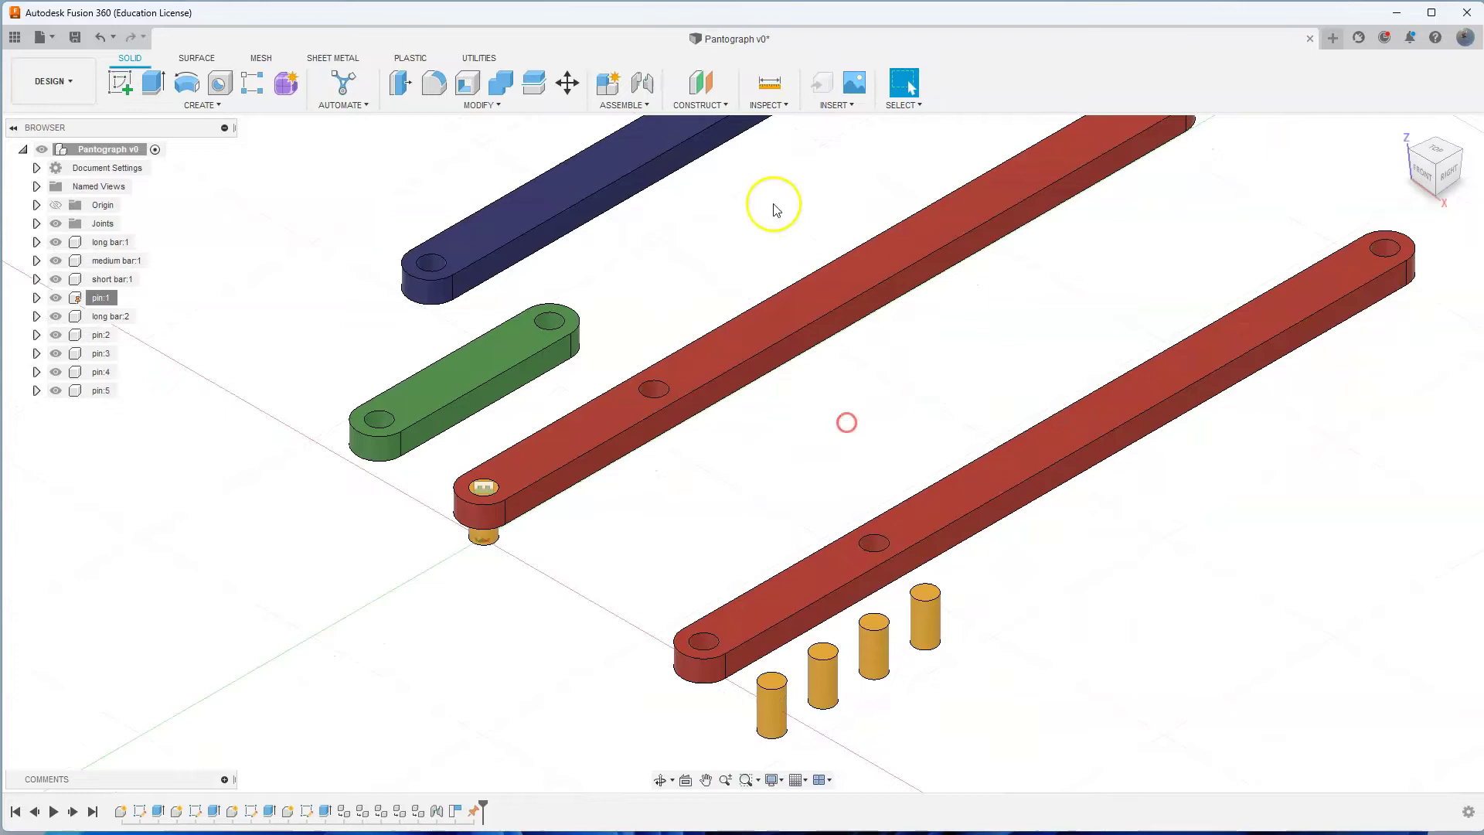
left_click(648, 86)
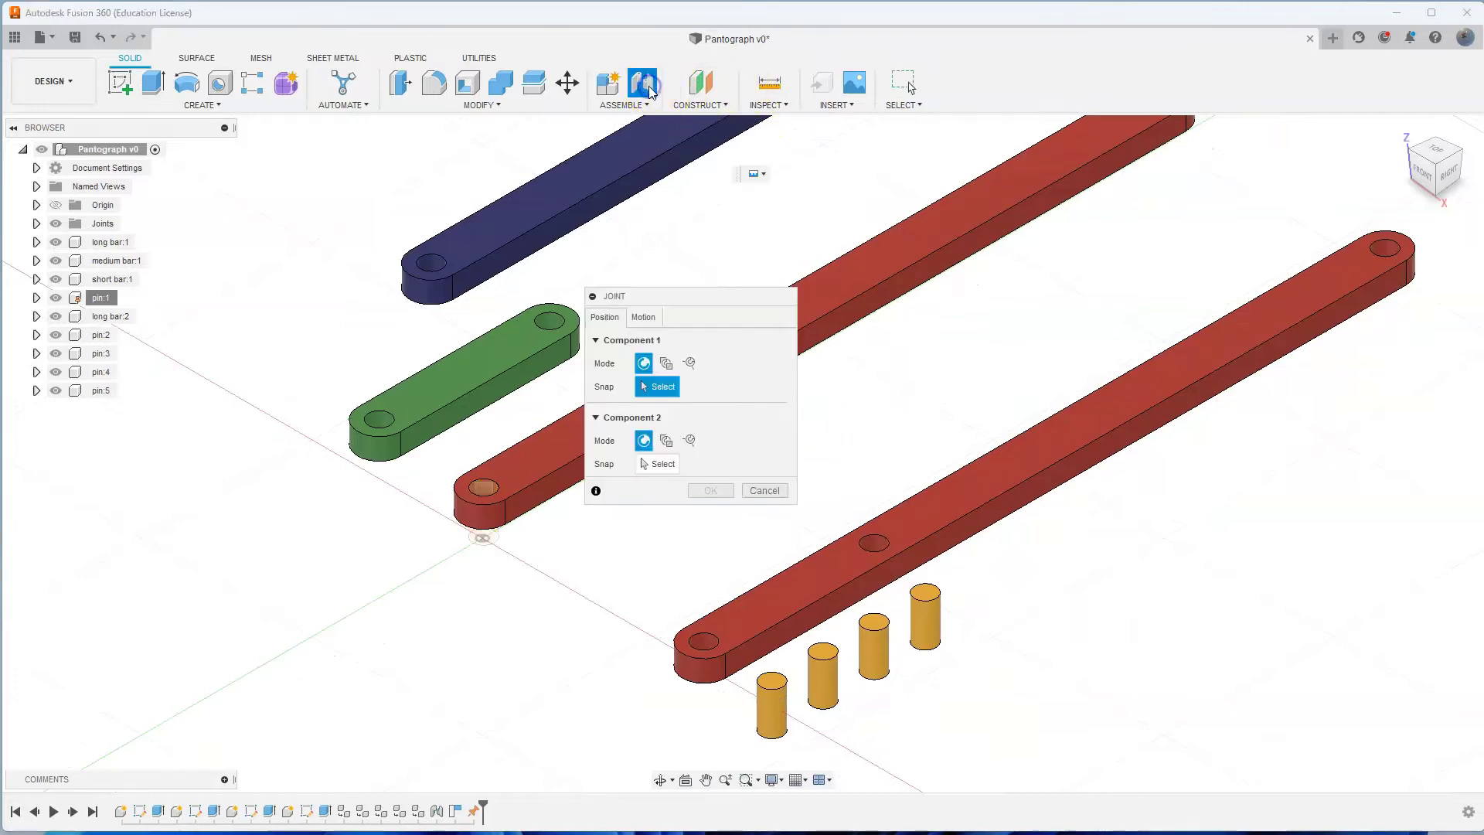
left_click_drag(684, 303, 1008, 297)
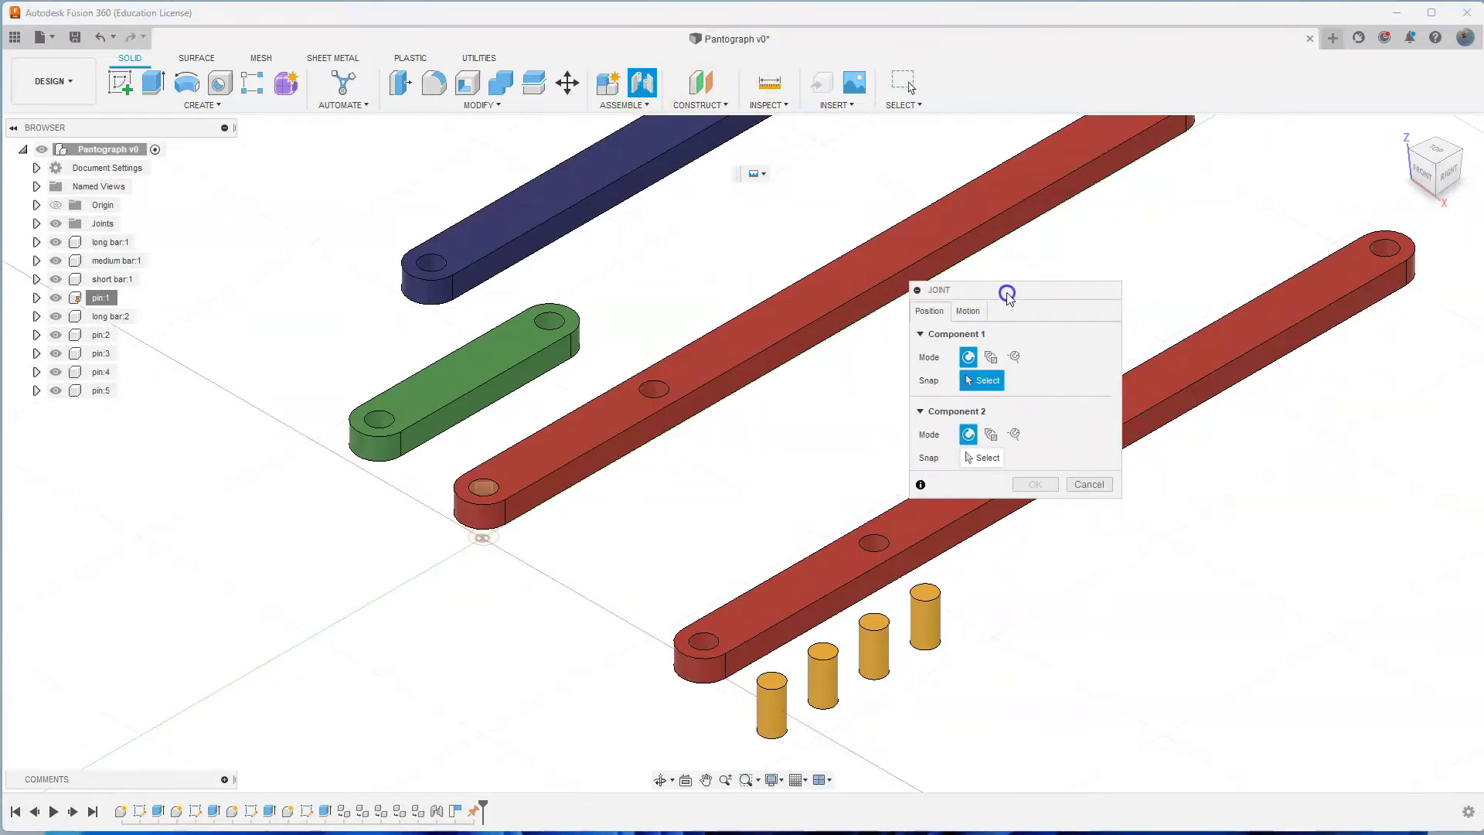
left_click(970, 311)
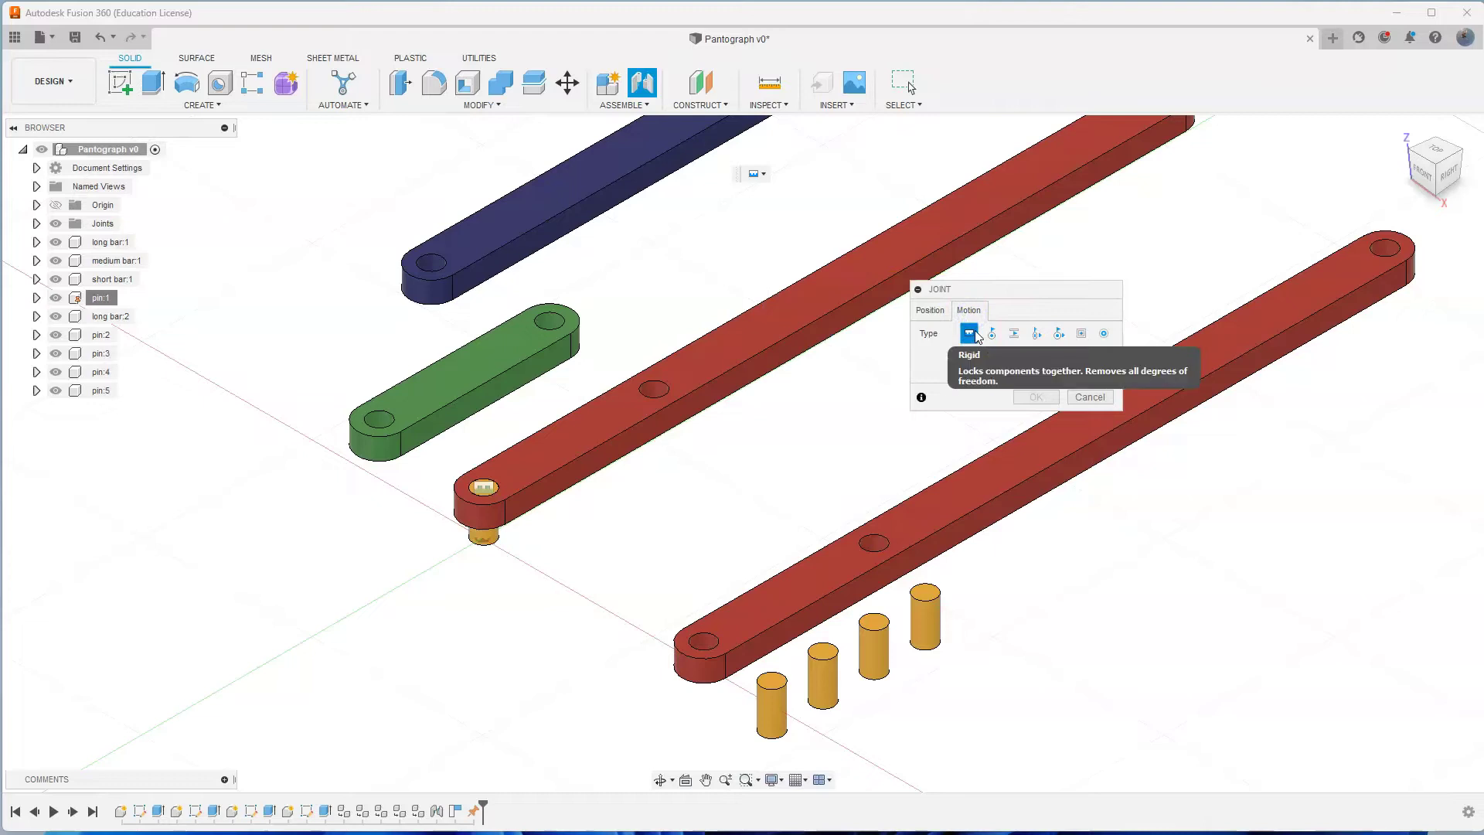
left_click(931, 310)
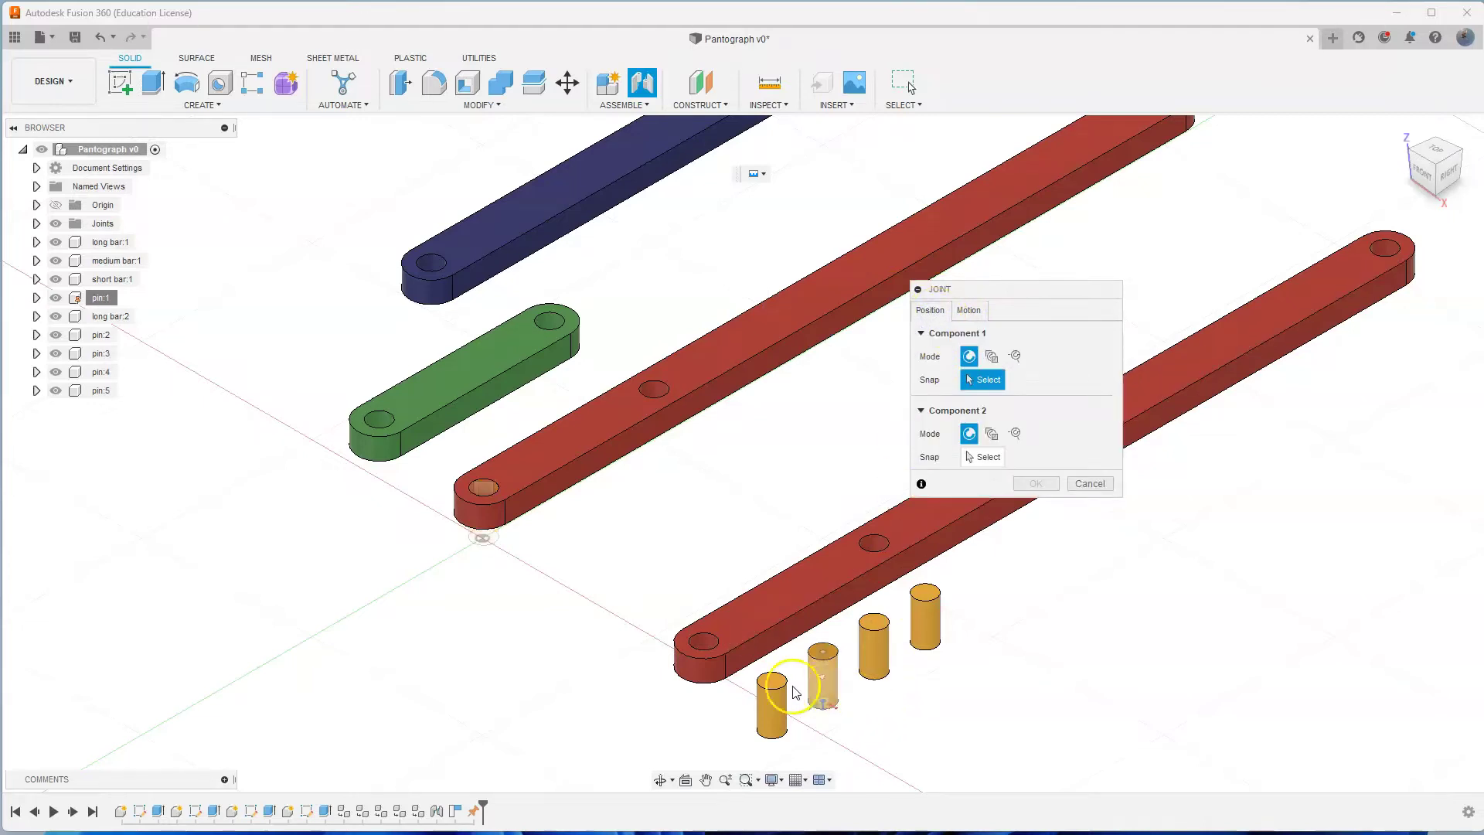
scroll(771, 683, "up", 2)
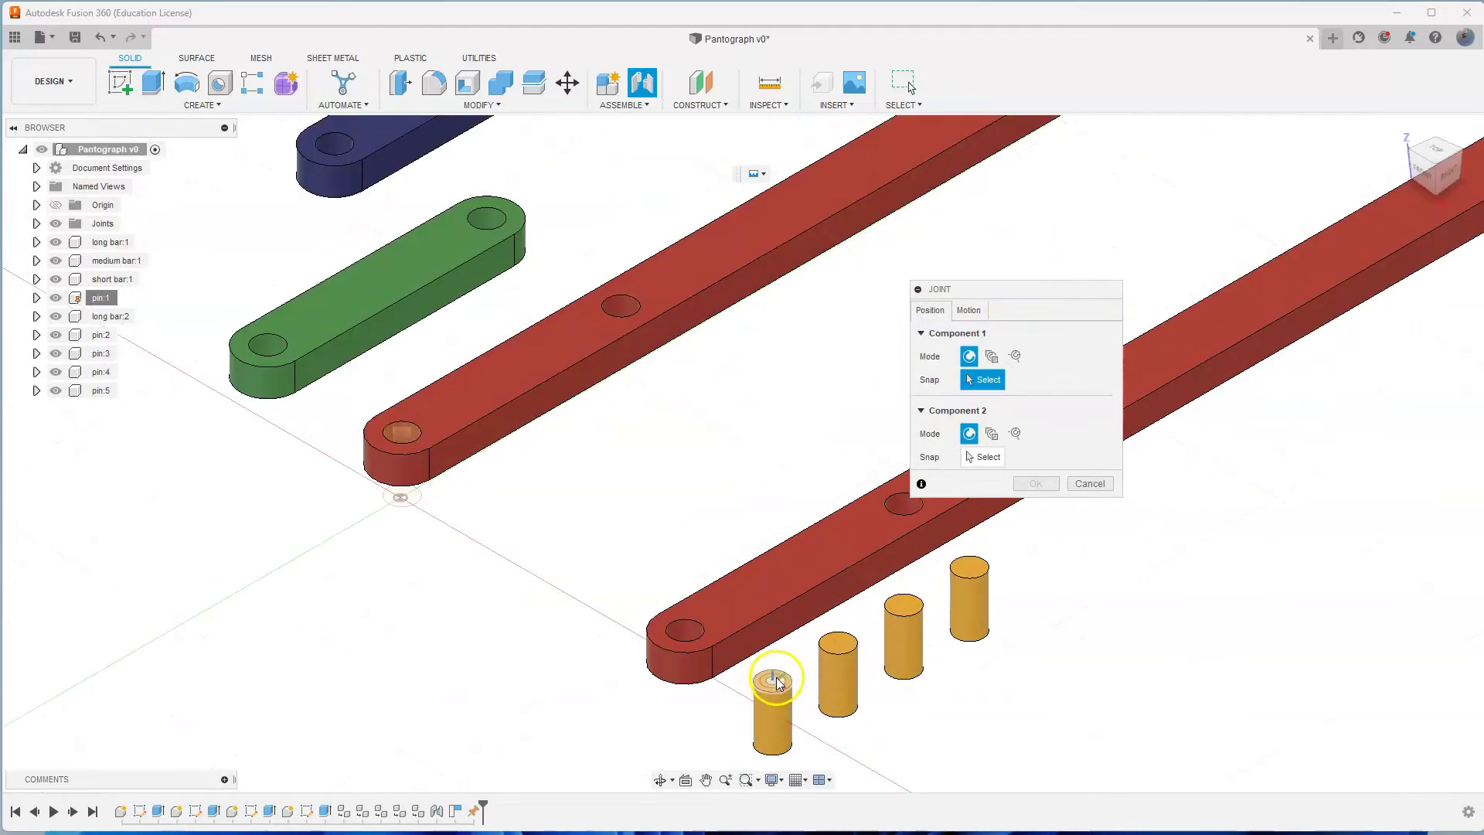
left_click(771, 684)
Snap the second component to the centre of the original long bar's intermediate hole at its top face and accept the joint.
scroll(671, 433, "down", 1)
middle_click_drag(673, 417, 656, 497)
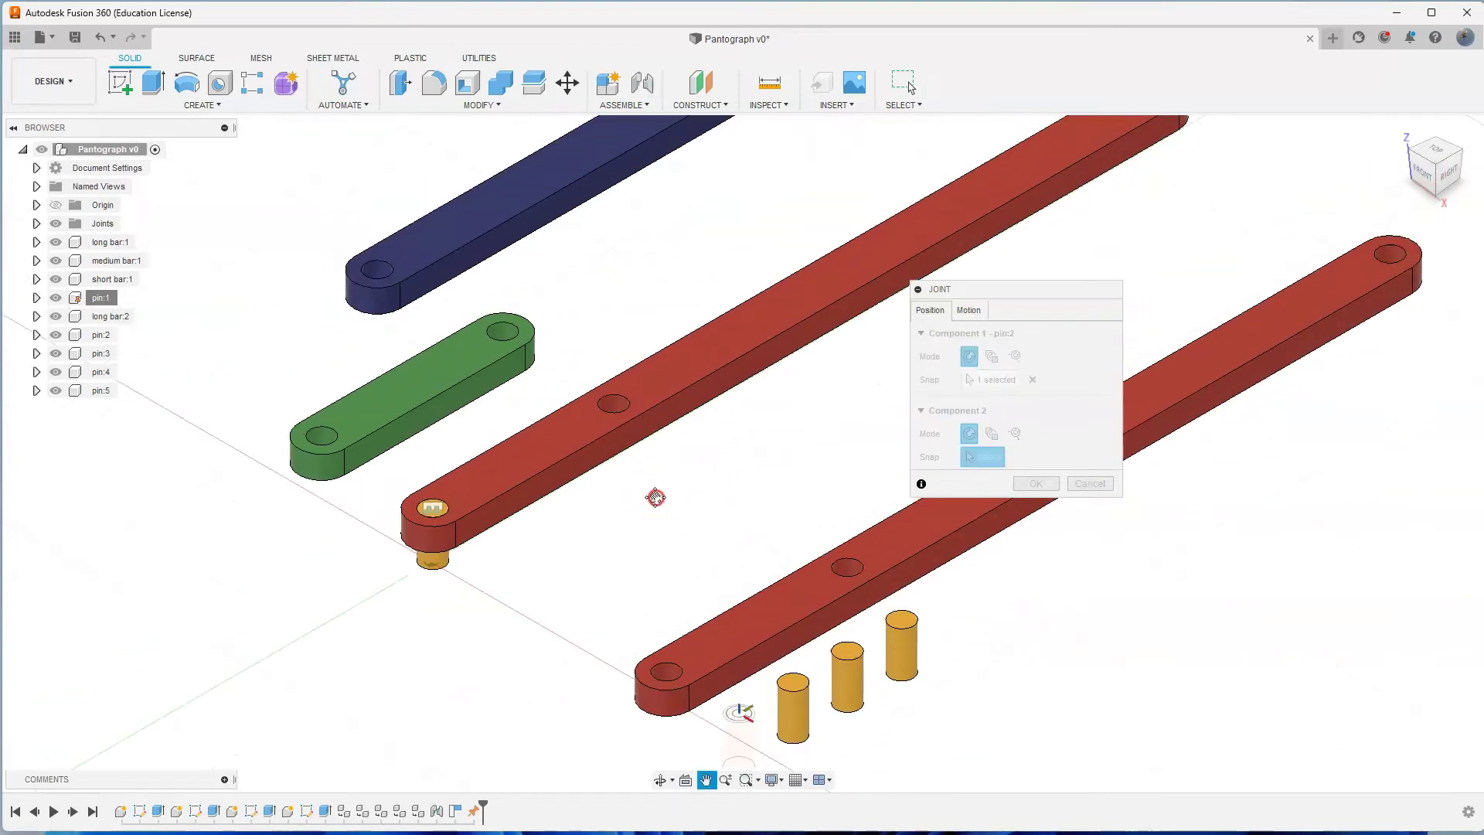
scroll(656, 499, "down", 1)
scroll(660, 489, "up", 2)
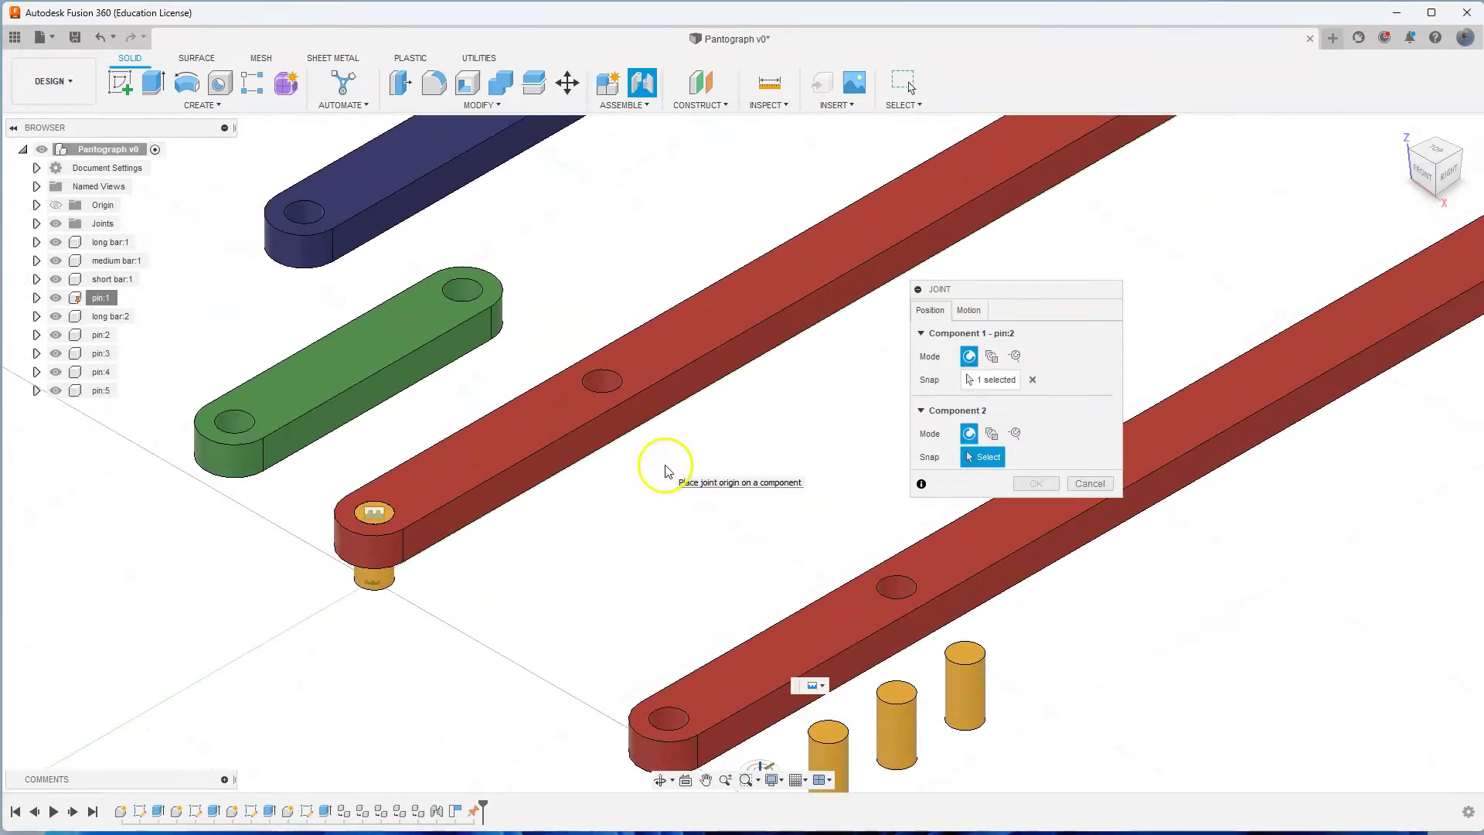
left_click(605, 381)
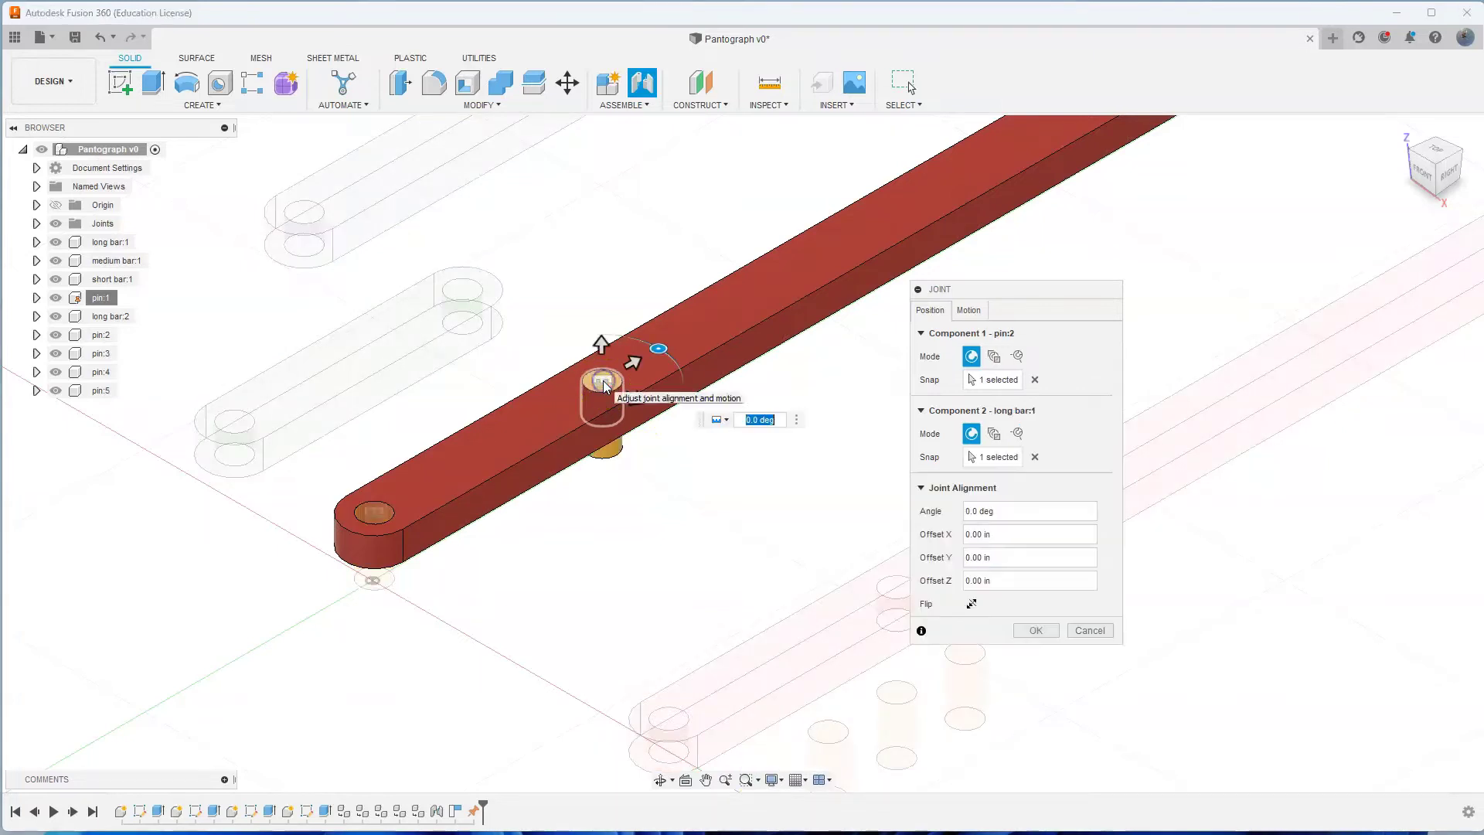
left_click(1036, 630)
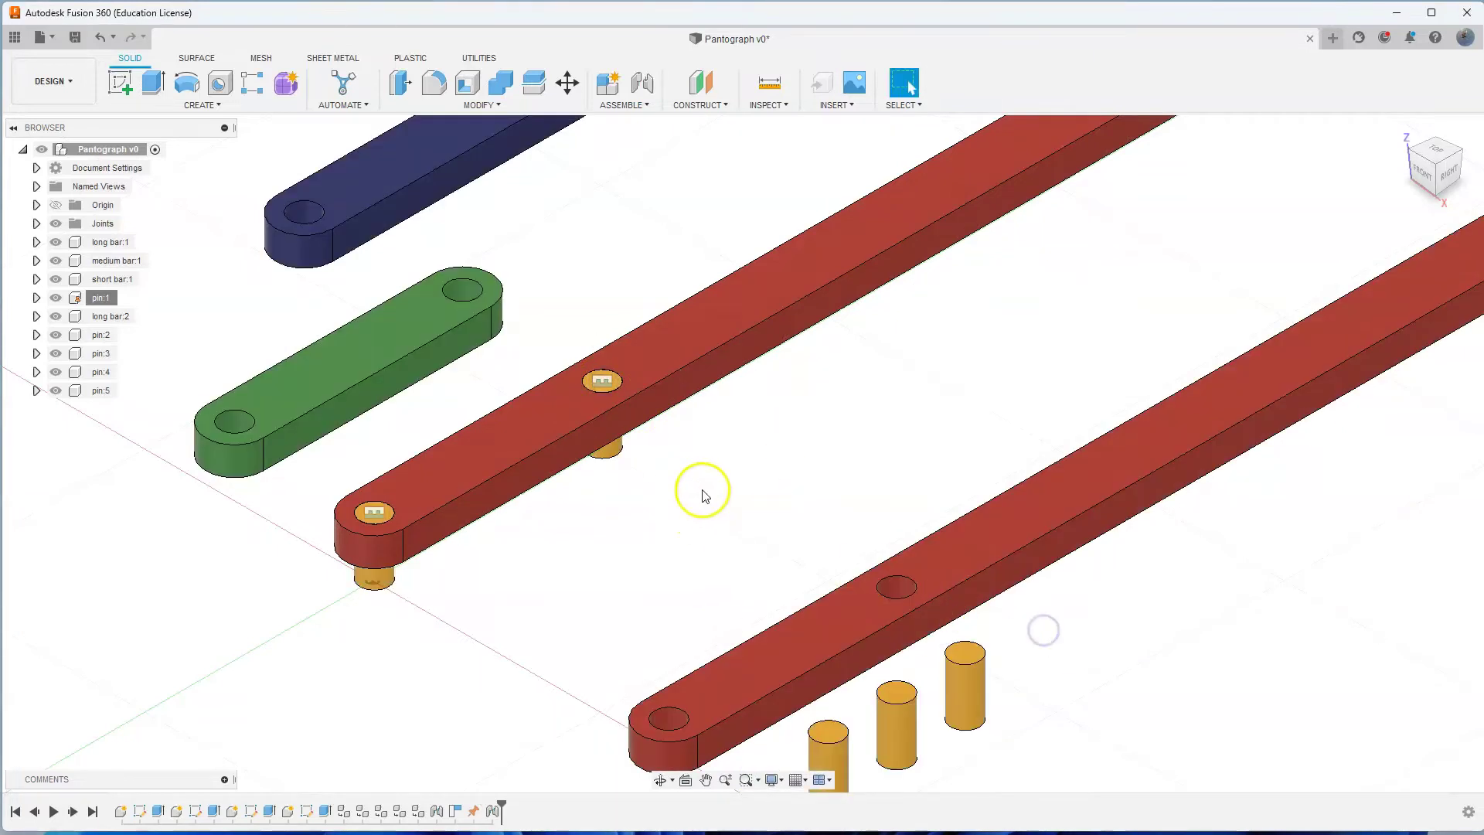
Start a joint with Revolute motion and snap its first component to the bottom-face centre of the pin in the original long bar's intermediate hole.
scroll(706, 479, "down", 1)
middle_click_drag(708, 474, 789, 415)
scroll(742, 434, "down", 3)
scroll(742, 434, "up", 4)
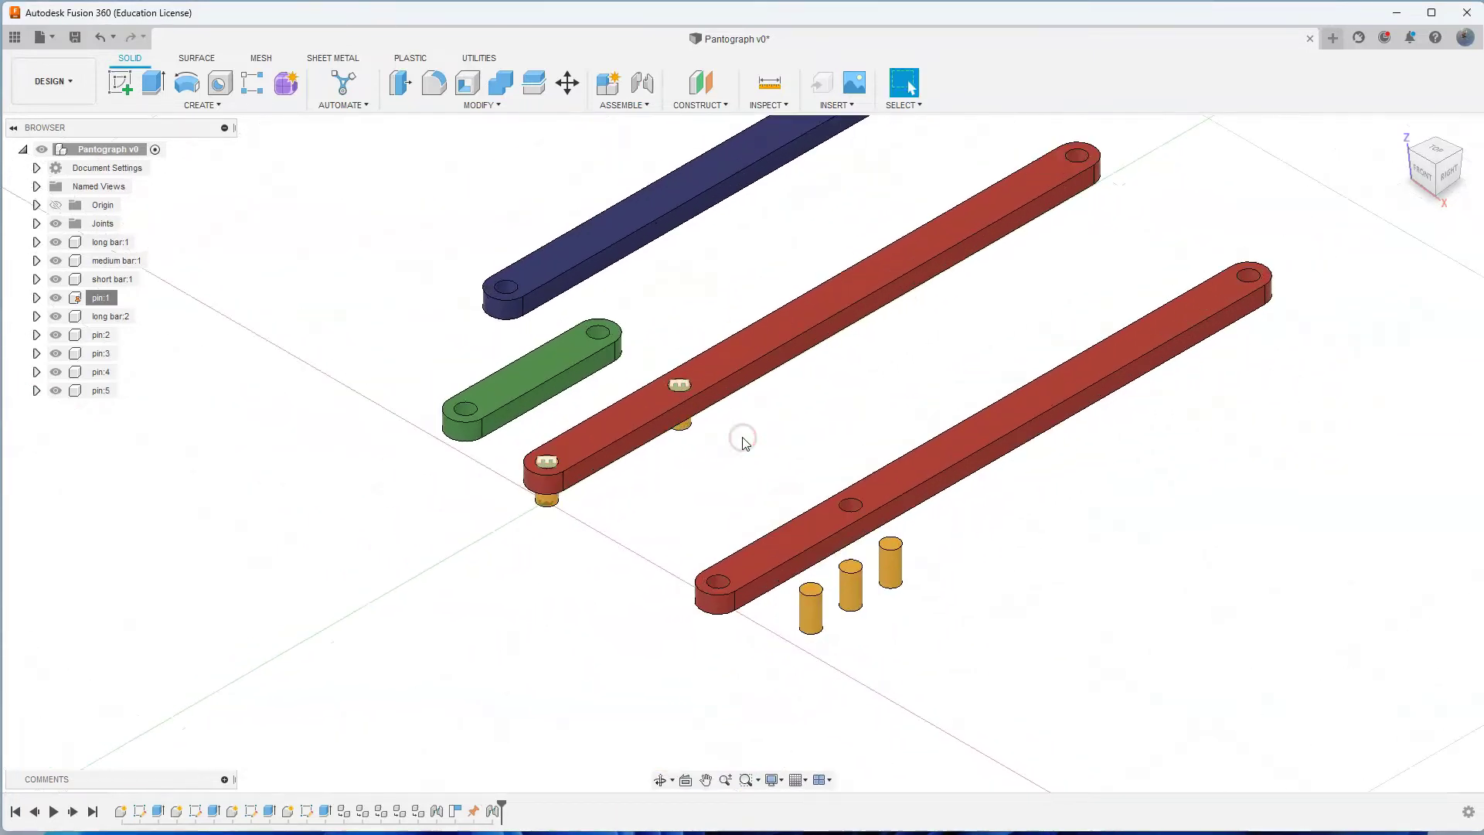
middle_click_drag(716, 441, 712, 494)
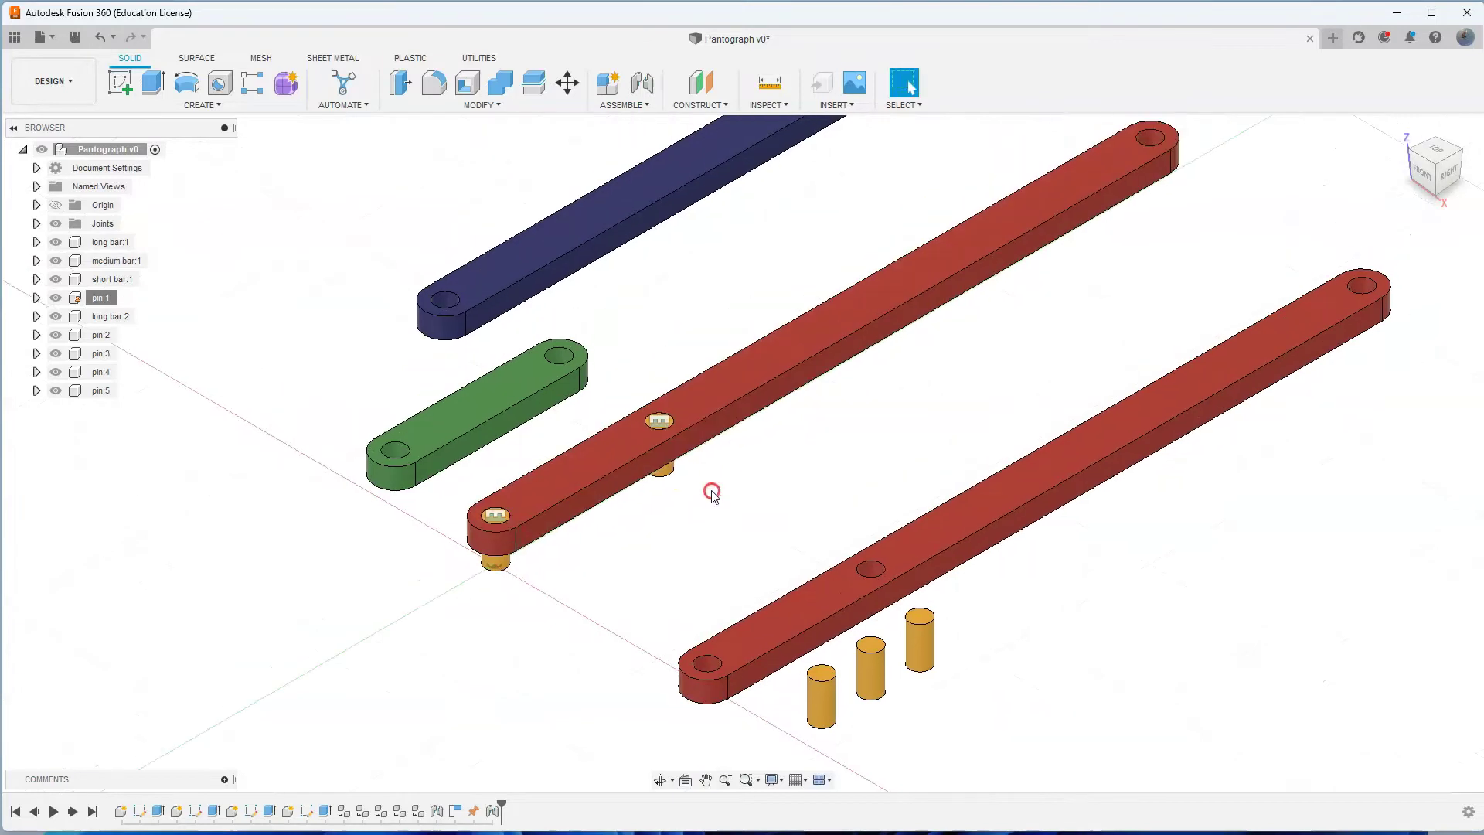
left_click(643, 85)
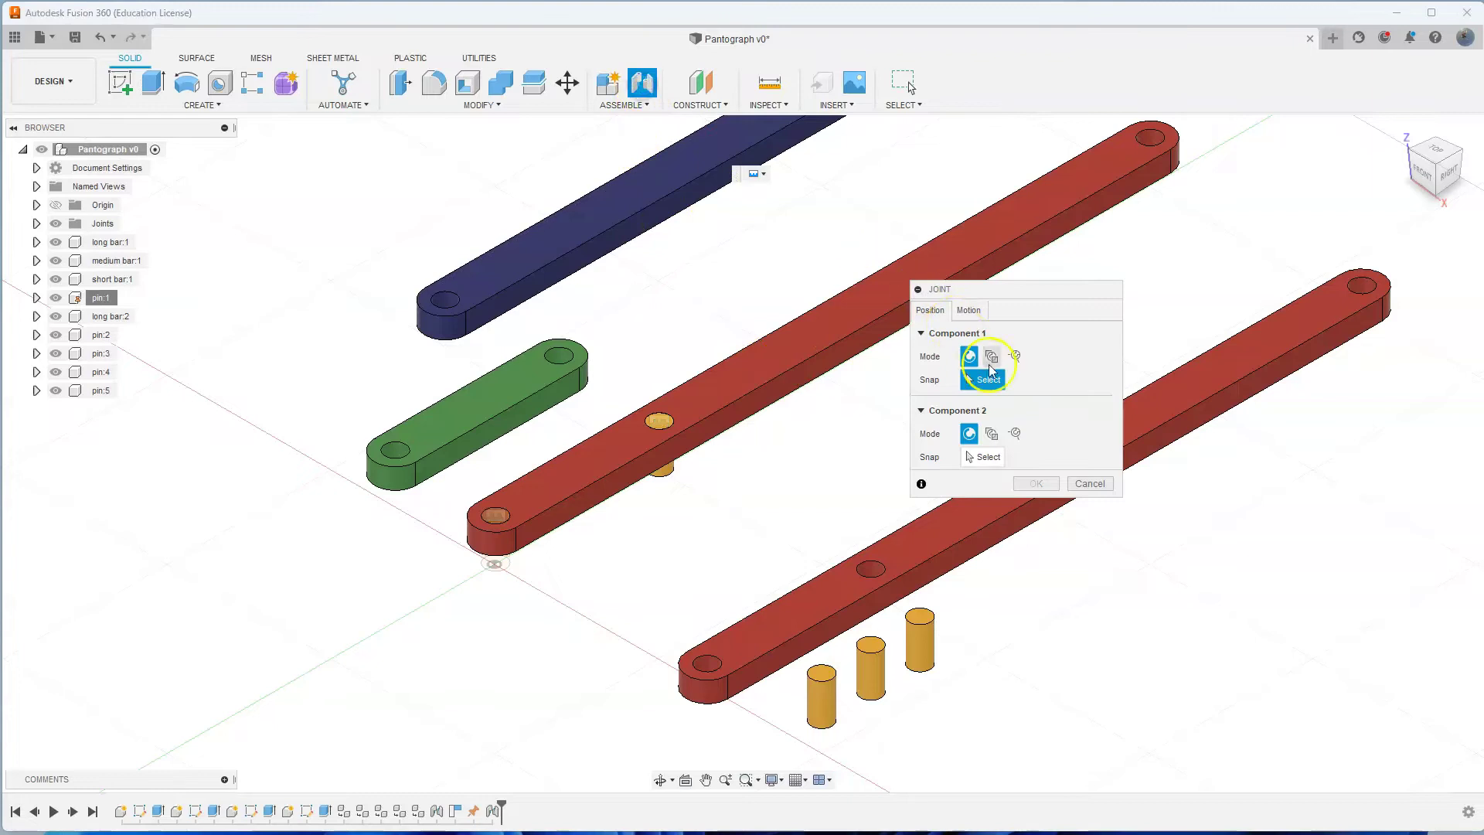
left_click(971, 311)
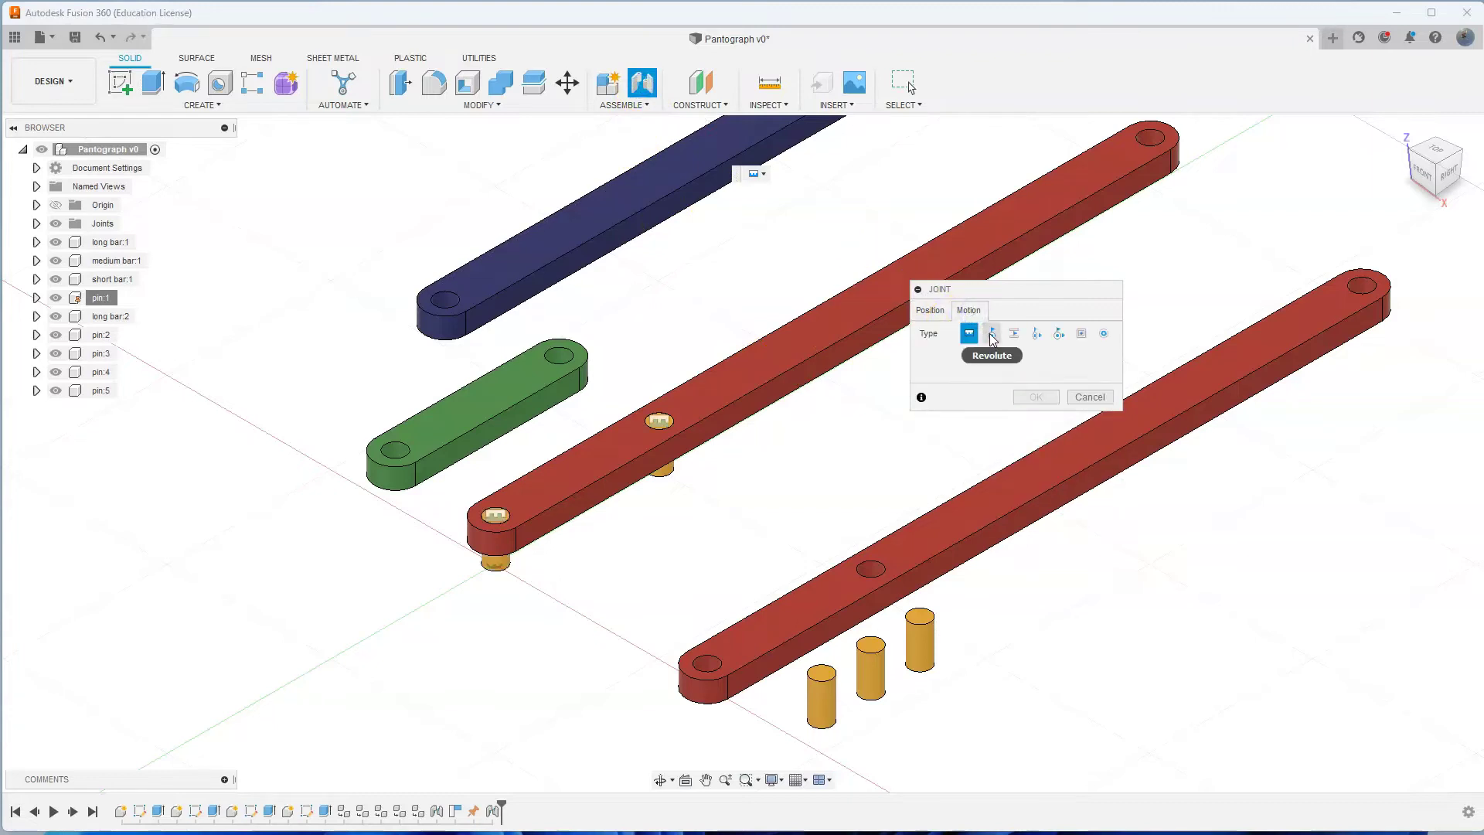
left_click(991, 335)
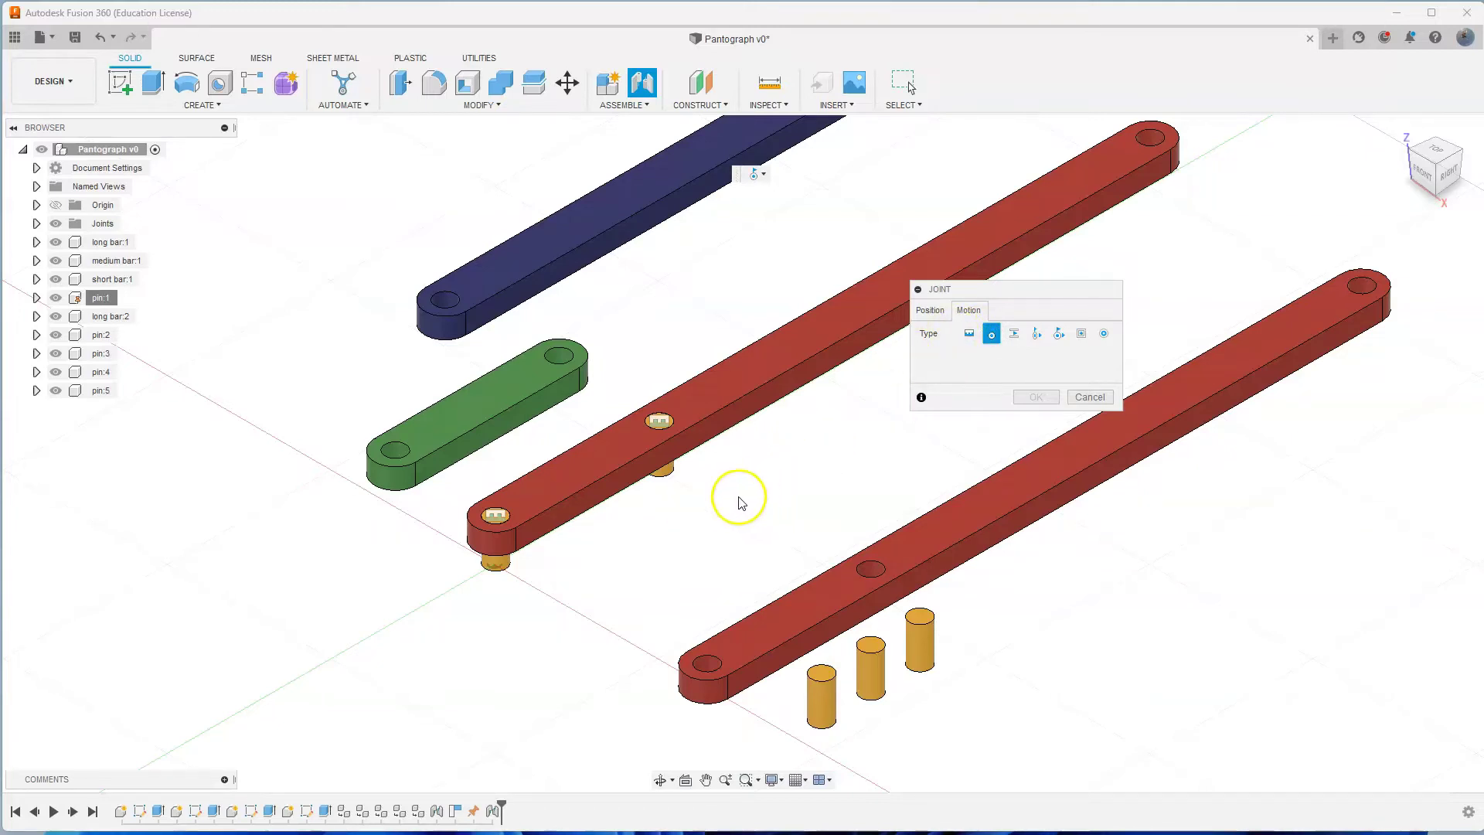
left_click(935, 325)
middle_click_drag(722, 514, 683, 461, "shift")
scroll(683, 462, "up", 4)
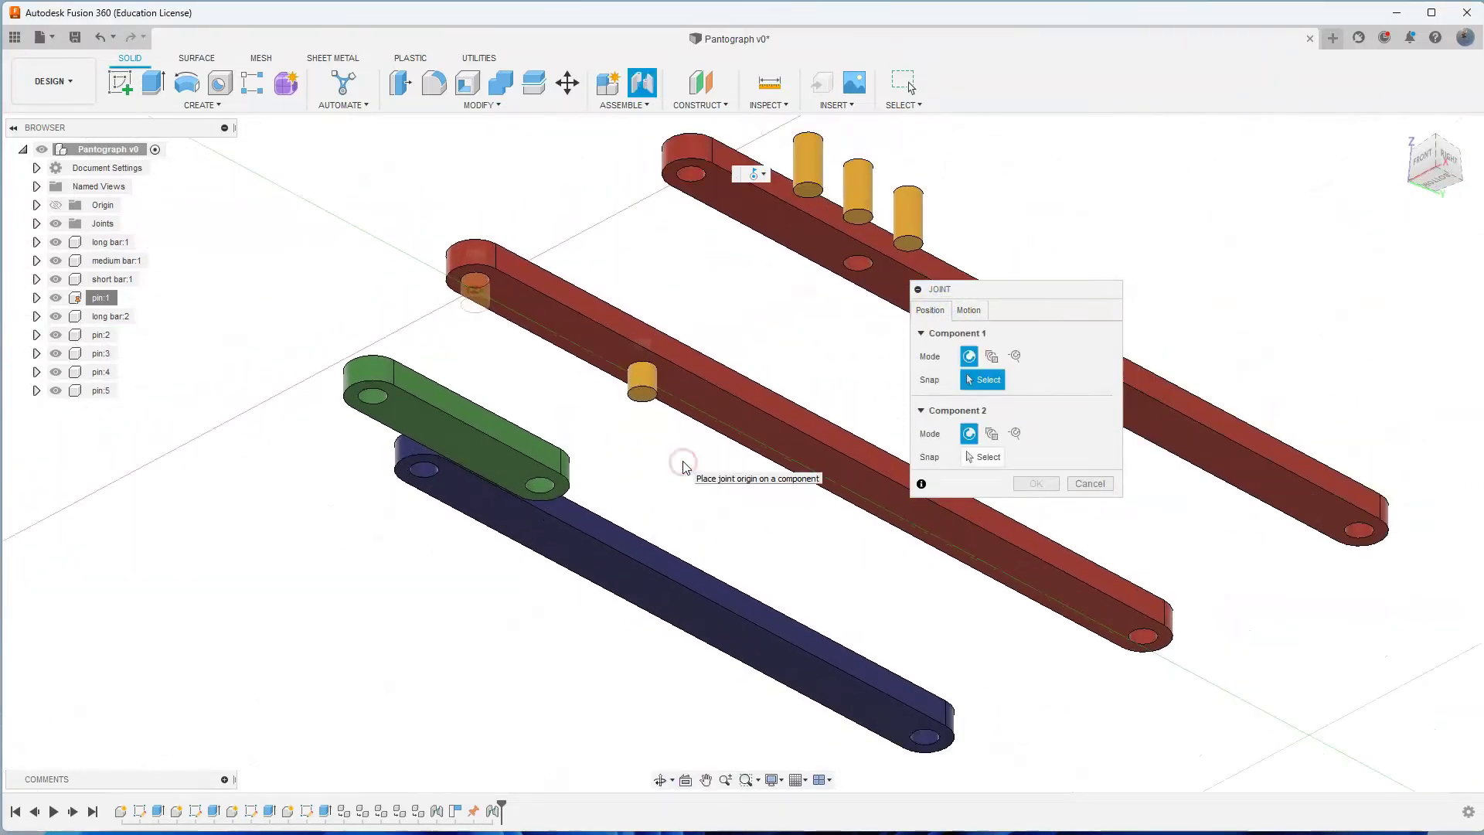
left_click(622, 362)
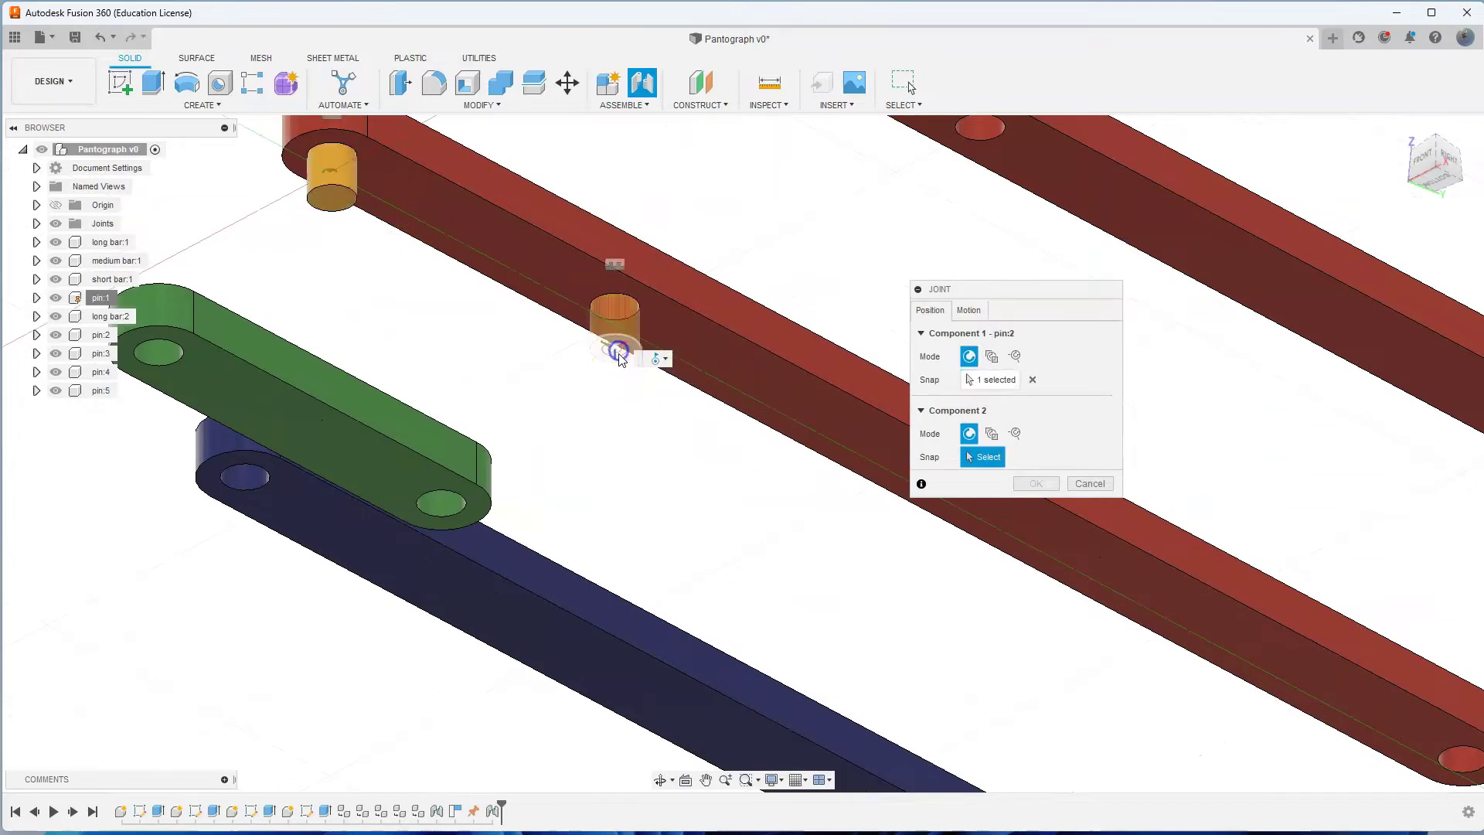
Snap the second component to the bottom-face centre of the green short bar's origin-side end hole and accept the joint.
scroll(653, 454, "down", 2)
scroll(494, 391, "up", 2)
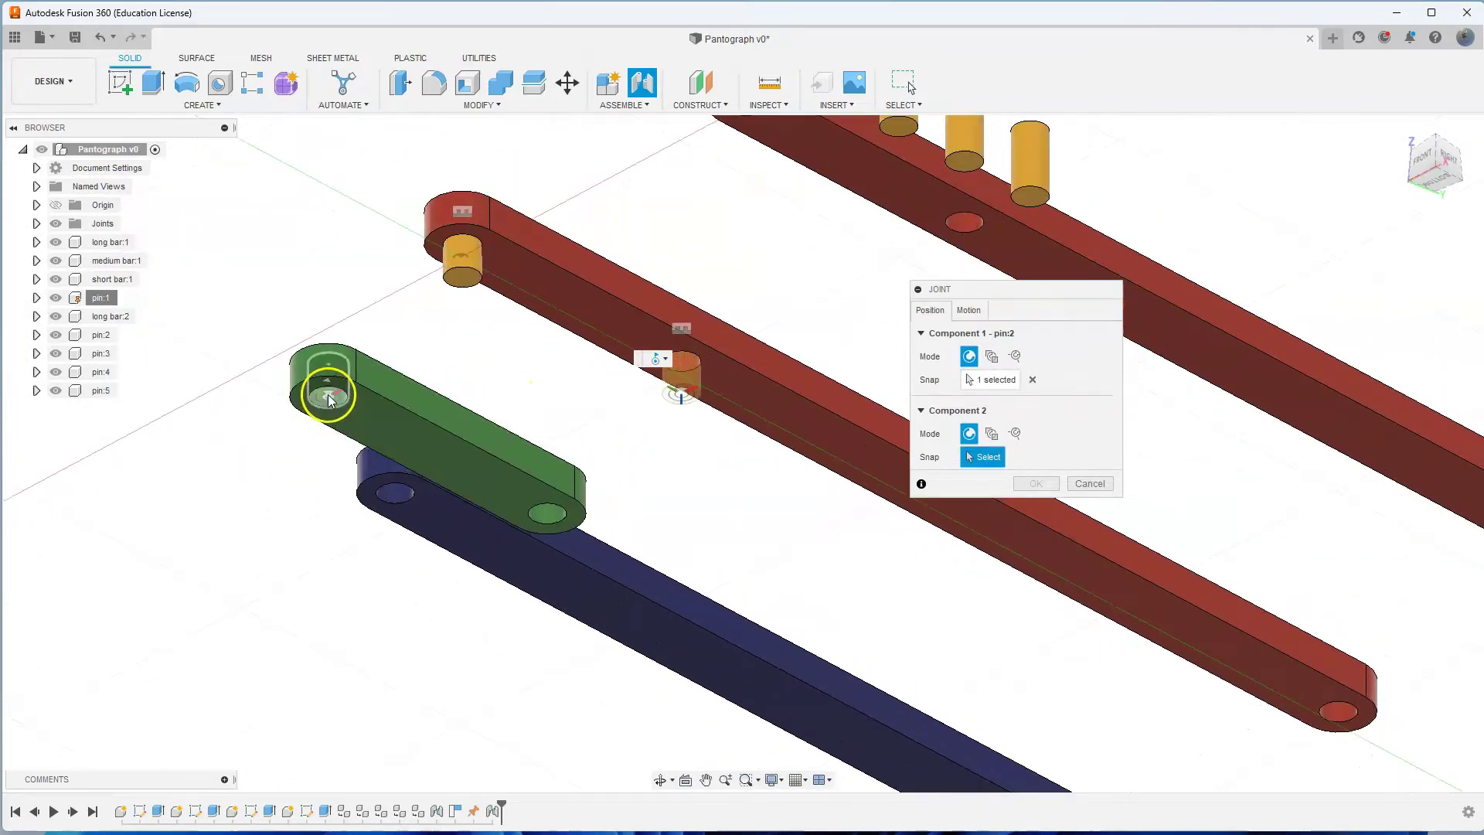
left_click(329, 401)
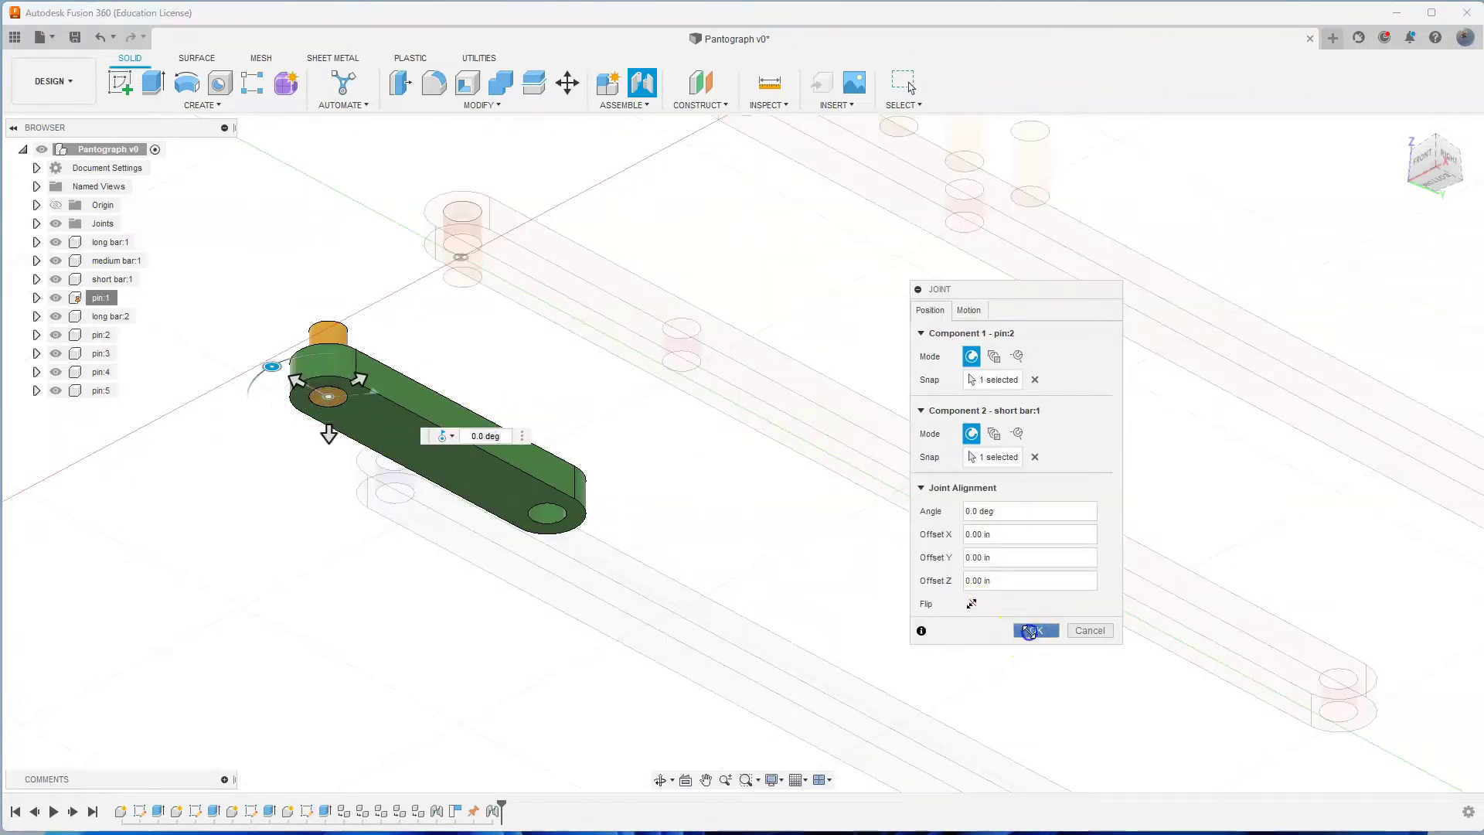
left_click(1031, 632)
scroll(878, 590, "down", 5)
middle_click_drag(863, 403, 908, 439, "shift")
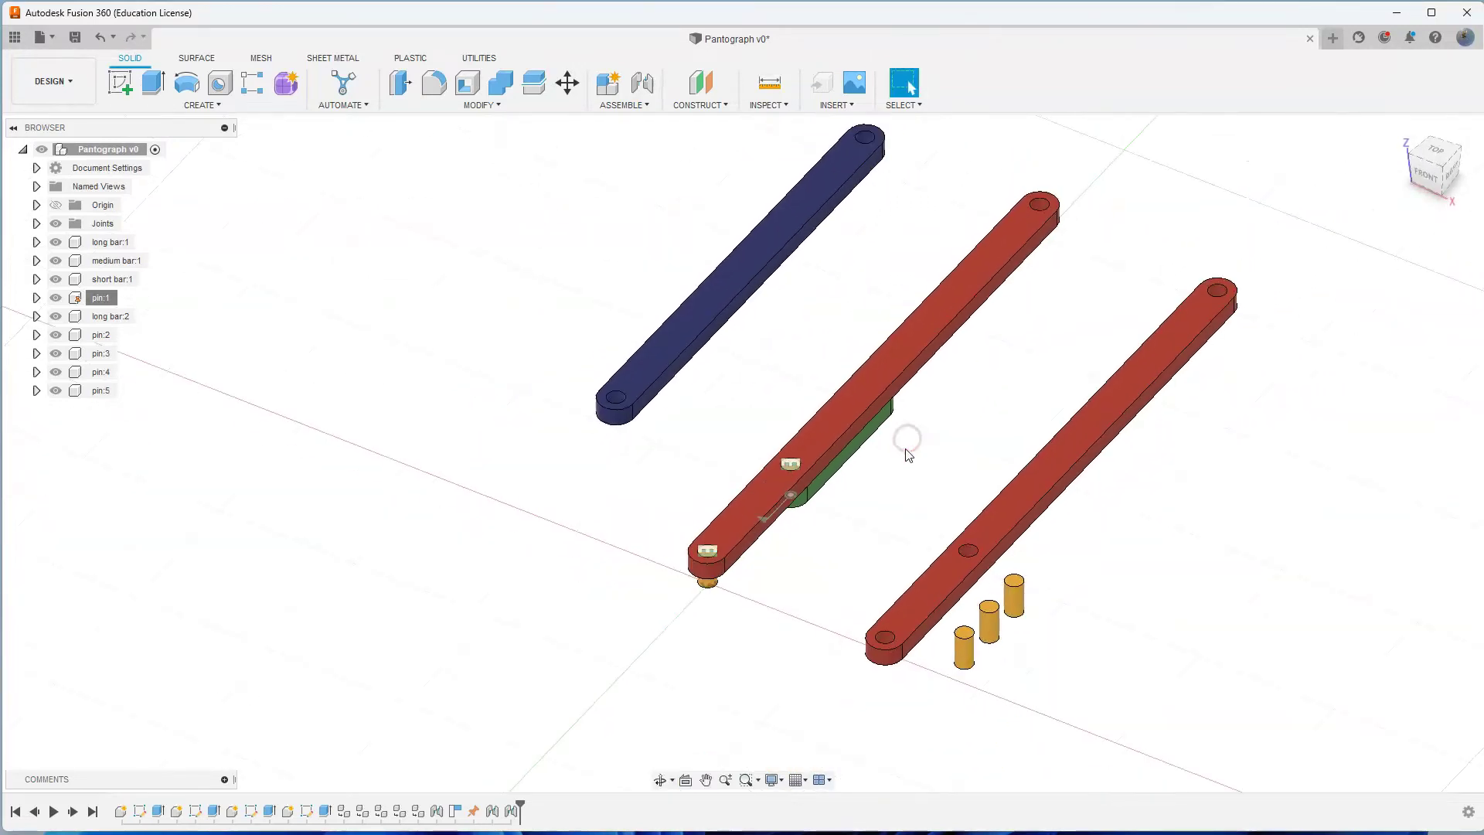
scroll(908, 454, "up", 2)
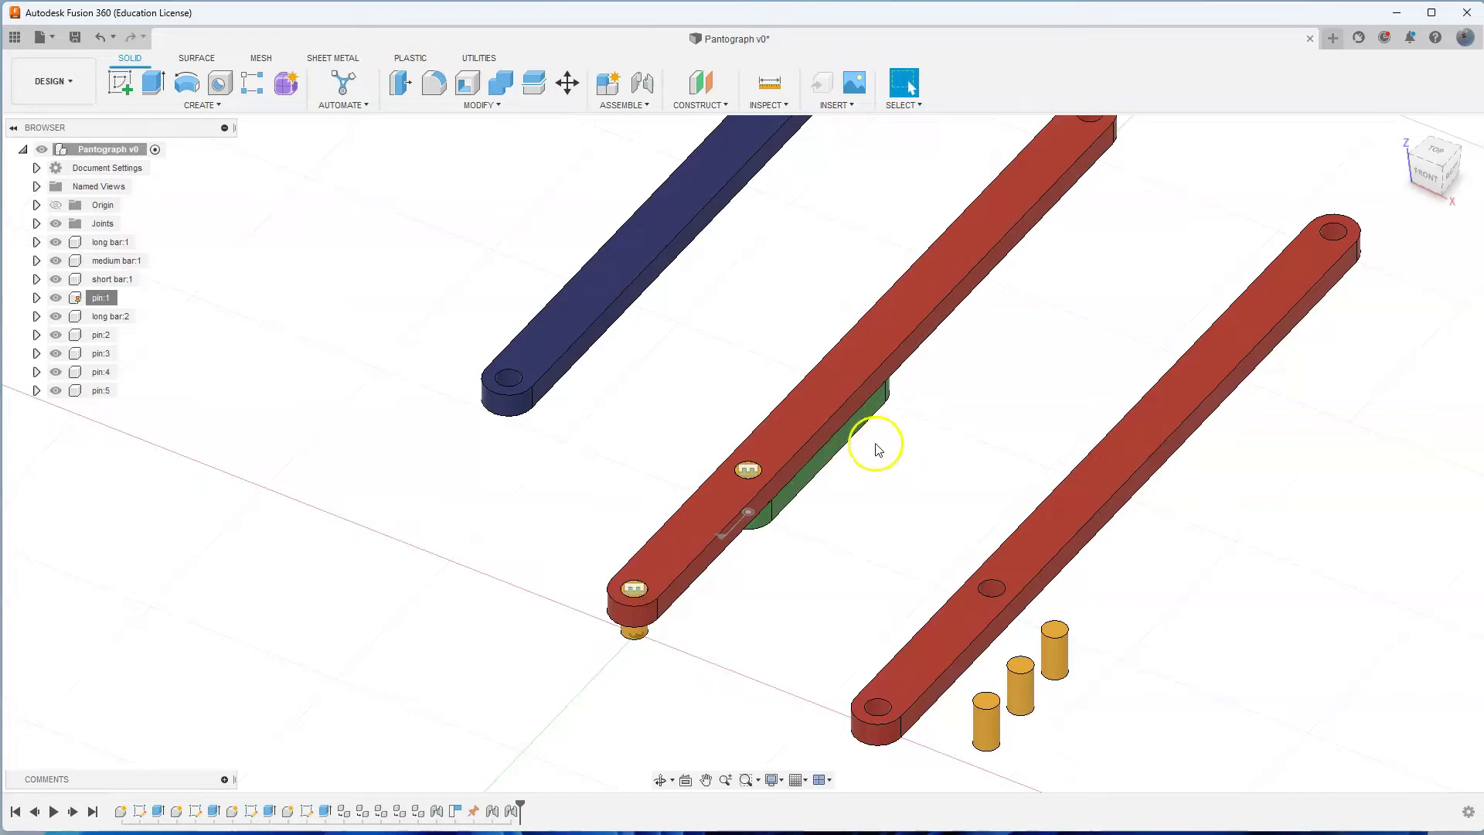
Swing the green short bar about its pin until it is roughly perpendicular to the original long bar, and capture the position.
left_click_drag(874, 407, 711, 574)
scroll(871, 593, "down", 1)
middle_click_drag(851, 606, 893, 609, "shift")
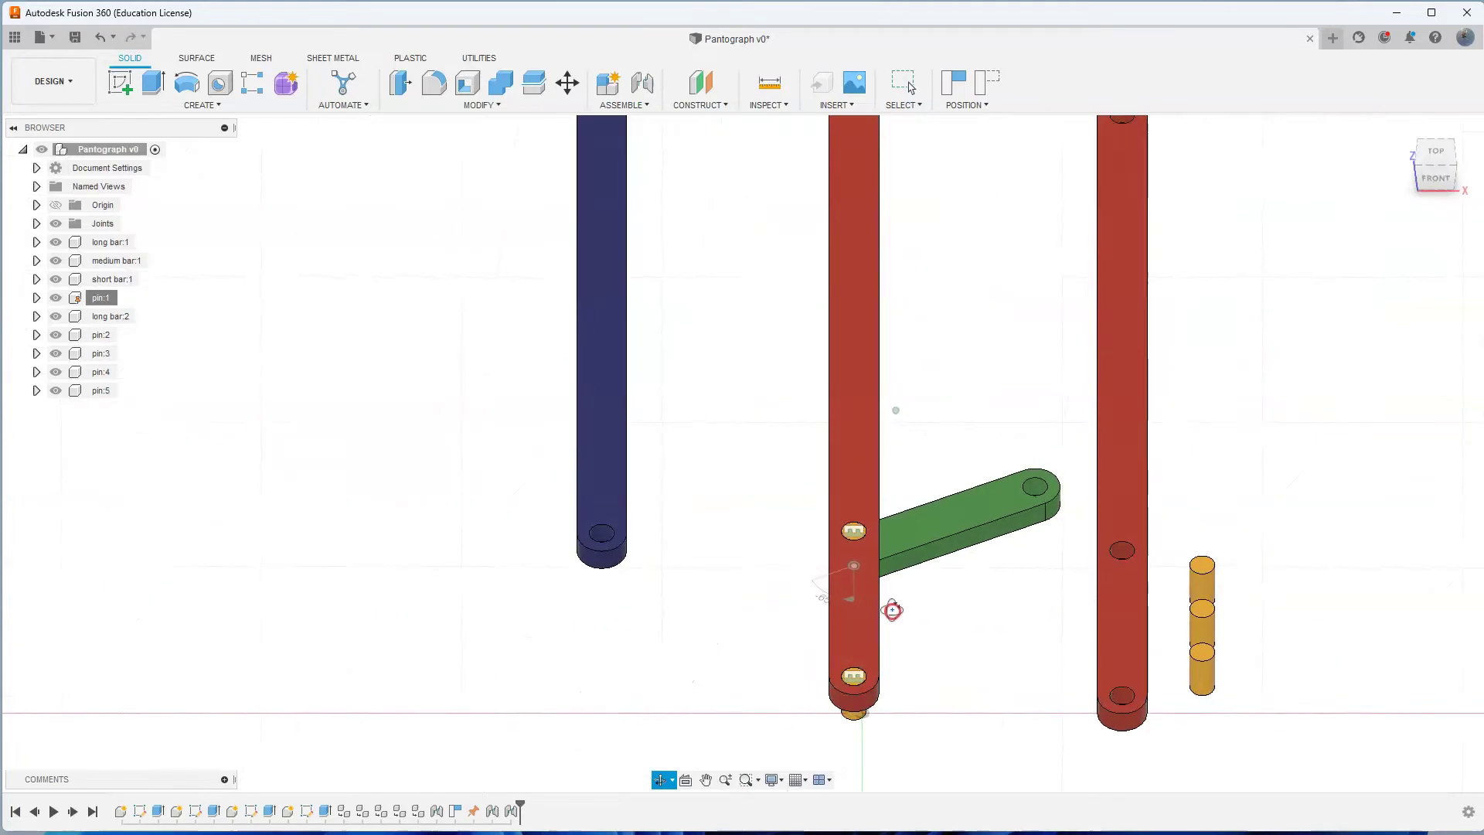
left_click(1431, 151)
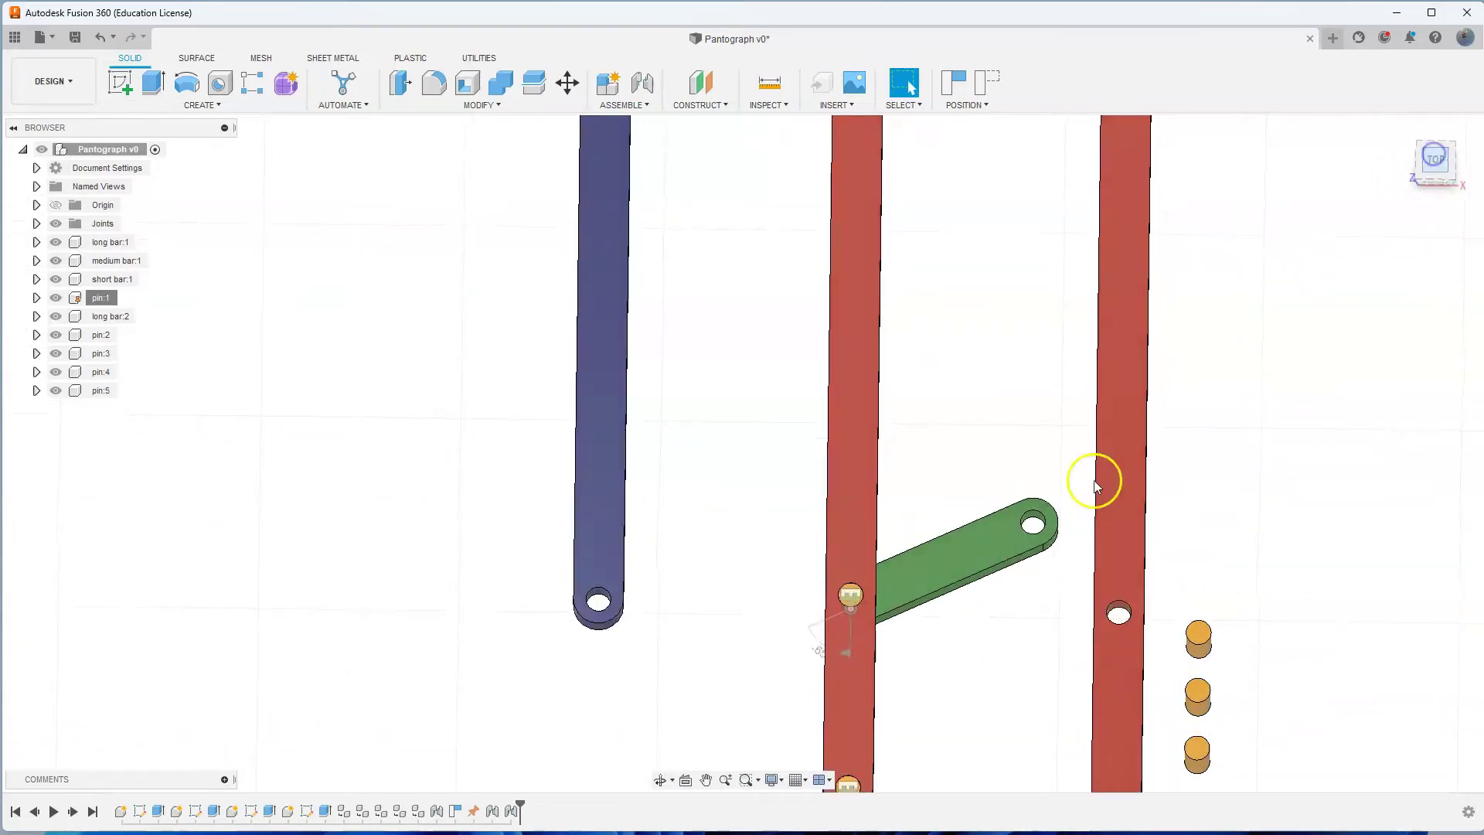
left_click_drag(985, 426, 981, 500)
left_click(802, 544)
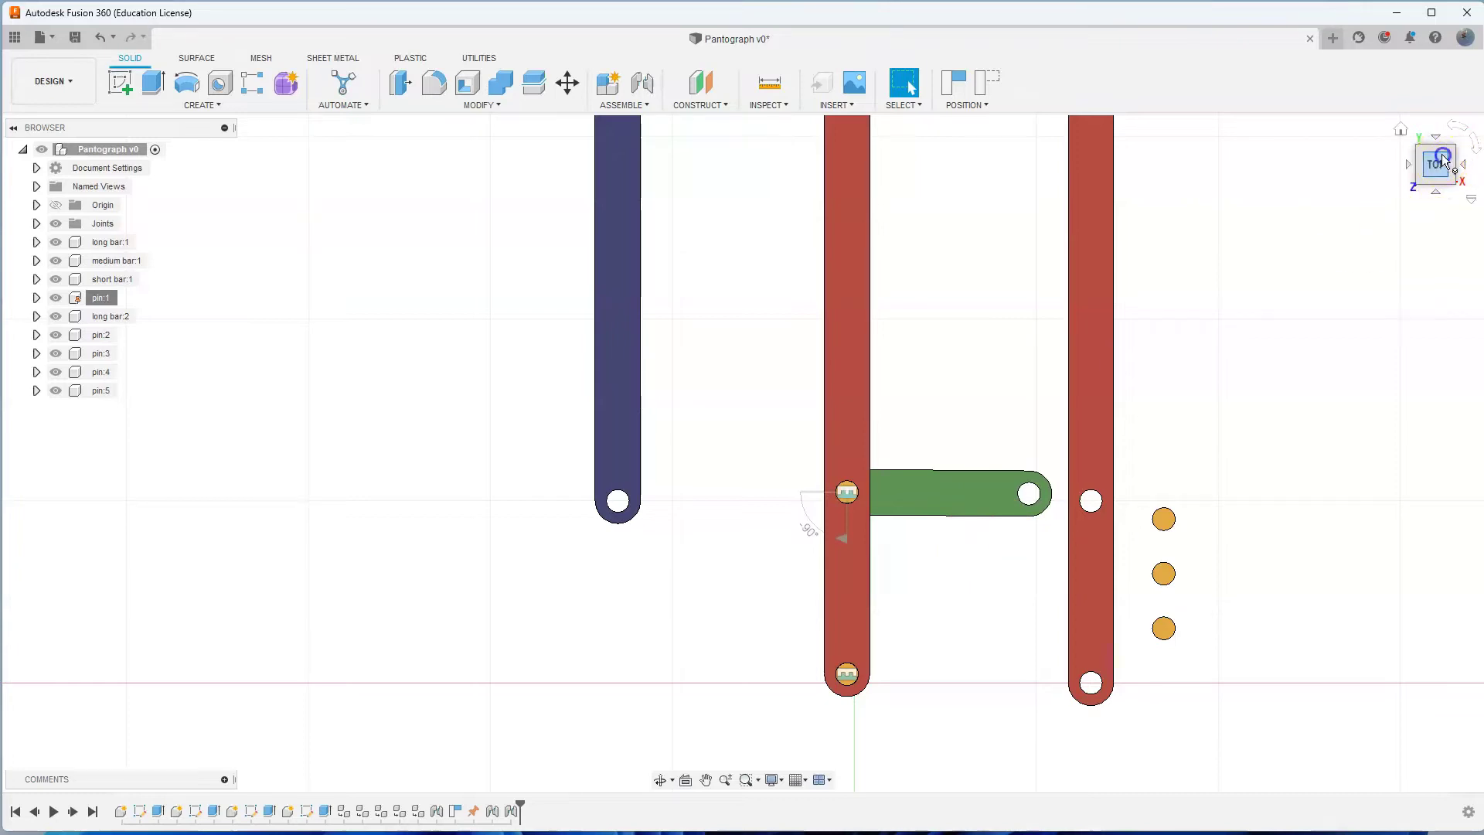
scroll(939, 618, "down", 2)
middle_click_drag(990, 563, 906, 603)
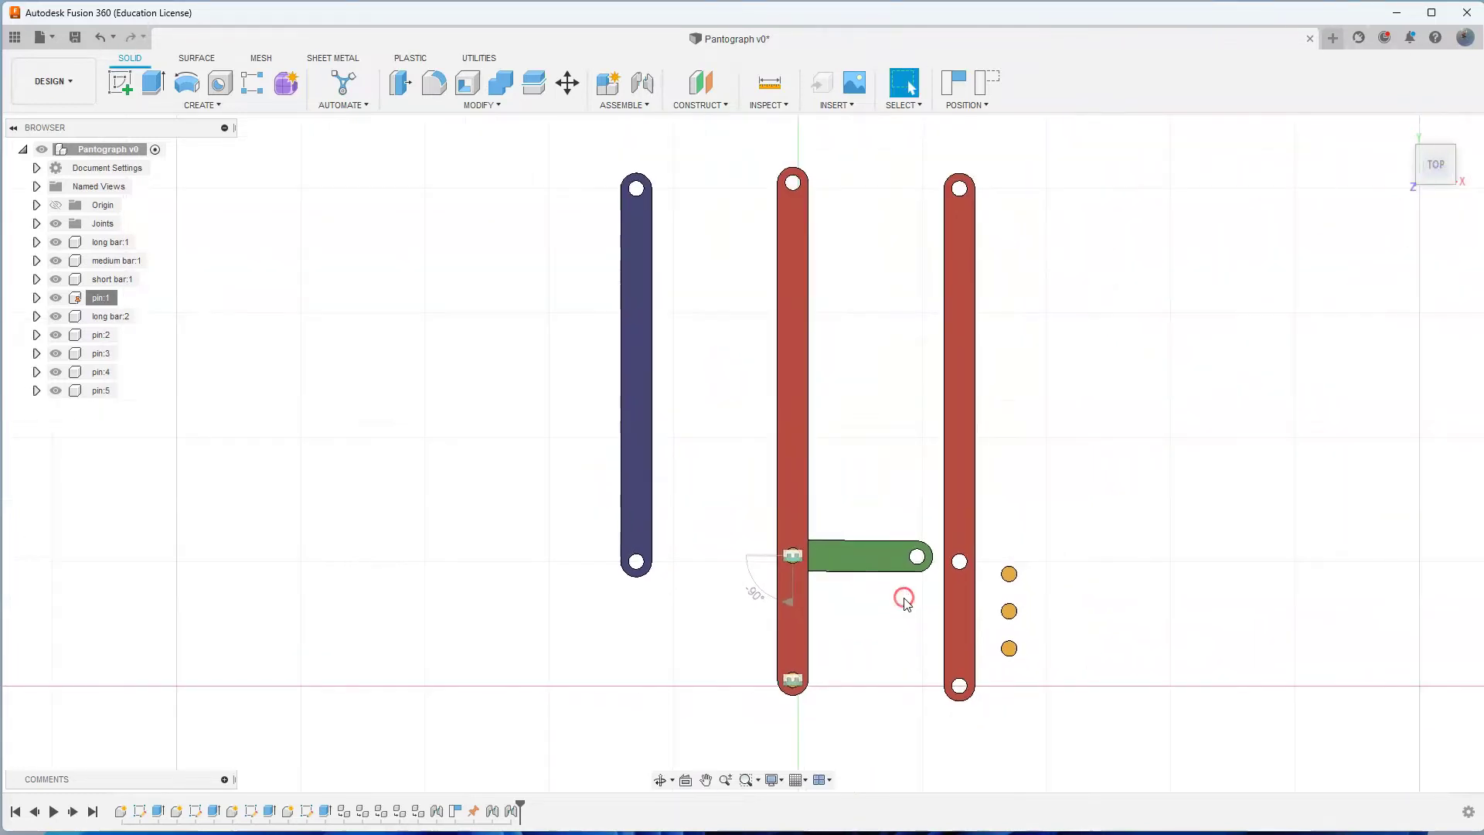
left_click(980, 105)
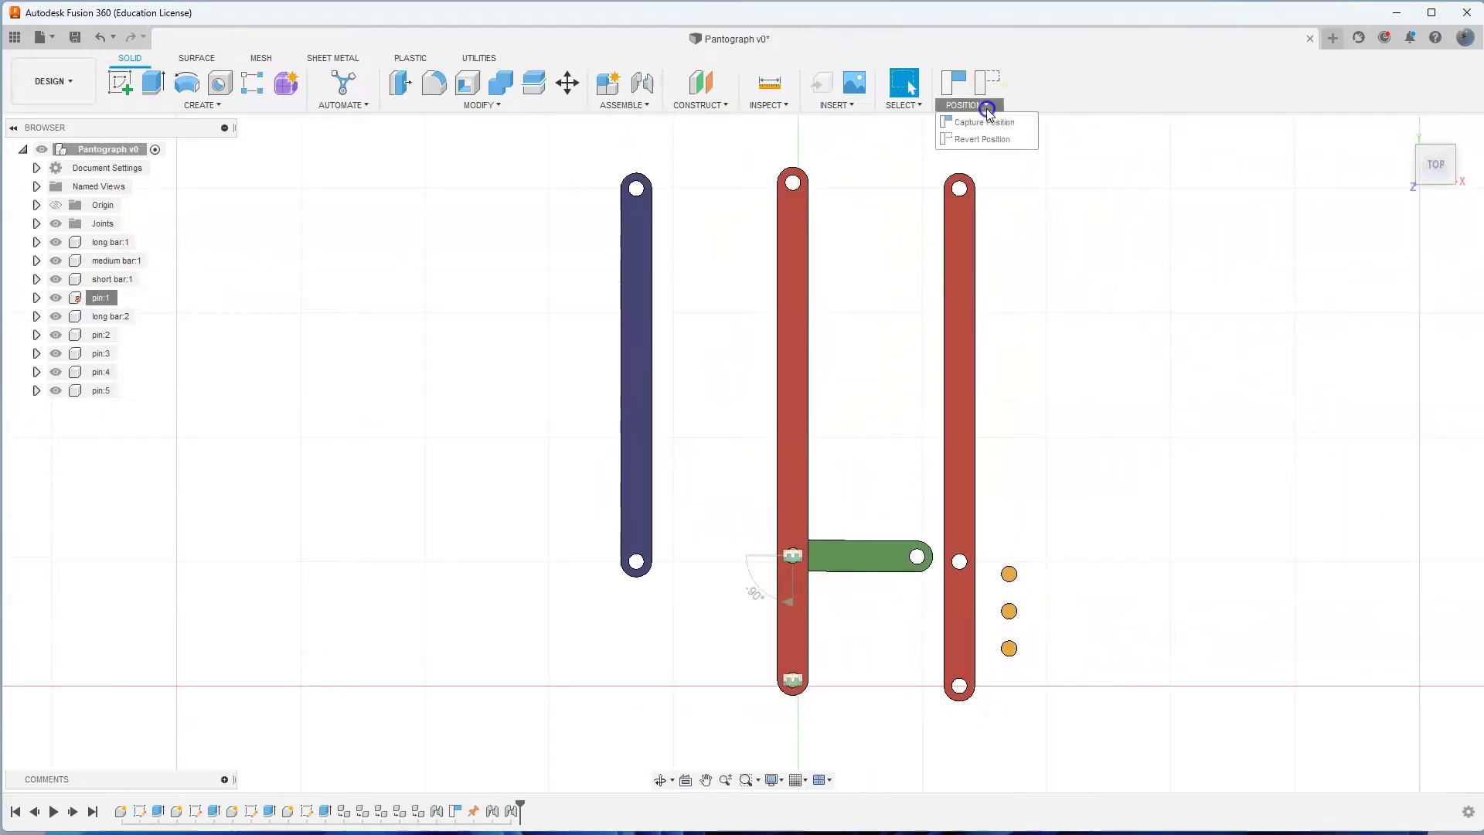
left_click(989, 122)
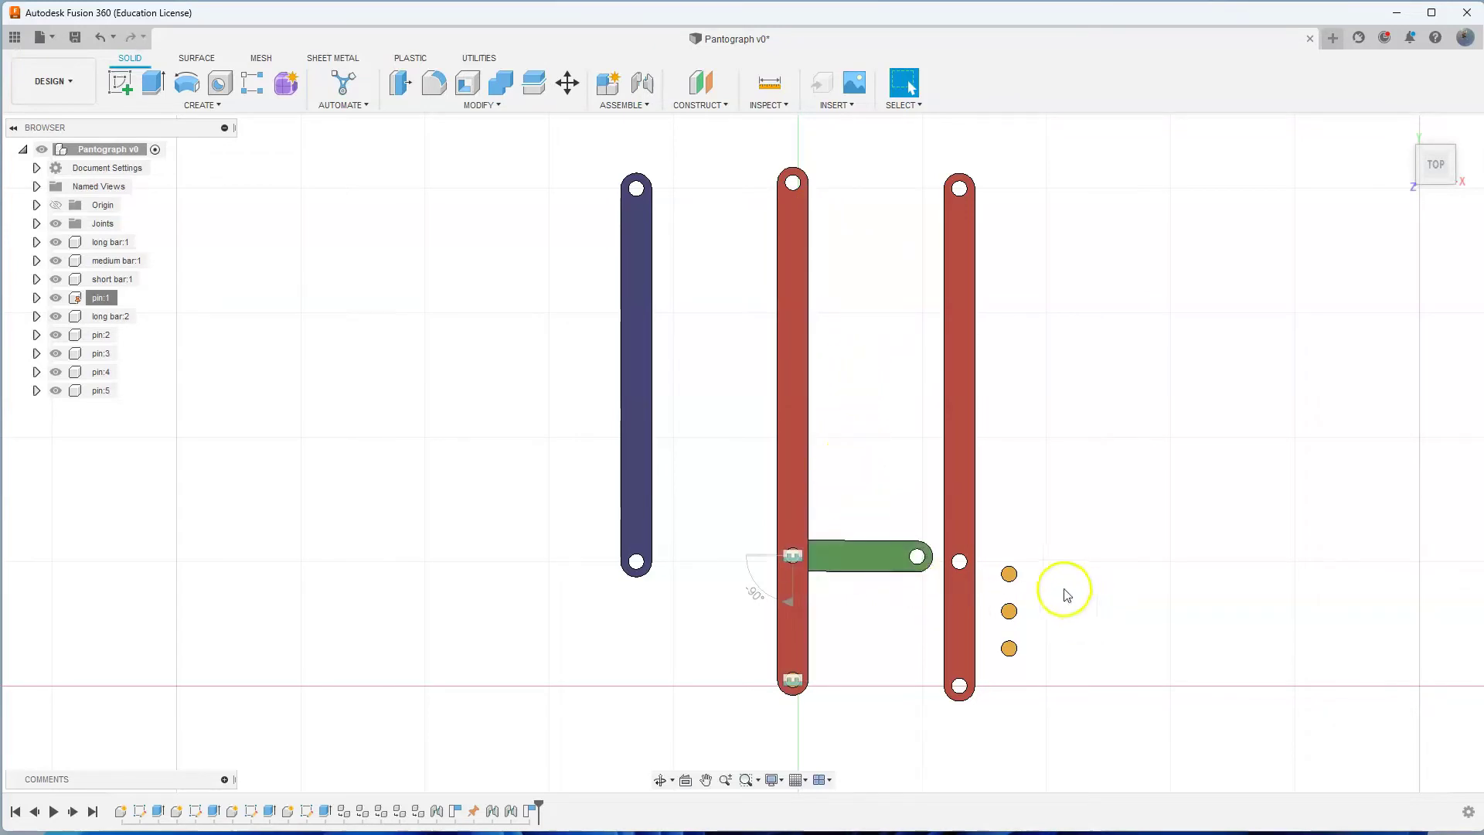
Start another Revolute joint and snap its first component to the bottom-face centre of the loose pin closest to the green short bar.
middle_click_drag(1053, 634, 881, 464, "shift")
key("j")
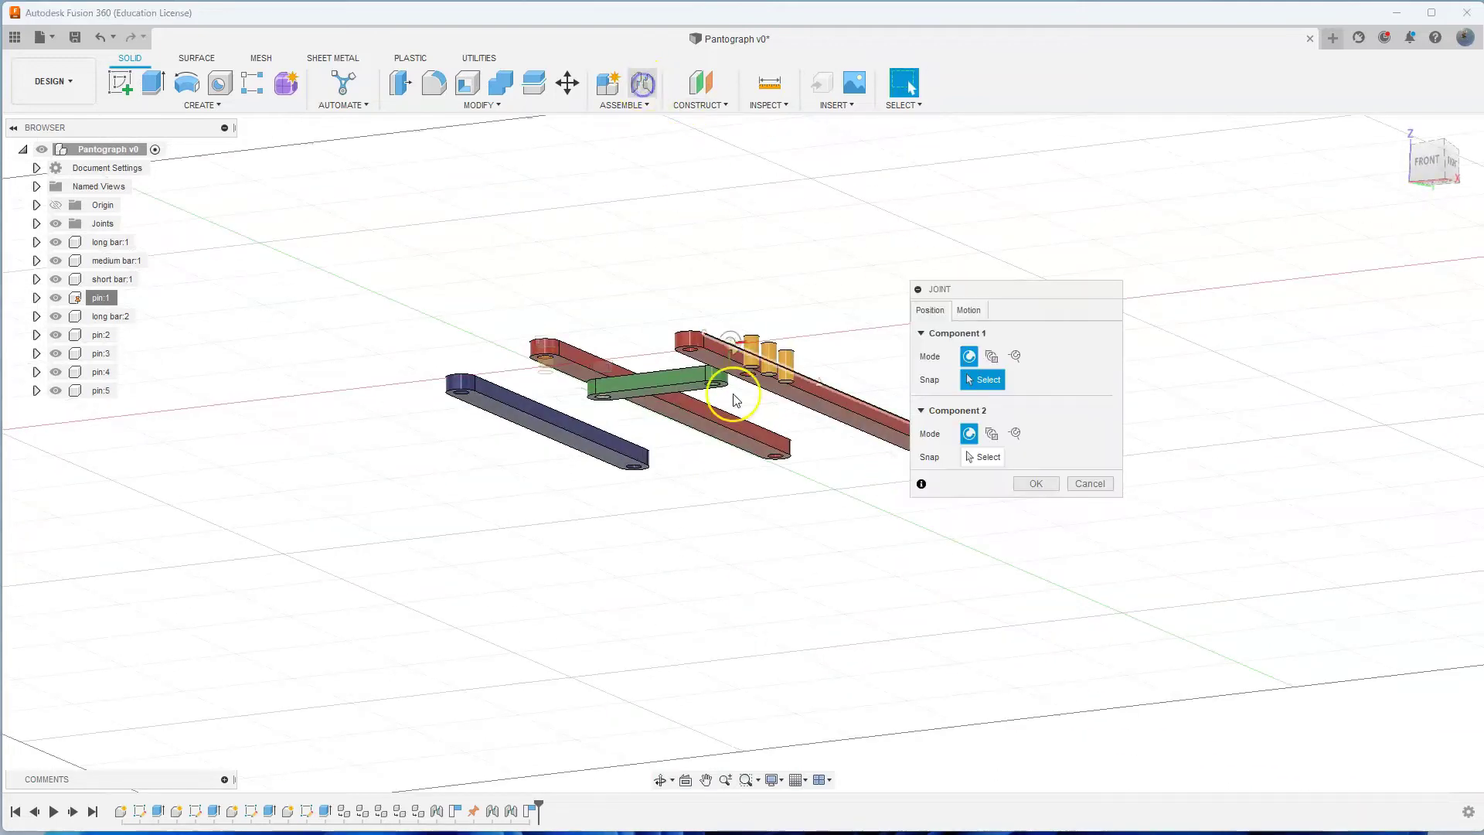
scroll(839, 464, "down", 2)
scroll(773, 417, "up", 6)
scroll(717, 377, "down", 2)
left_click(970, 310)
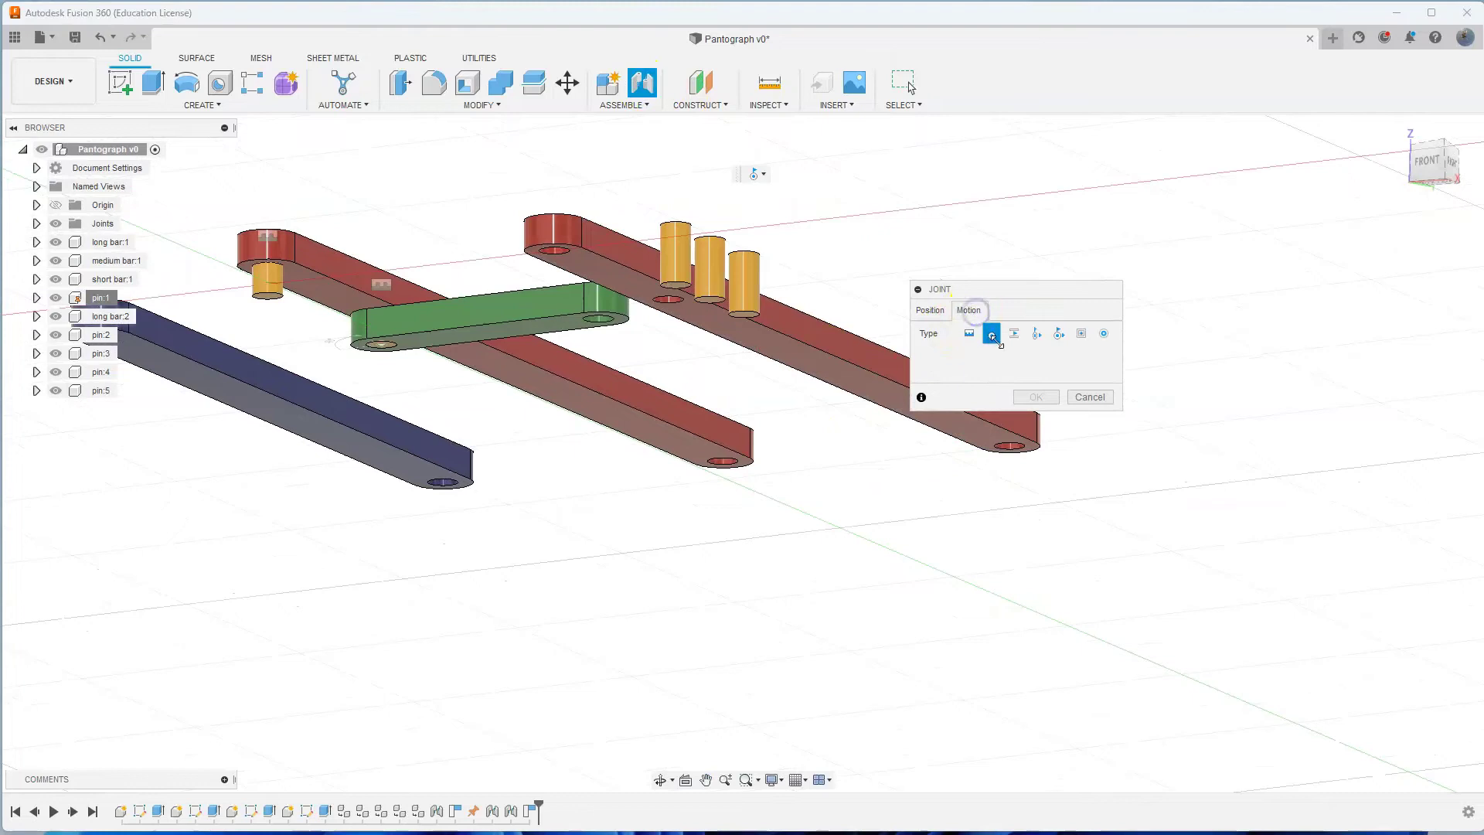
left_click(939, 313)
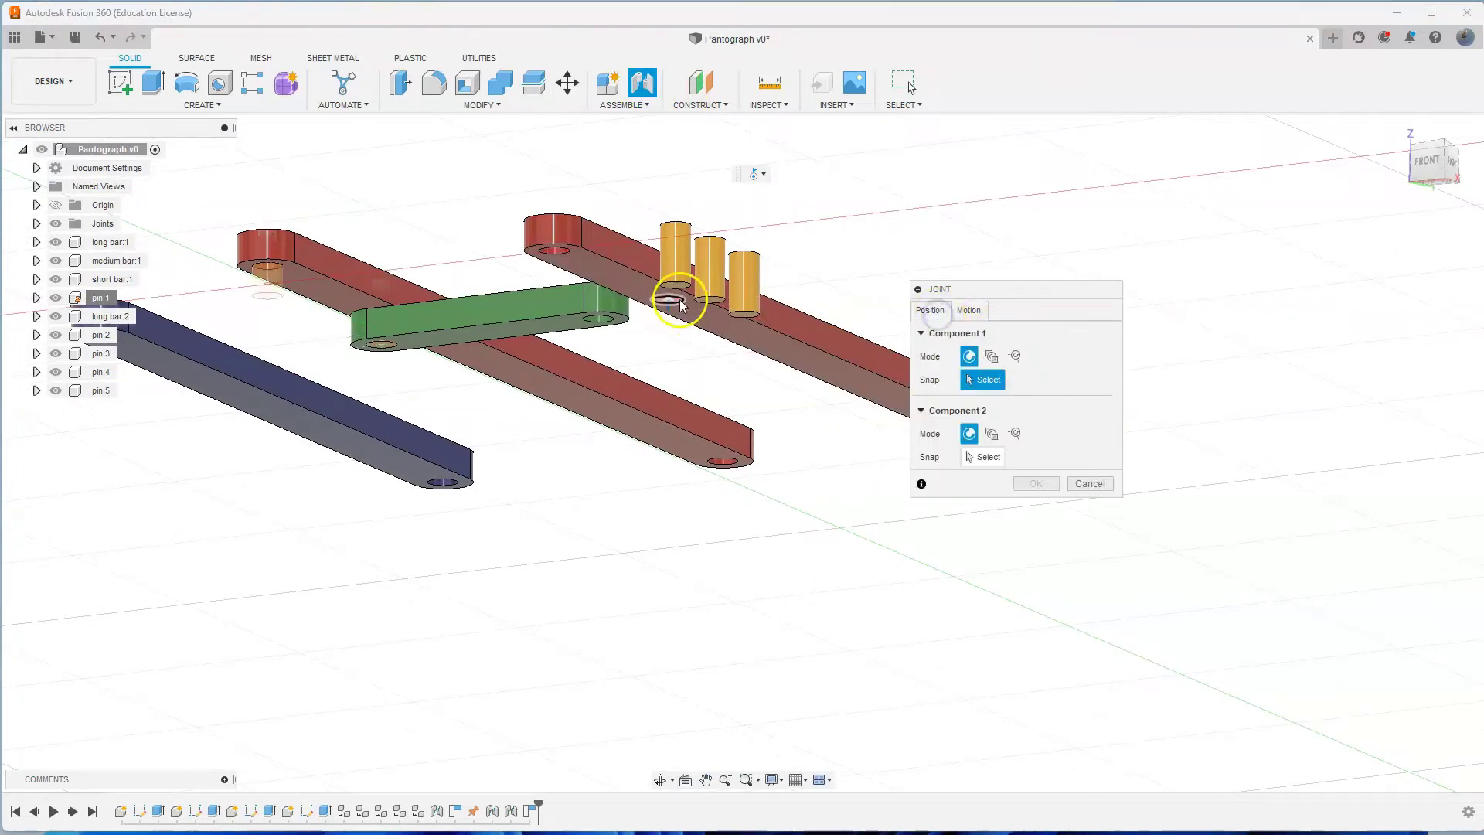
scroll(679, 288, "up", 4)
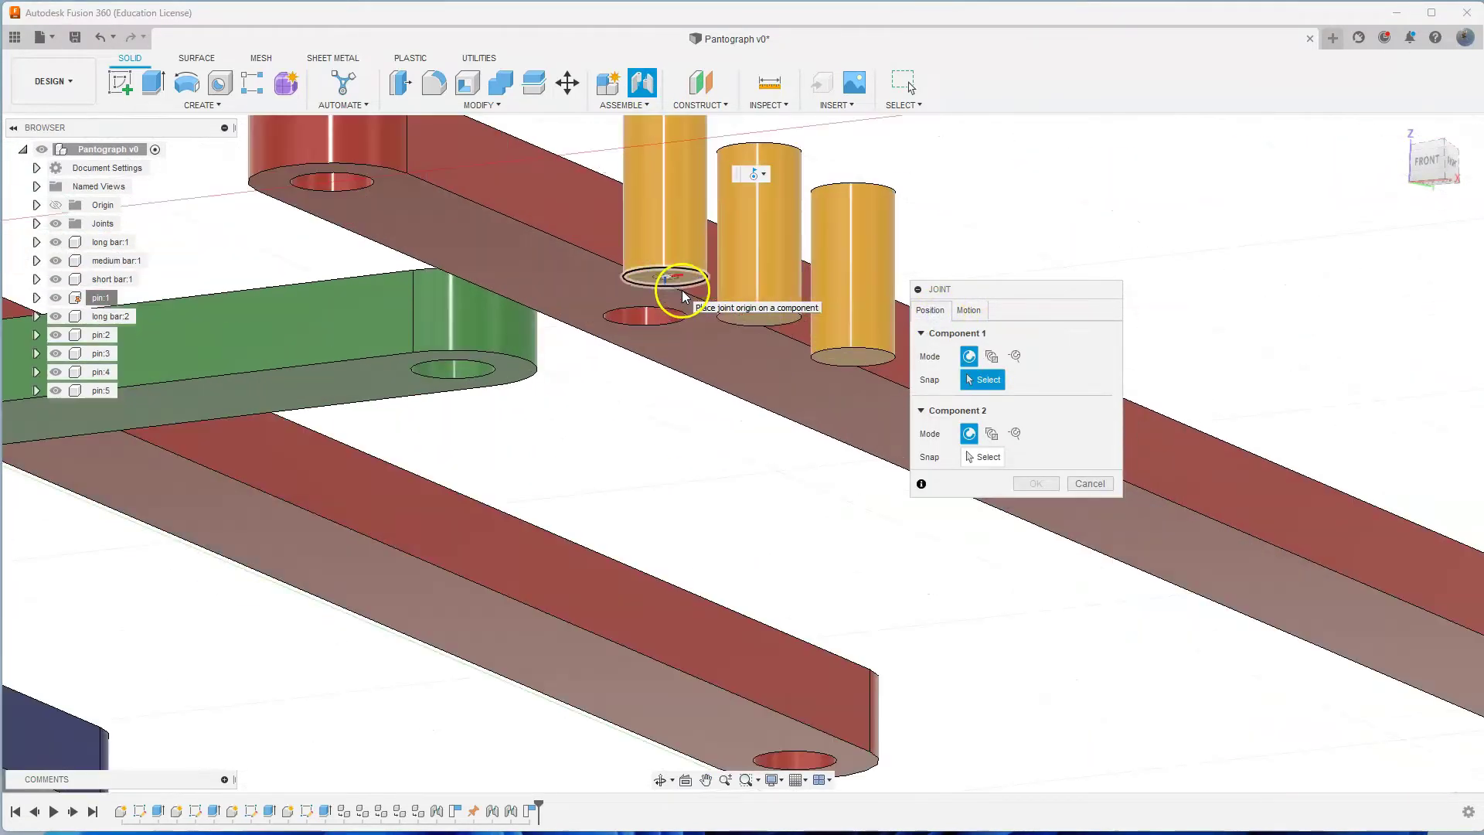
left_click(668, 281)
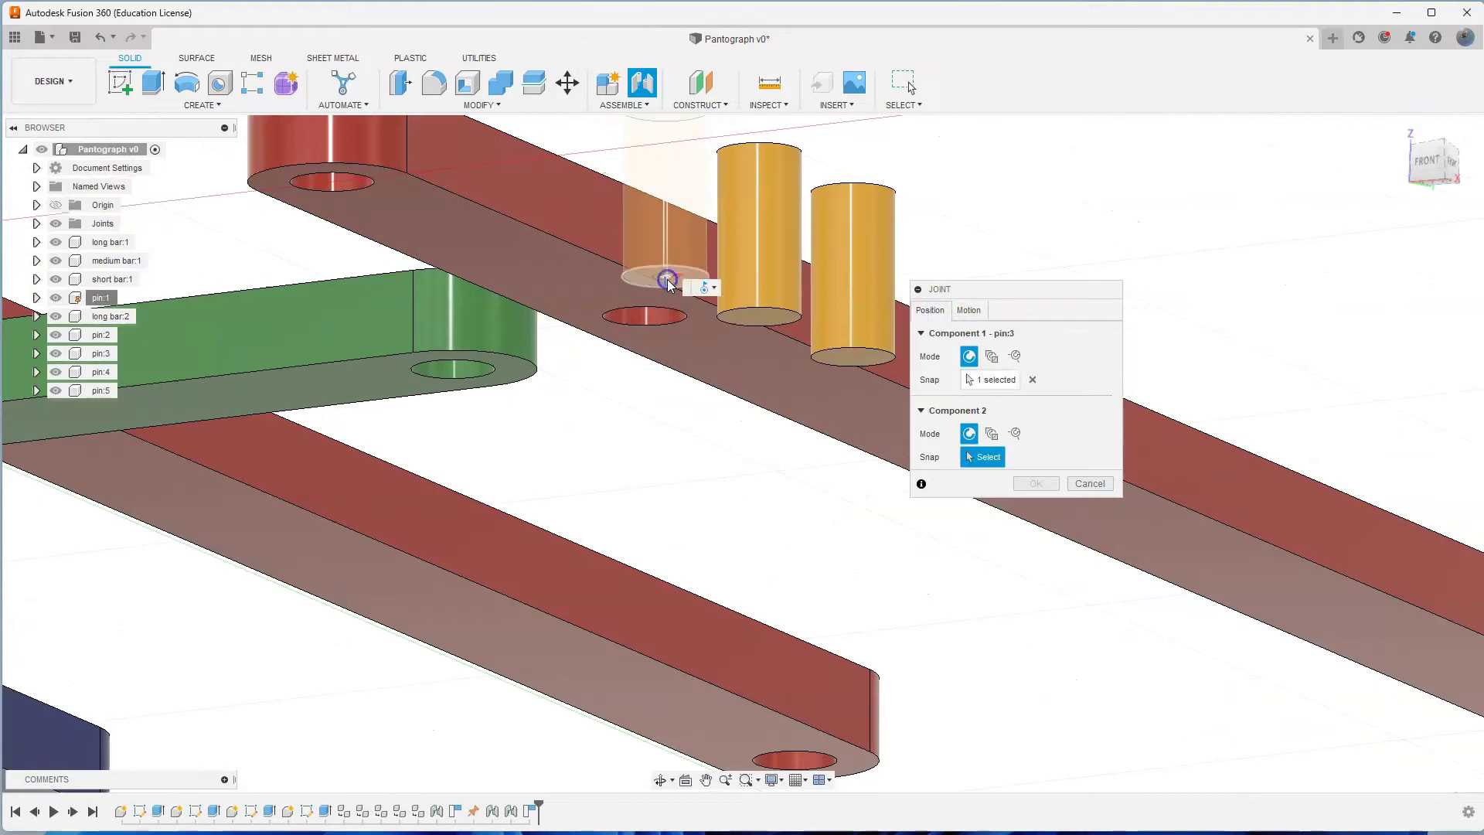
Snap the second component to the bottom-face centre of the hole at the green short bar's free end and accept the joint.
left_click(455, 372)
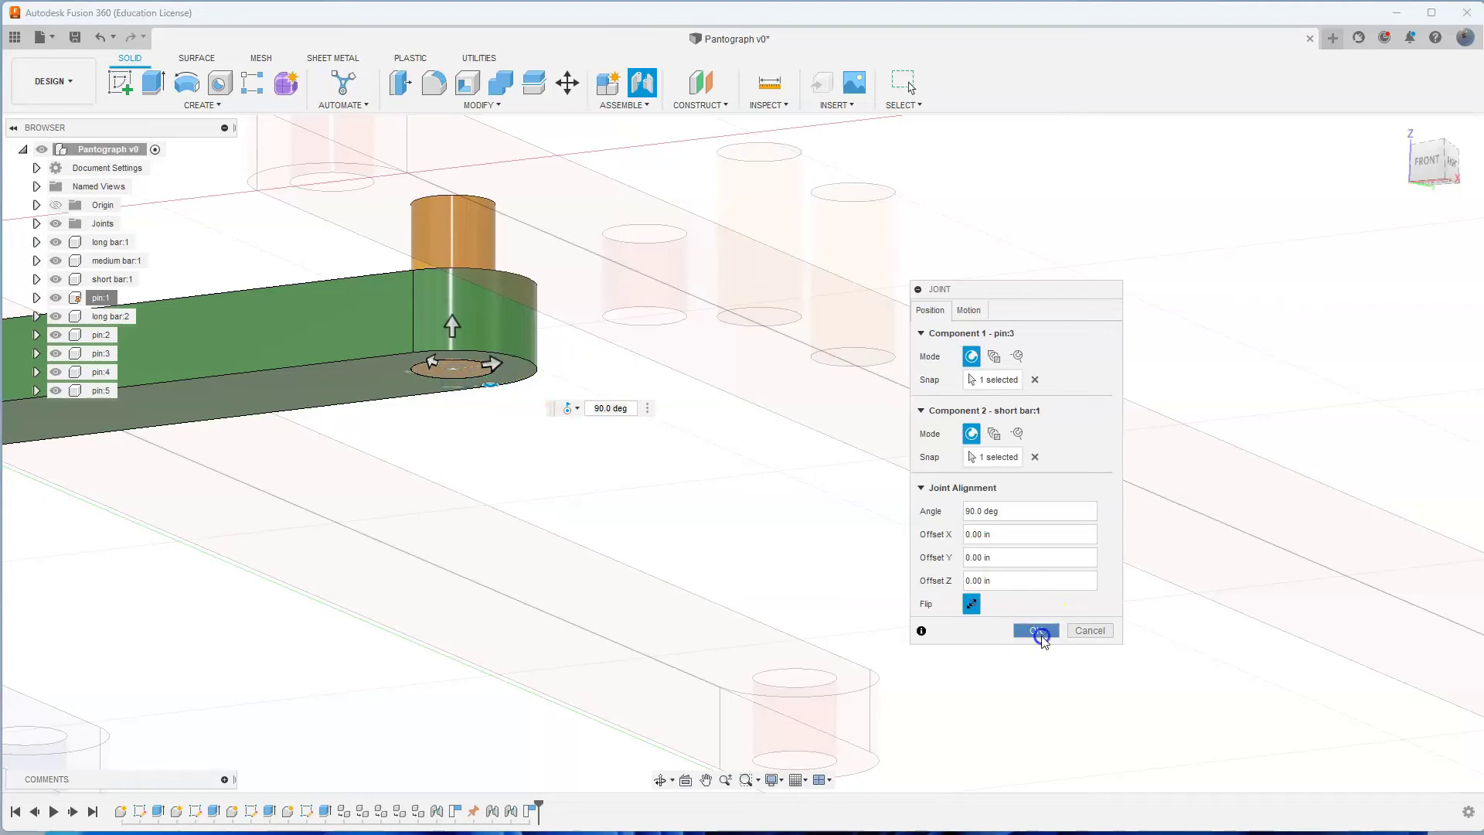
left_click(1042, 636)
scroll(606, 516, "down", 4)
middle_click_drag(616, 490, 646, 609, "shift")
middle_click_drag(548, 631, 536, 576, "shift")
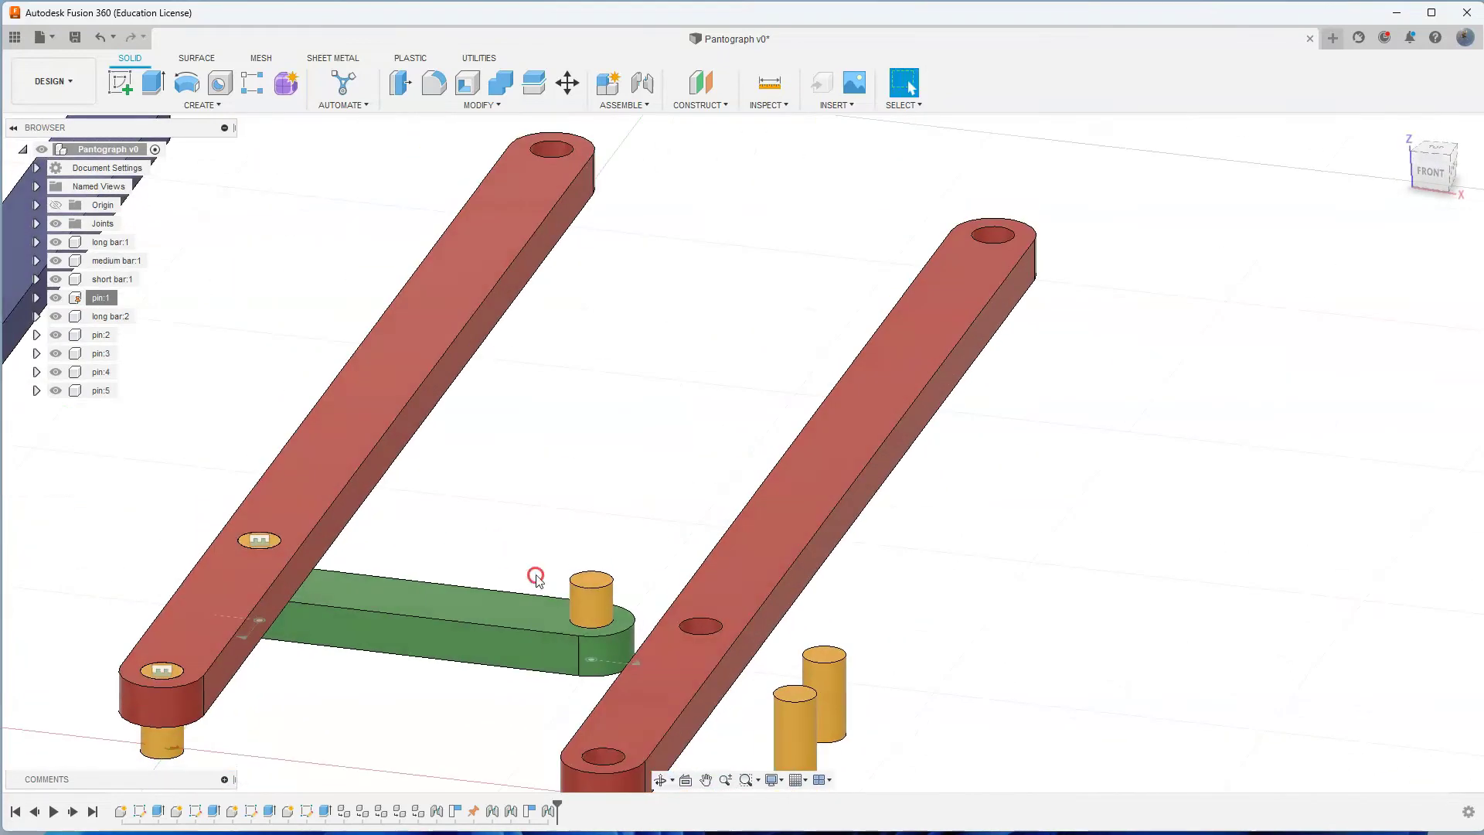
Move the blue medium bar into the space between the two red long bars, close to the short bar's new pin.
middle_click_drag(626, 517, 722, 418)
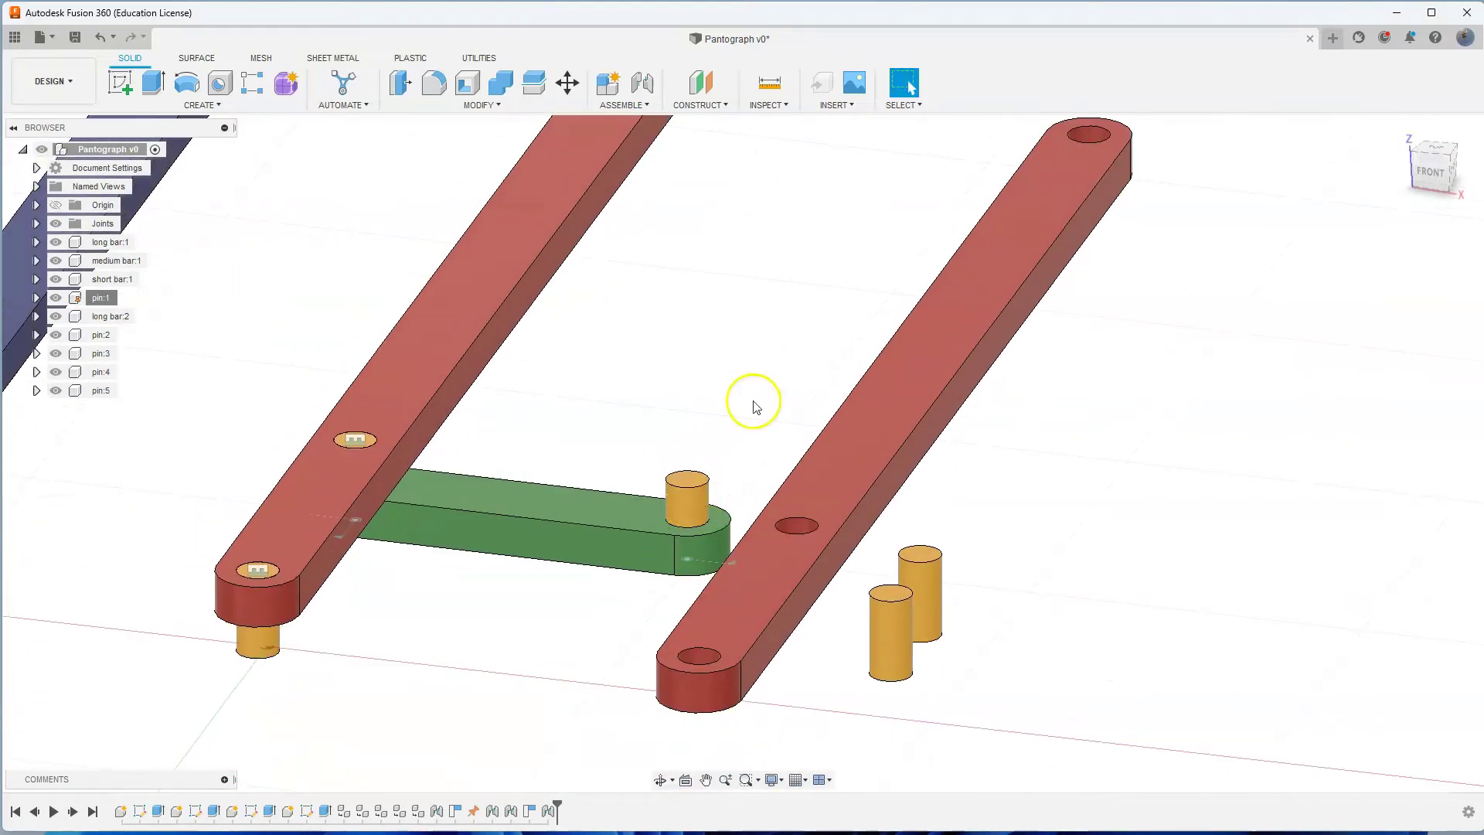
scroll(755, 404, "down", 4)
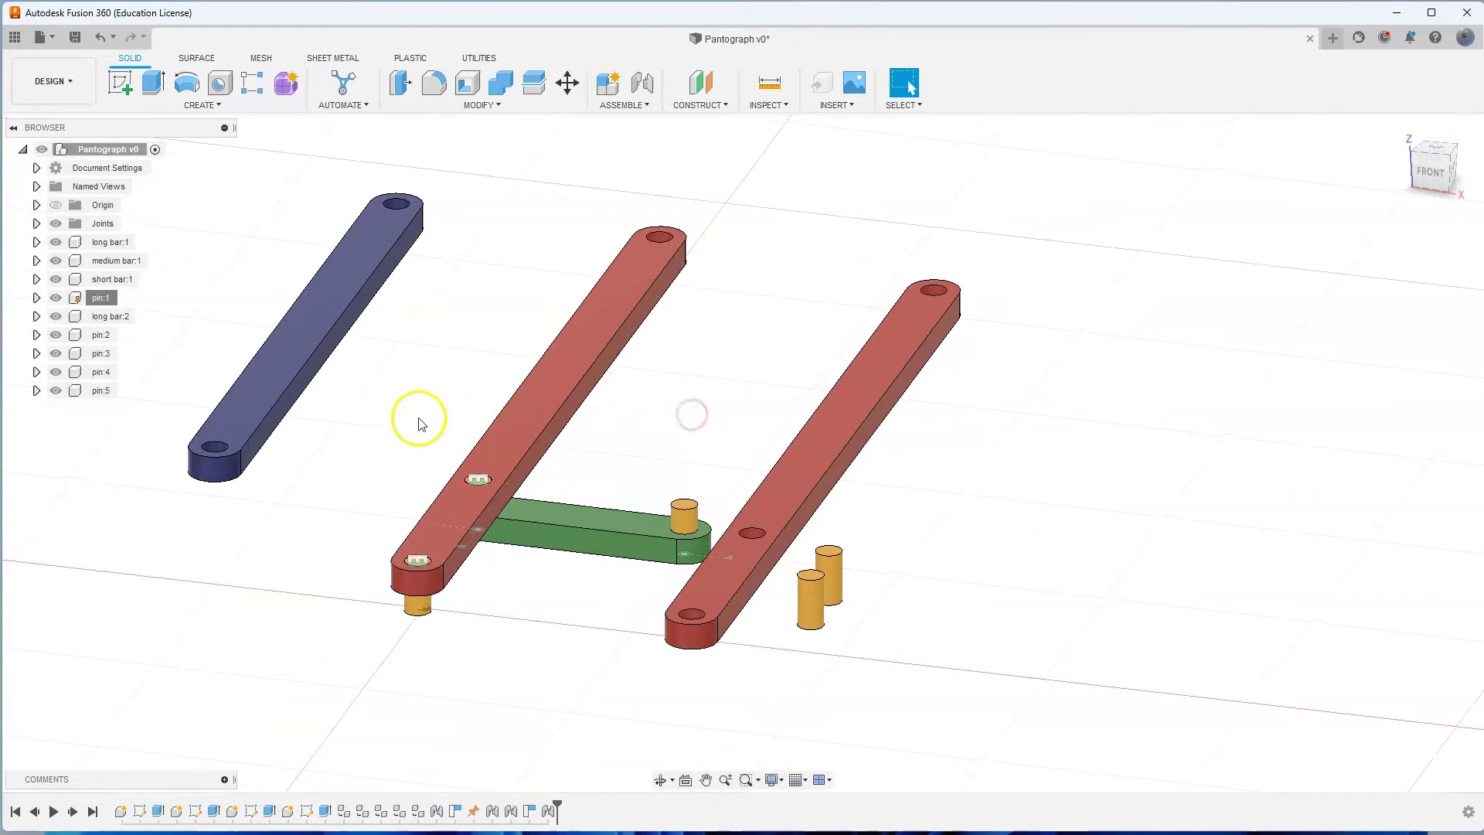
left_click_drag(313, 333, 732, 317)
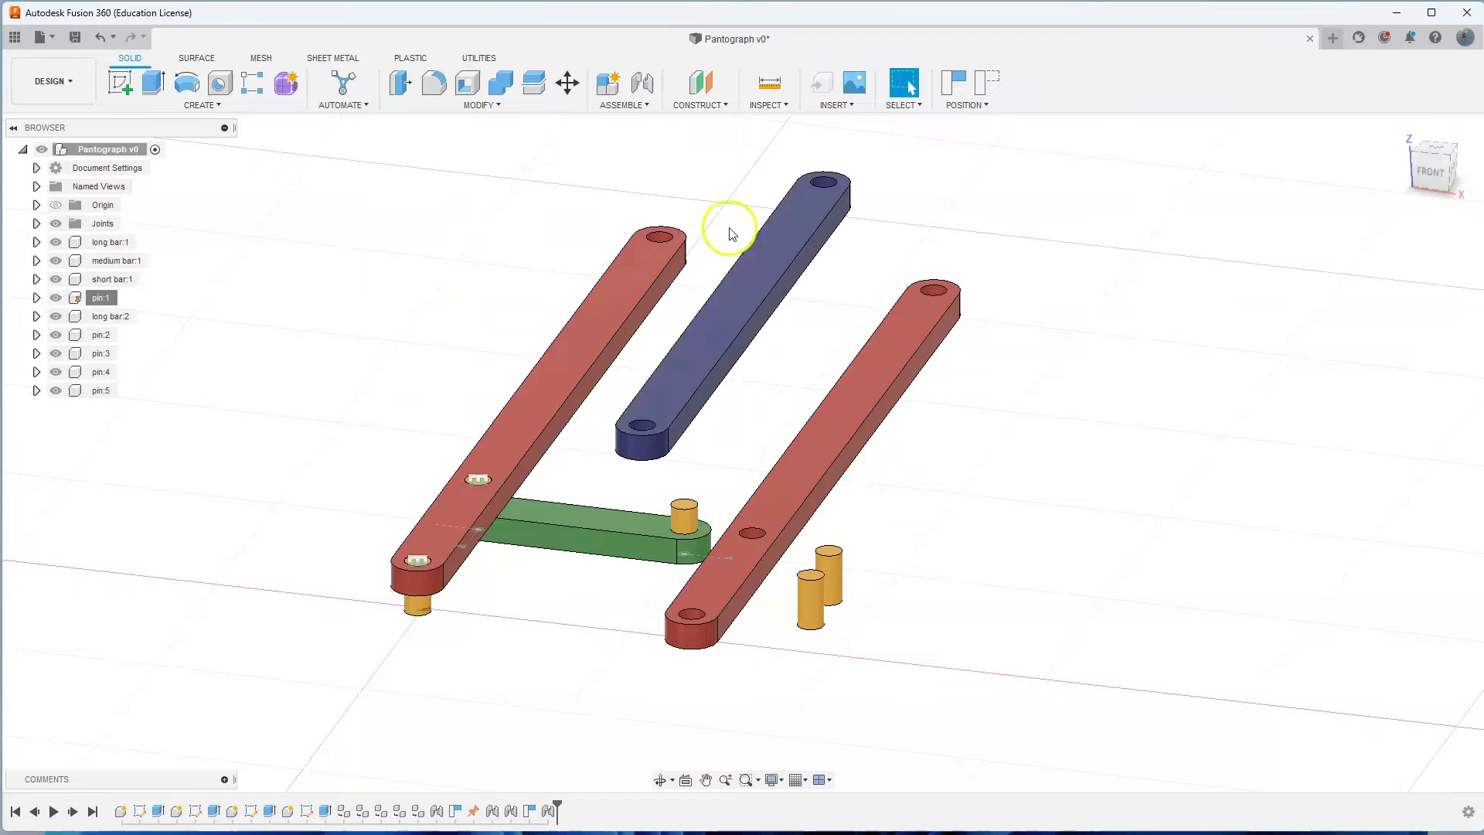
Start a joint with Rigid motion and snap its first component to the top-face centre of the blue medium bar's end hole nearest the short bar.
left_click(643, 83)
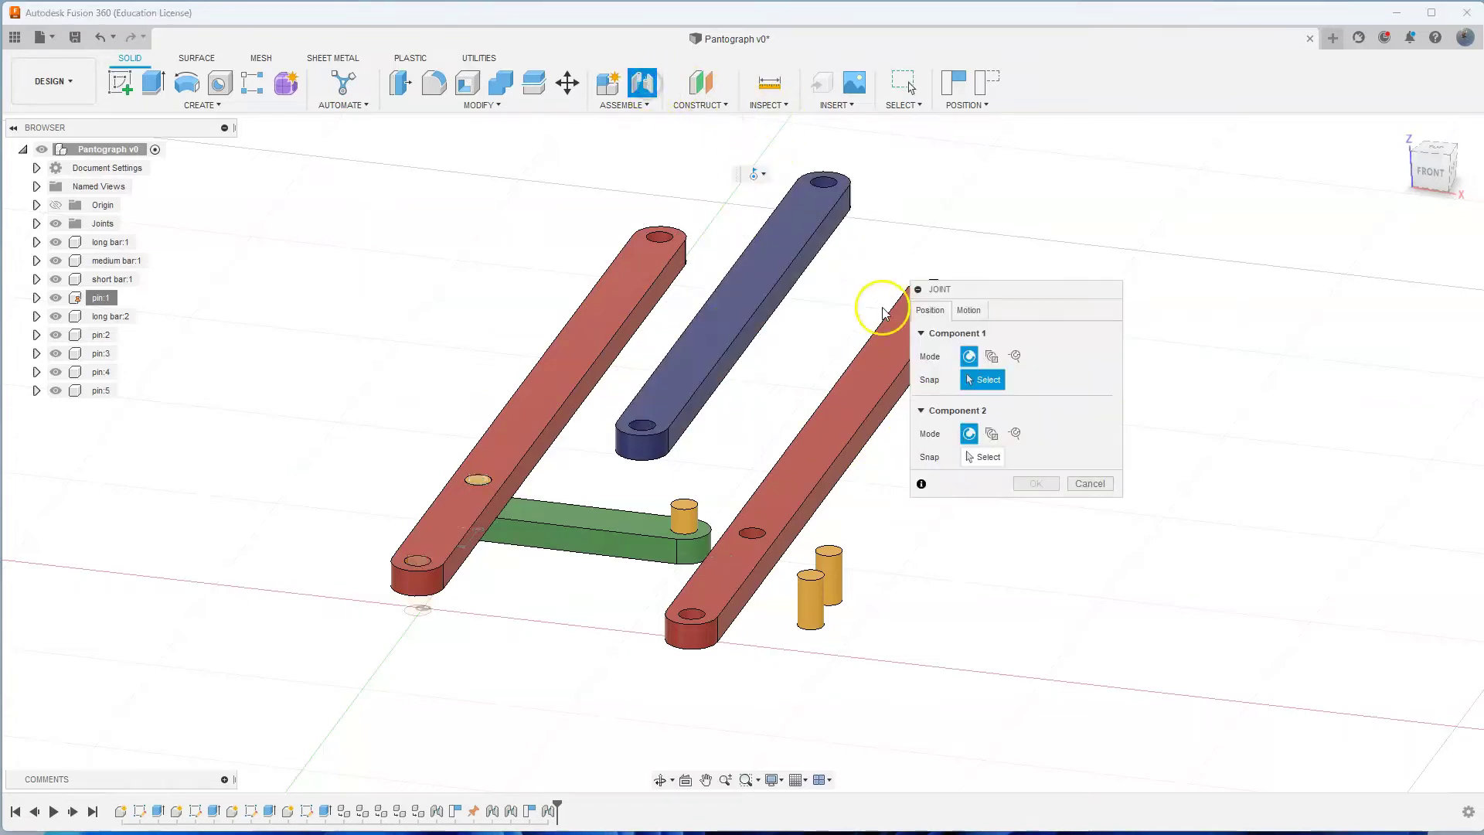
left_click(968, 310)
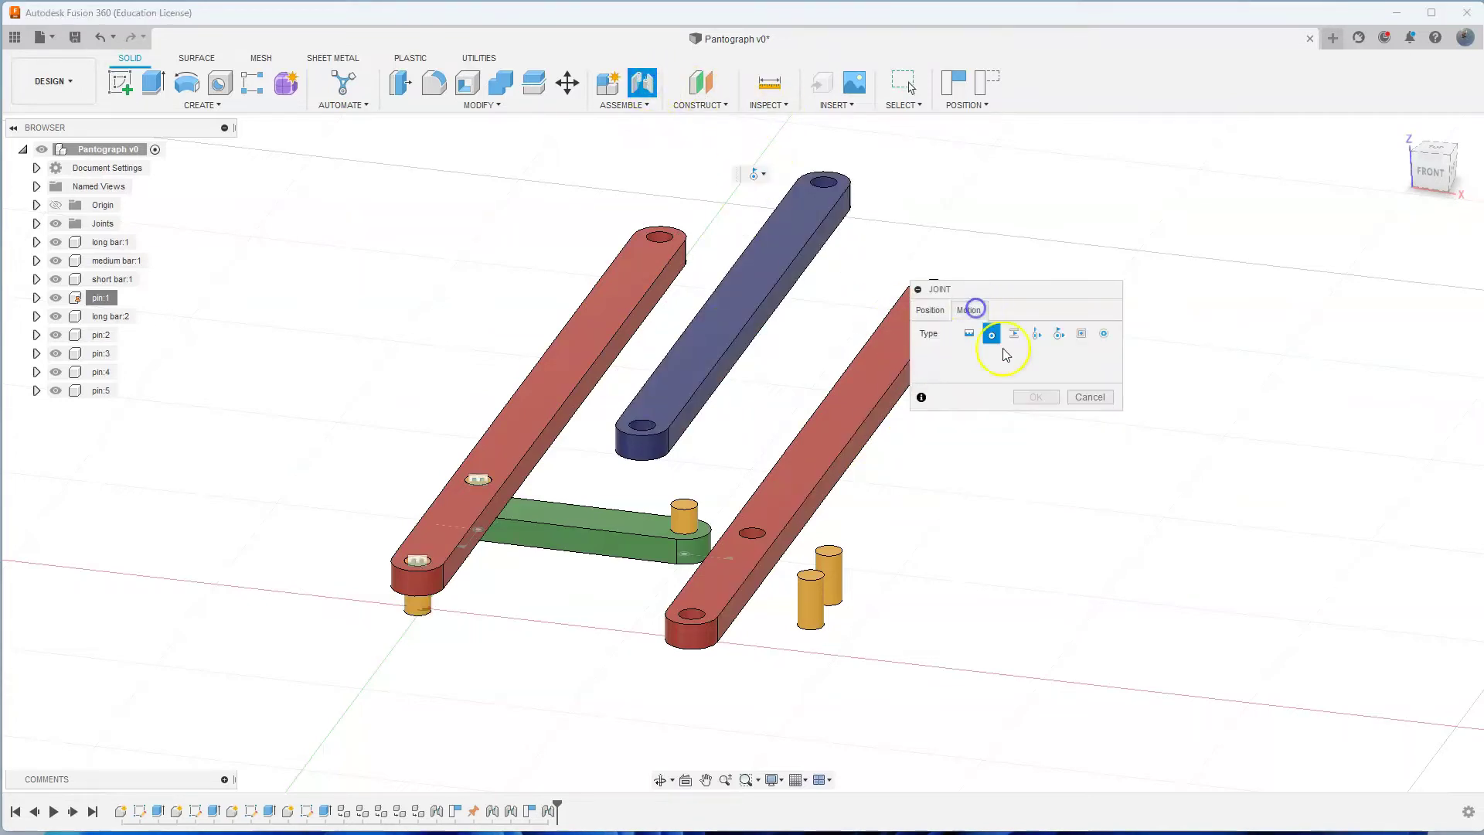
left_click(971, 334)
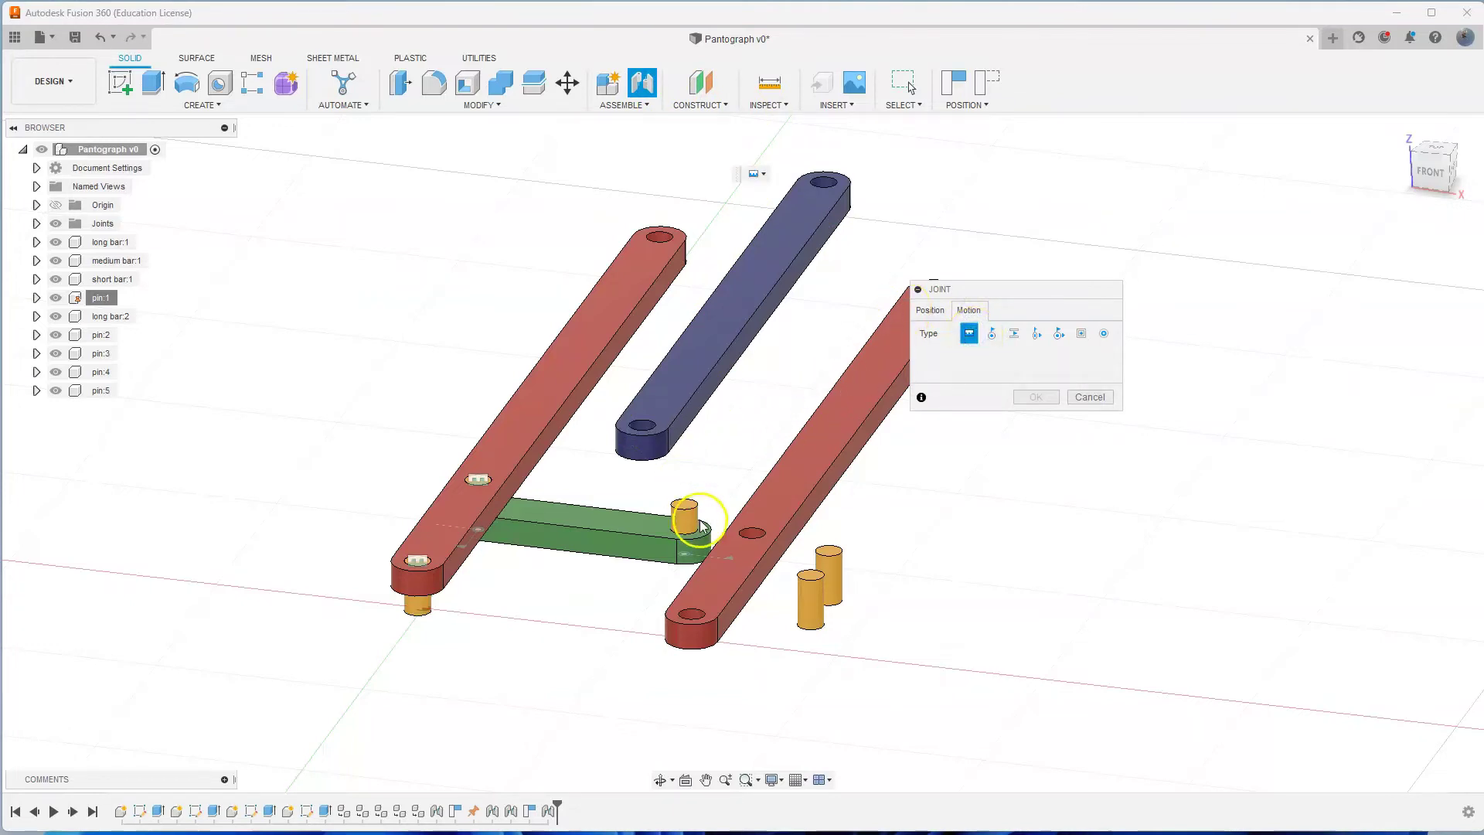
left_click(930, 310)
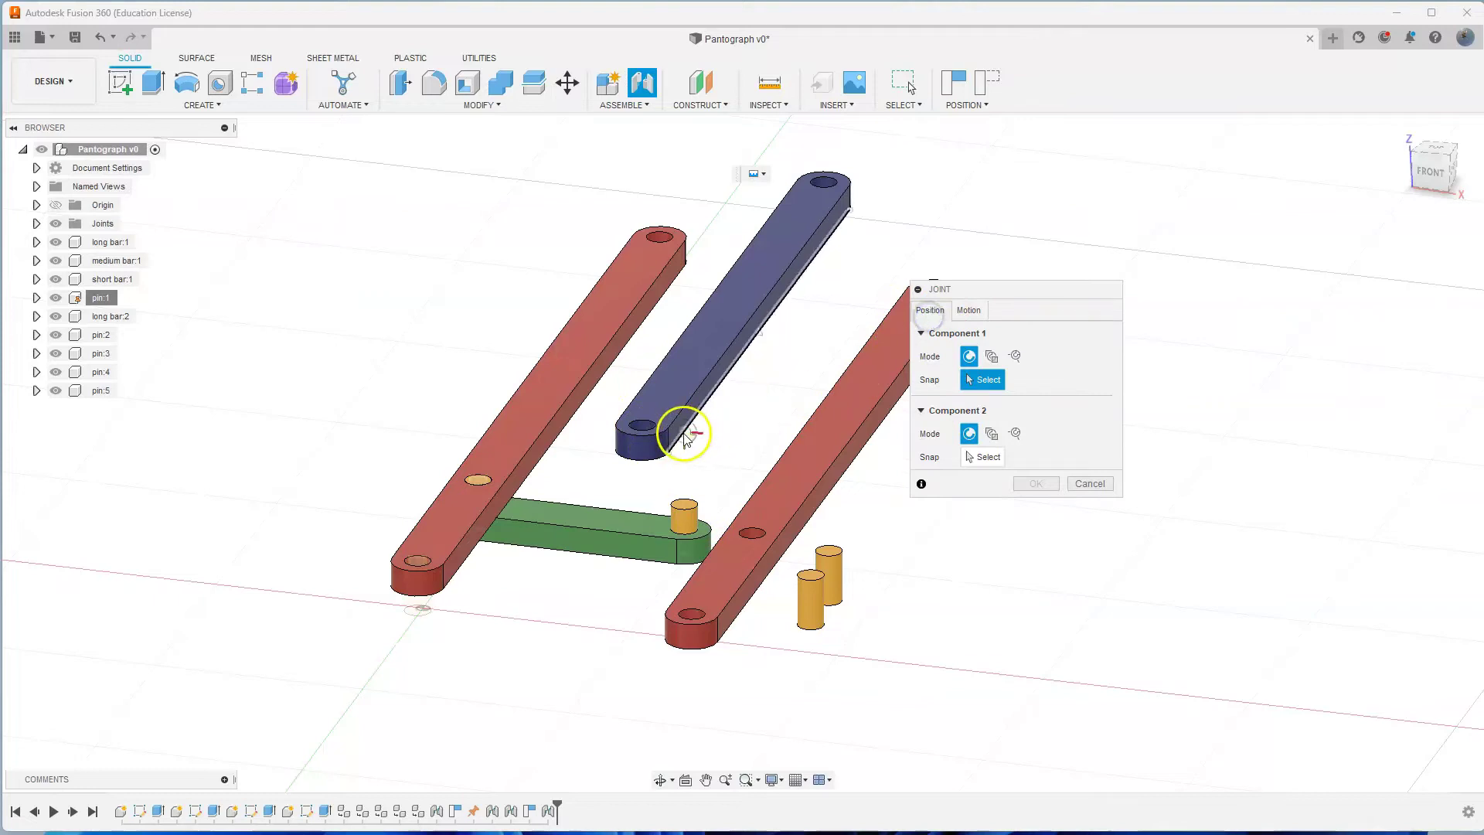
scroll(662, 424, "up", 5)
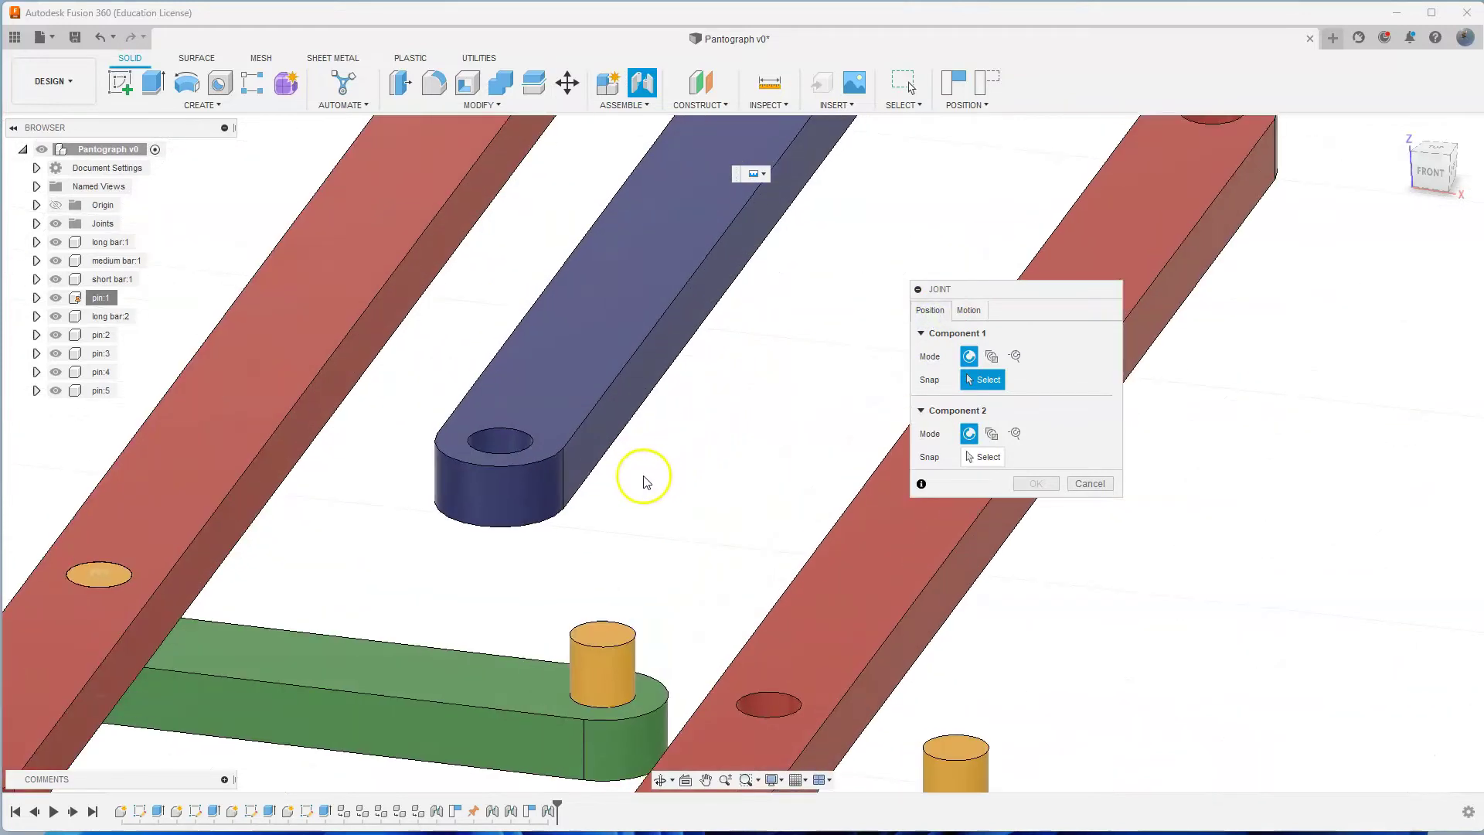
left_click(502, 440)
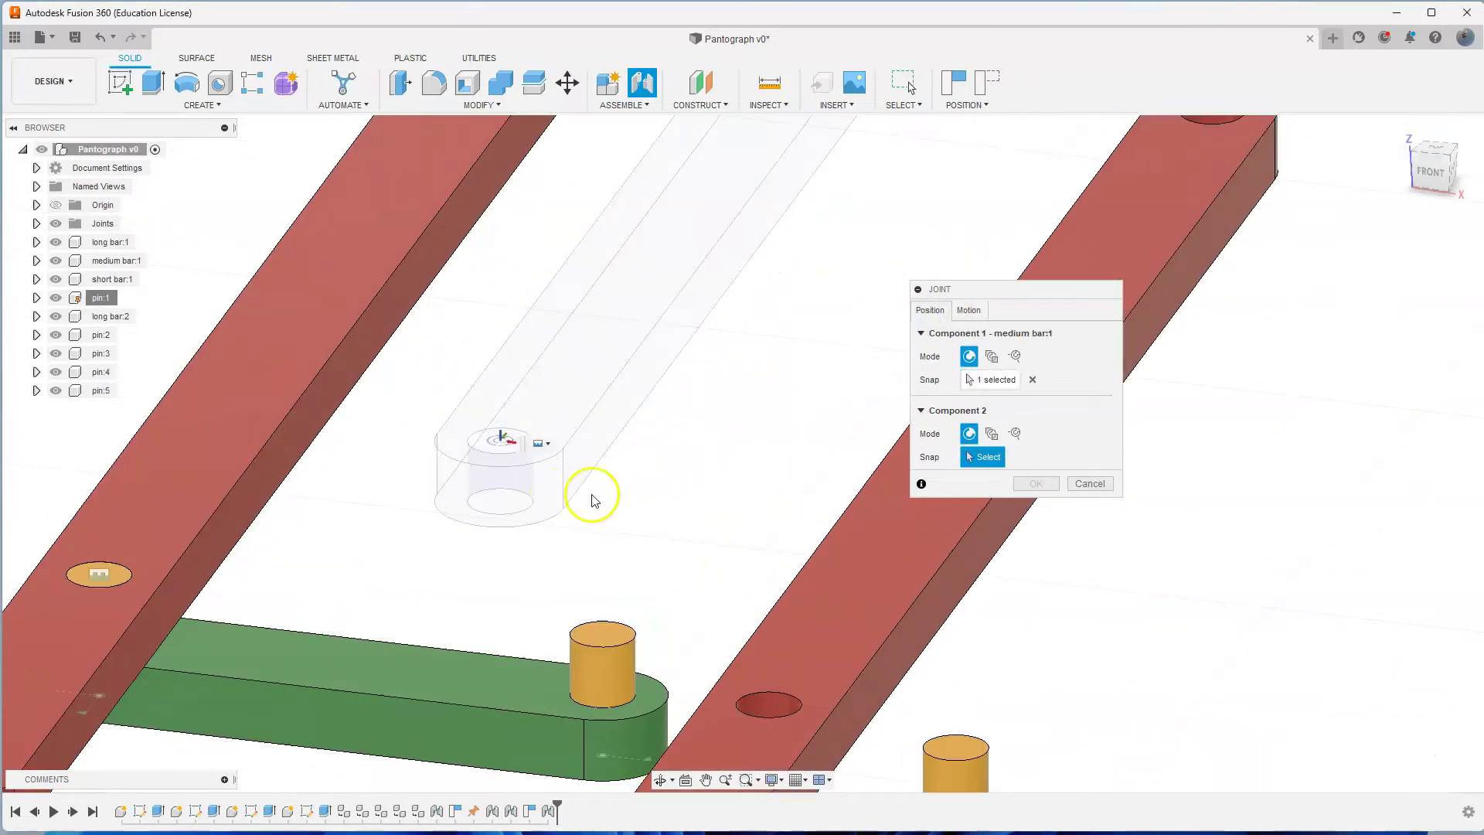
Snap the second component to the top-face centre of the pin at the short bar's free end and accept the joint.
left_click(605, 633)
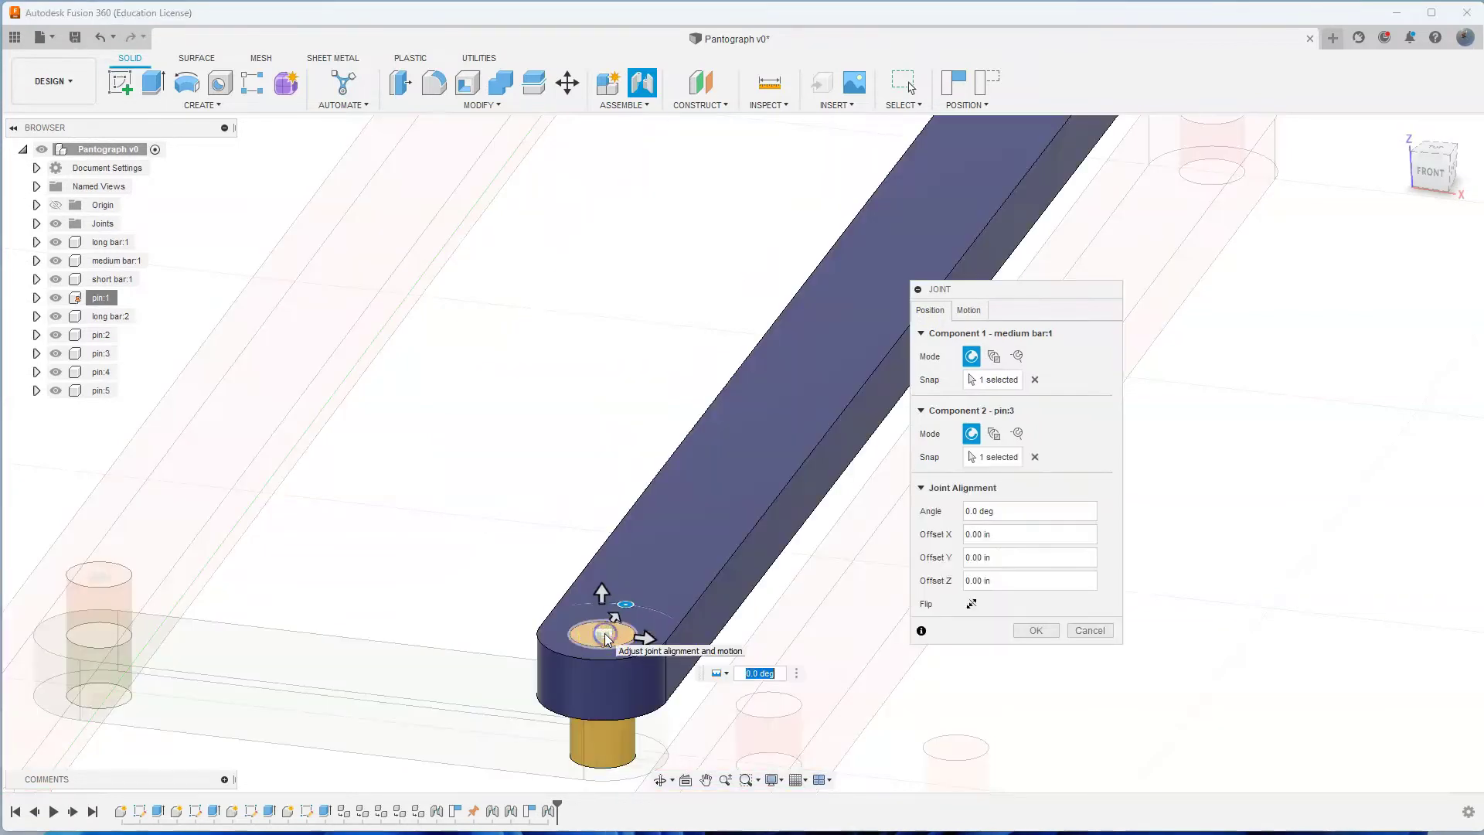
left_click(1042, 633)
scroll(1098, 643, "down", 4)
mouse_move(1166, 620)
middle_mouse_down("shift")
mouse_move(1209, 617)
mouse_move(1175, 607)
middle_mouse_up("shift")
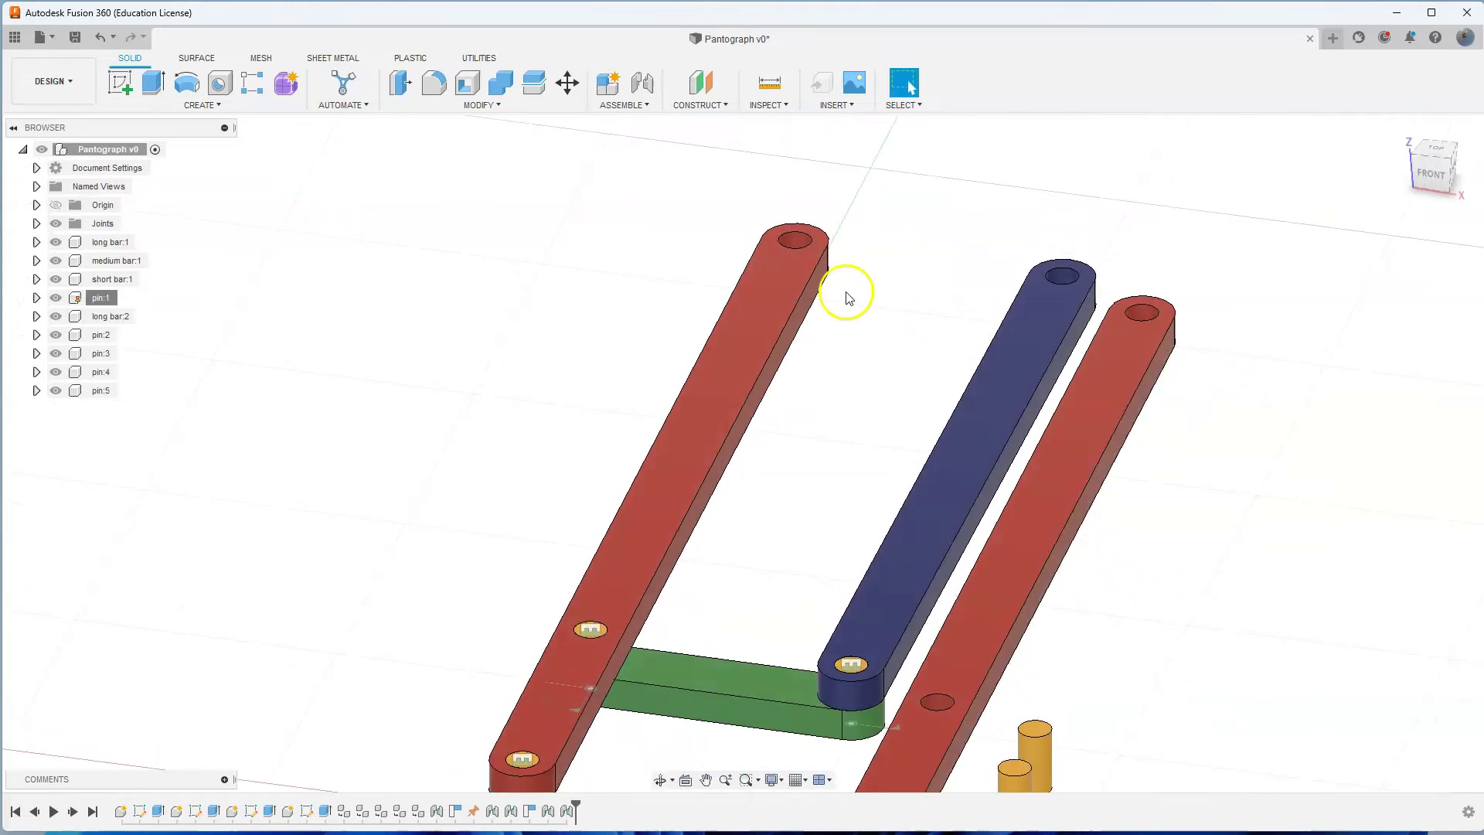
Create a Rigid joint from a loose pin's top-face centre to the top-face centre of the hole at the first red long bar's free end.
left_click(642, 83)
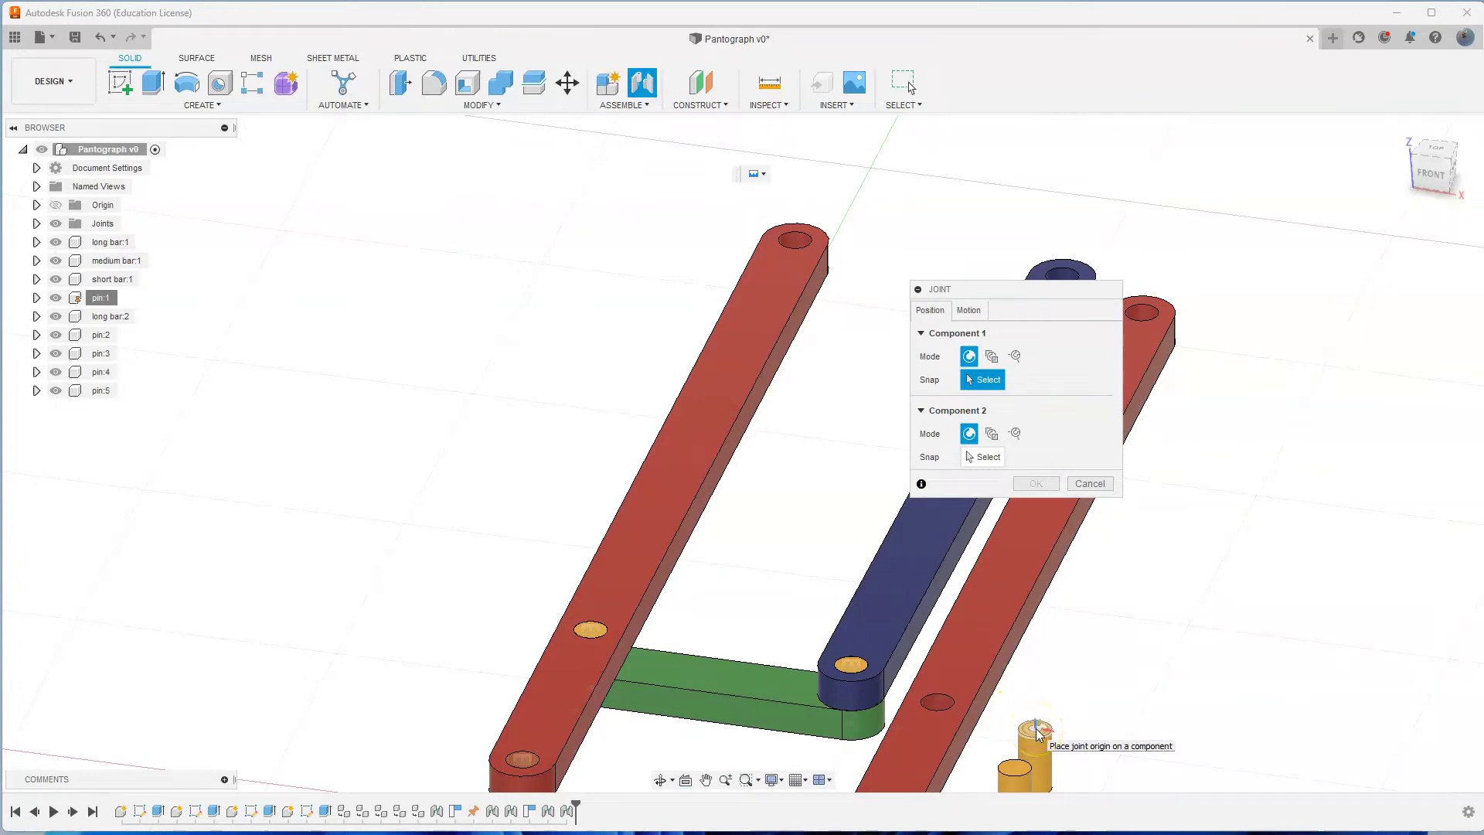
scroll(1039, 722, "up", 5)
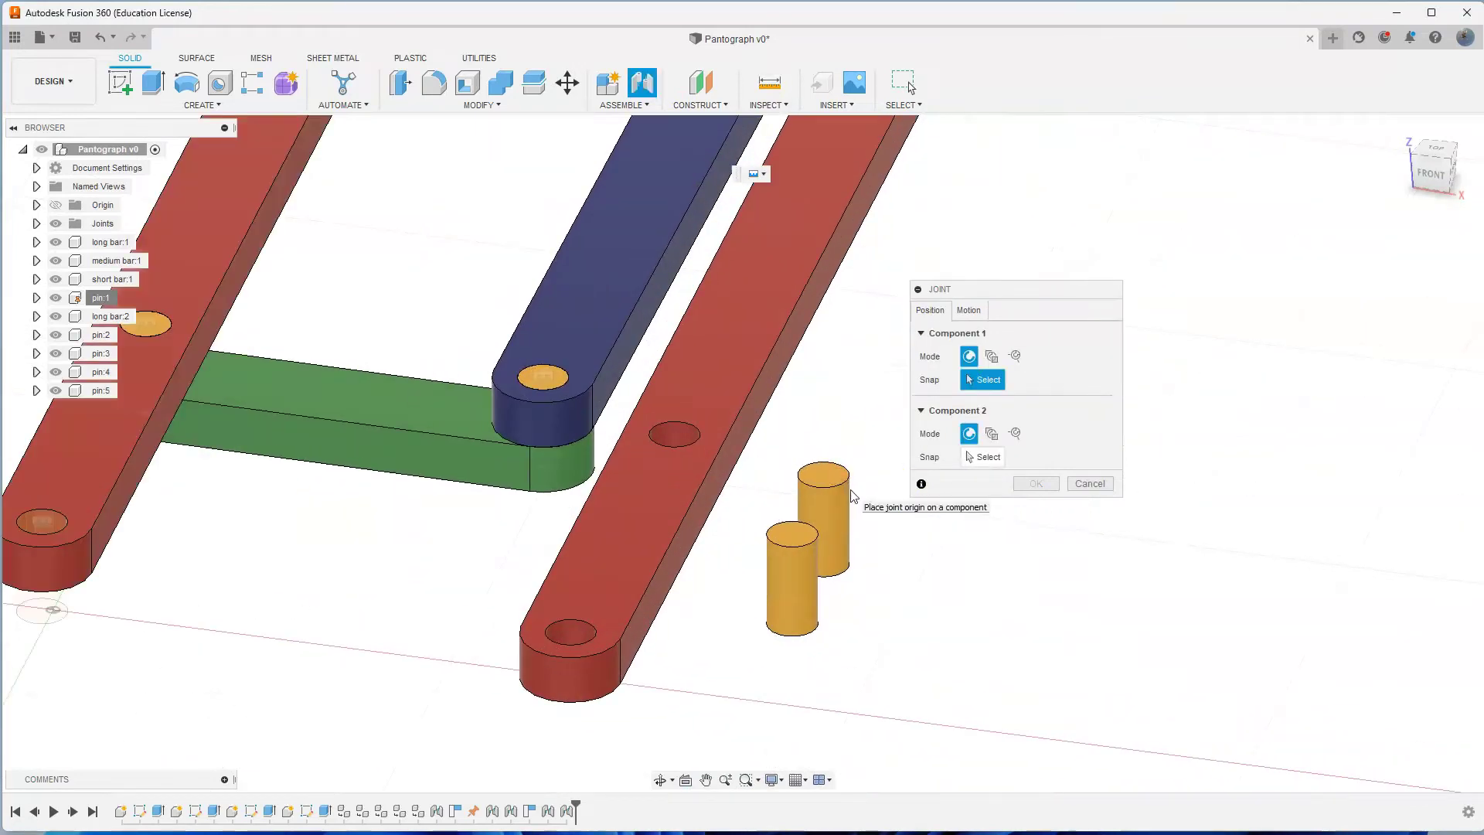
left_click(828, 477)
scroll(845, 398, "down", 3)
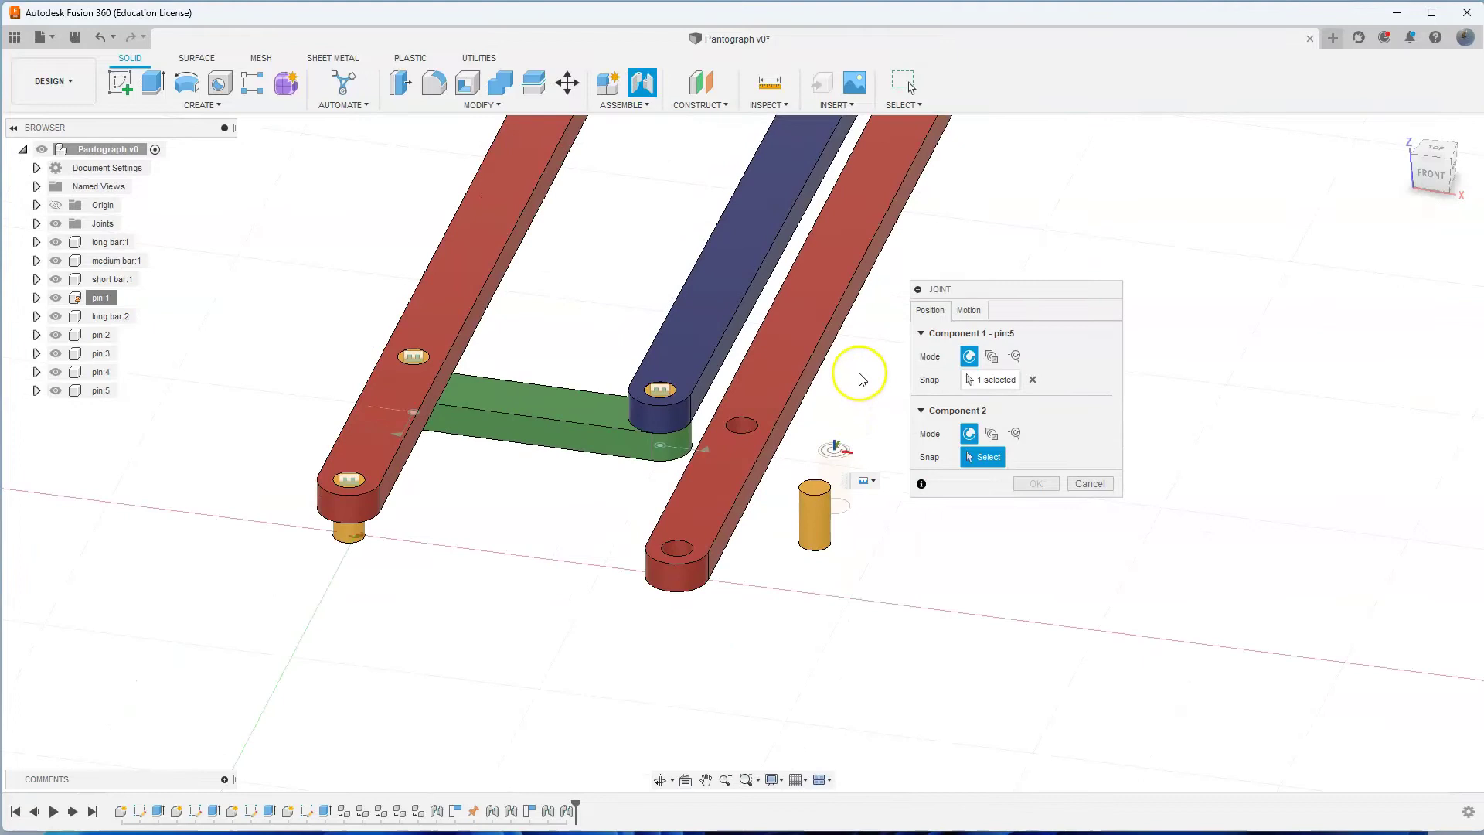
scroll(860, 379, "down", 3)
left_click(969, 310)
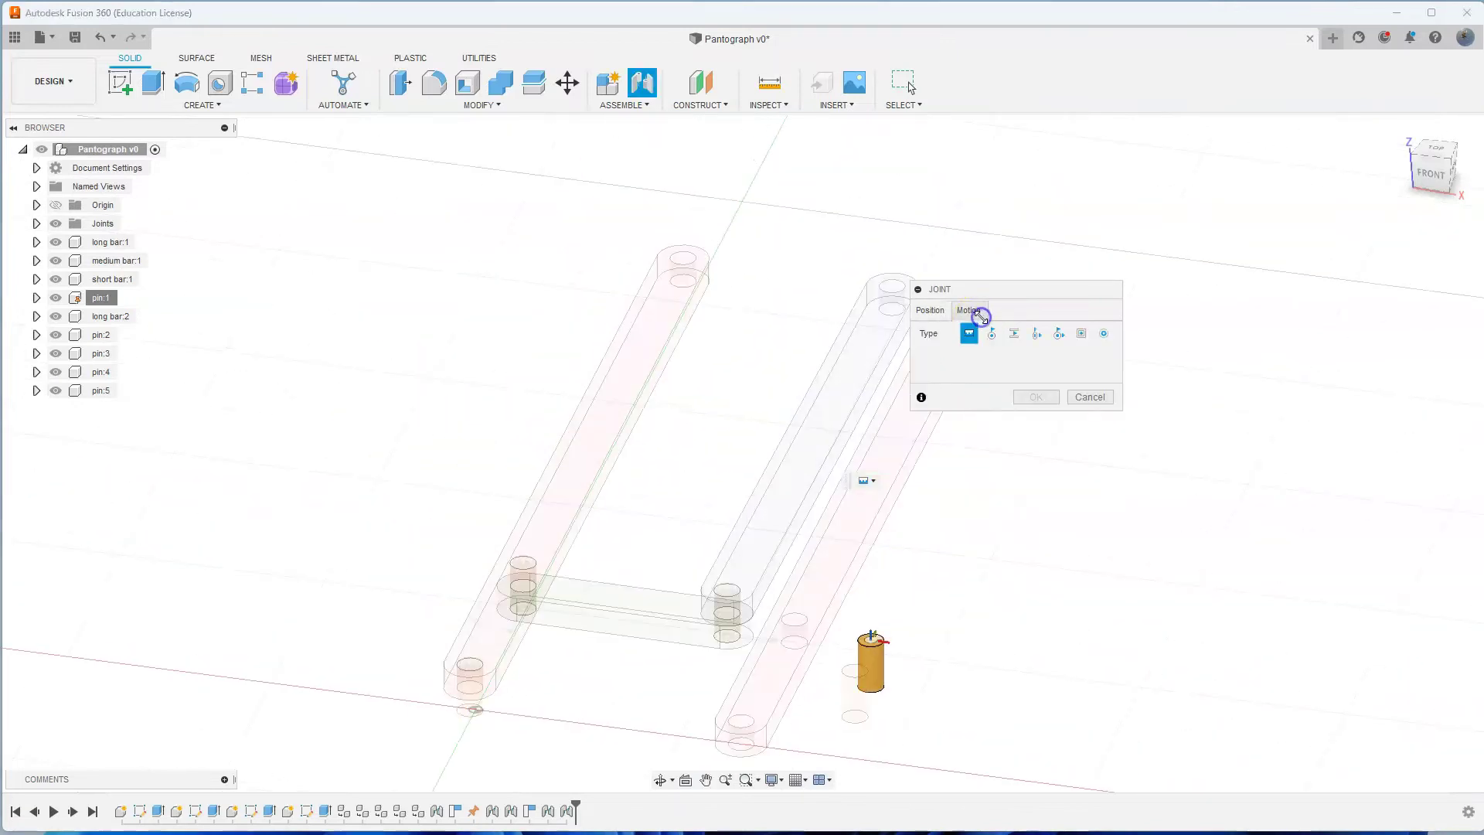
left_click(927, 311)
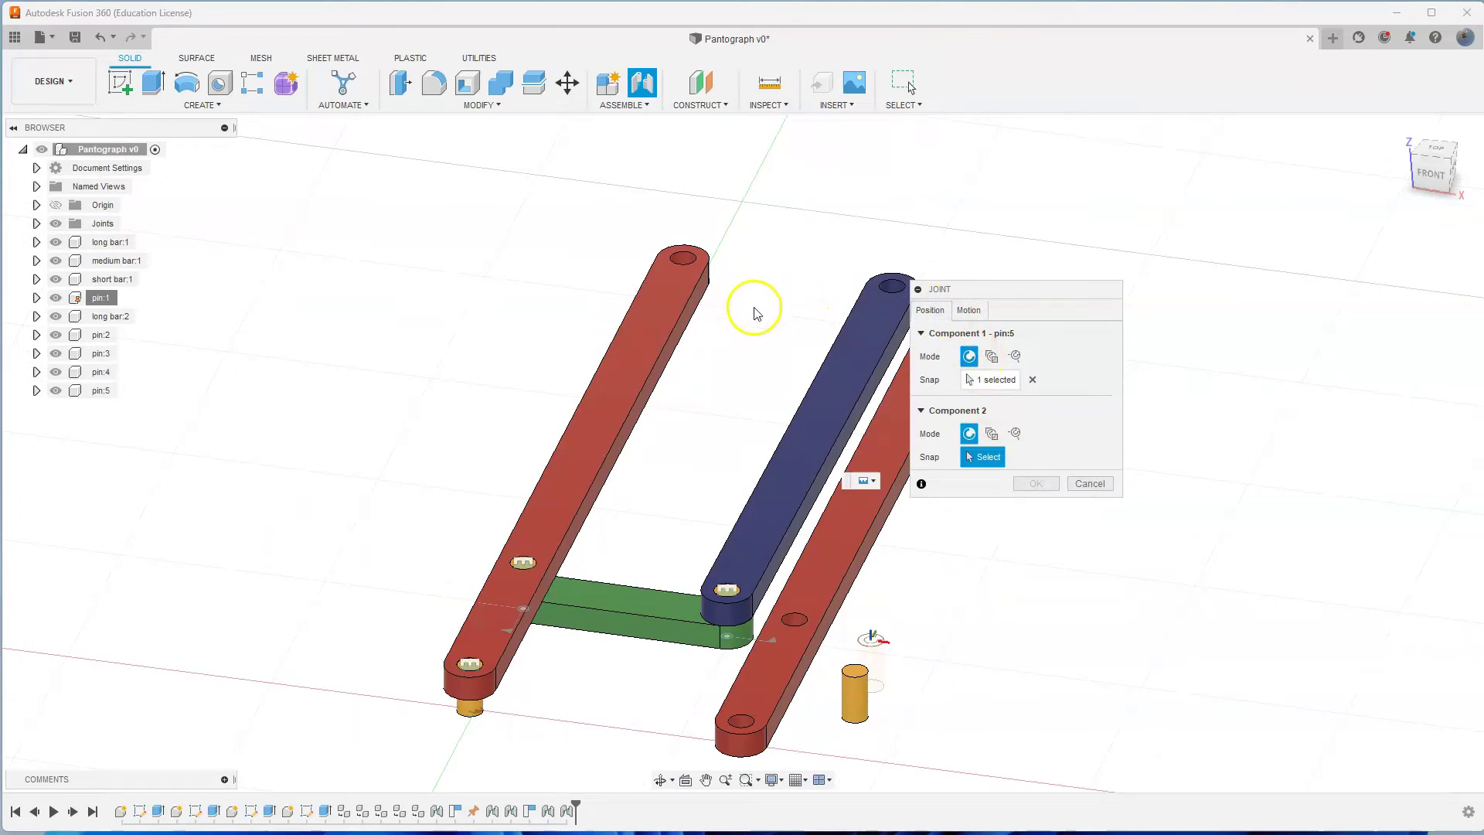
left_click(686, 261)
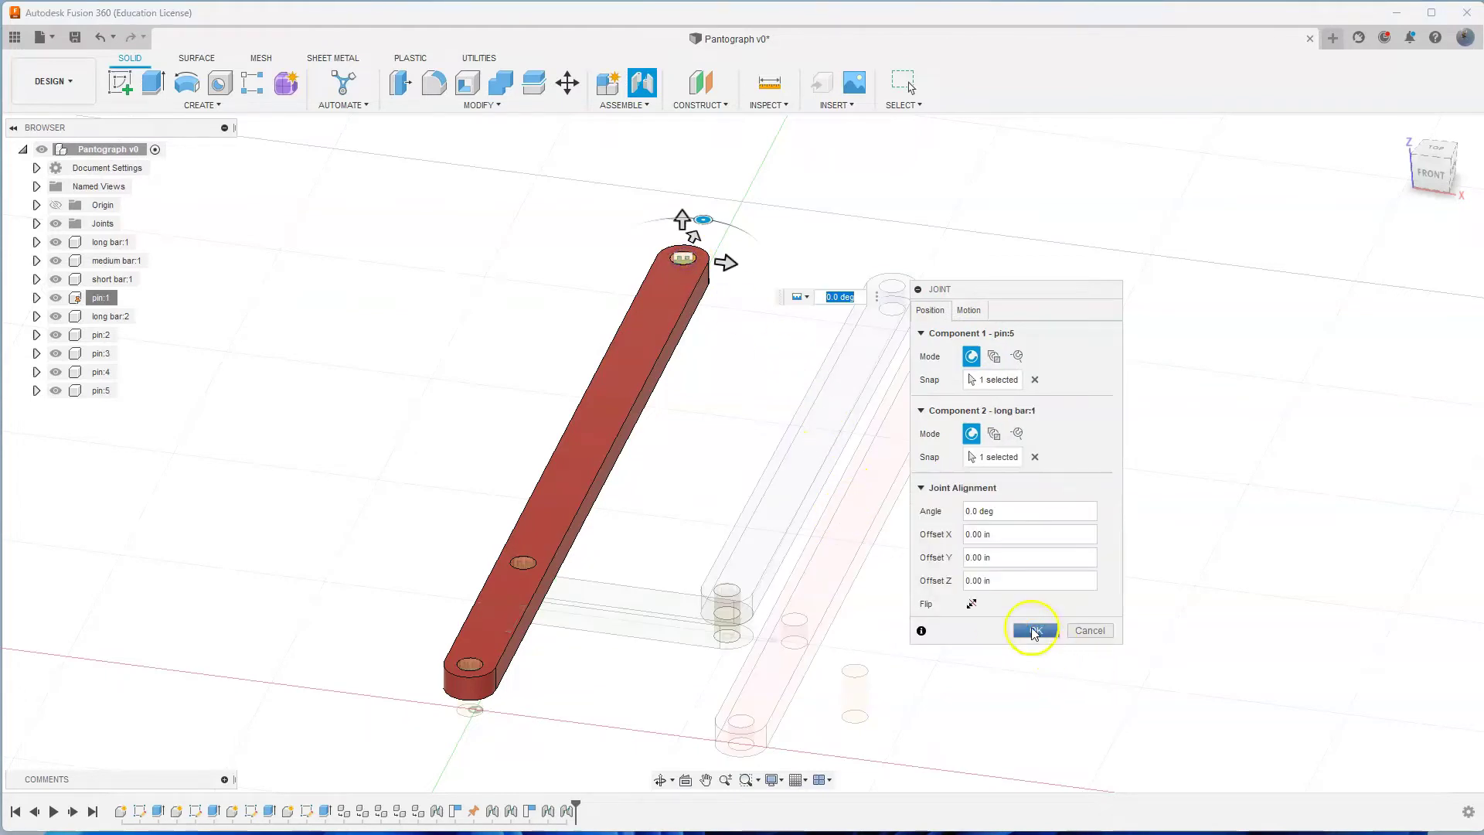
left_click(1034, 631)
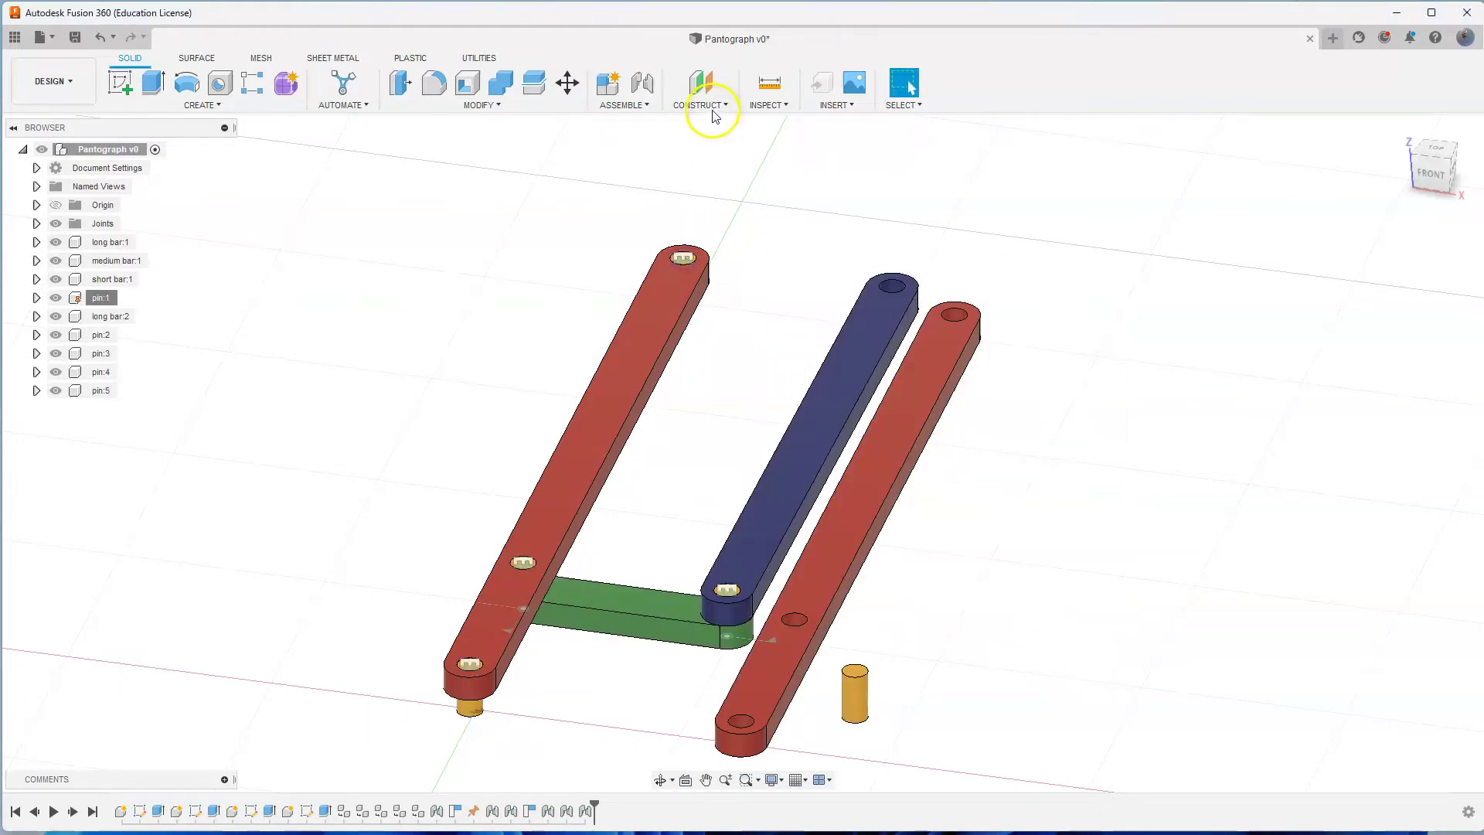
Start a joint with Revolute motion and snap its first component to the bottom-face centre of the pin at the first long bar's far end.
left_click(643, 82)
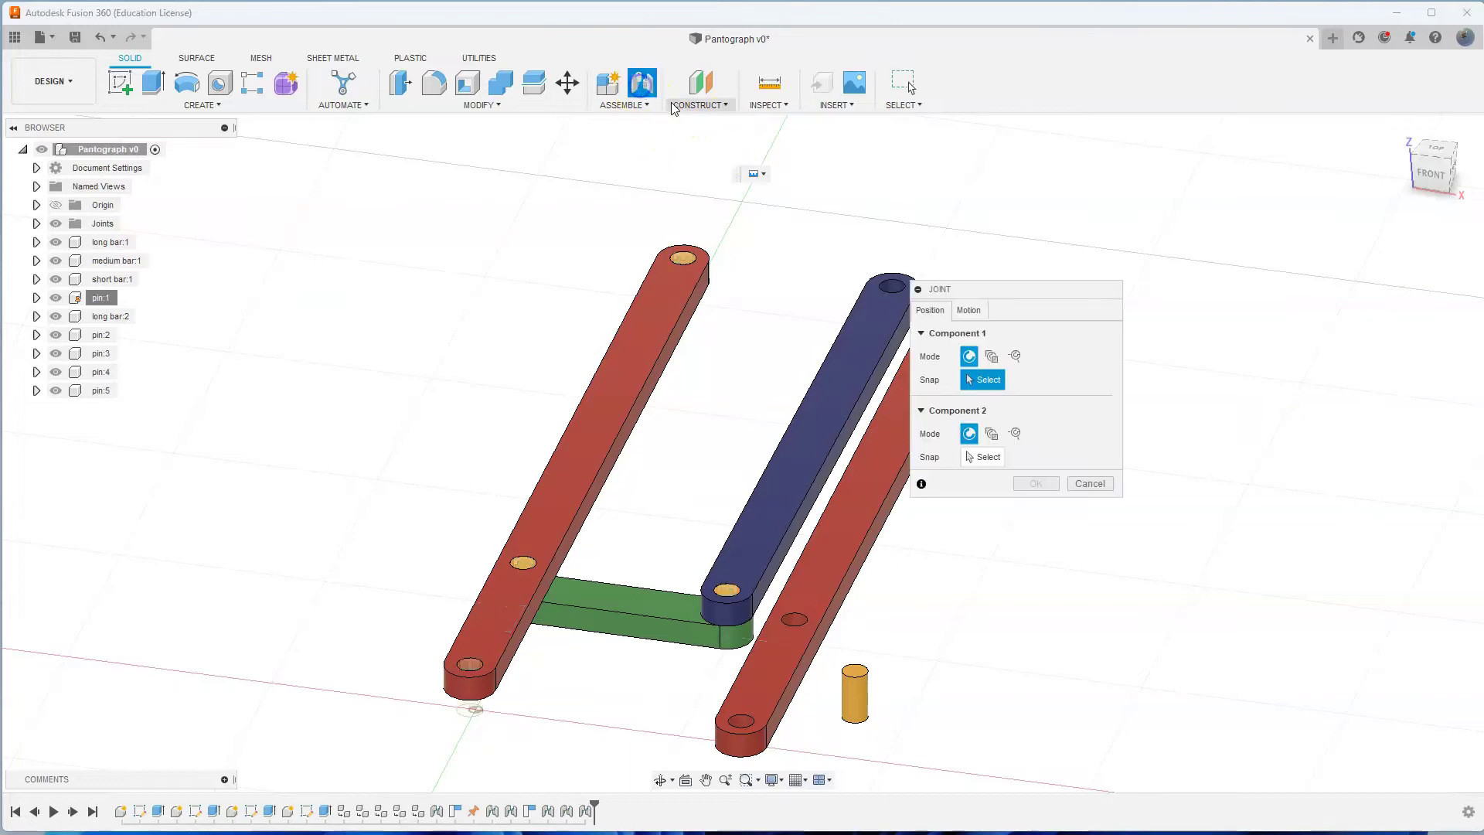
left_click(970, 310)
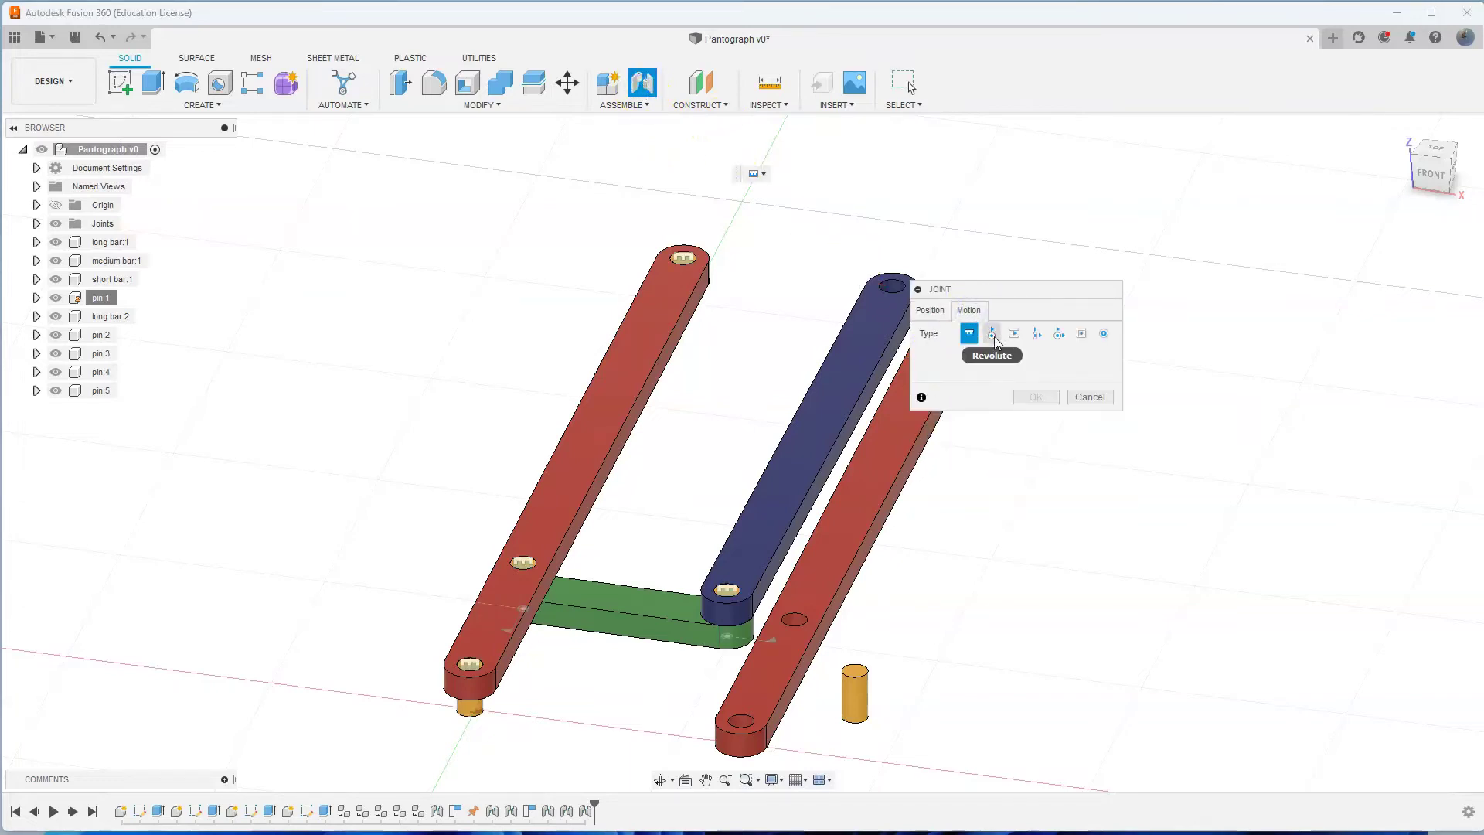
left_click(992, 335)
left_click(931, 311)
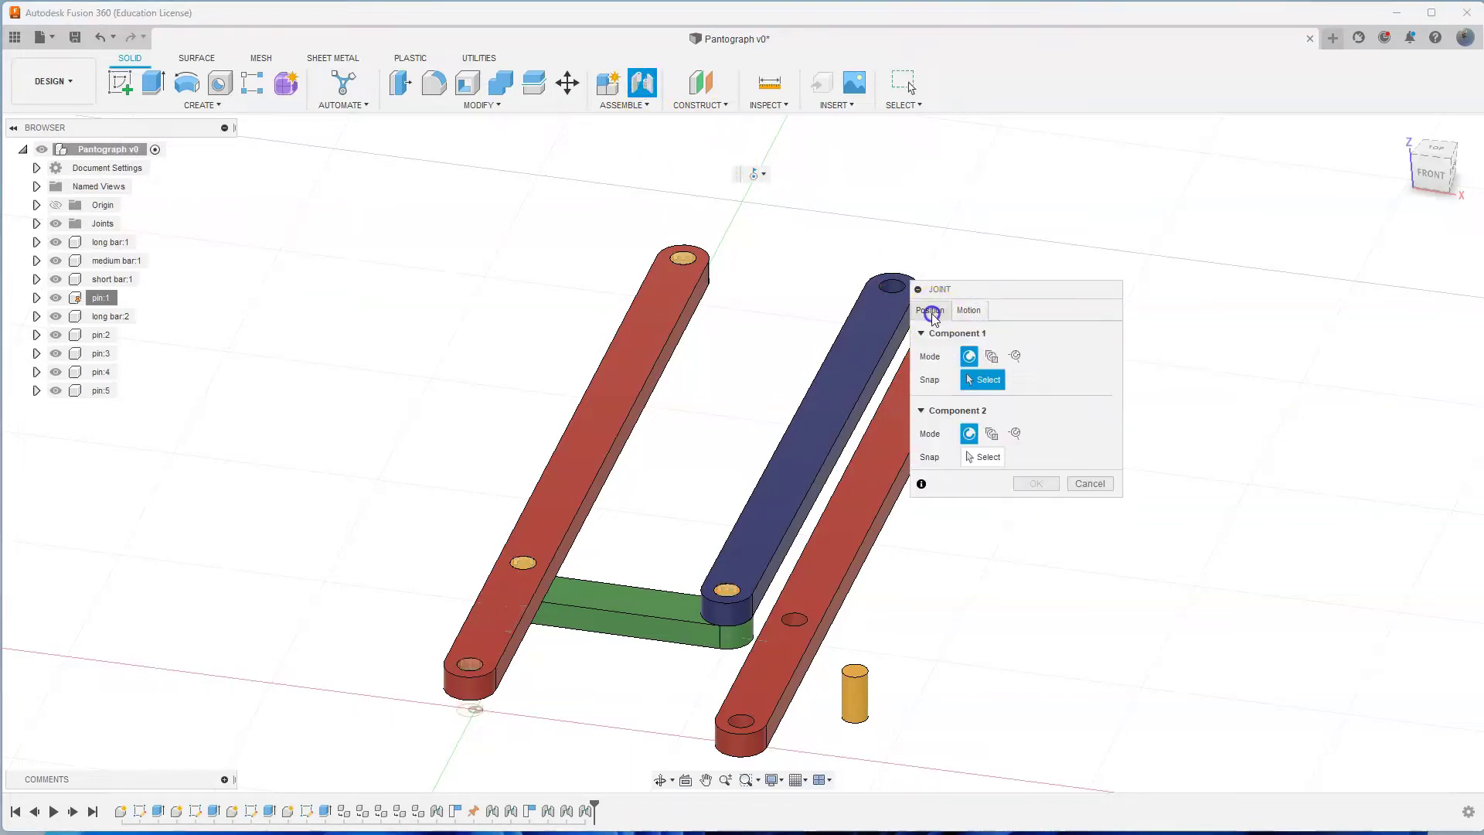
scroll(772, 334, "down", 2)
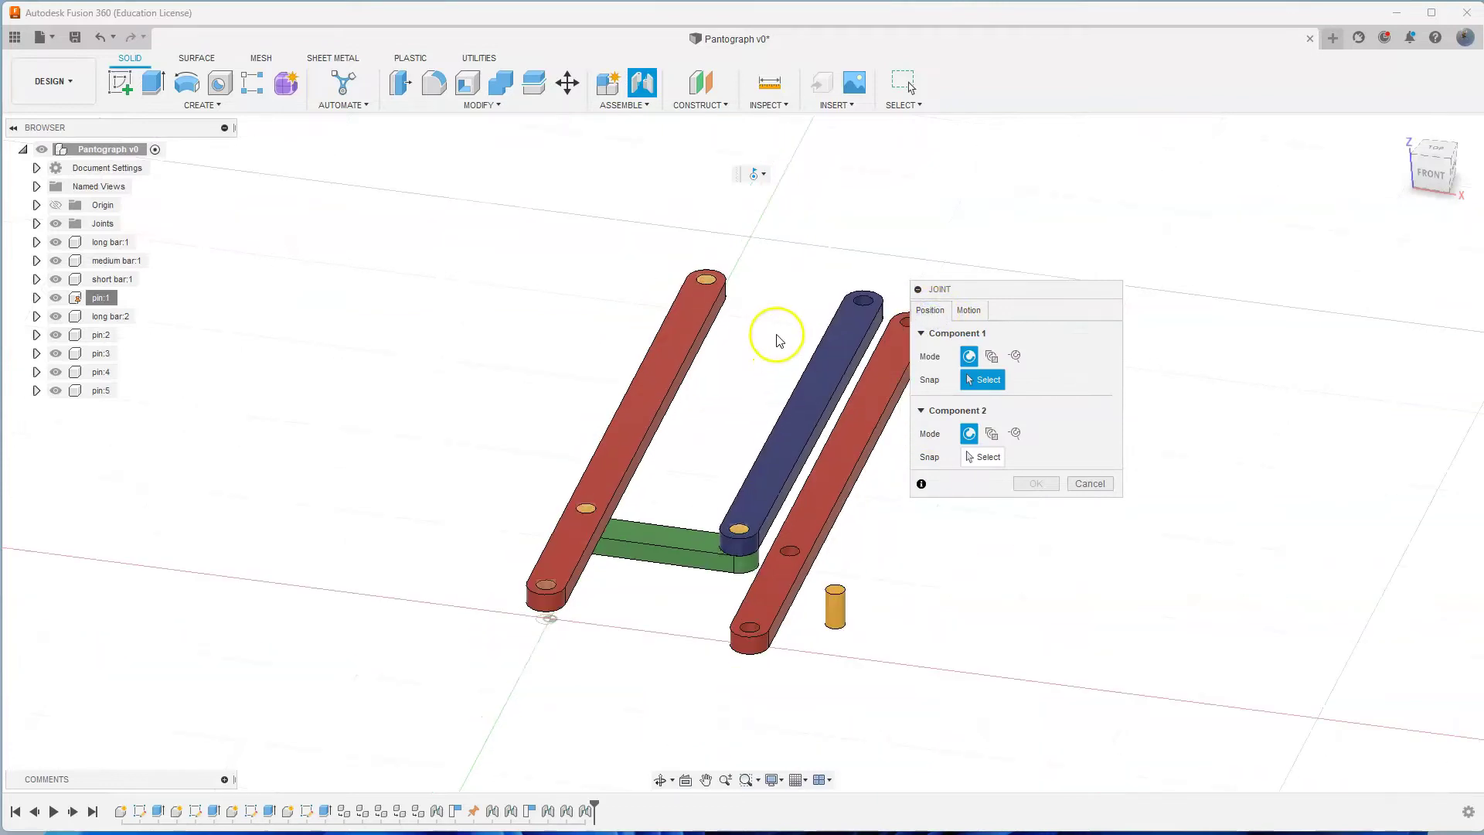
scroll(762, 294, "up", 3)
middle_click_drag(755, 267, 755, 459)
scroll(756, 461, "up", 2)
middle_click_drag(712, 516, 708, 448, "shift")
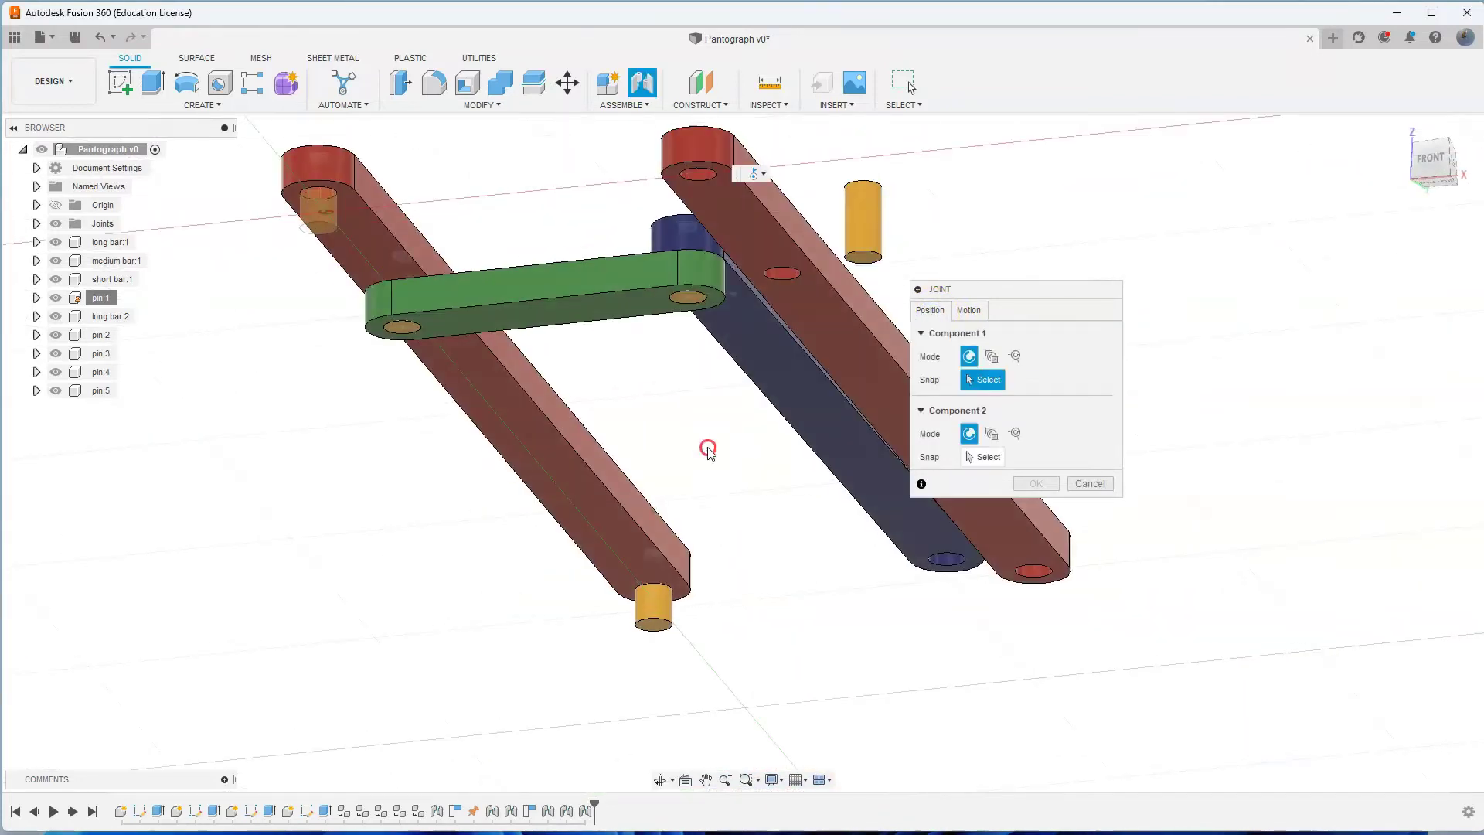
scroll(657, 628, "up", 4)
left_click(642, 625)
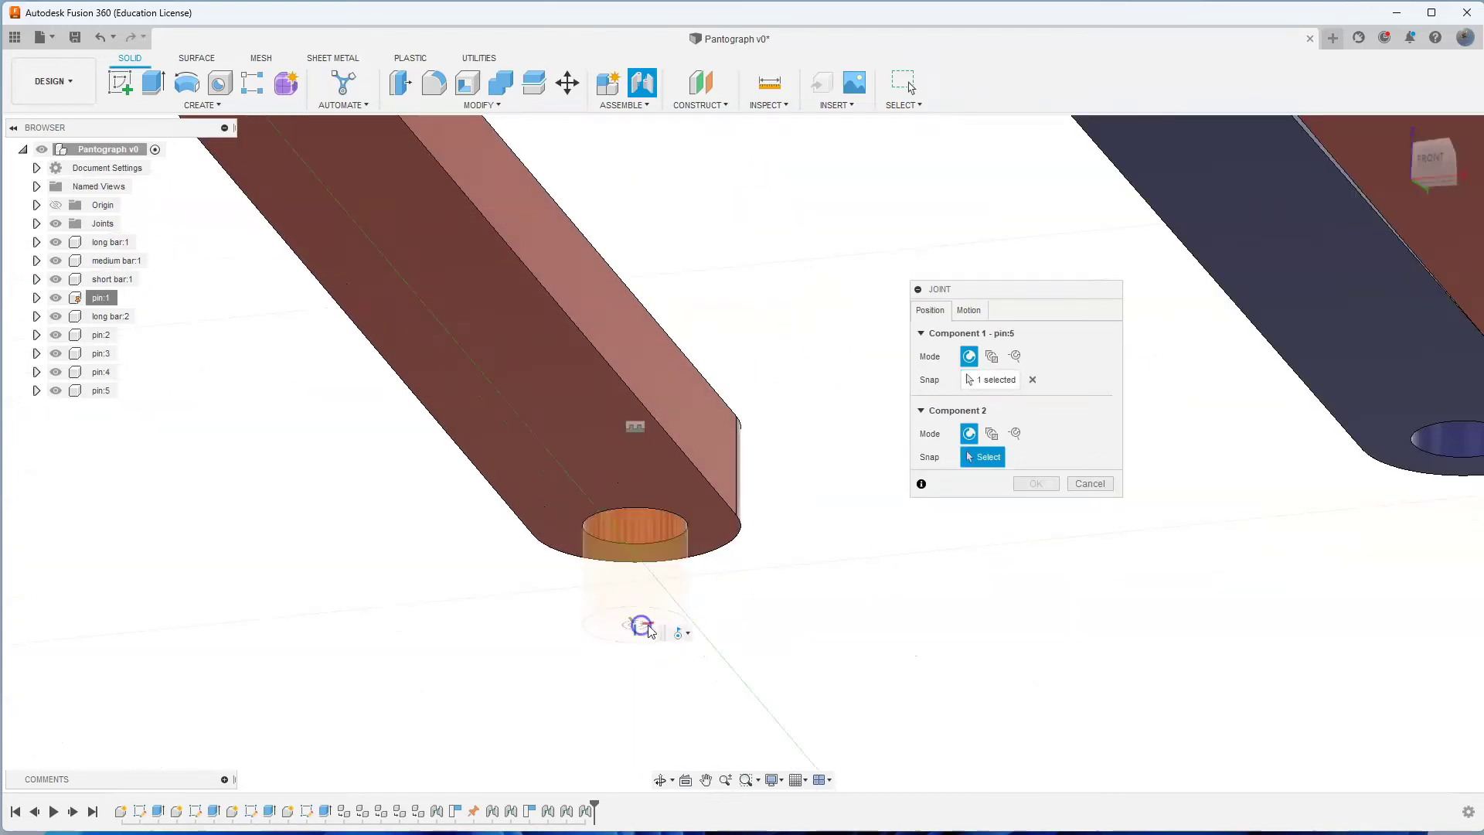
Snap the second component to the bottom-face centre of the second long bar's end hole nearest its inner hole and accept the joint.
scroll(920, 609, "down", 5)
mouse_move(863, 457)
middle_mouse_down("shift")
mouse_move(867, 501)
mouse_move(842, 483)
mouse_move(861, 451)
middle_mouse_up("shift")
left_click_drag(1022, 297, 1222, 273)
scroll(887, 238, "down", 2)
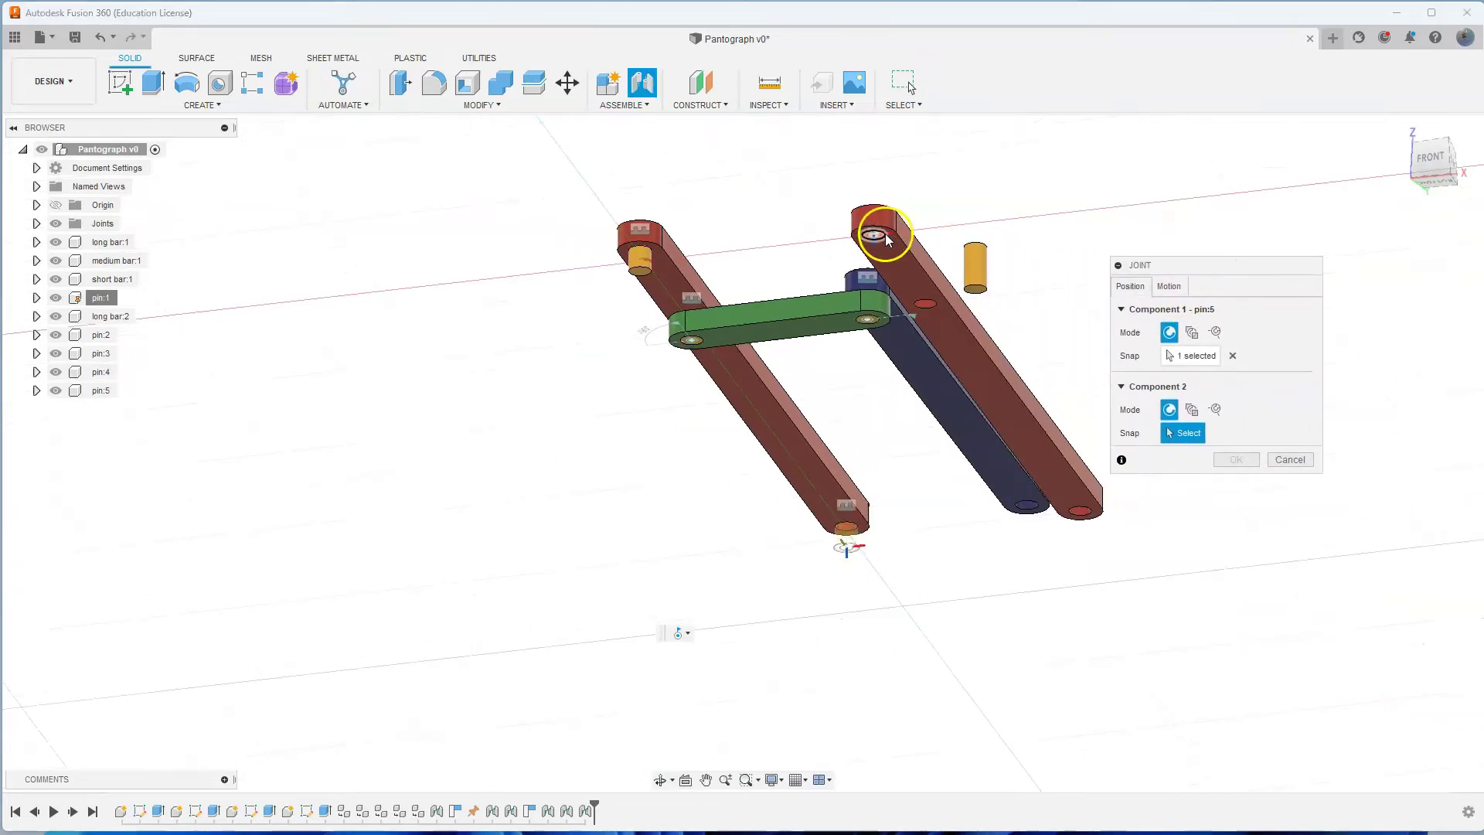
scroll(886, 238, "up", 5)
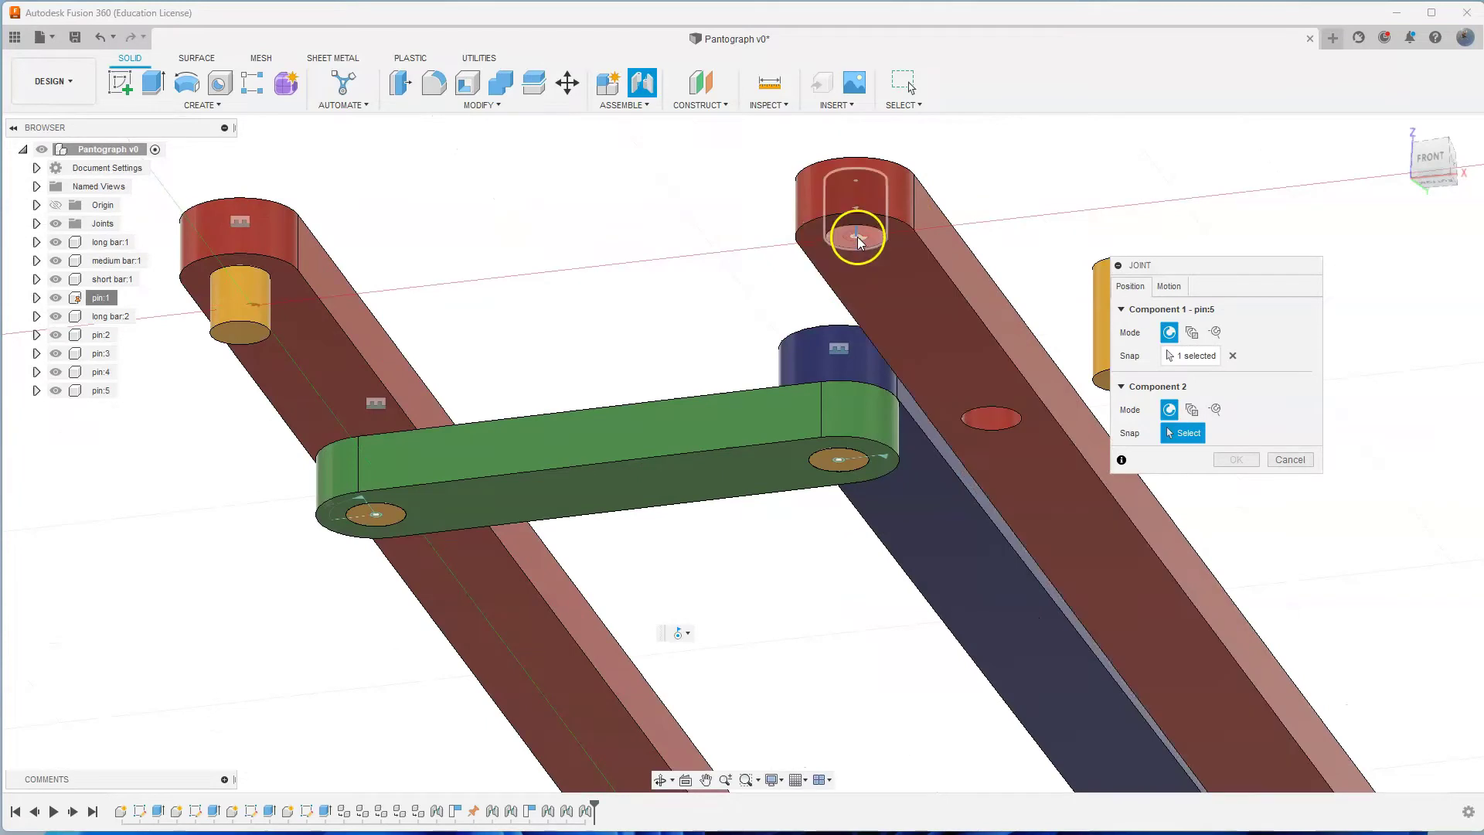
left_click(857, 239)
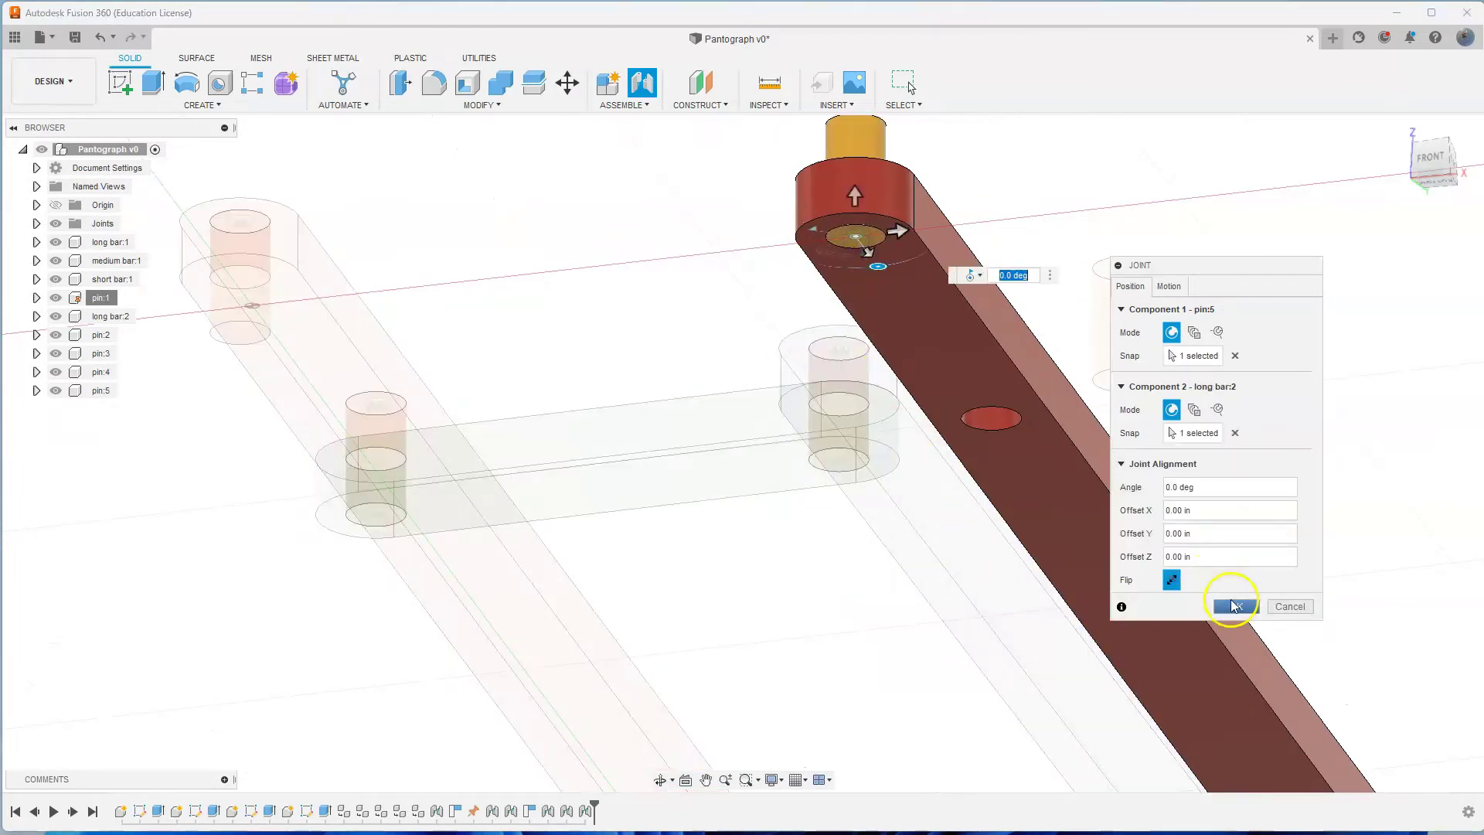
left_click(1234, 606)
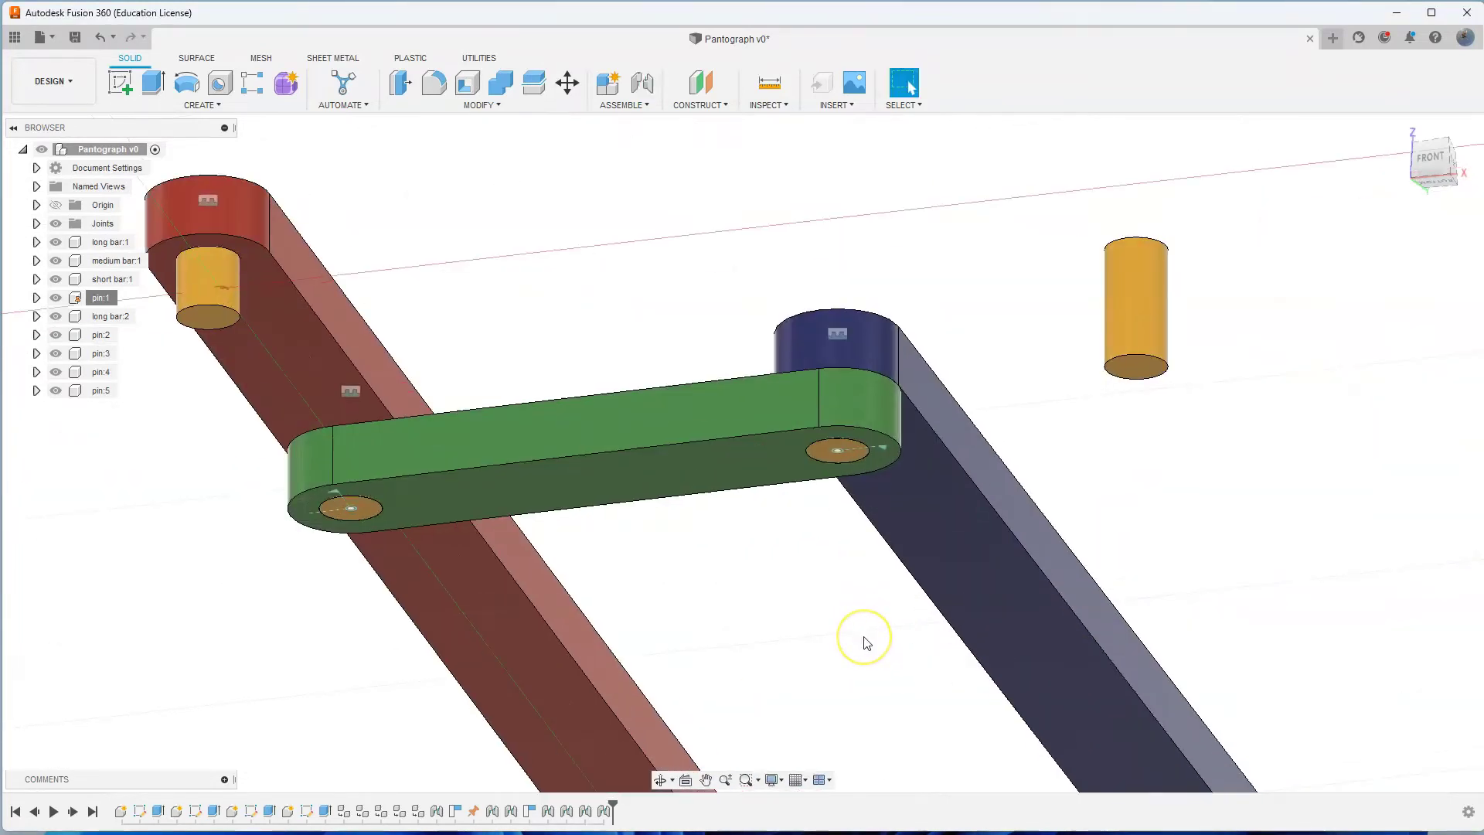
From the top view, rotate the second long bar 90° so its inner hole lies under the blue bar's free hole, and capture the position.
scroll(865, 639, "up", 2)
scroll(865, 638, "down", 5)
middle_click_drag(922, 440, 872, 475, "shift")
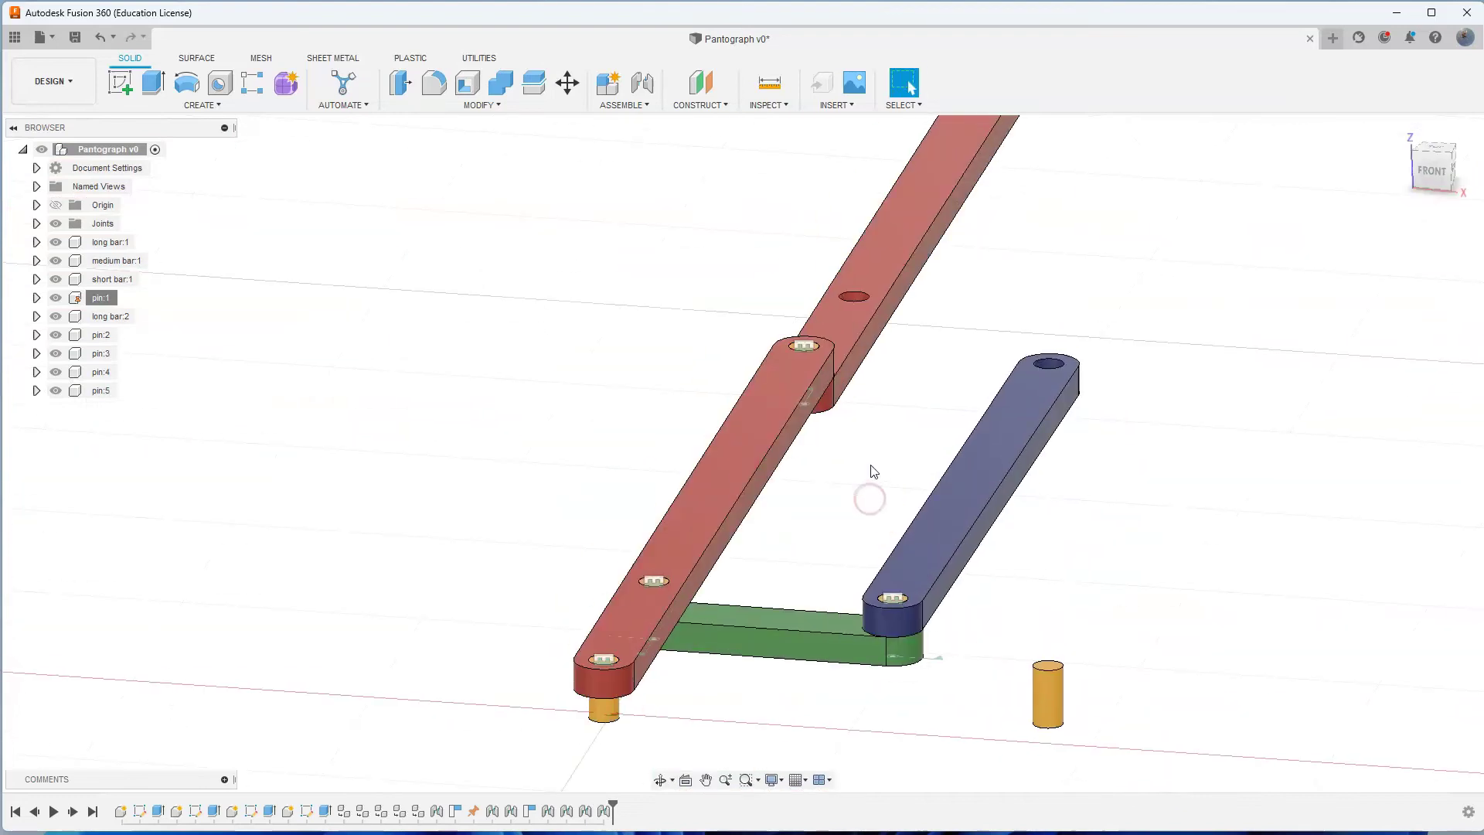
scroll(843, 501, "down", 2)
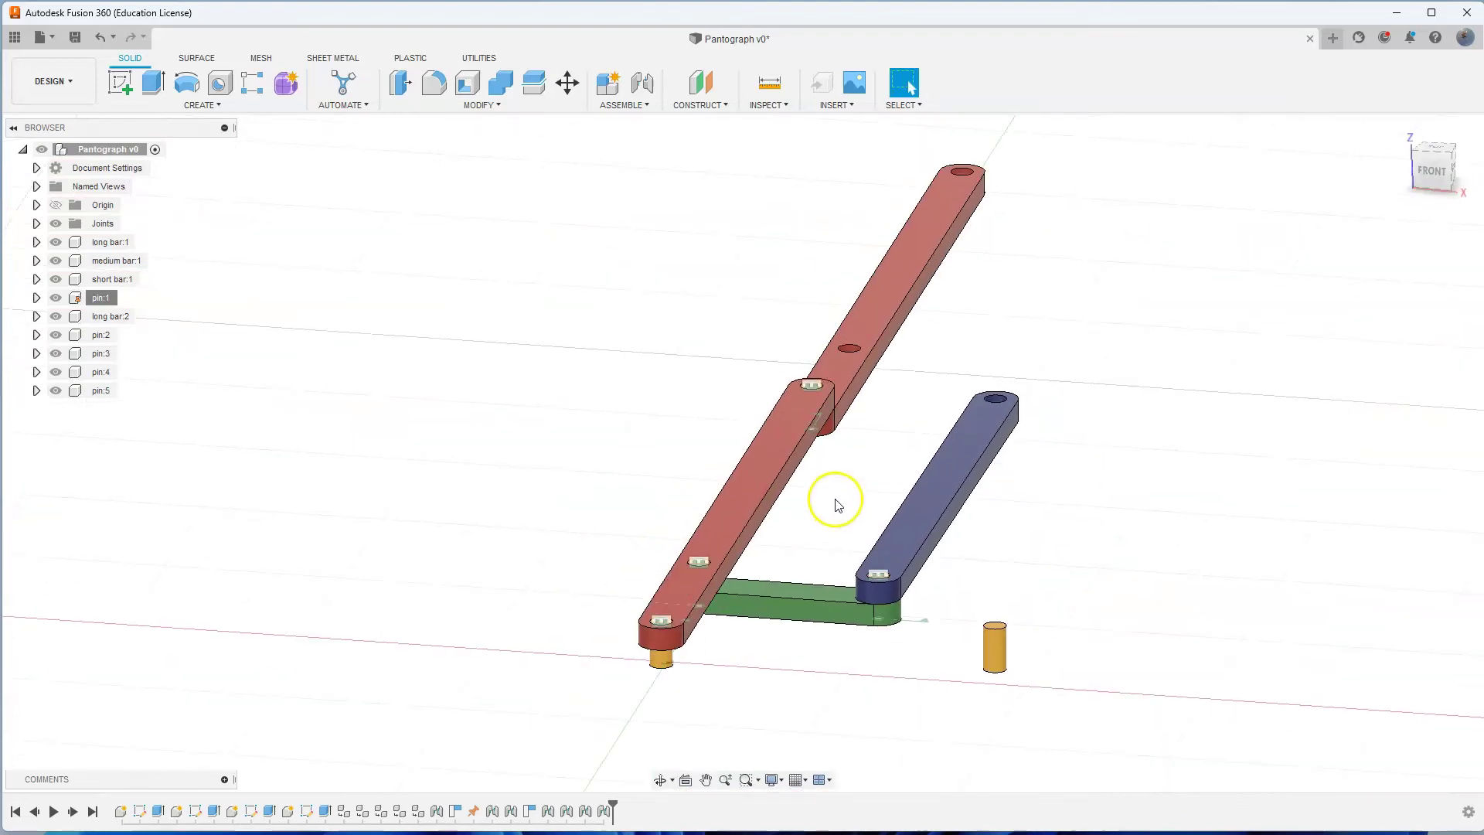
left_click(1430, 174)
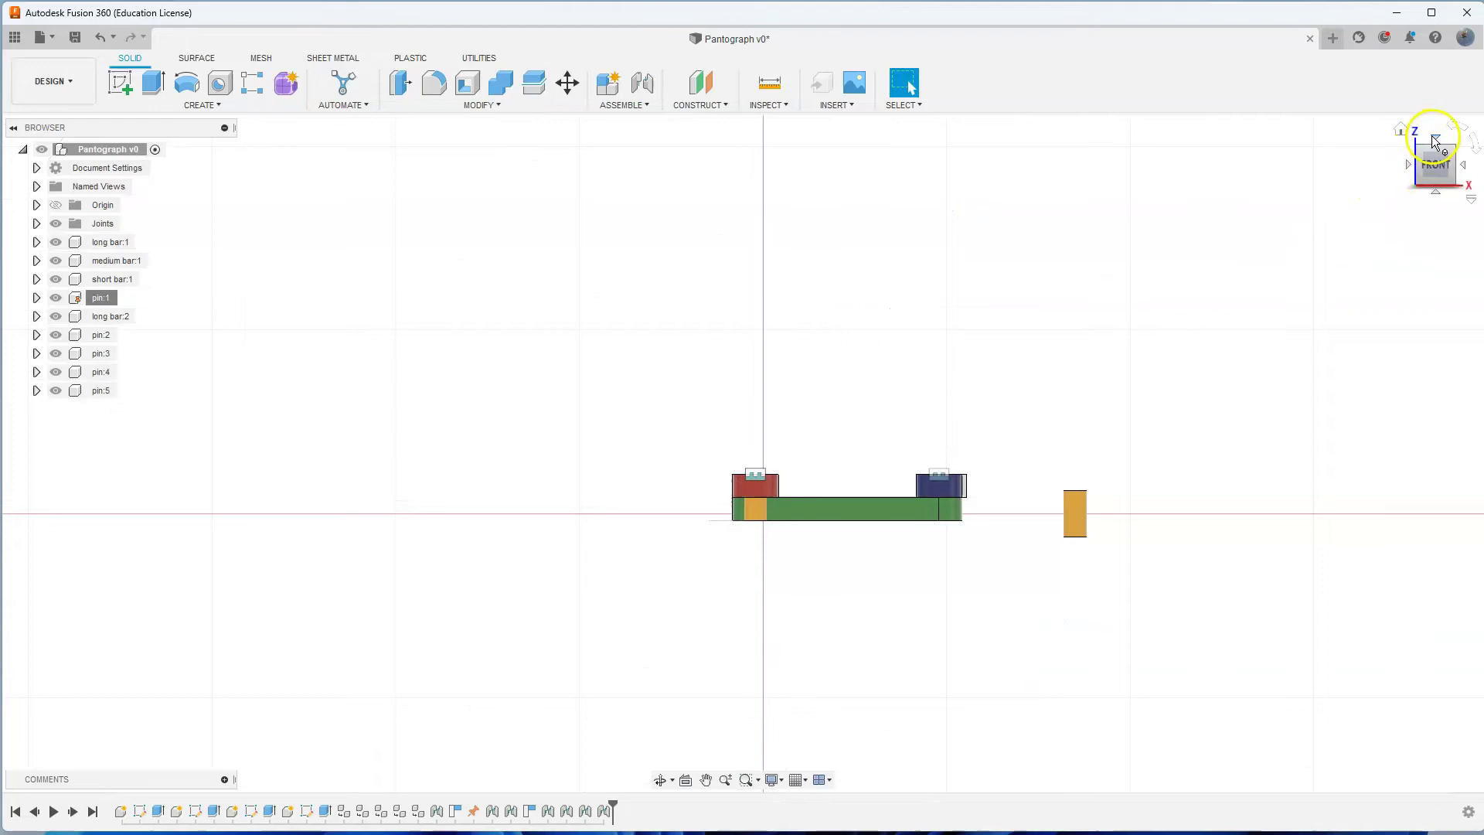
left_click(1433, 139)
scroll(863, 207, "down", 2)
middle_click_drag(862, 207, 819, 484)
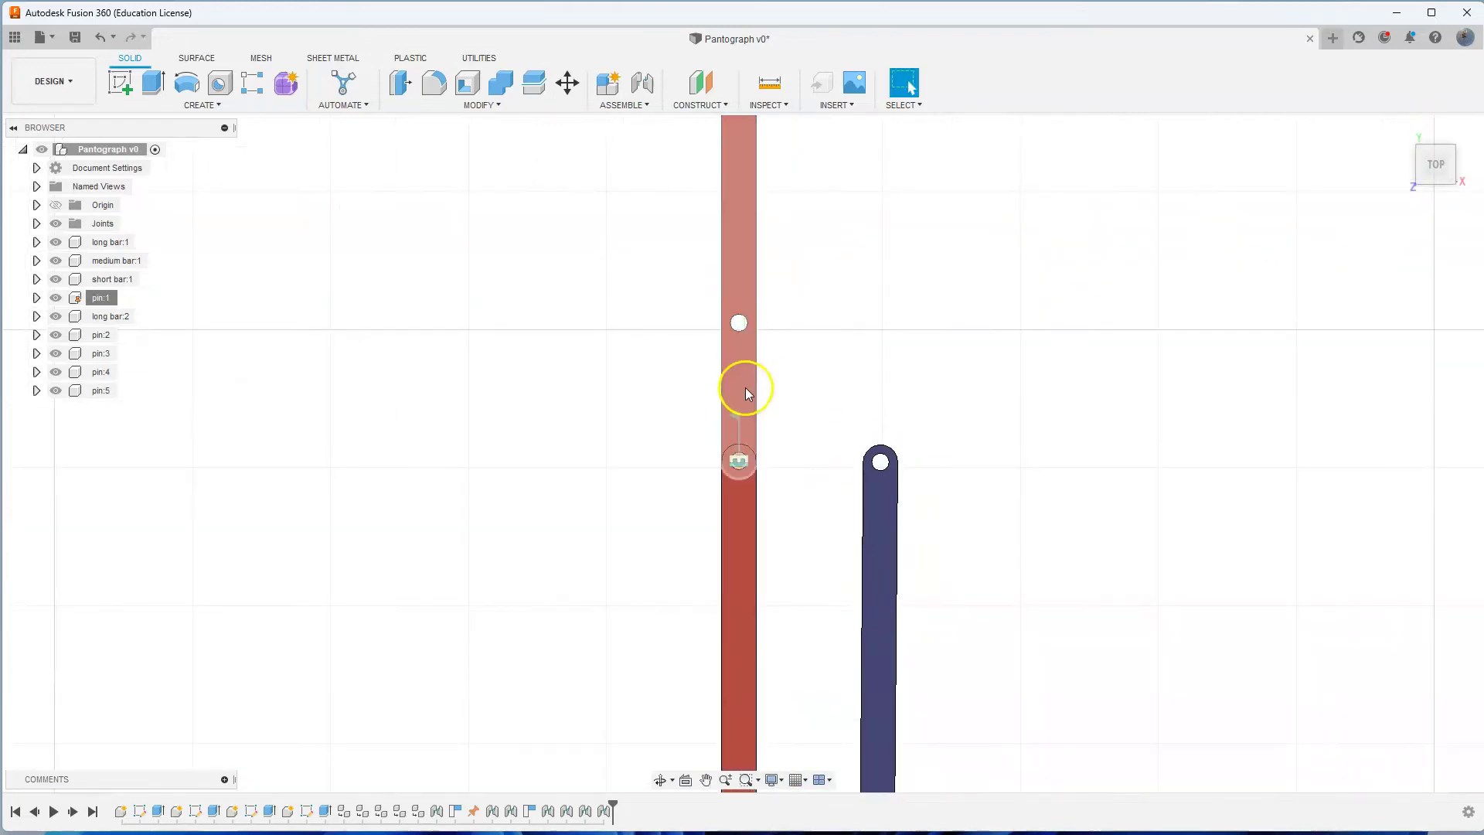
left_click_drag(740, 241, 835, 439)
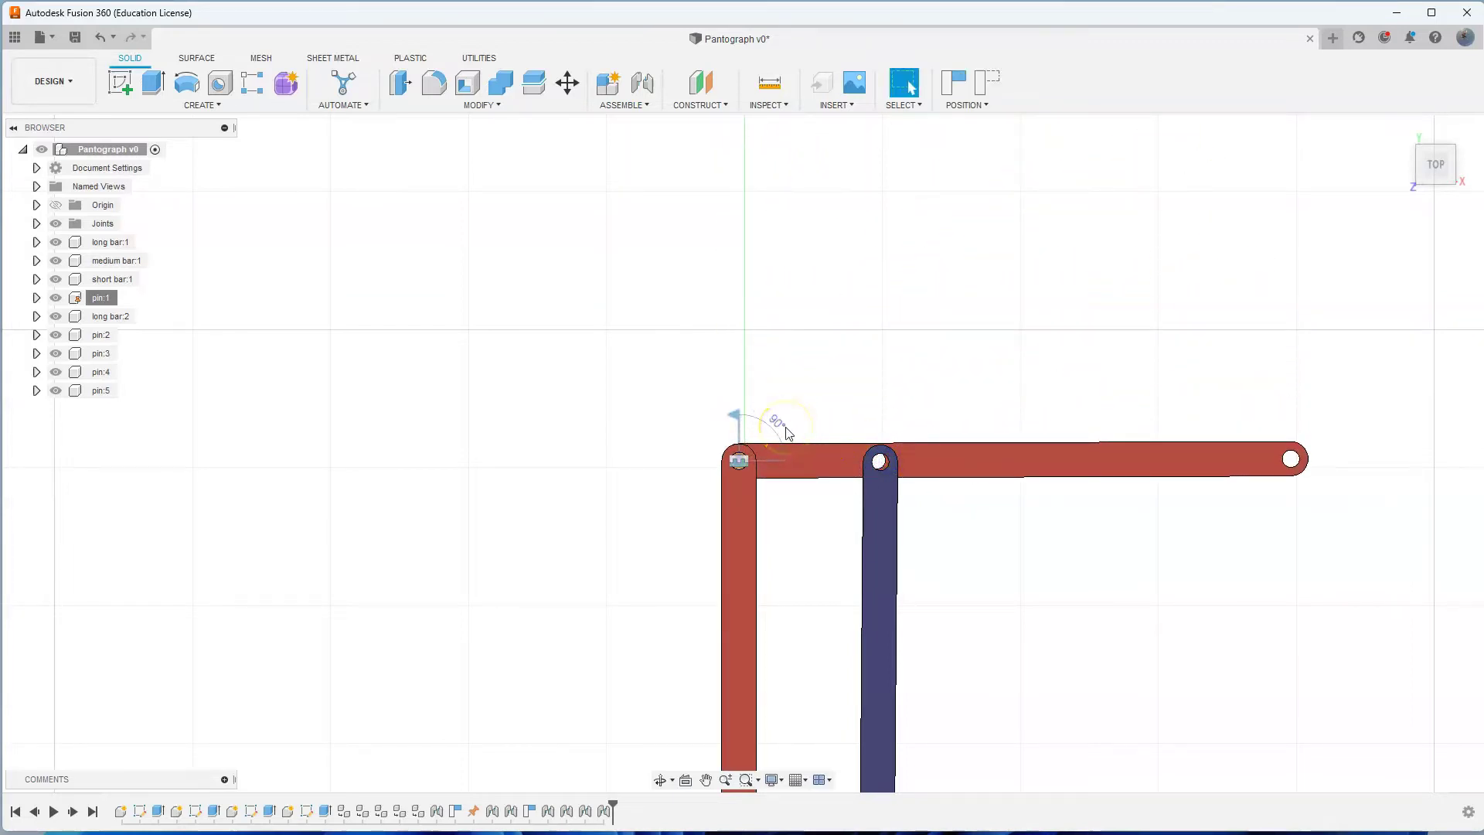
left_click(967, 105)
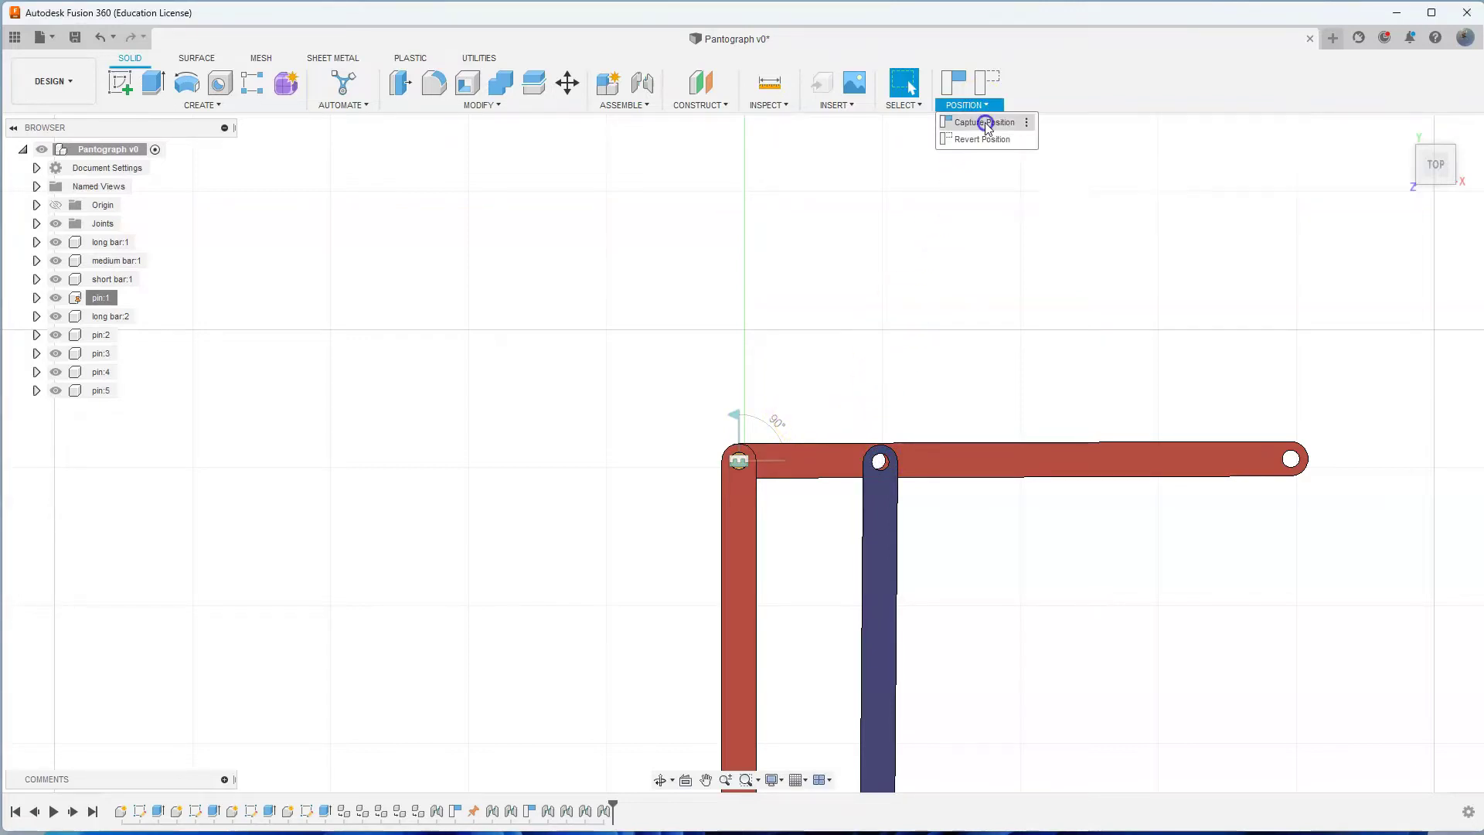
left_click(986, 124)
Start a joint with Rigid motion and snap its first component to the top-face centre of the remaining loose pin.
scroll(996, 708, "down", 2)
middle_click_drag(998, 716, 941, 490)
scroll(990, 464, "down", 1)
scroll(991, 517, "up", 1)
middle_click_drag(952, 425, 955, 495)
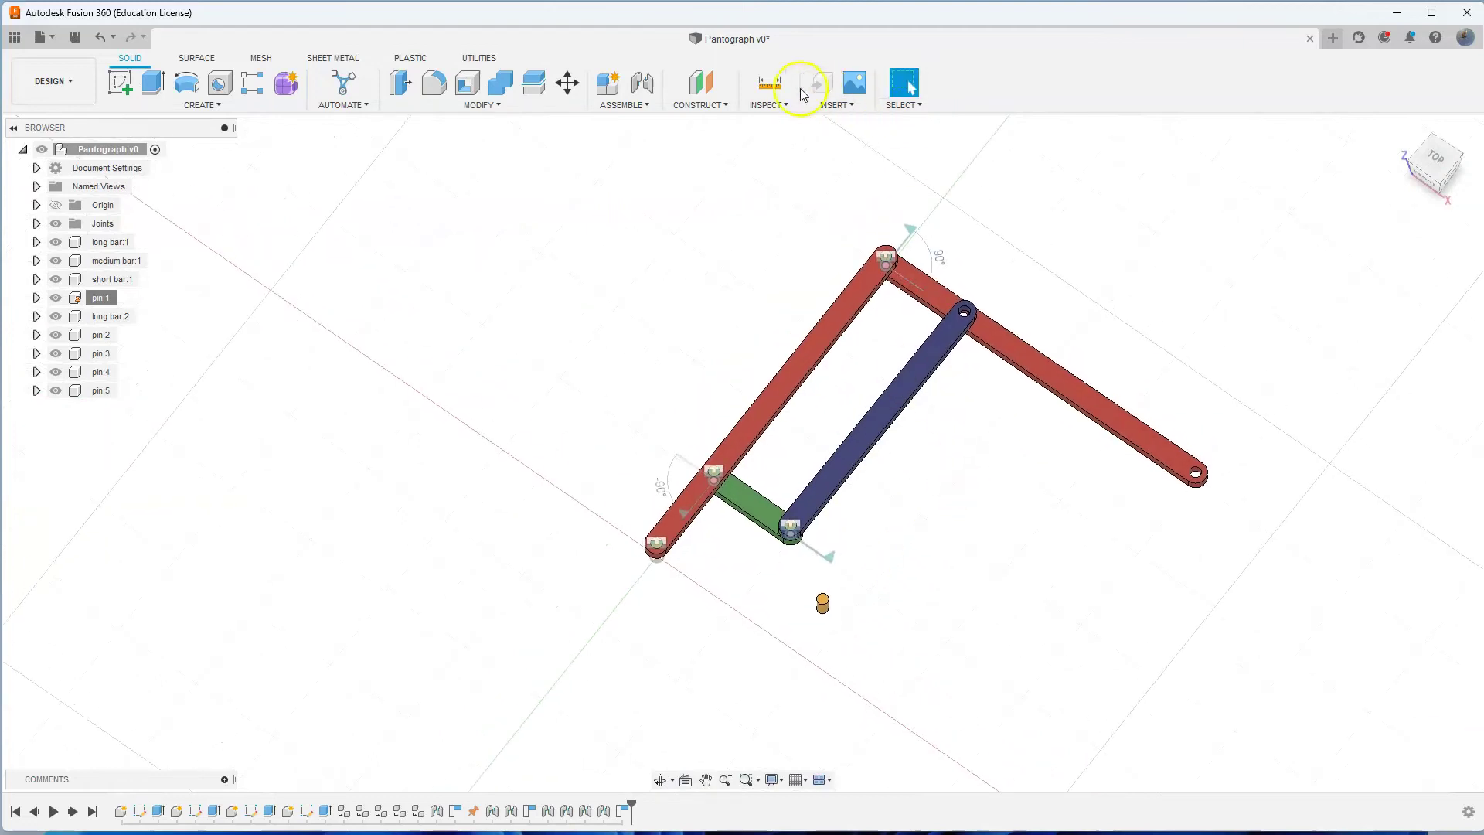
left_click(644, 87)
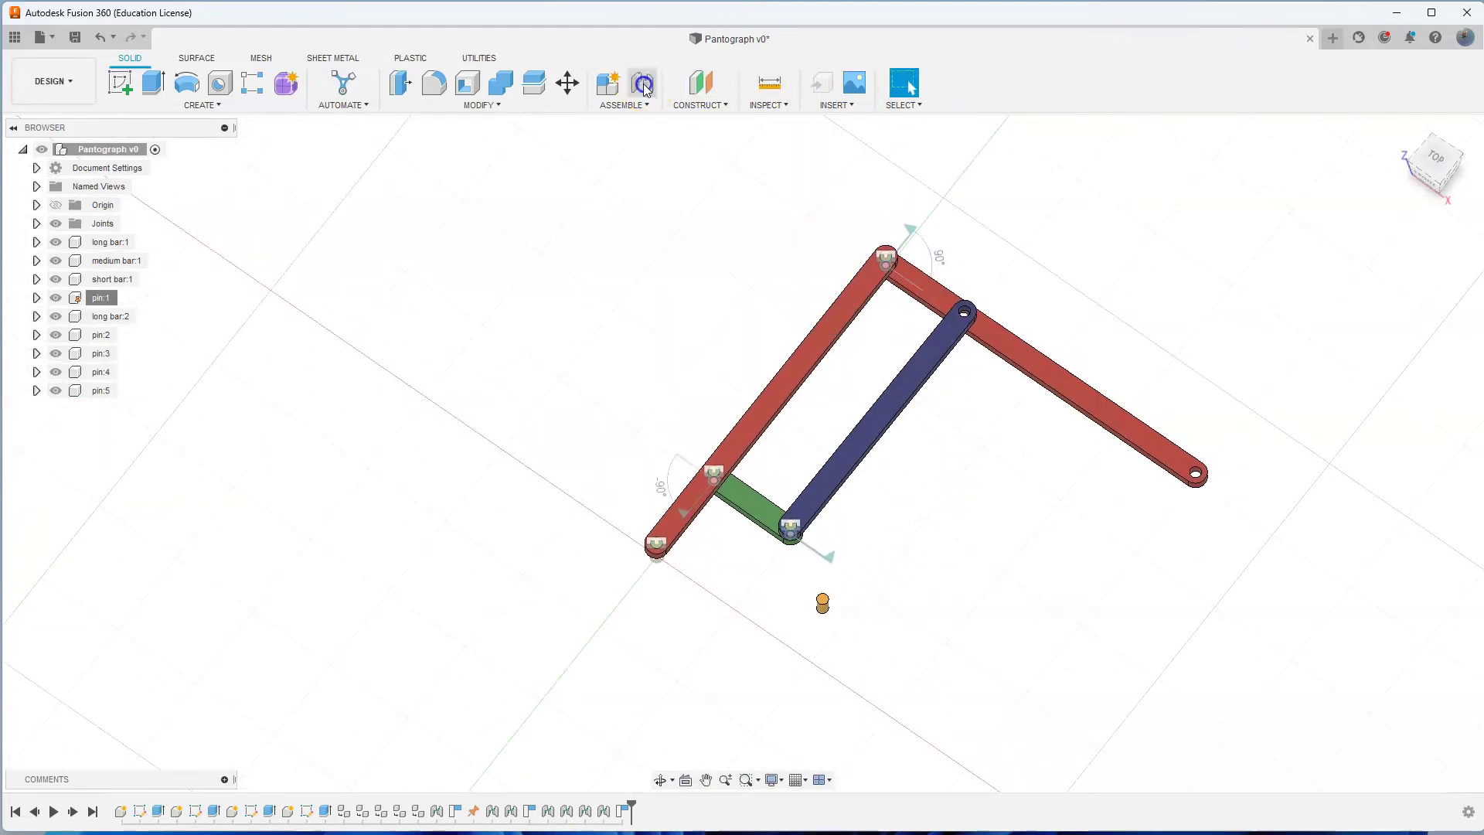
left_click(1168, 286)
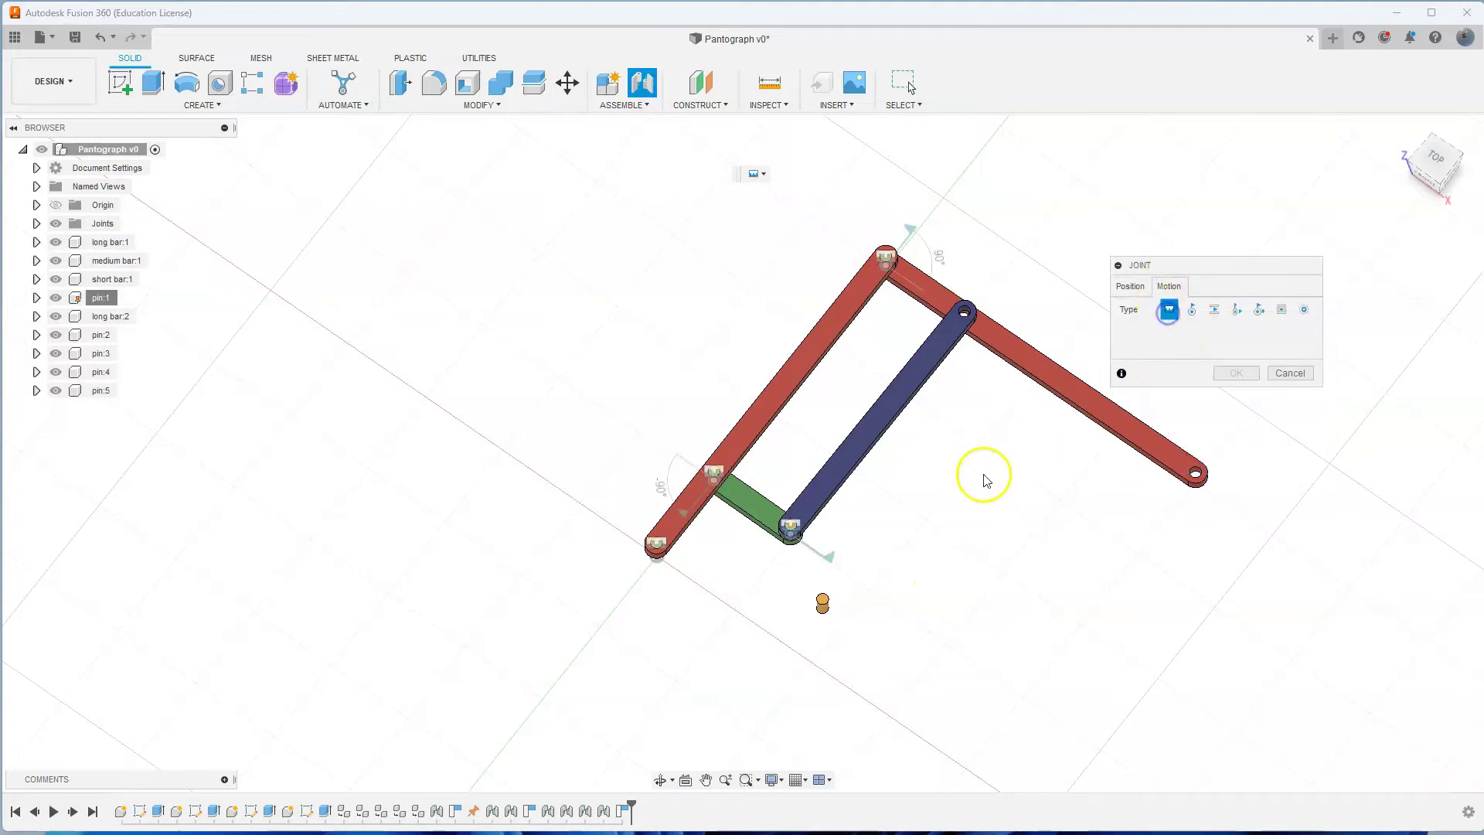
scroll(915, 546, "up", 2)
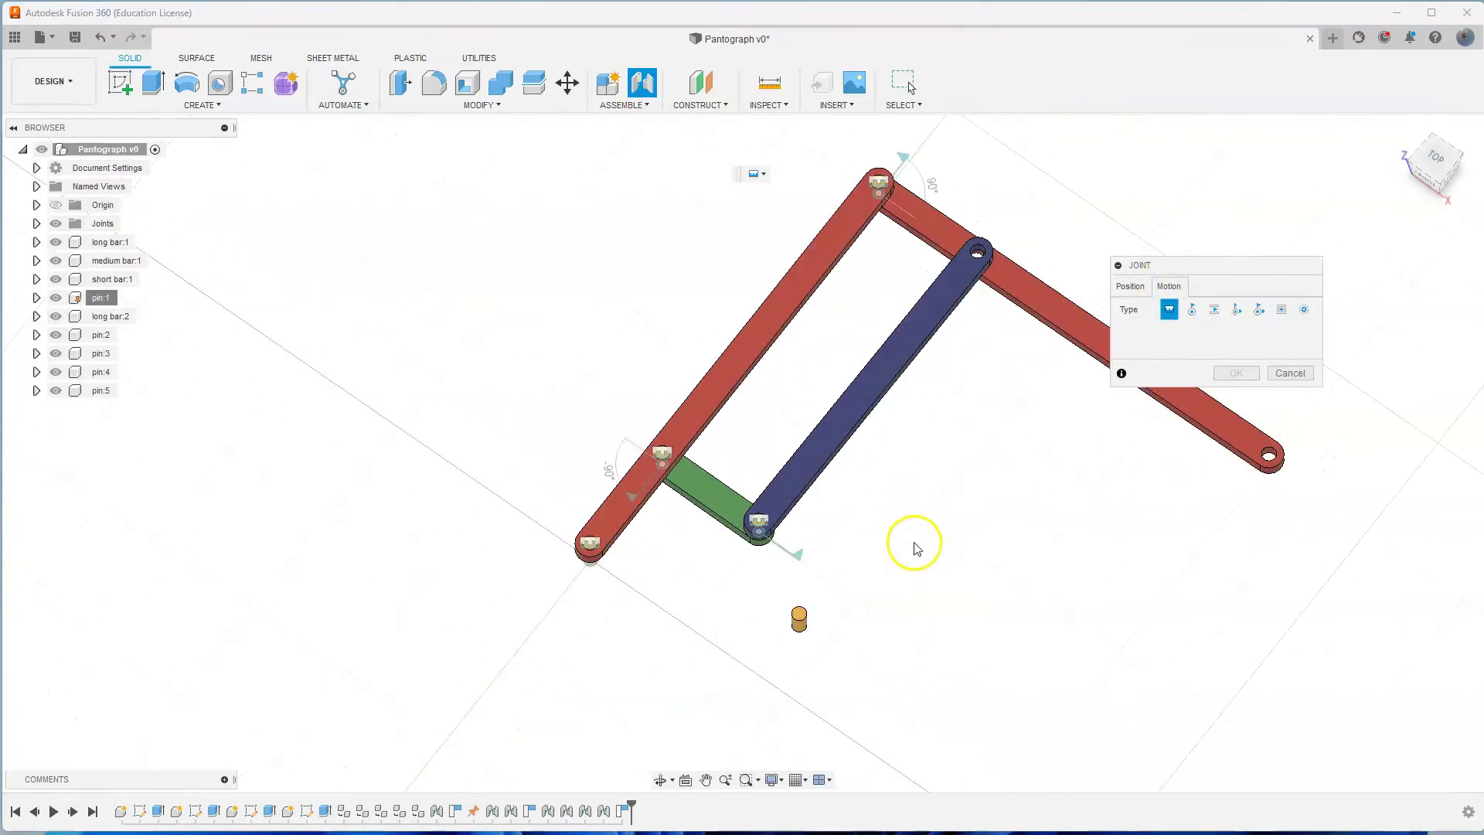
left_click(1130, 286)
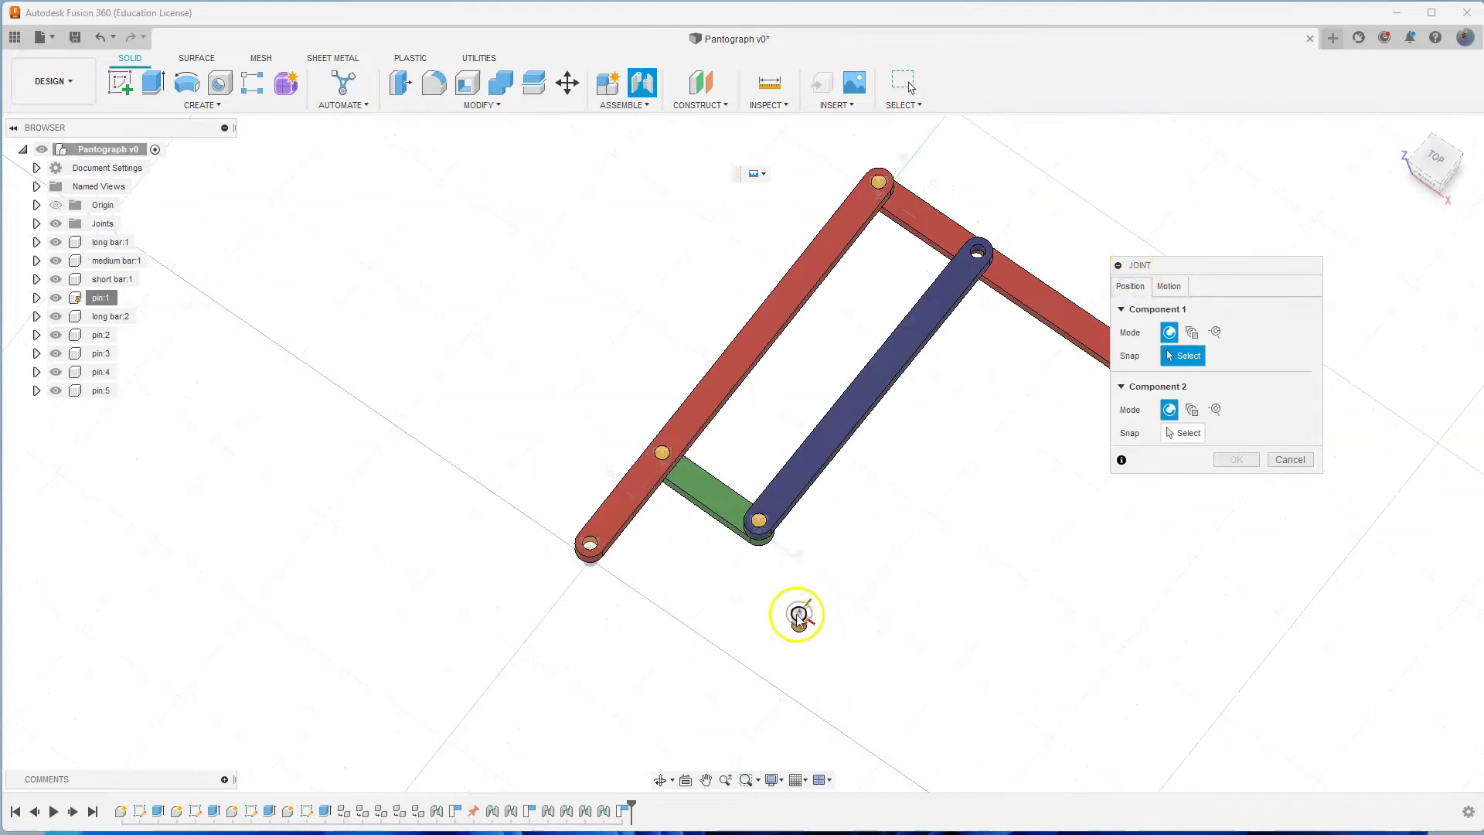
scroll(796, 617, "up", 5)
left_click(749, 642)
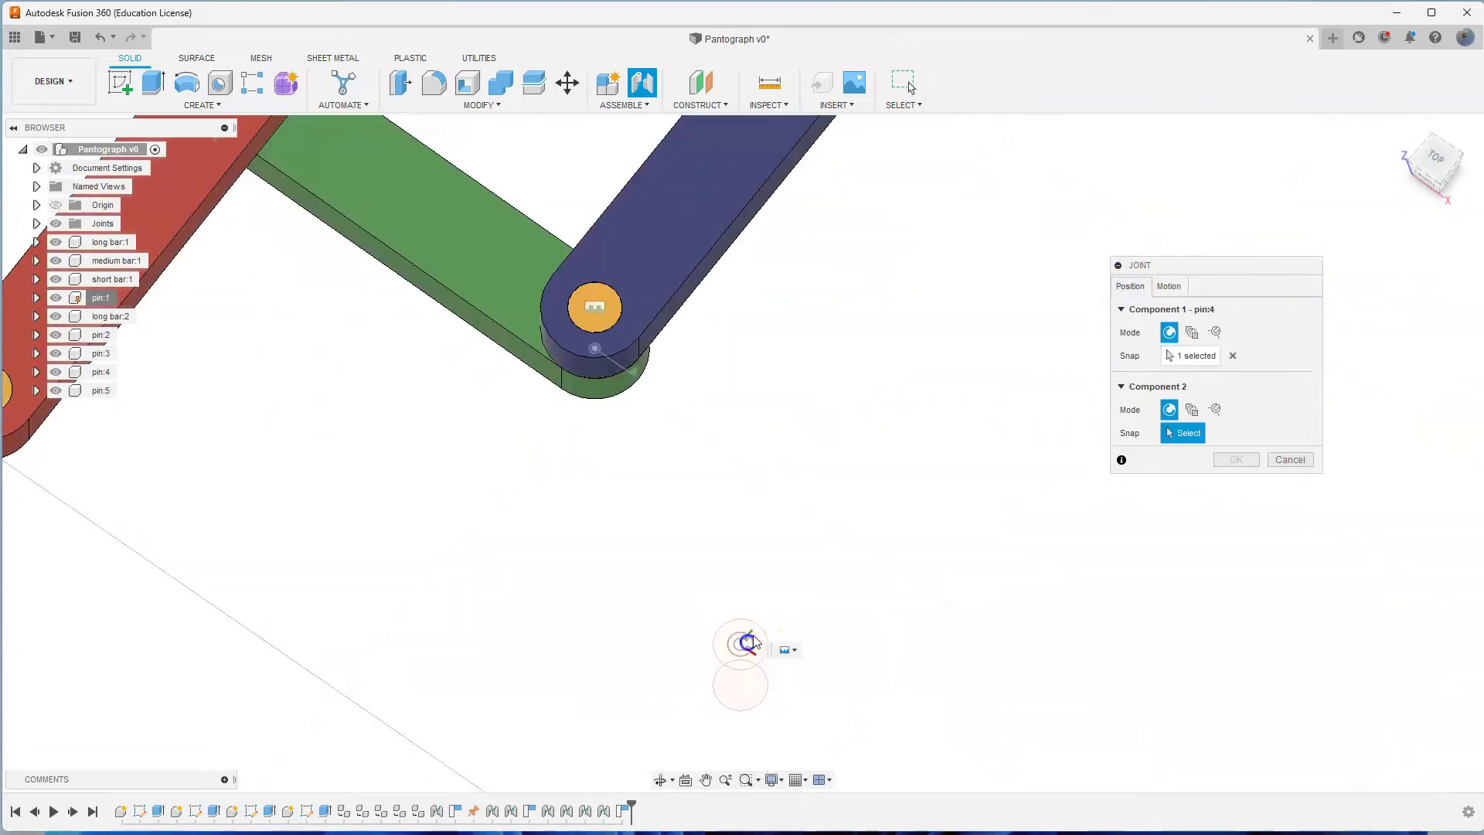
Snap the second component to the top-face centre of the hole at the blue medium bar's free end and accept the joint.
scroll(1037, 428, "down", 5)
middle_click_drag(1163, 176, 853, 516)
scroll(858, 503, "up", 3)
middle_click_drag(944, 205, 957, 285)
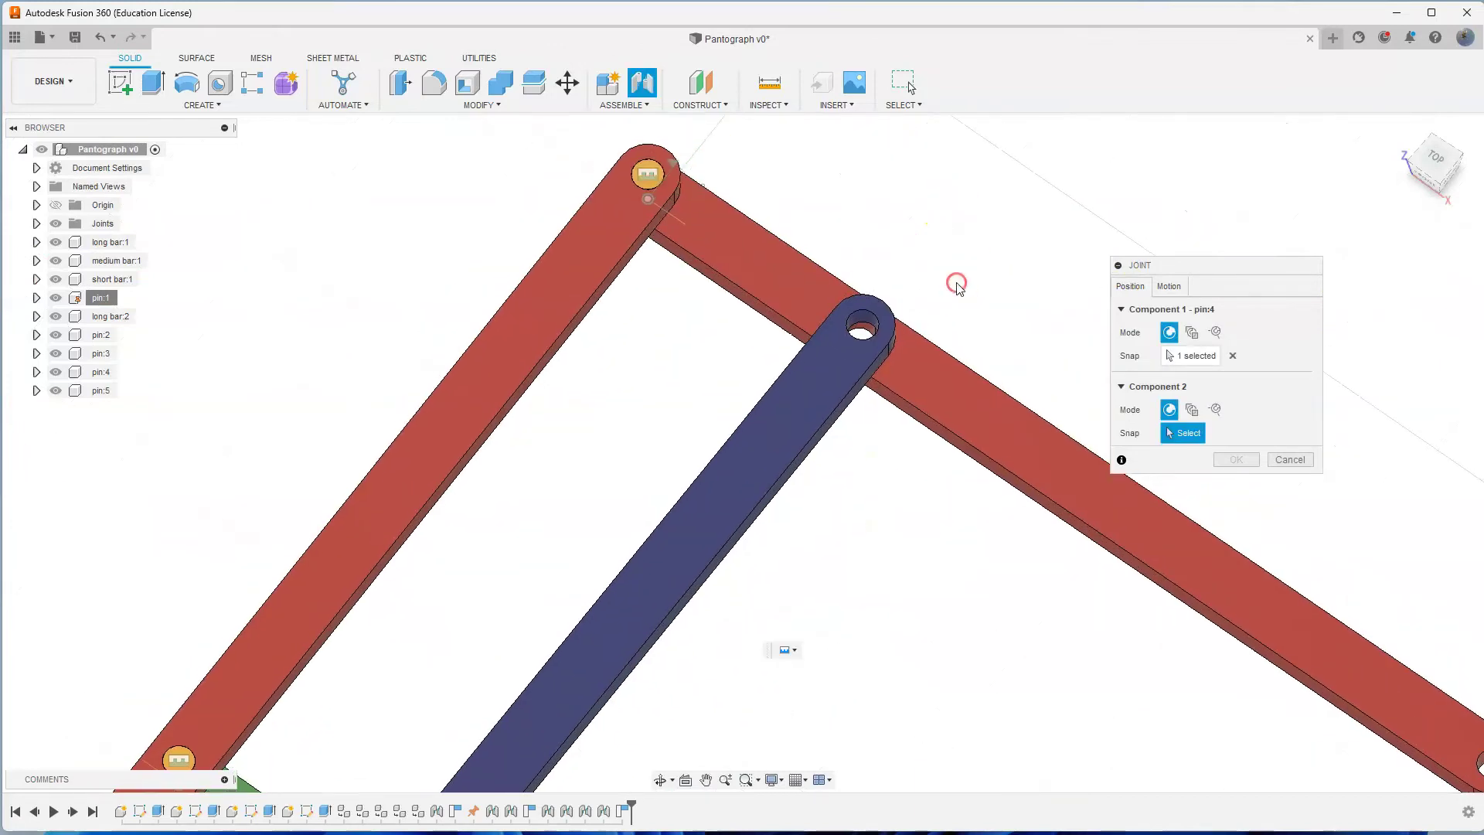
scroll(957, 285, "up", 2)
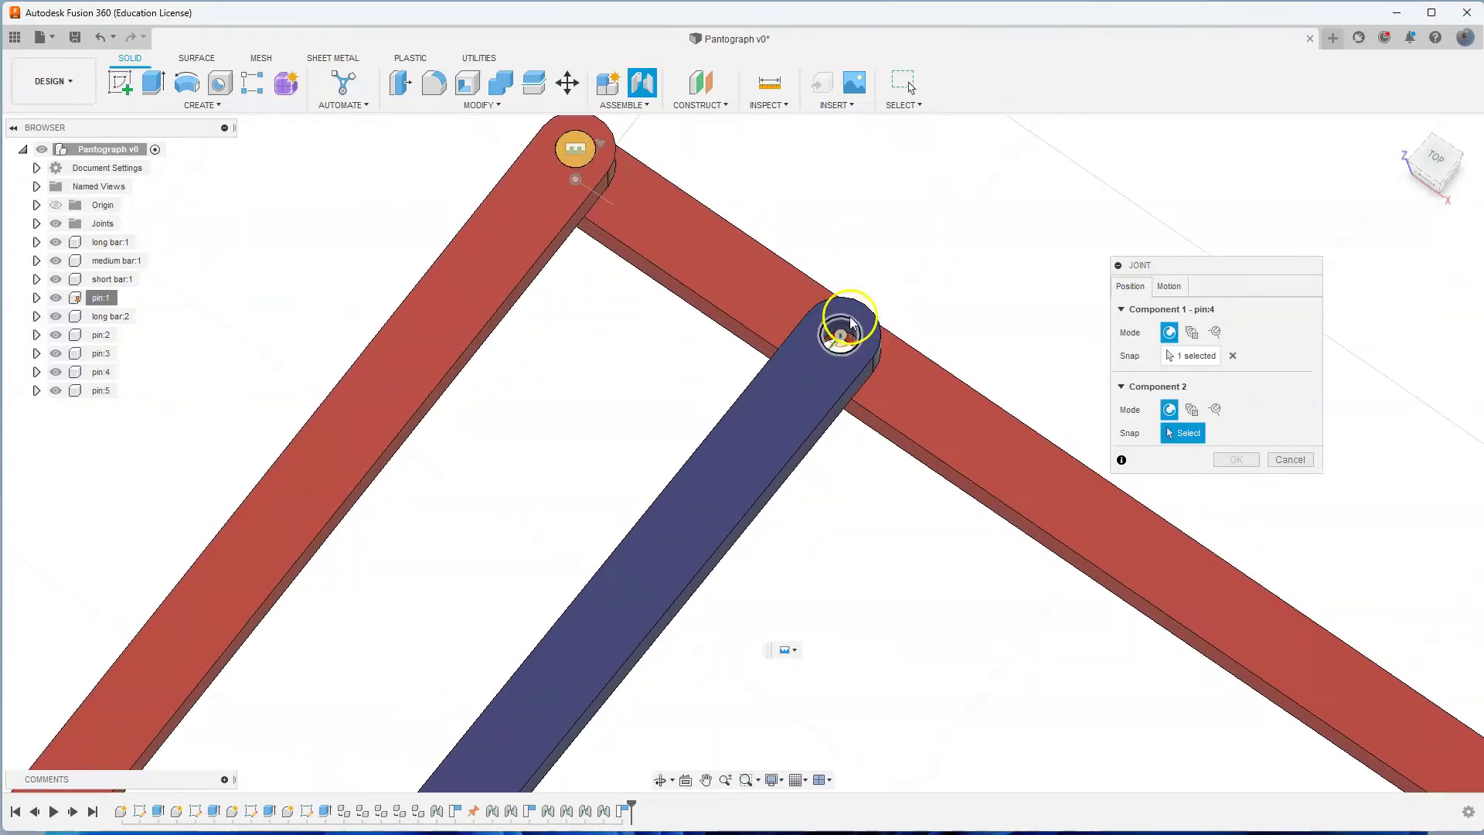
left_click(842, 333)
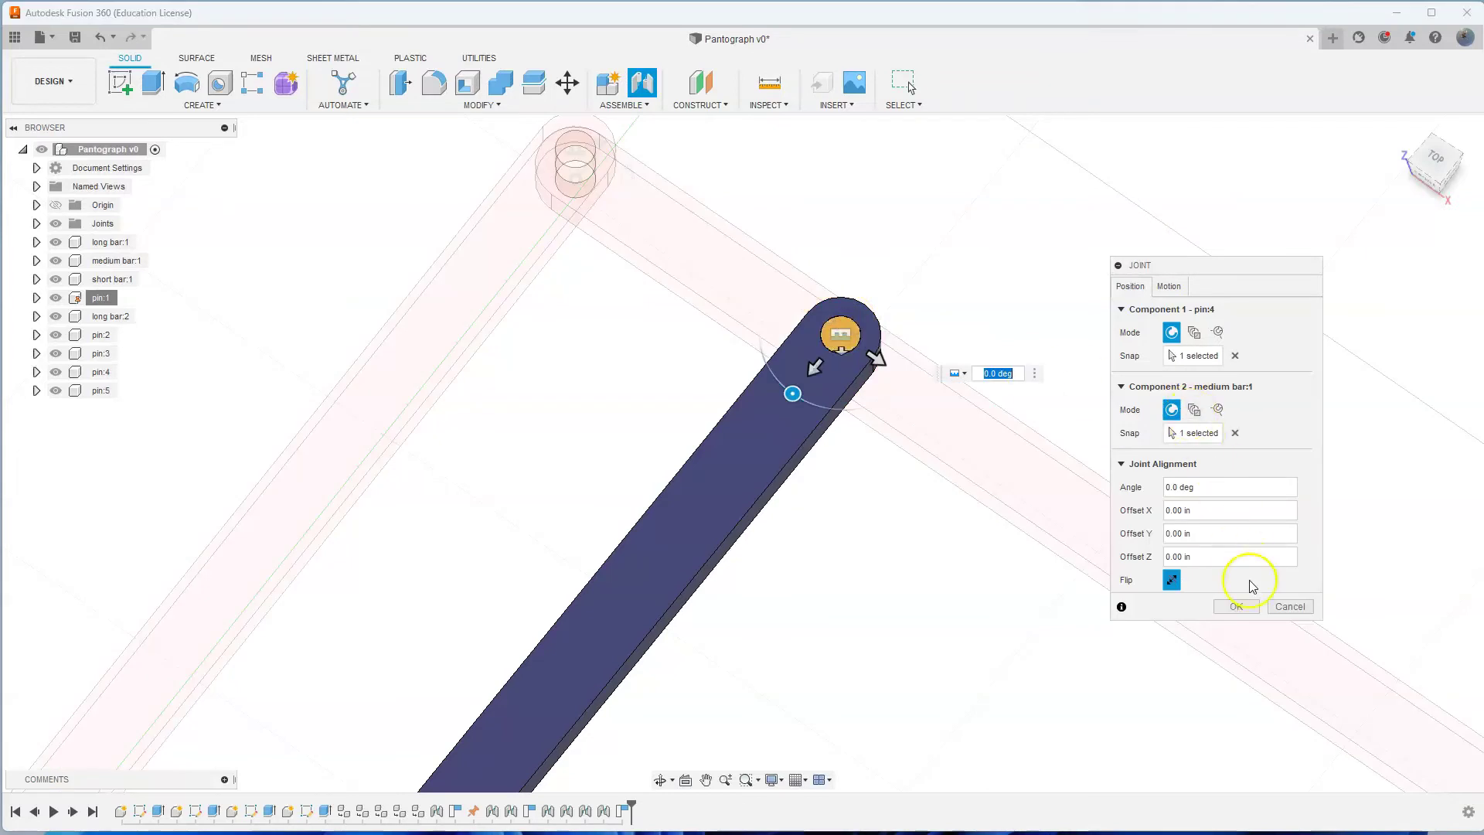
left_click(1239, 607)
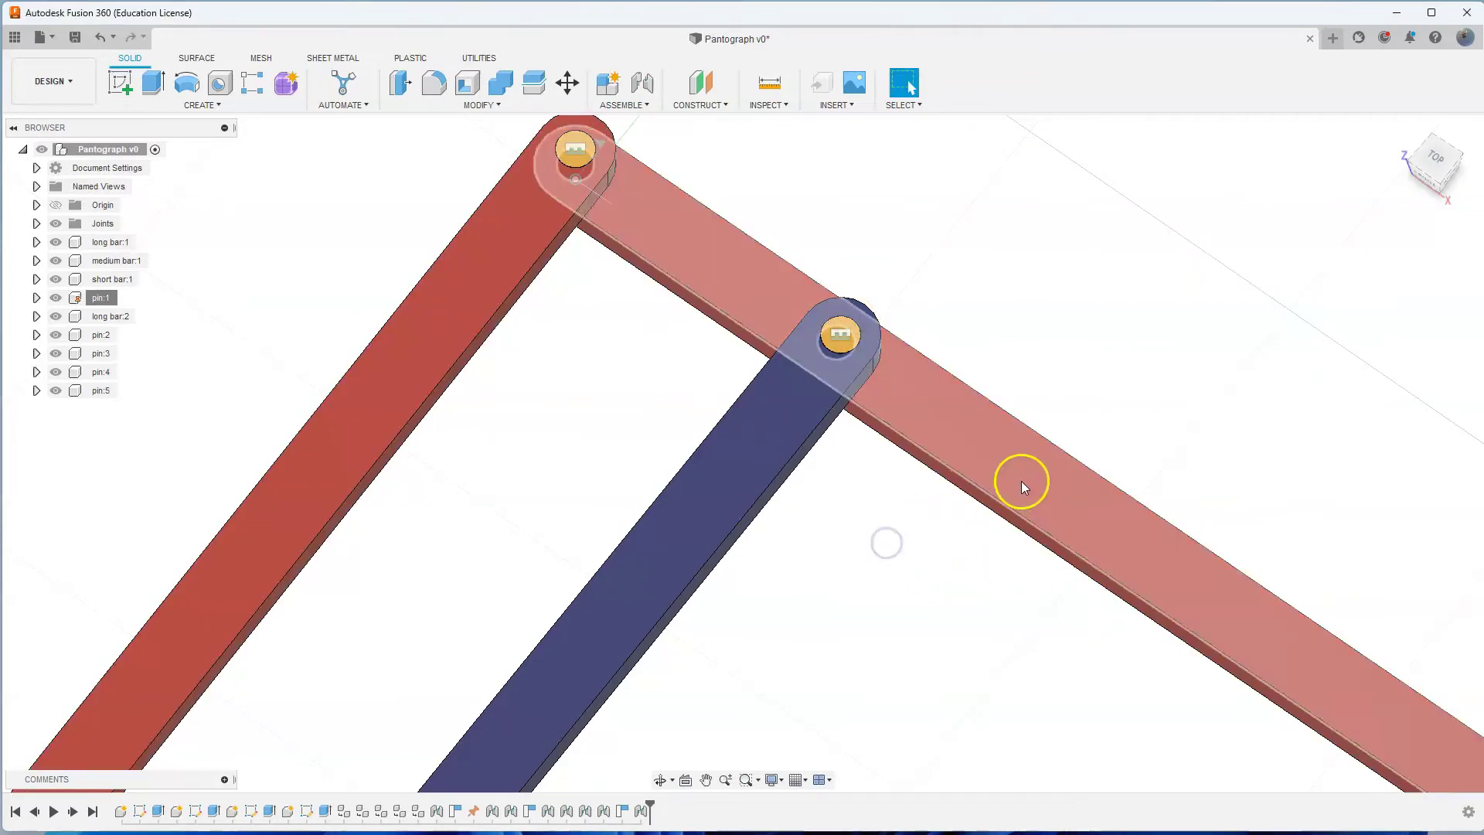
Swing the second long bar about its end pin so its inner hole moves clear of the blue bar's new pin.
scroll(889, 533, "down", 2)
middle_click_drag(916, 535, 832, 459)
scroll(831, 460, "down", 1)
left_click_drag(1008, 487, 1113, 374)
left_click(825, 406)
From below, start a joint with Revolute motion for connecting the blue bar's protruding pin to the second long bar.
middle_click_drag(825, 406, 820, 259, "shift")
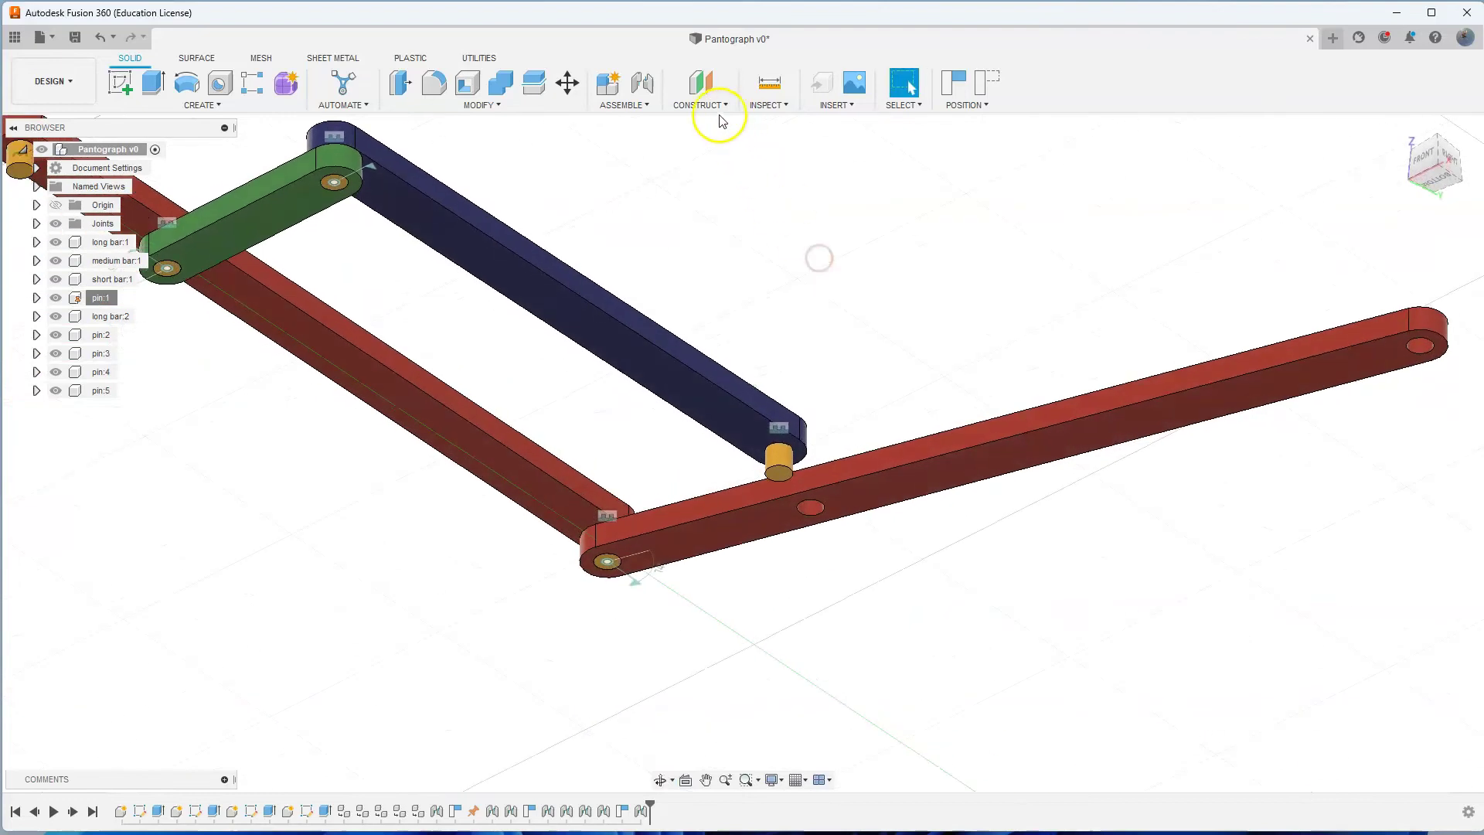
left_click(644, 85)
scroll(848, 592, "up", 3)
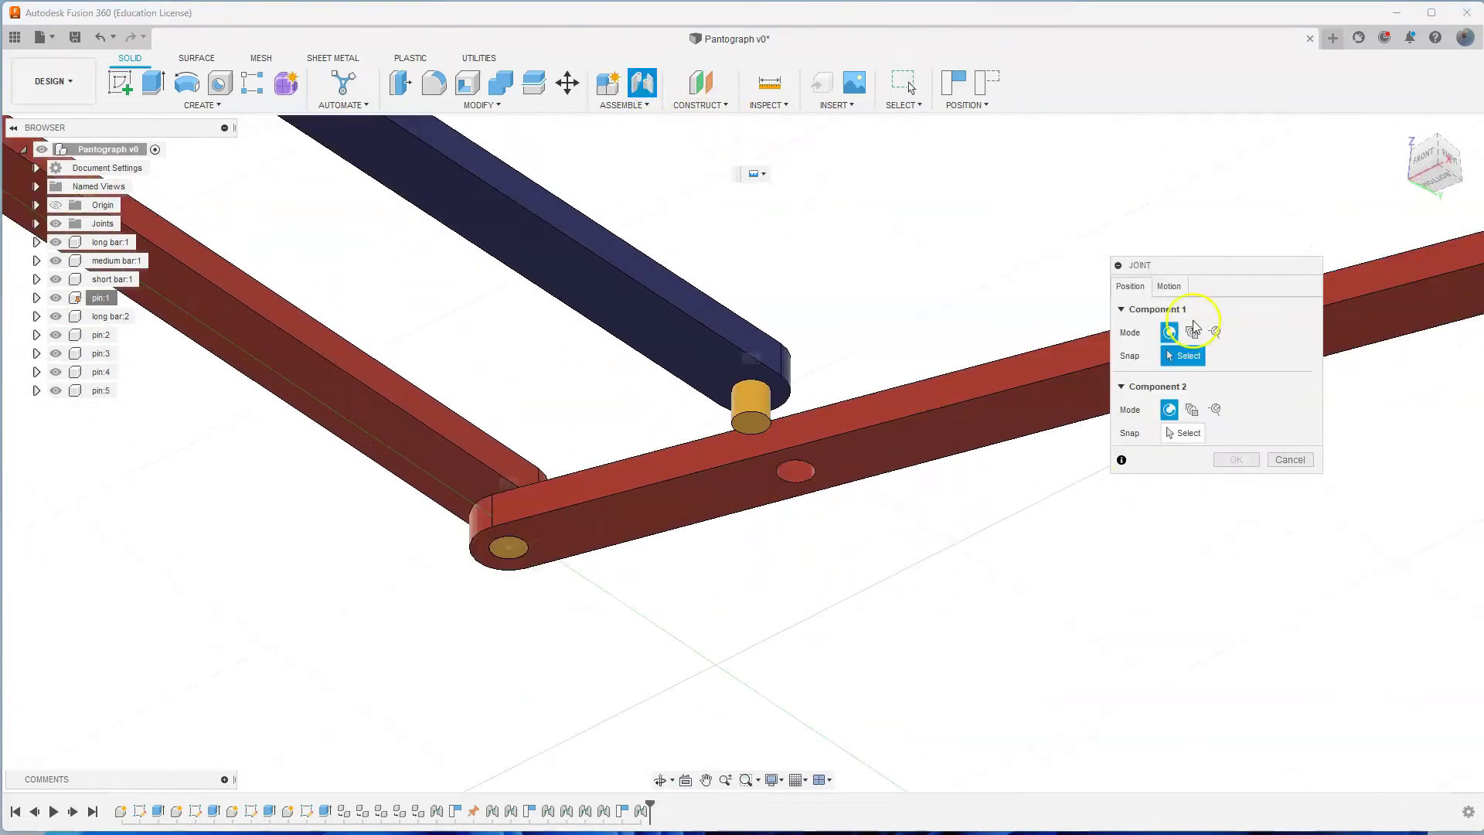
left_click(1183, 284)
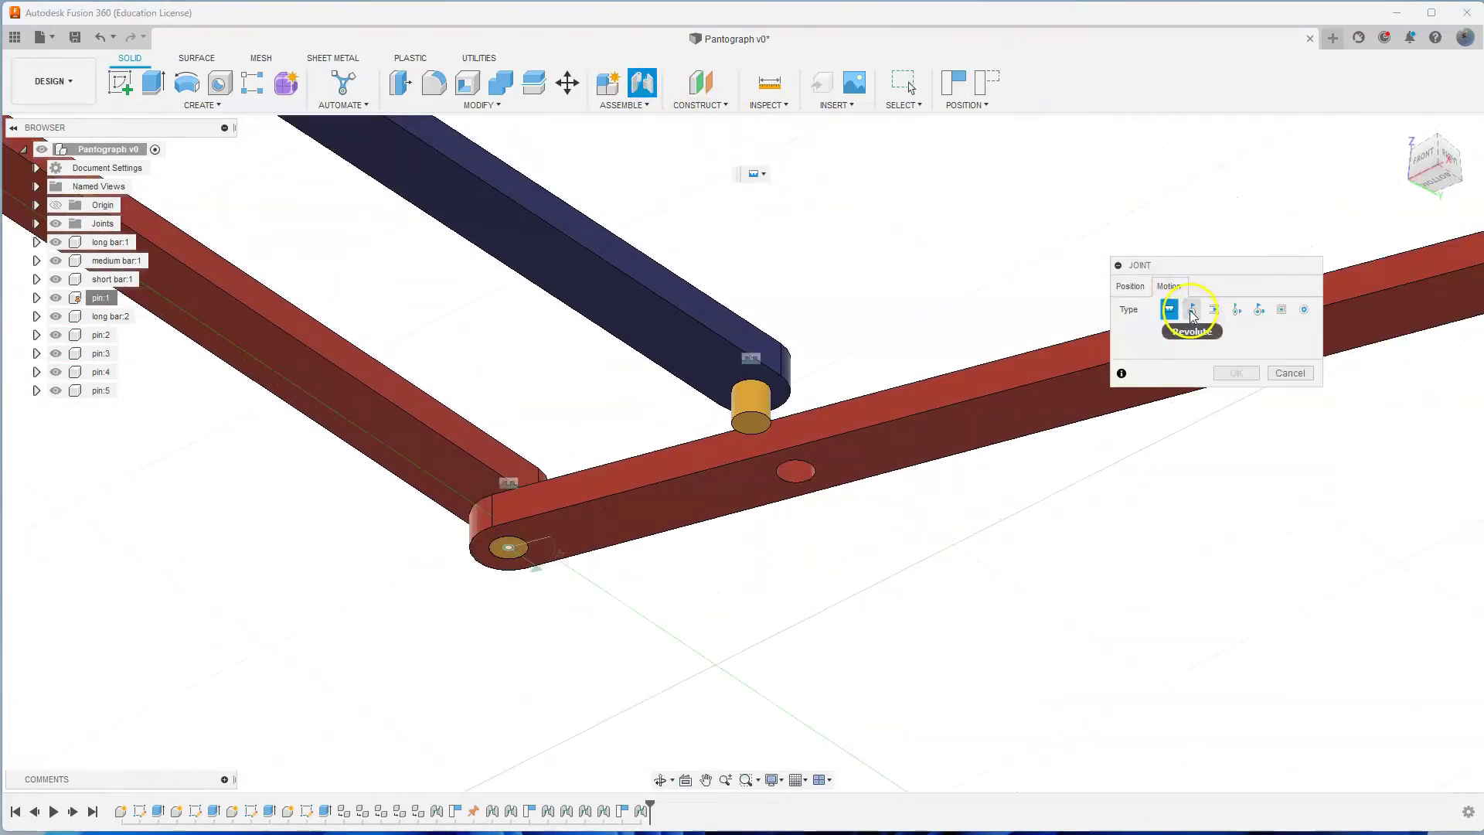
middle_click_drag(863, 534, 933, 648)
left_click(1138, 291)
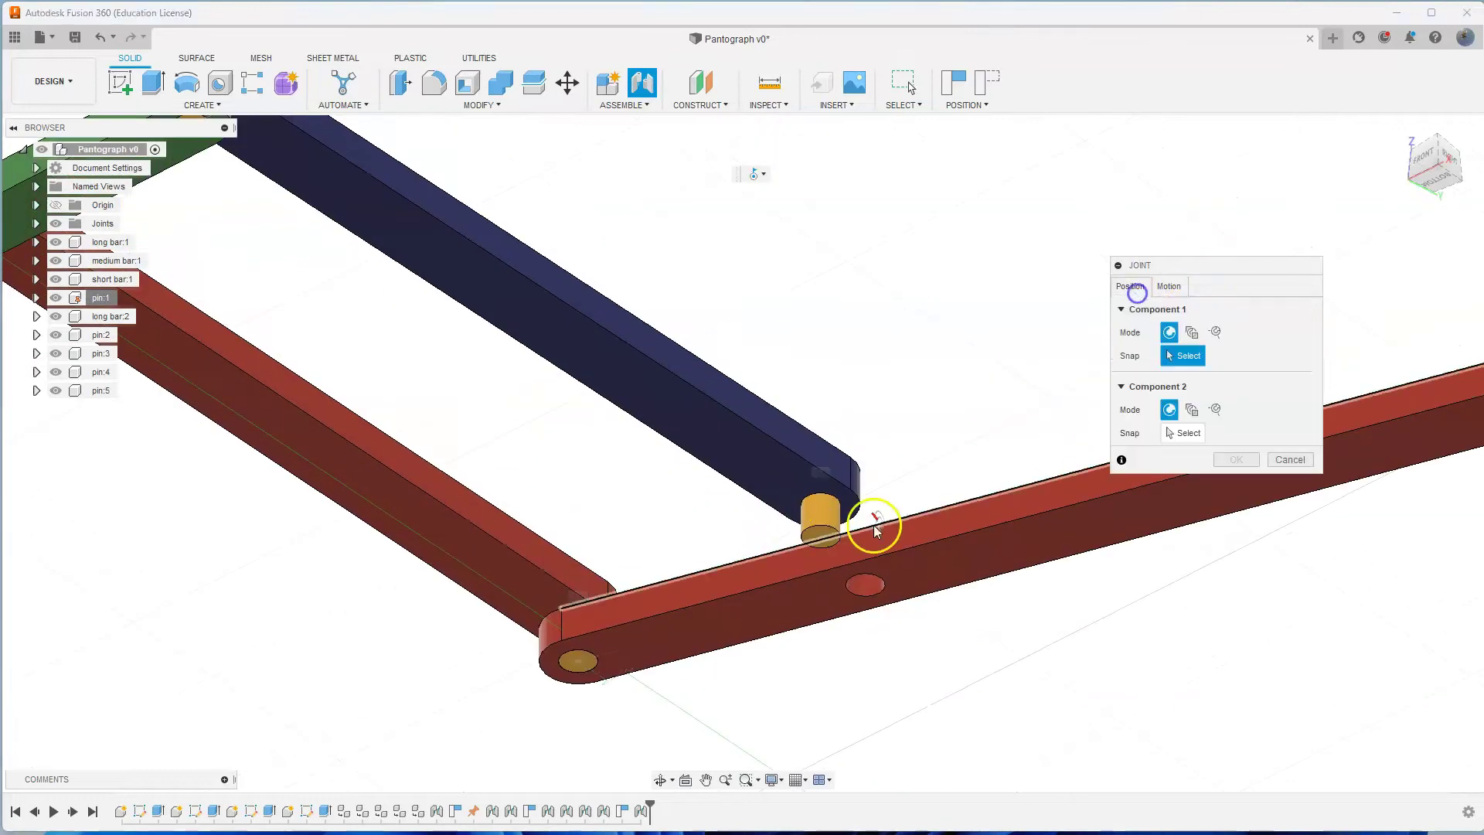
Snap the pin's bottom-face centre to the bottom centre of the second long bar's inner hole and accept the joint.
scroll(827, 539, "up", 3)
left_click(819, 539)
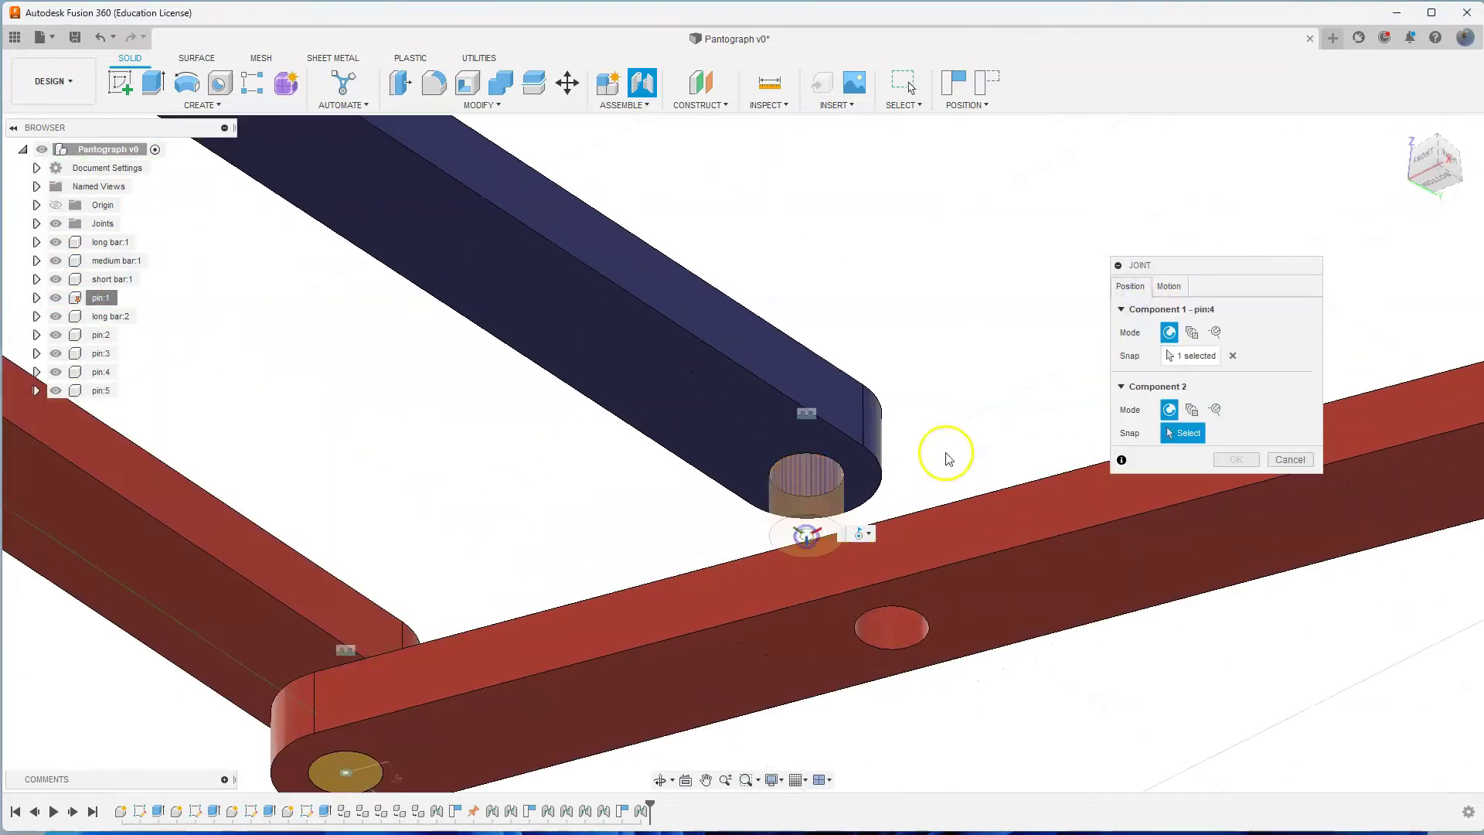
left_click(893, 633)
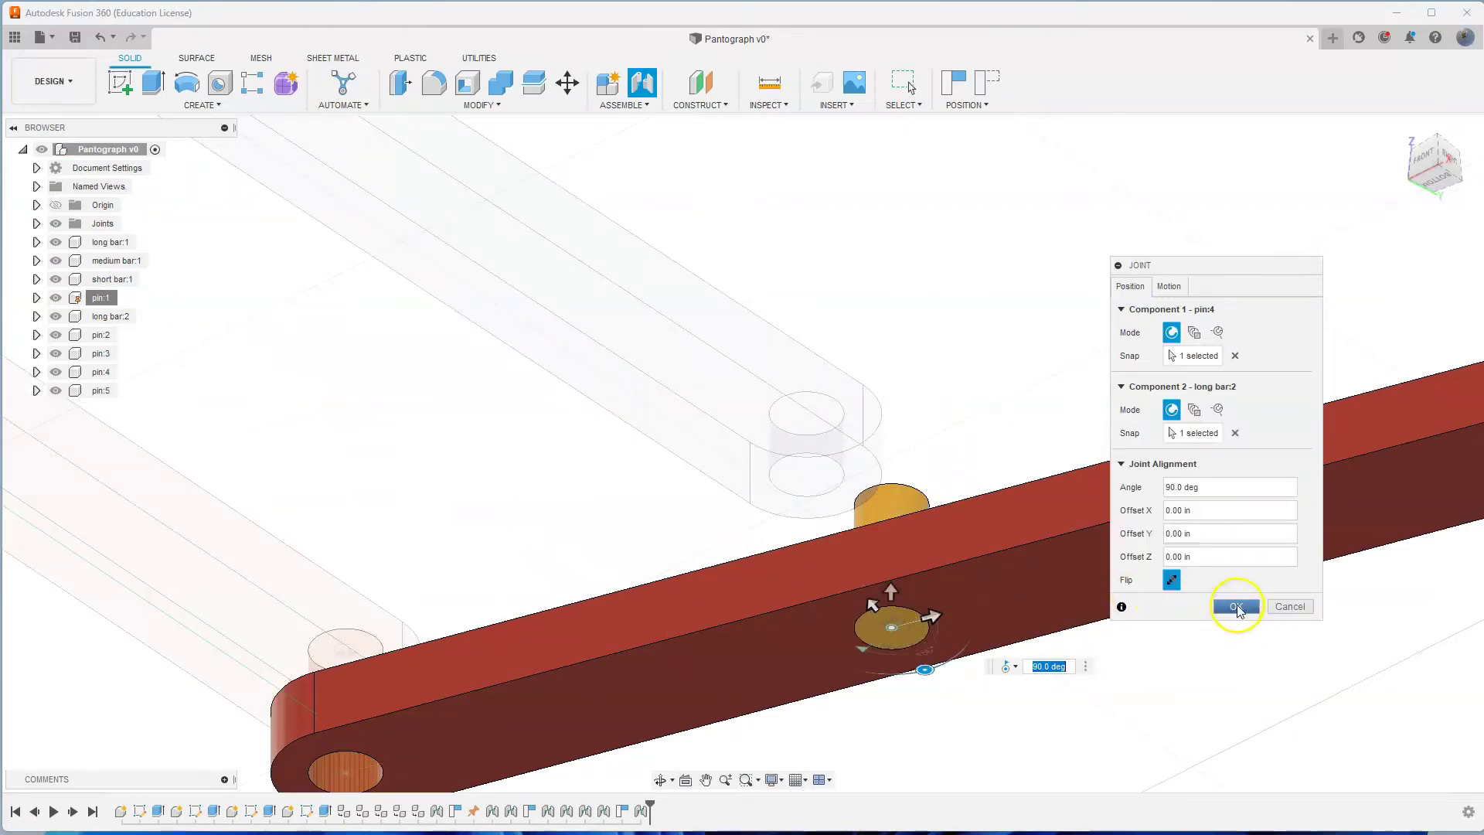
left_click(1236, 607)
From the home view, move the blue medium bar and try moving the first long bar to test the closed linkage.
middle_click_drag(1236, 613, 1152, 446, "shift")
scroll(738, 524, "down", 10)
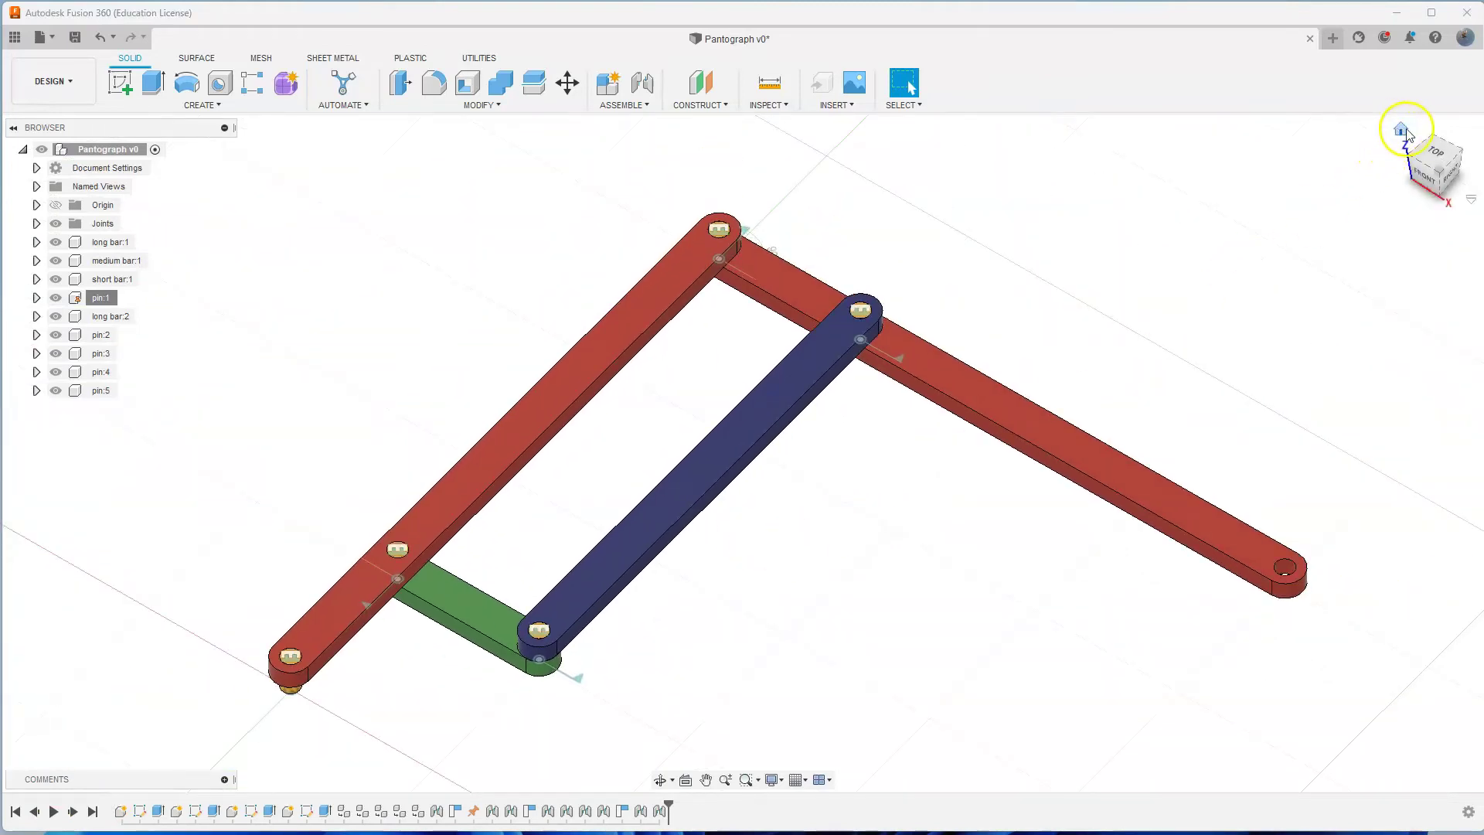
left_click(1406, 130)
middle_click_drag(742, 478, 780, 630)
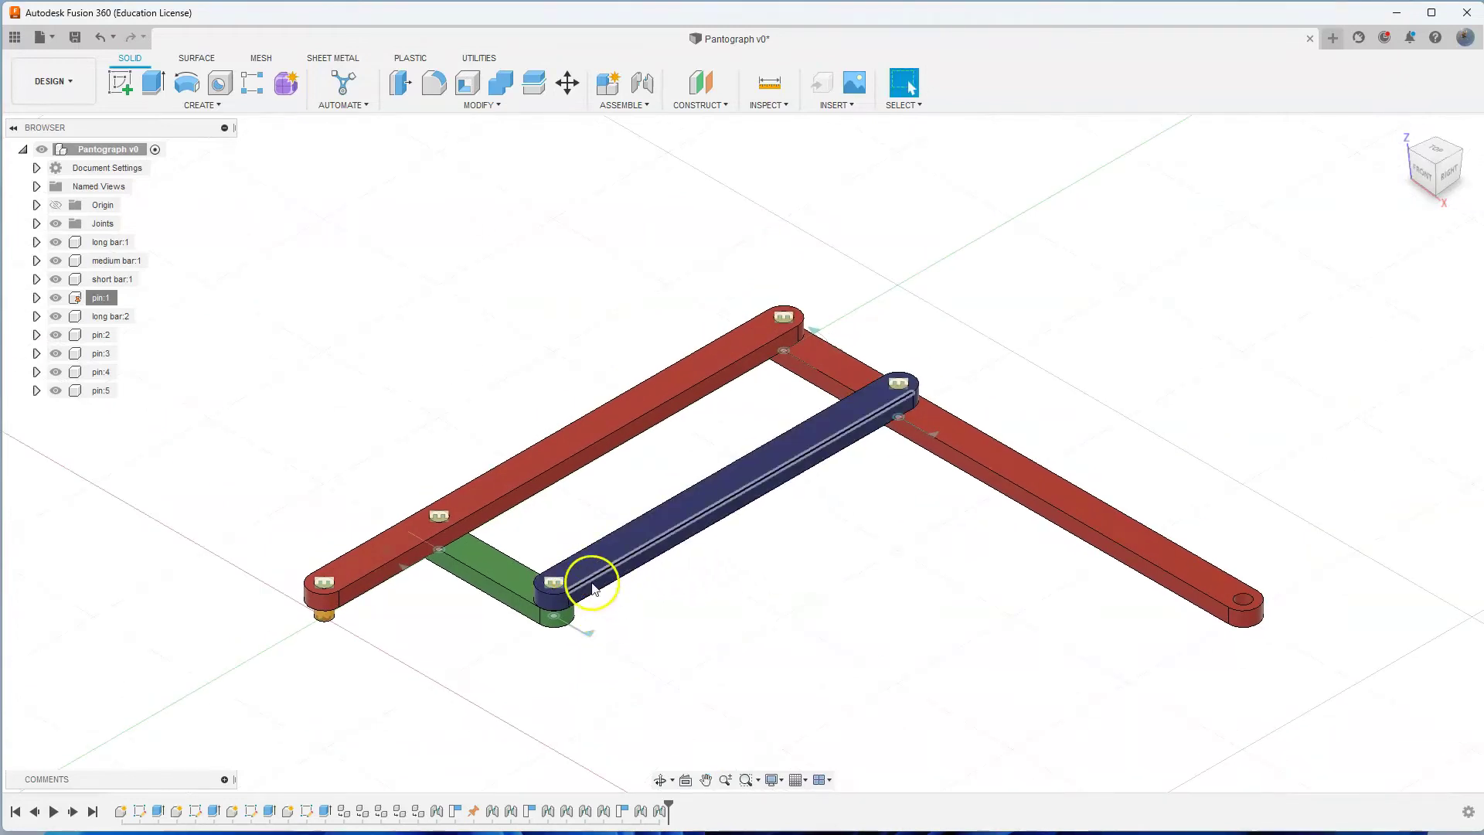
left_click_drag(583, 563, 671, 533)
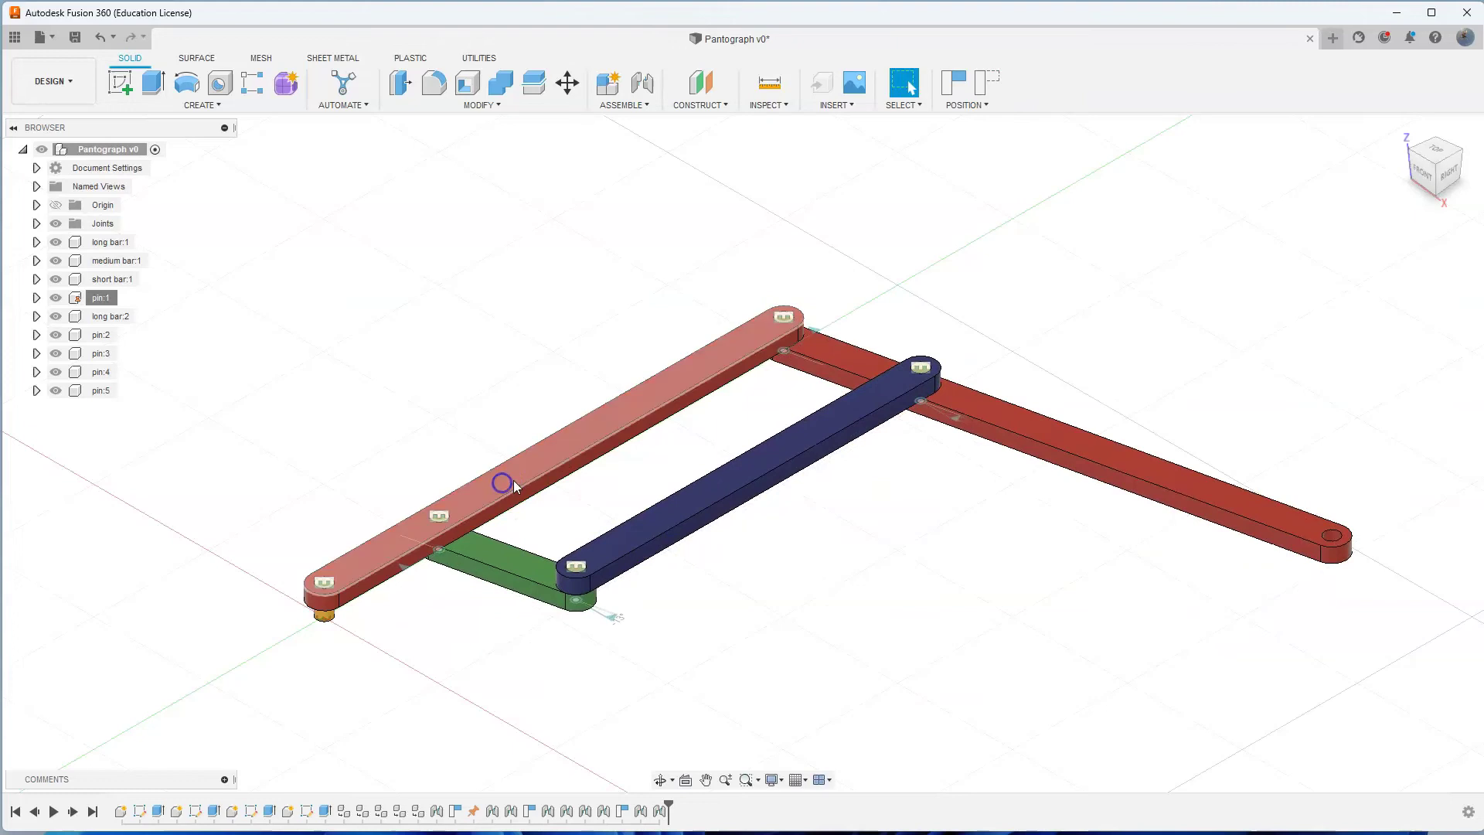
left_click(577, 455)
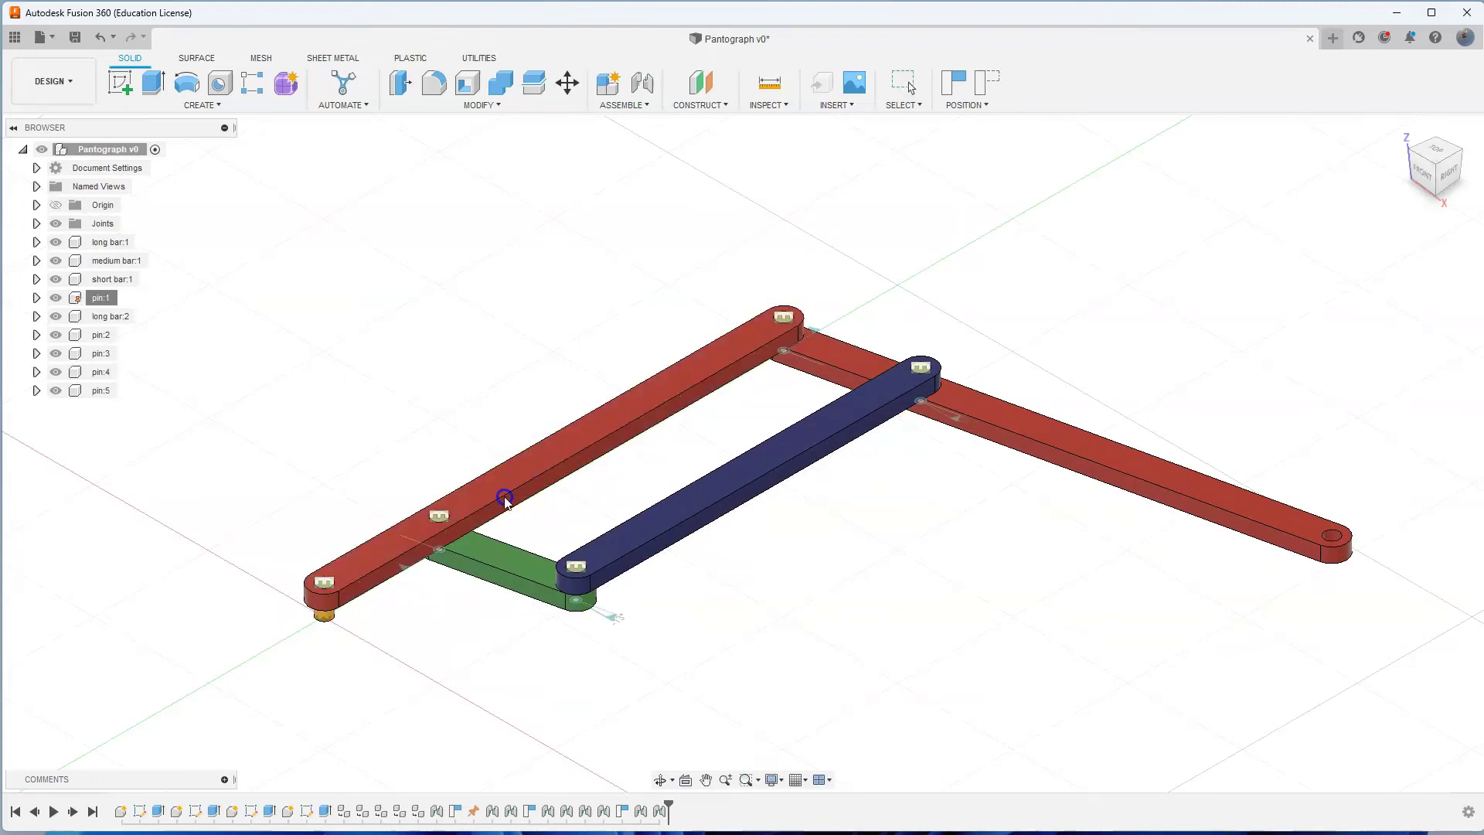
left_click(340, 600)
scroll(344, 601, "up", 5)
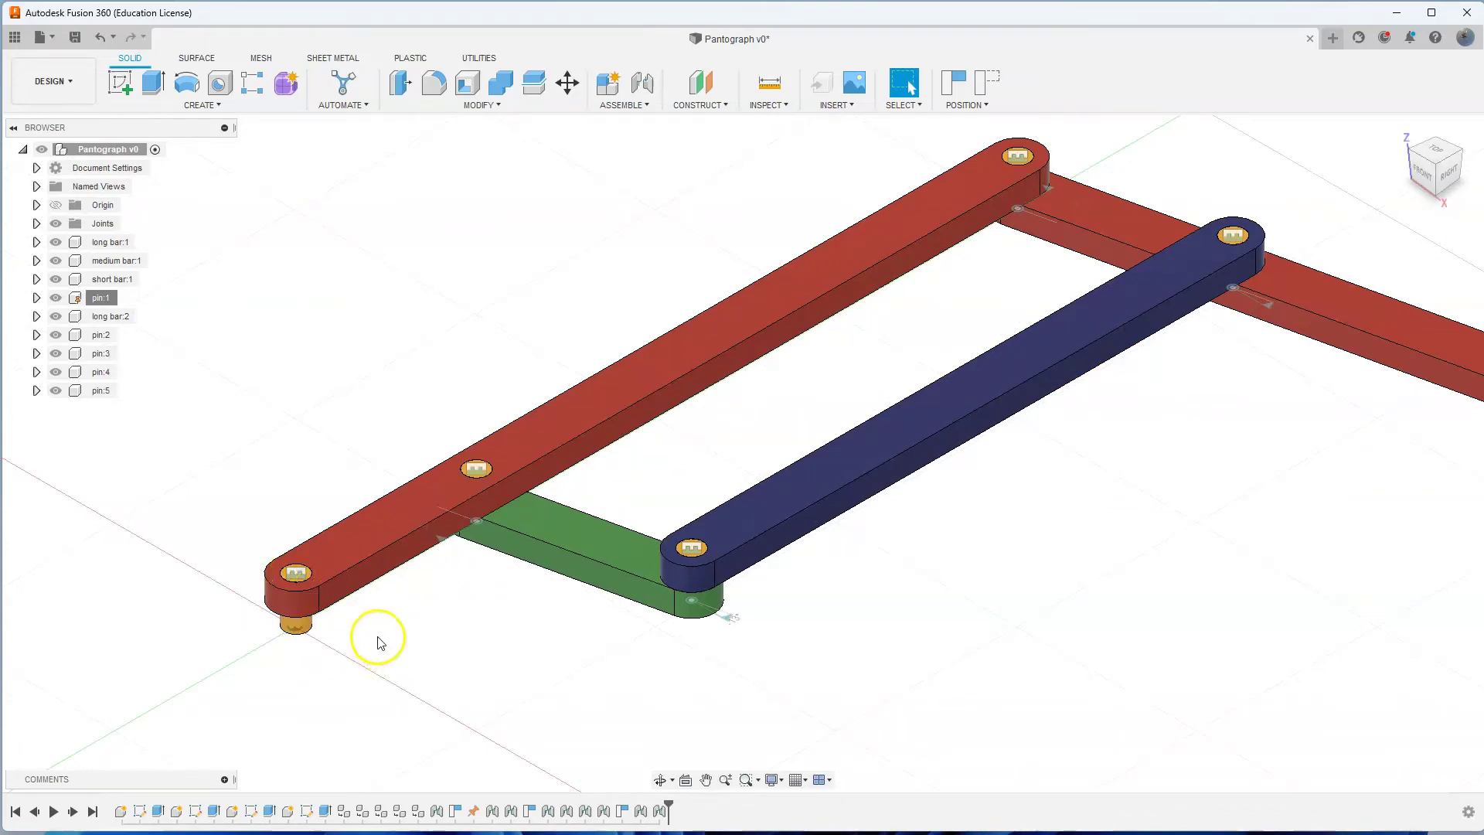
Edit the joint between the grounded end pin and the first long bar, setting its motion to Revolute about the Z axis.
left_click(36, 224)
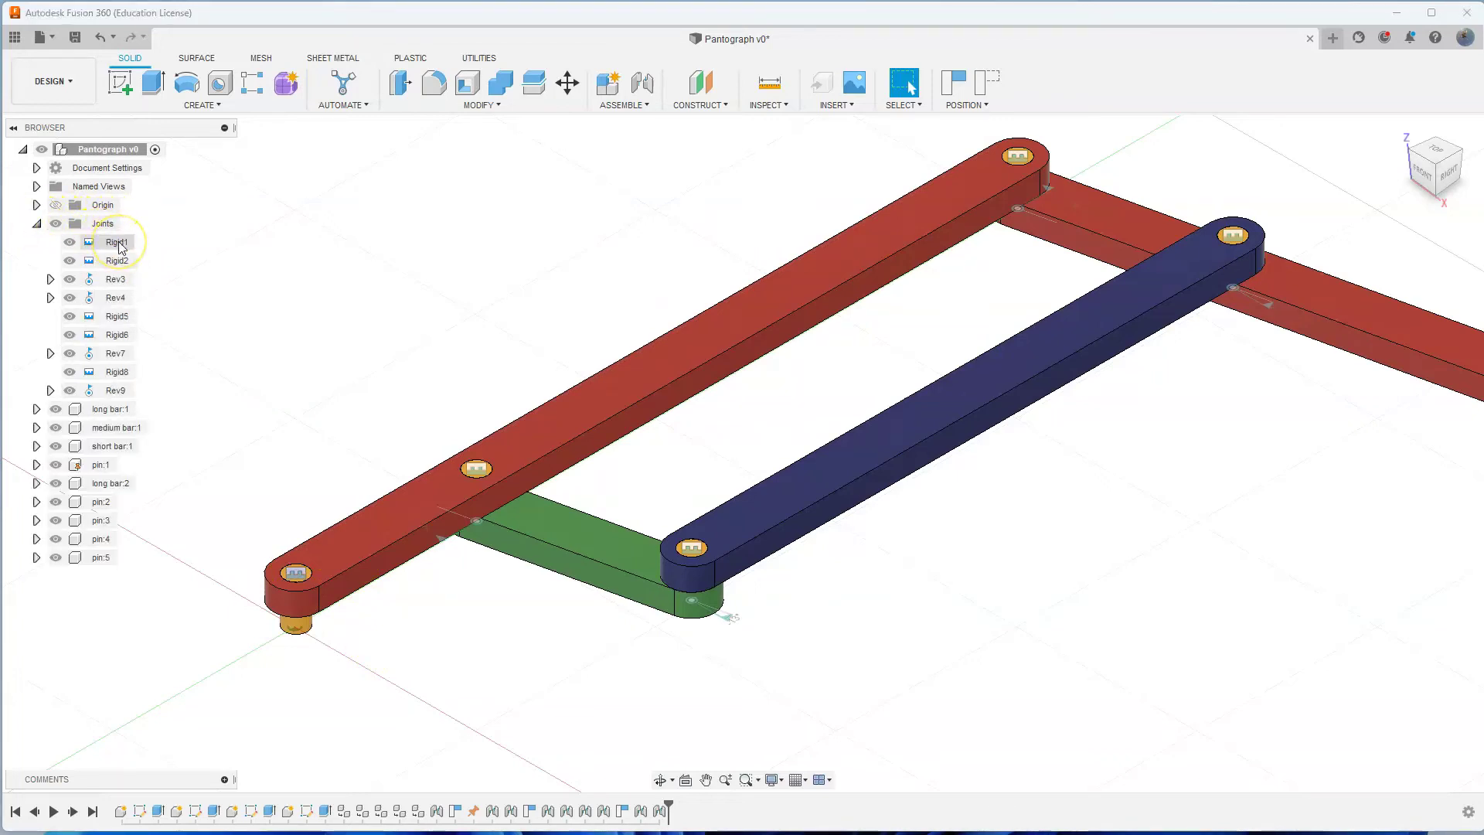
left_click(119, 244)
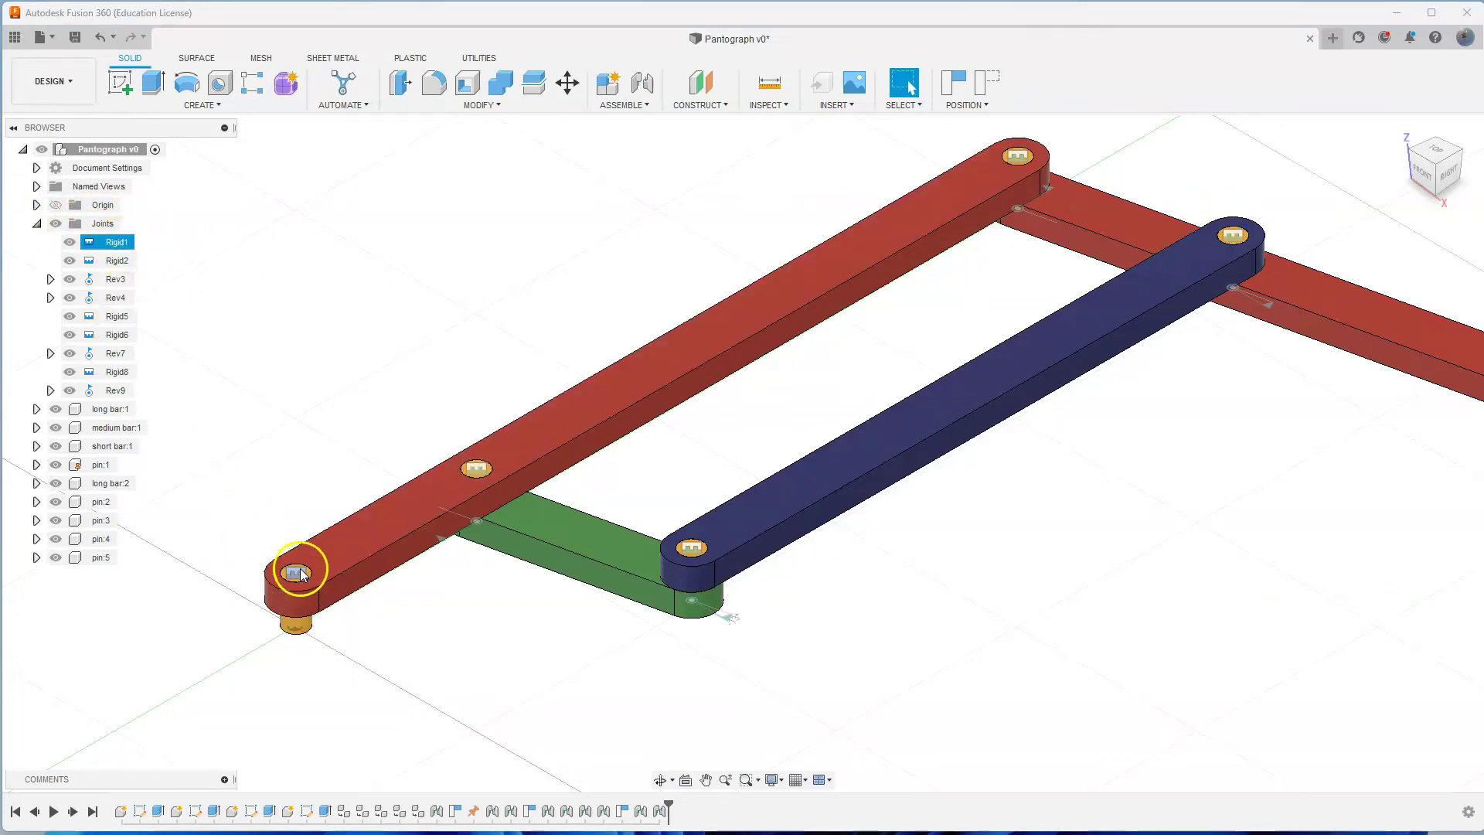
right_click(114, 246)
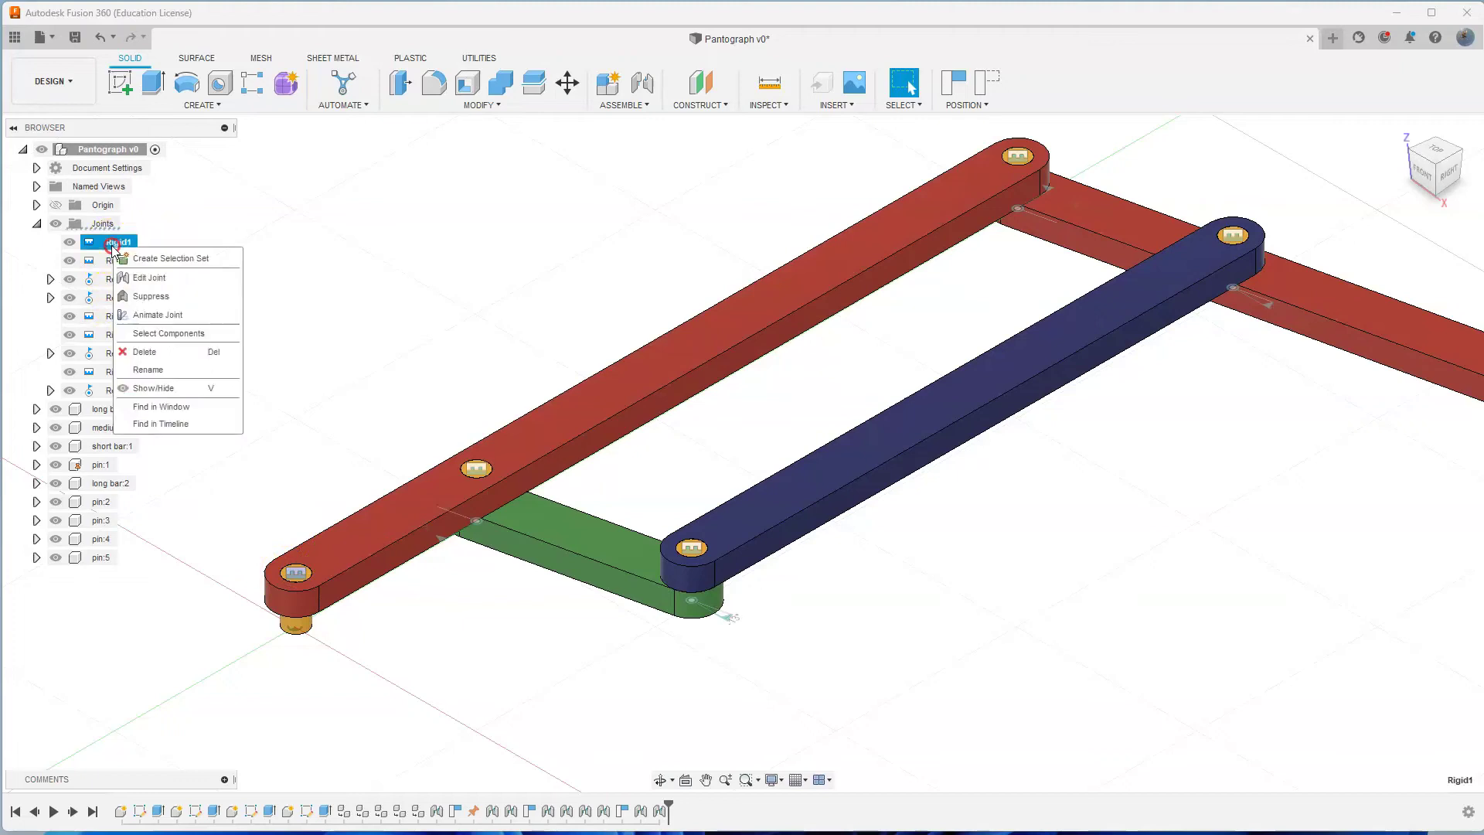
left_click(147, 278)
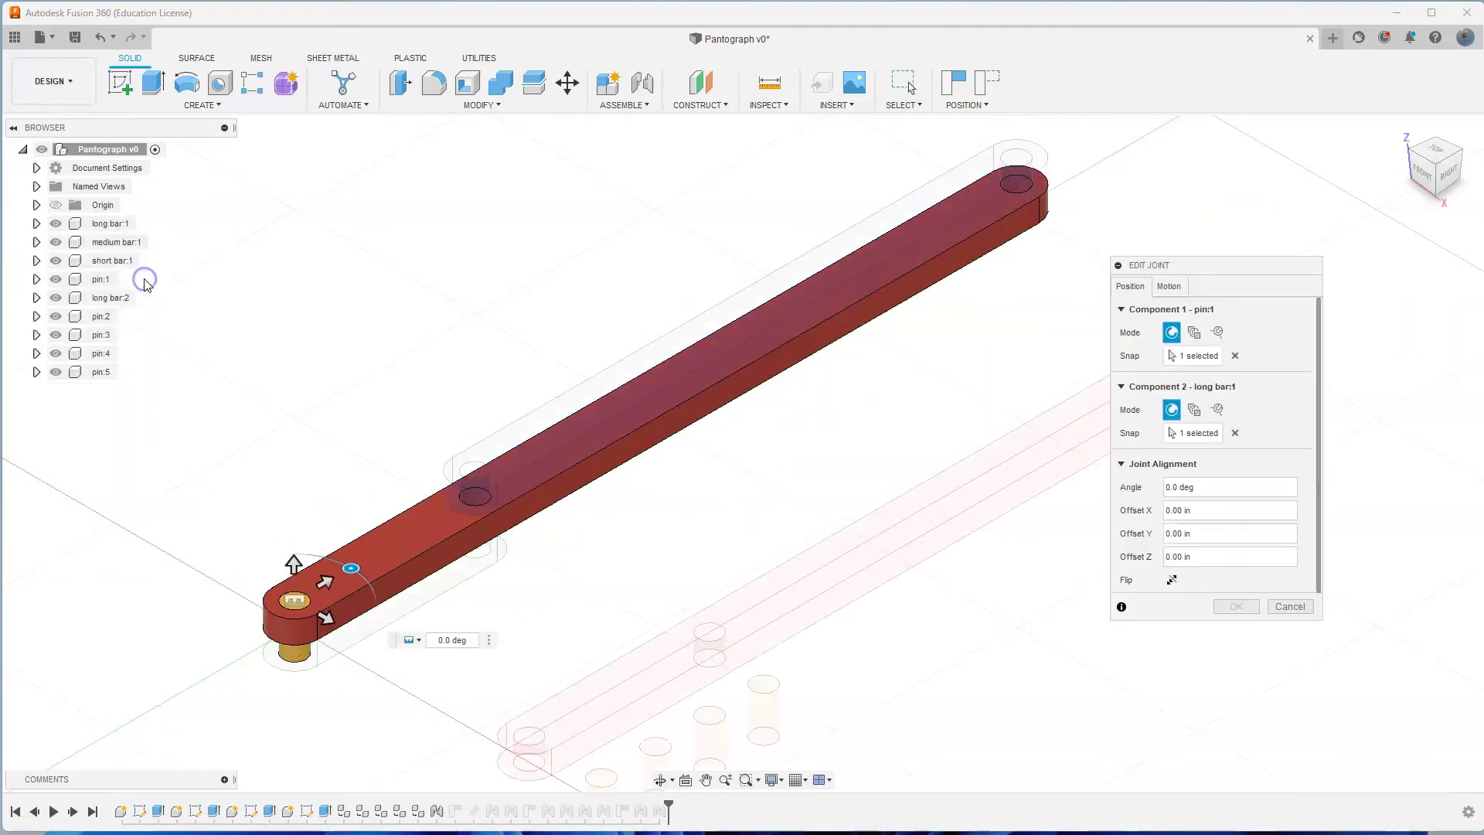
left_click(1169, 287)
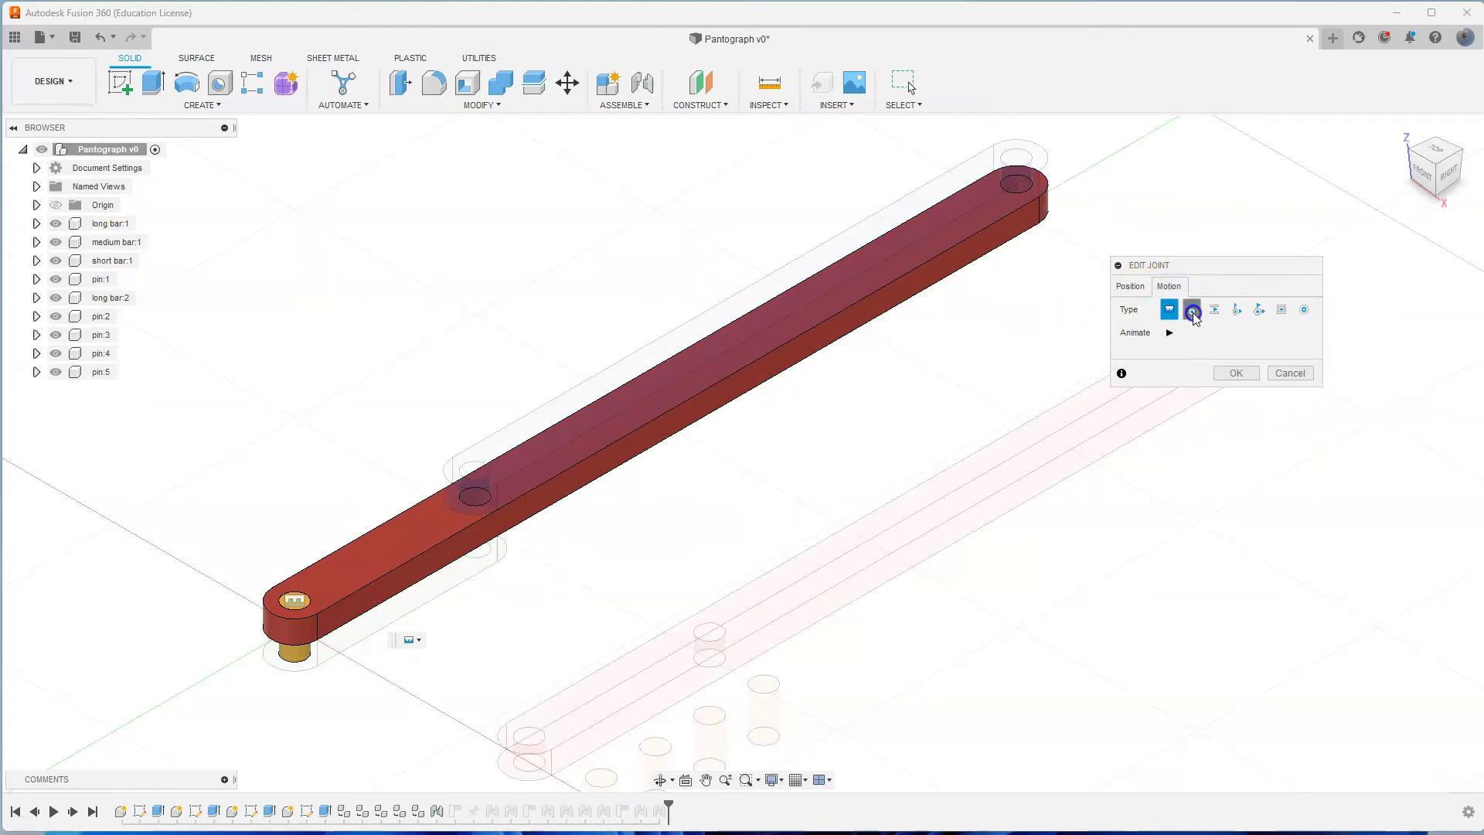
left_click(1192, 311)
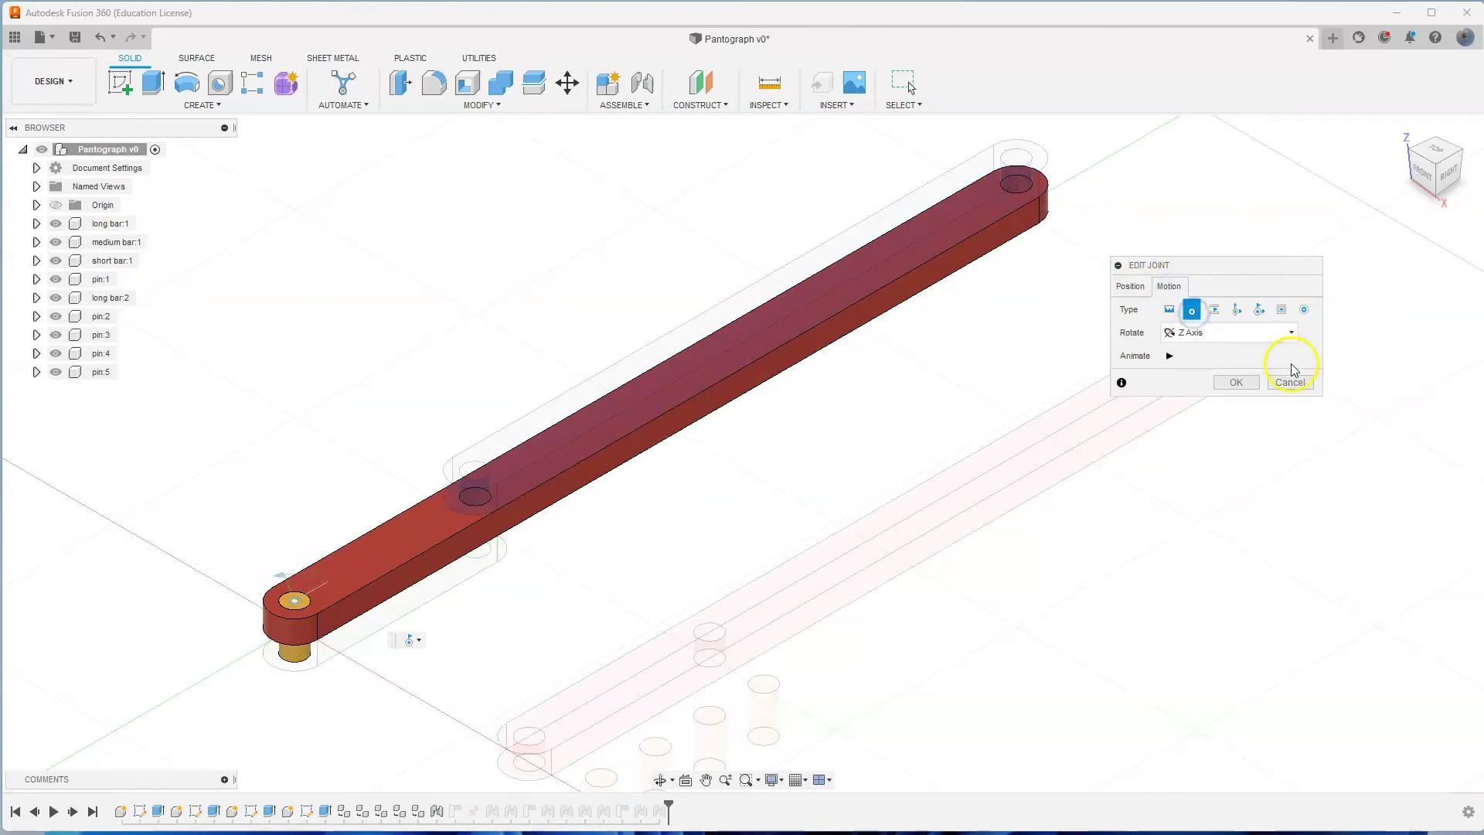
left_click(1238, 383)
Swing the whole linkage about its grounded pin and flex the bars to test the pantograph's movement.
left_click_drag(846, 525, 298, 544)
left_click_drag(753, 523, 743, 474)
scroll(982, 550, "down", 2)
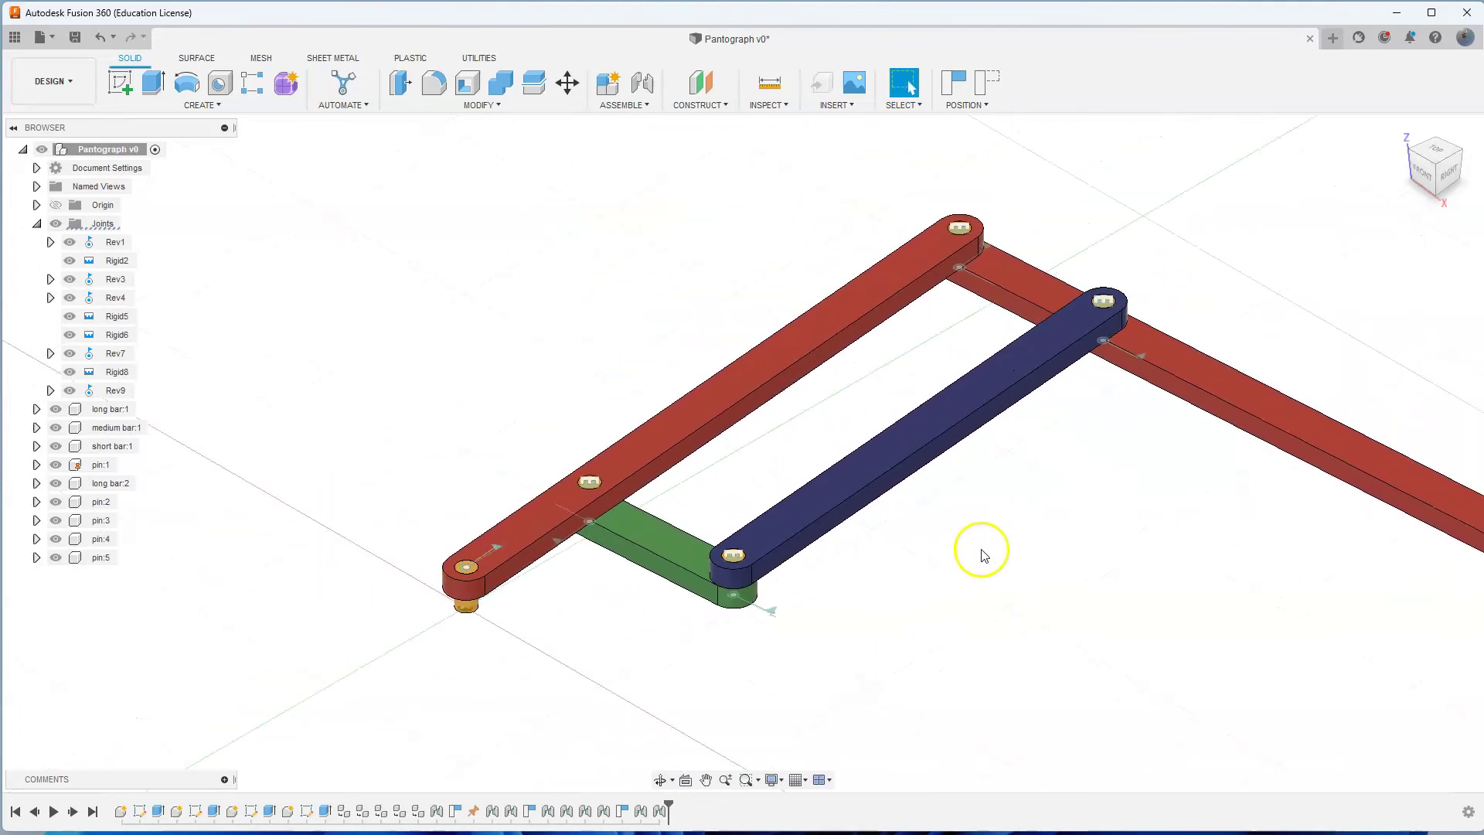
scroll(982, 551, "down", 1)
middle_click_drag(840, 658, 867, 672, "shift")
left_click_drag(849, 566, 779, 573)
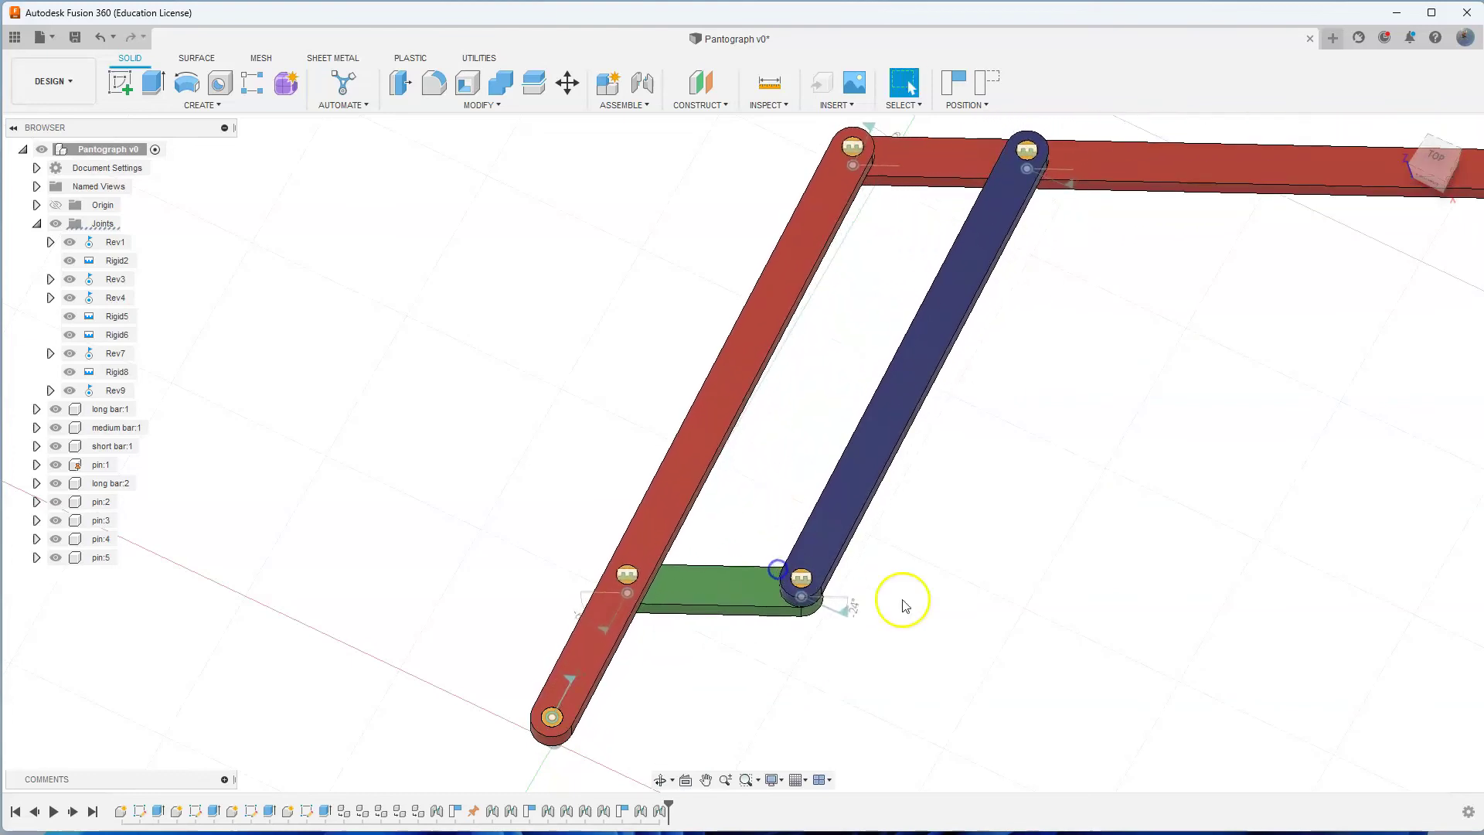
From the top view, move the linkage so the first long bar and blue bar stand nearly vertical and the short bar horizontal.
left_click(1433, 157)
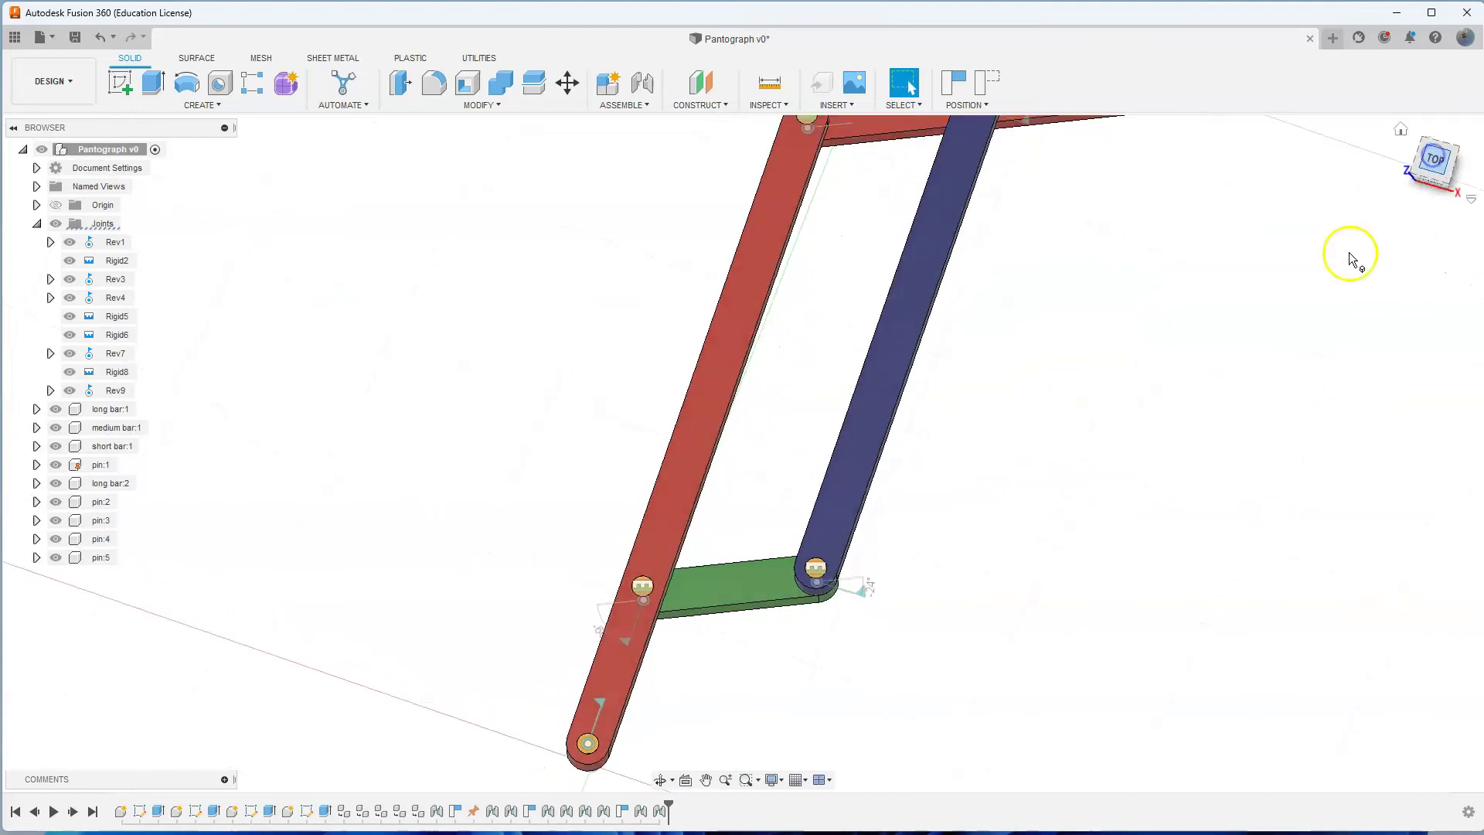
mouse_move(722, 441)
left_mouse_down()
mouse_move(703, 455)
mouse_move(706, 441)
left_mouse_up()
left_click_drag(848, 471, 872, 551)
left_click(958, 611)
scroll(940, 657, "down", 2)
middle_click_drag(899, 666, 841, 627)
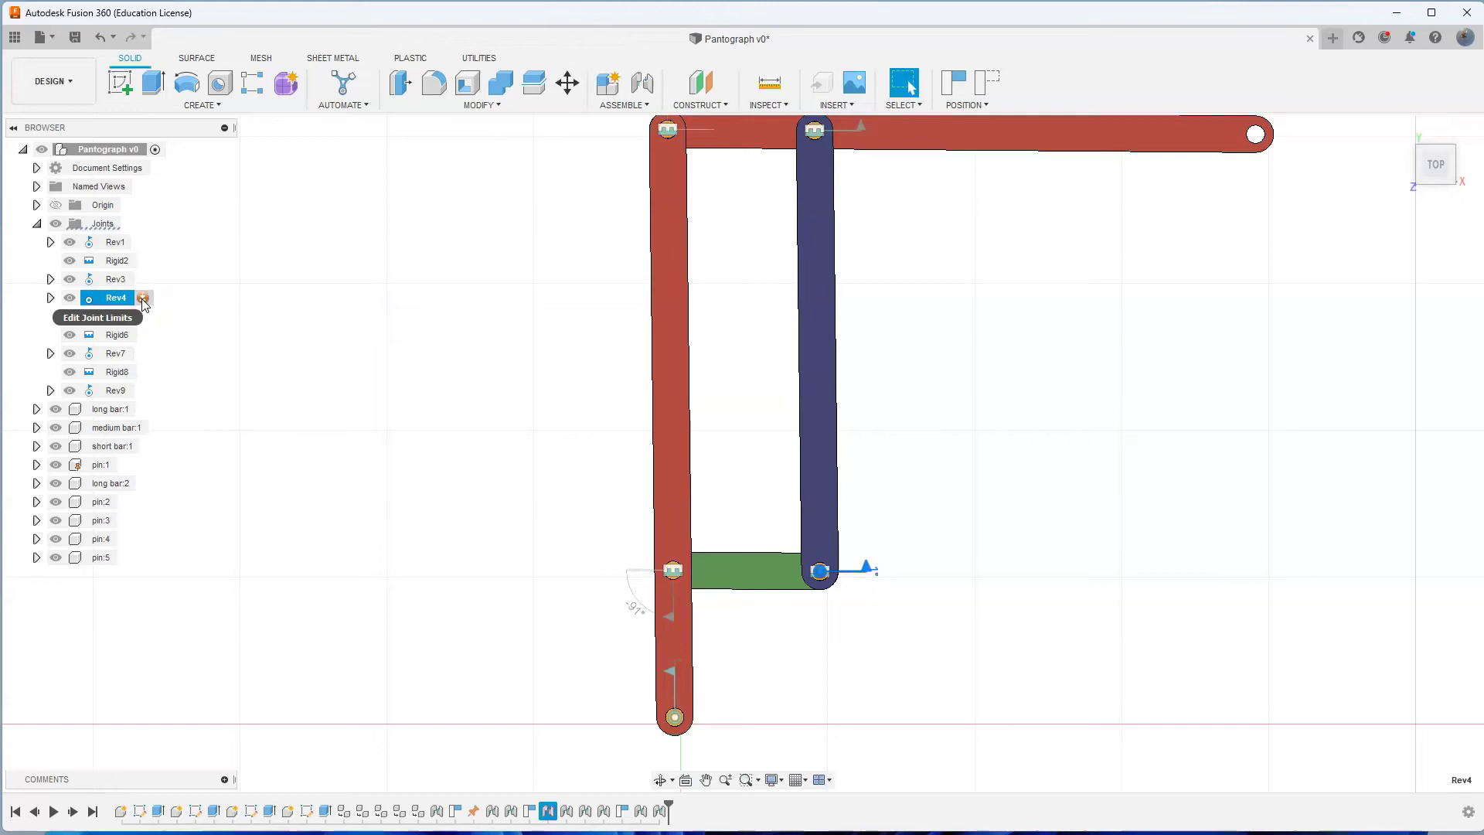
left_click(143, 298)
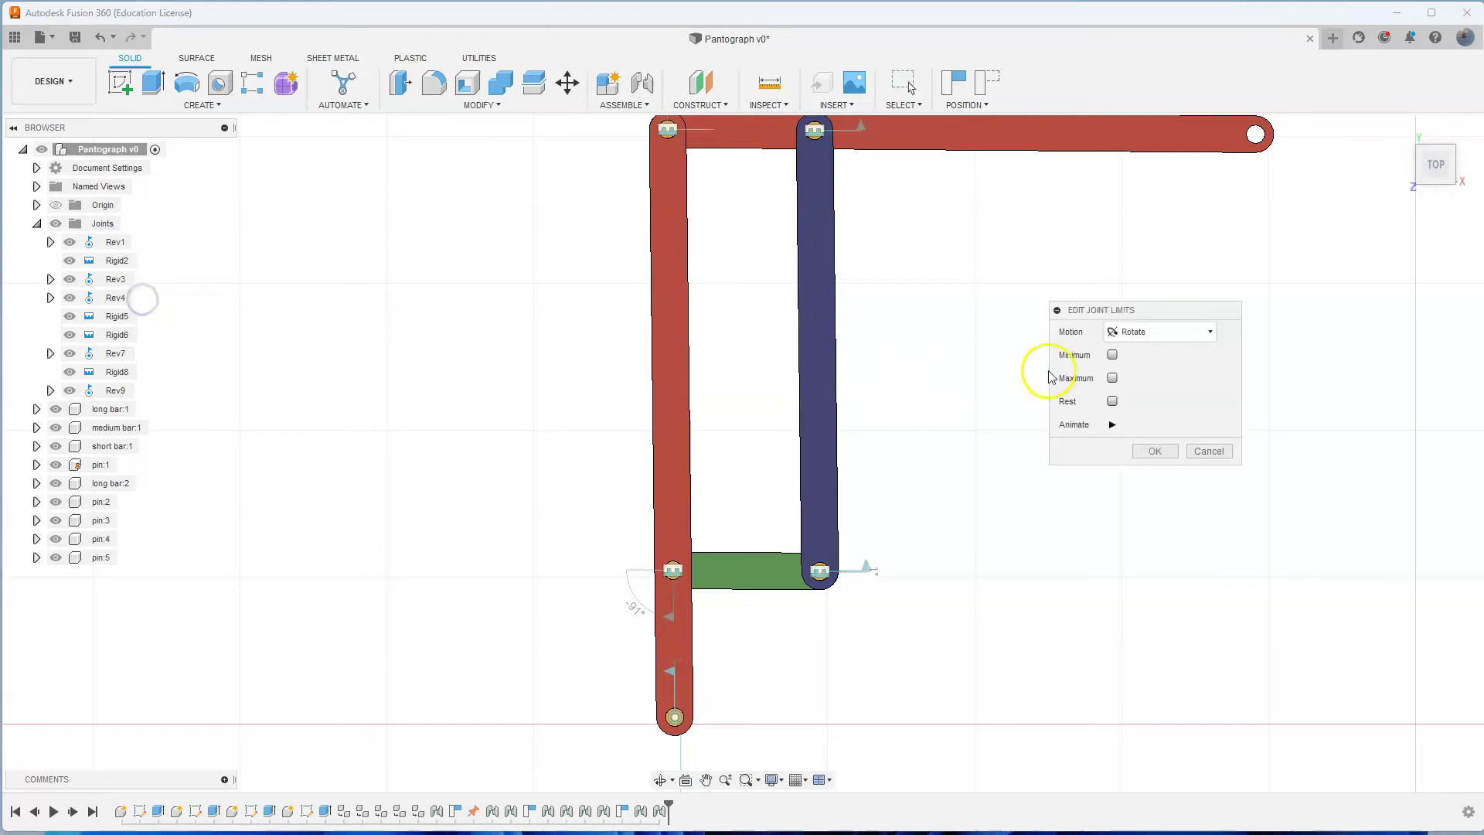
left_click_drag(1131, 311, 1036, 337)
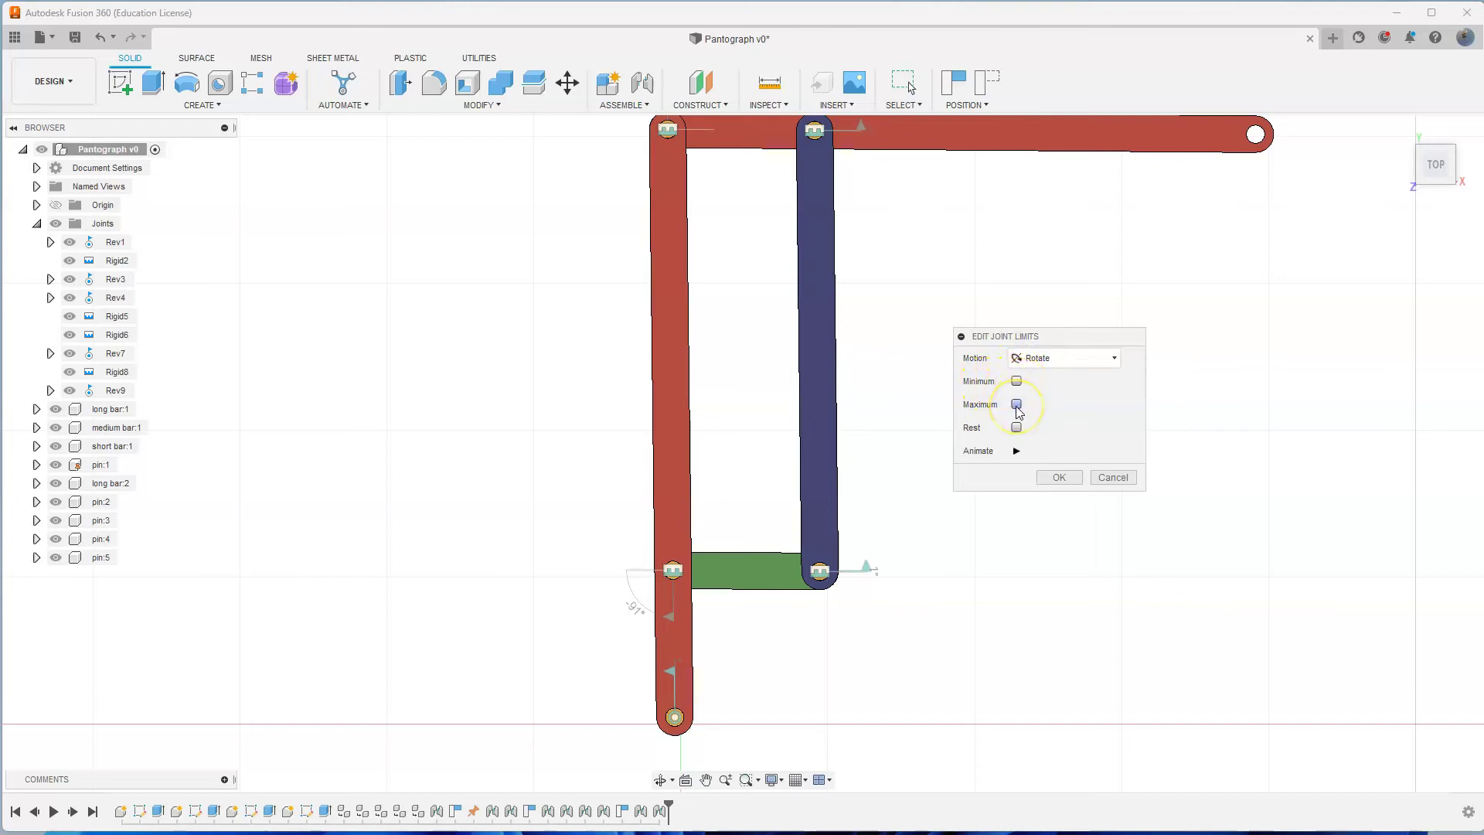
left_click(1113, 478)
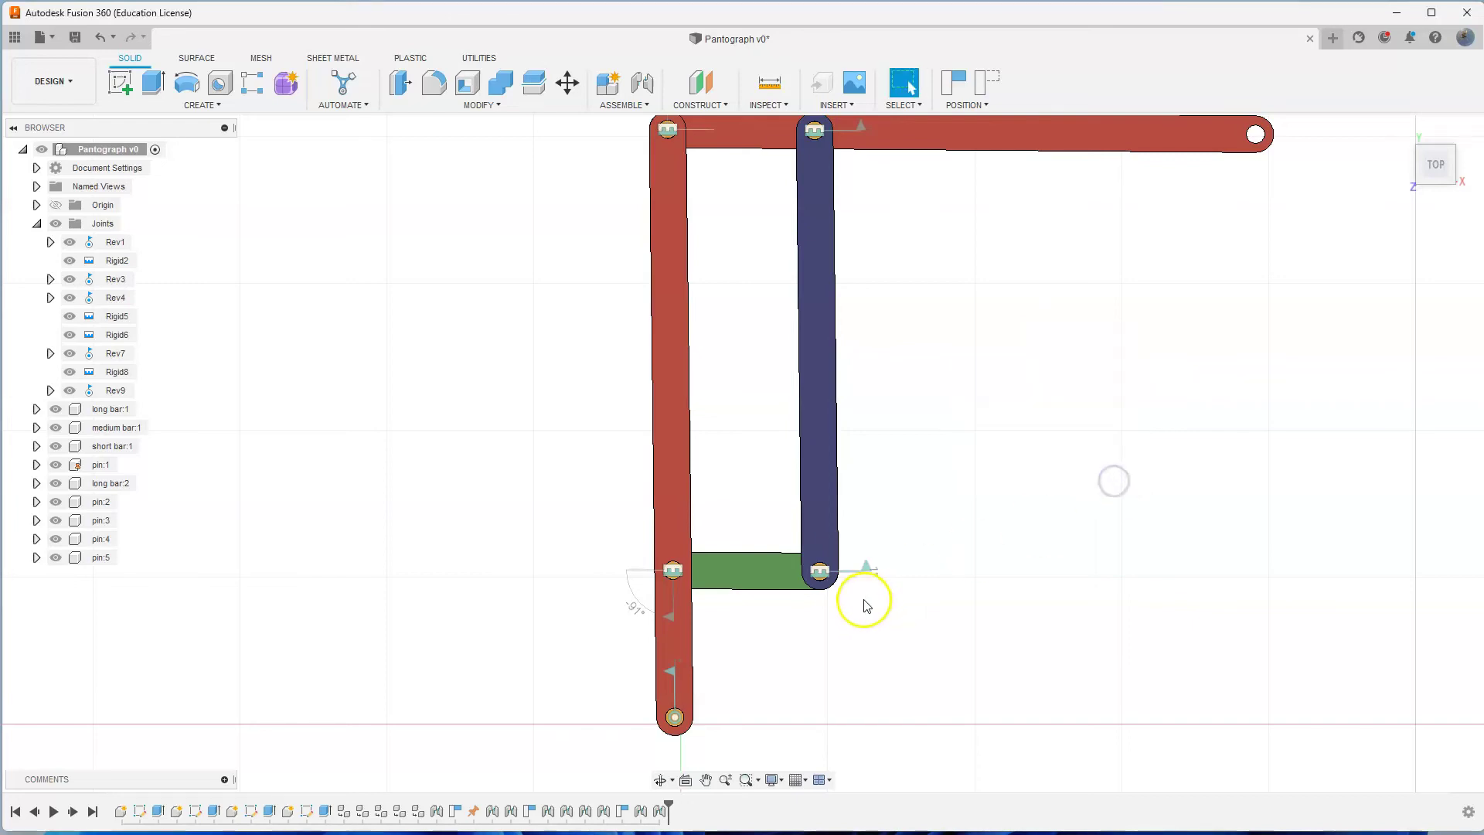
Fold the linkage by swinging the blue medium bar against the first long bar, and examine the joint angle at contact.
scroll(865, 606, "up", 2)
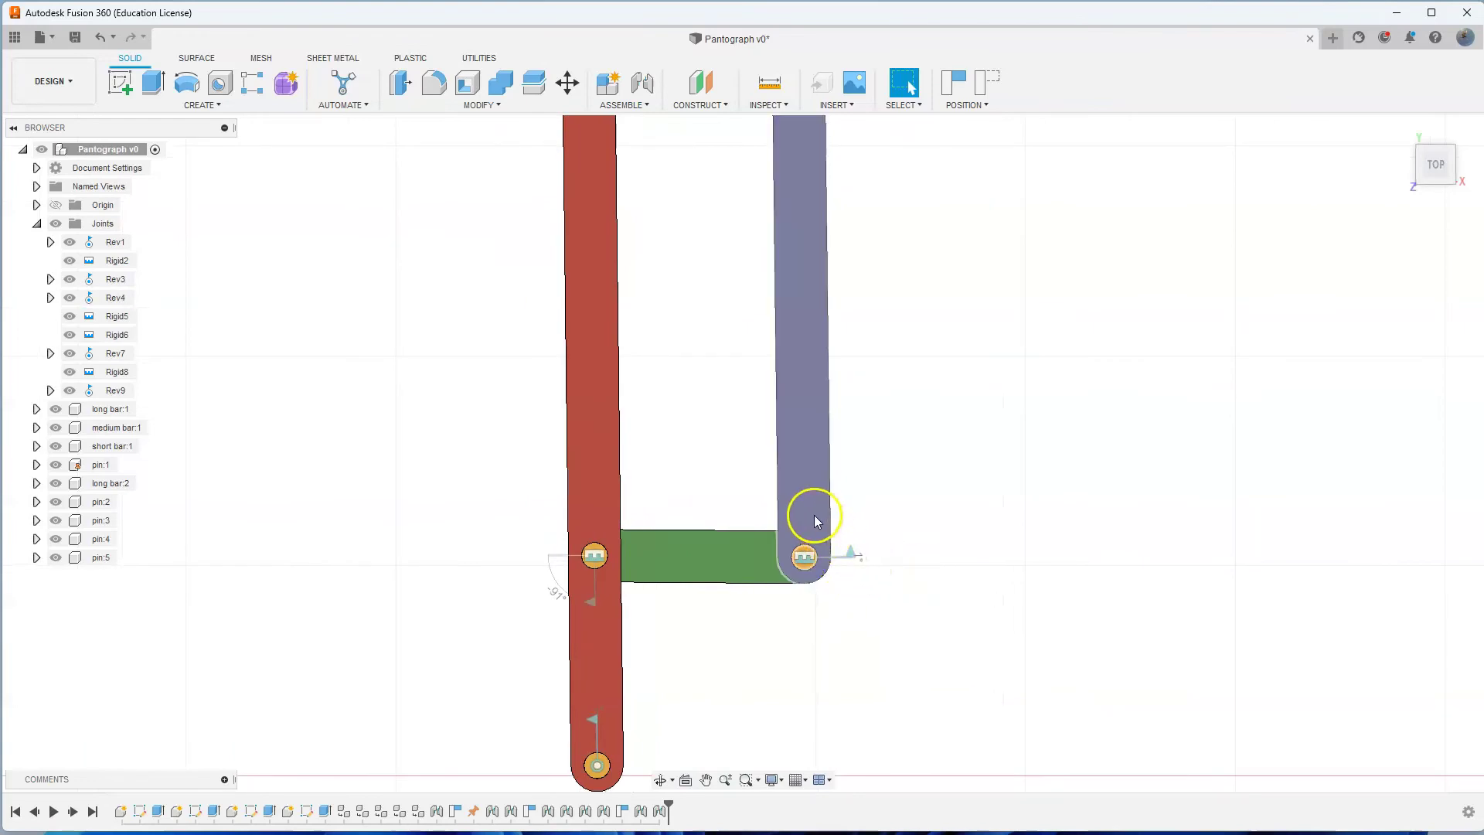
left_click_drag(823, 516, 700, 321)
left_click(843, 470)
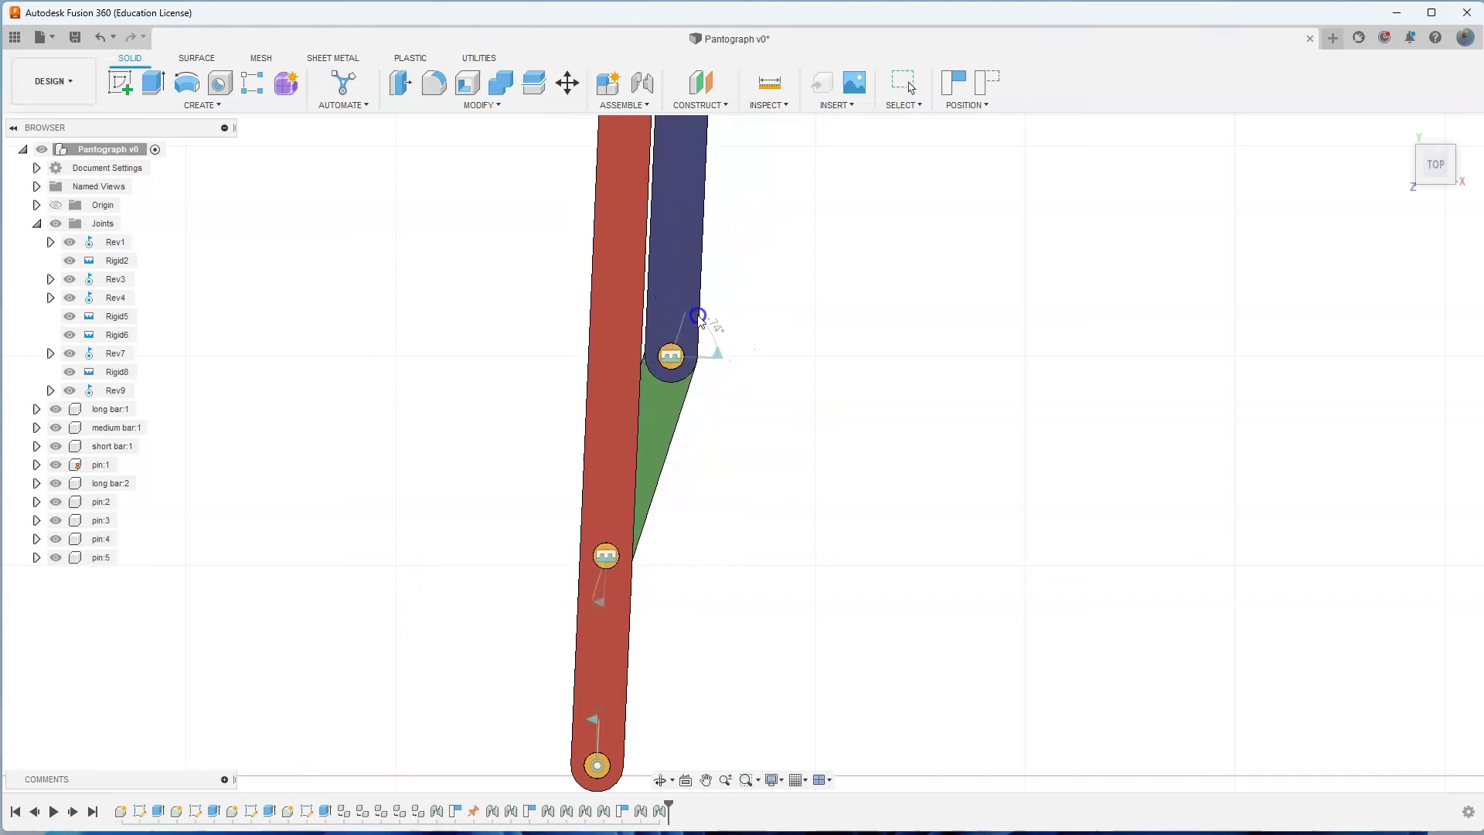
scroll(755, 283, "down", 3)
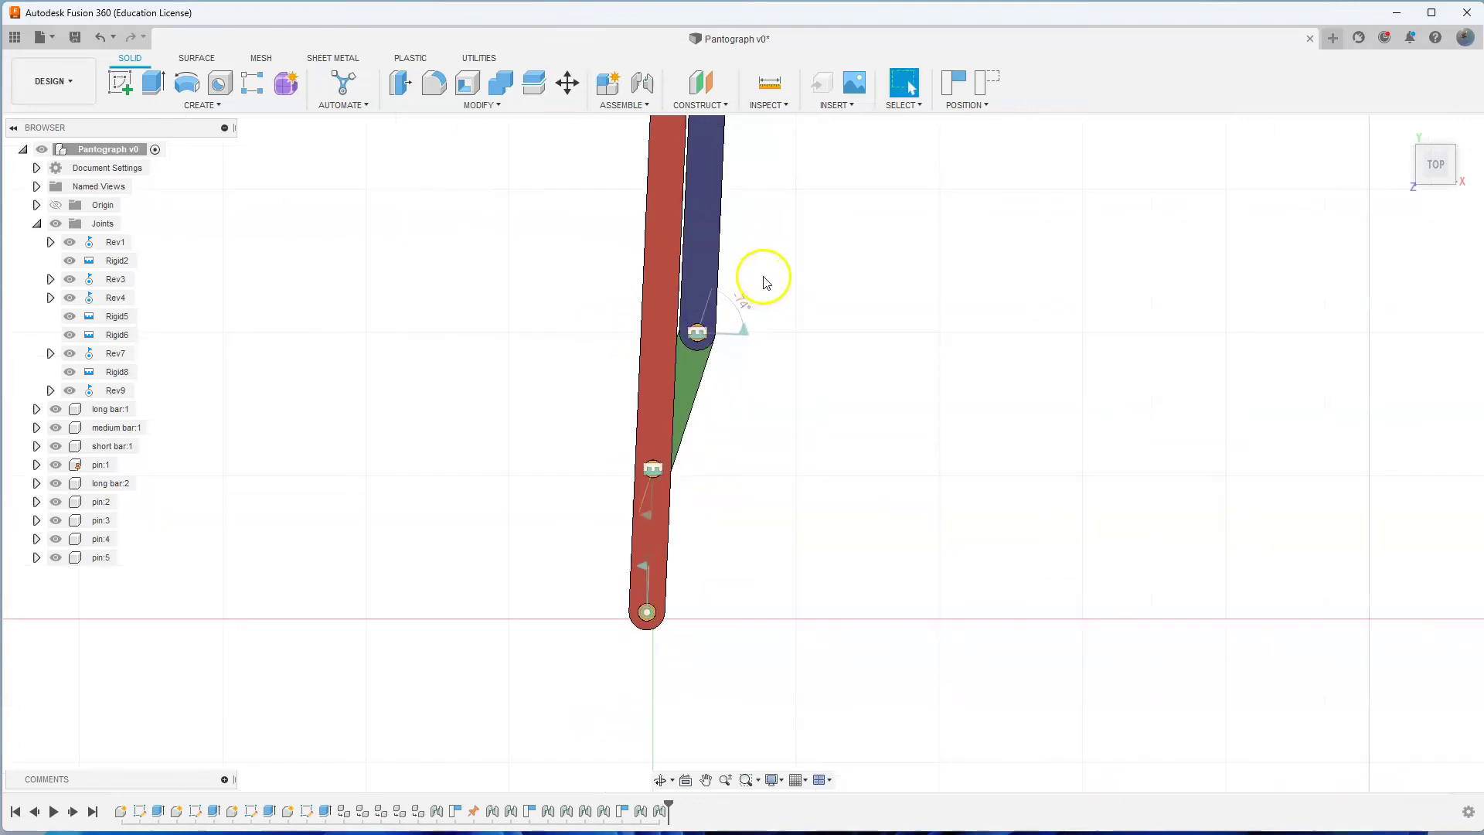
middle_click_drag(795, 242, 765, 453)
left_click(737, 519)
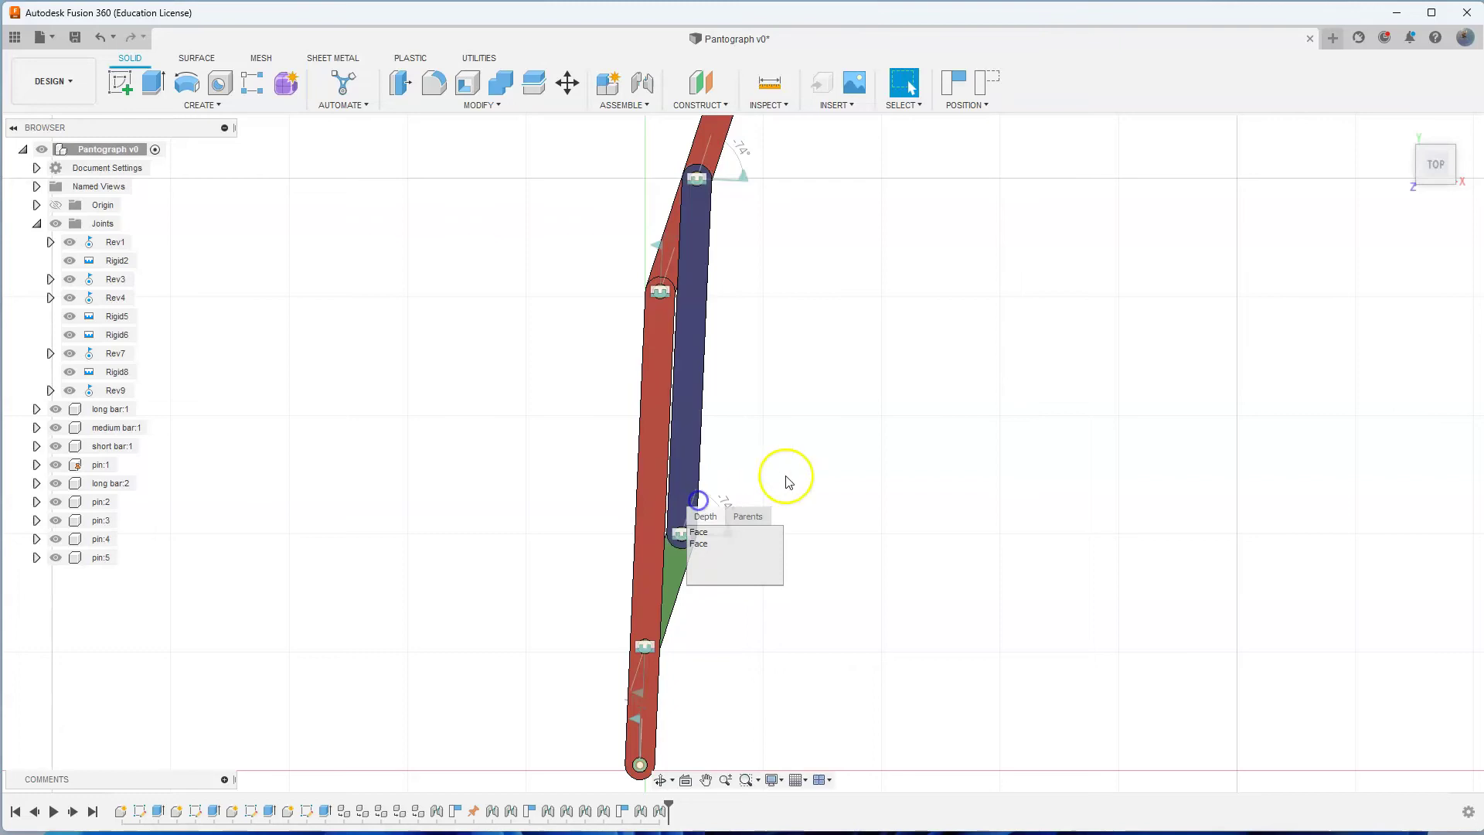
Fold the linkage in the opposite direction to its other extreme and reopen it with the short bar nearly horizontal.
left_click_drag(693, 453, 722, 672)
middle_click_drag(763, 646, 796, 448)
scroll(791, 486, "up", 2)
scroll(791, 482, "up", 2)
left_click_drag(731, 532, 792, 384)
left_click(824, 438)
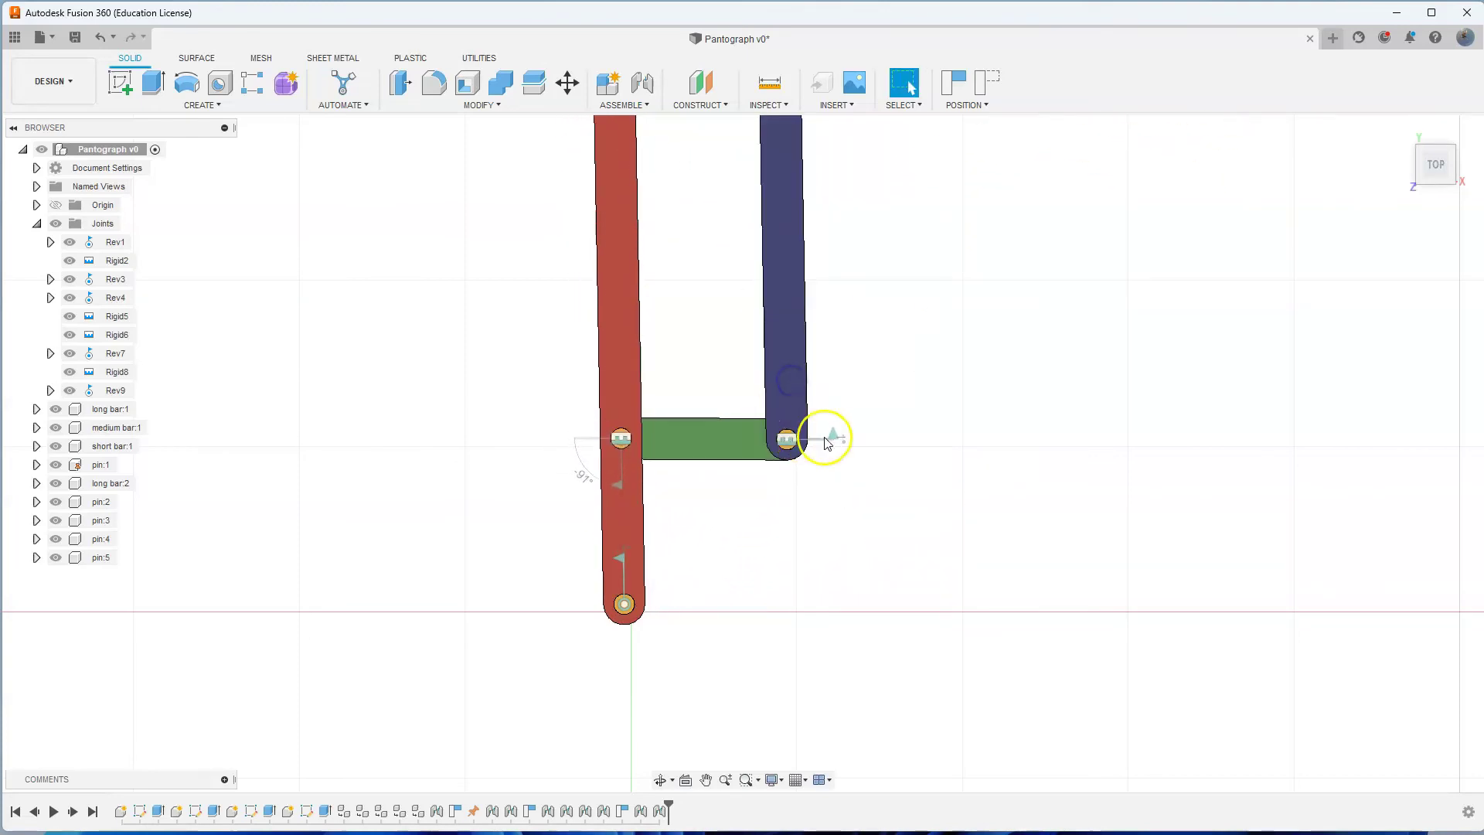
Limit the rotation of the revolute joint between the short and blue medium bars to a minimum of -74 deg and maximum of 74 deg.
middle_click_drag(828, 516, 782, 626)
scroll(677, 595, "down", 1)
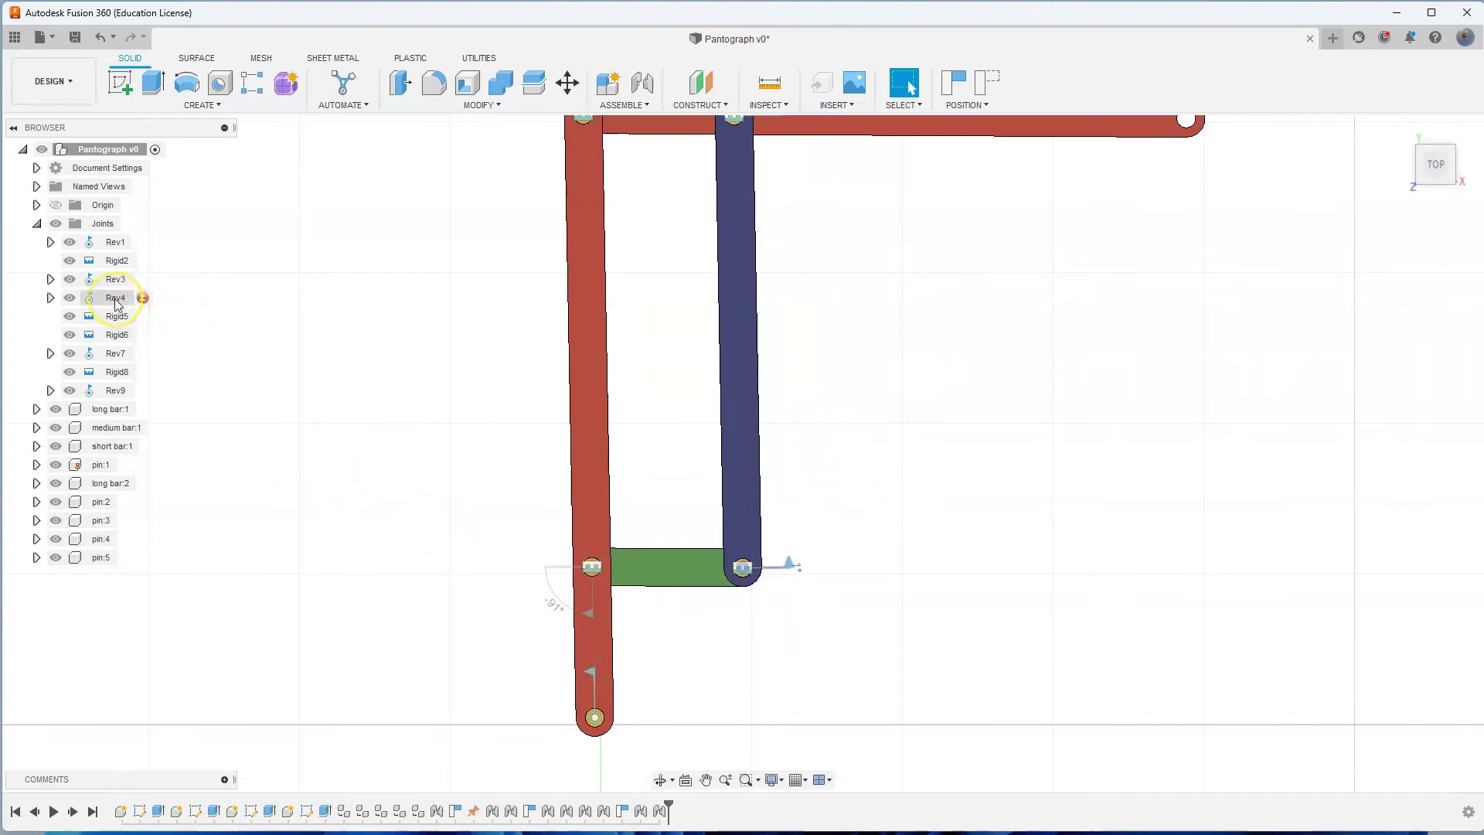
left_click(144, 299)
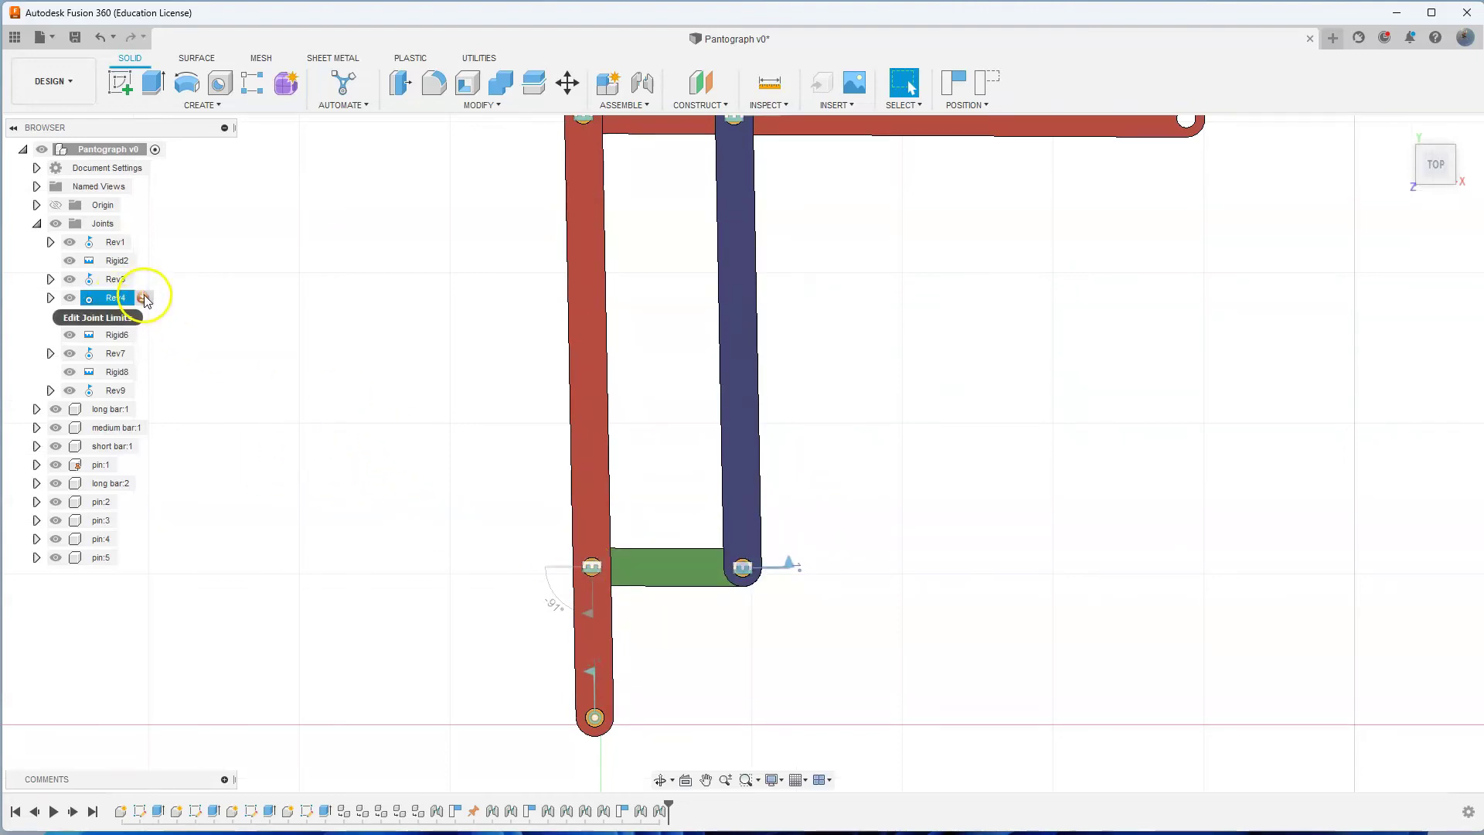
left_click(144, 299)
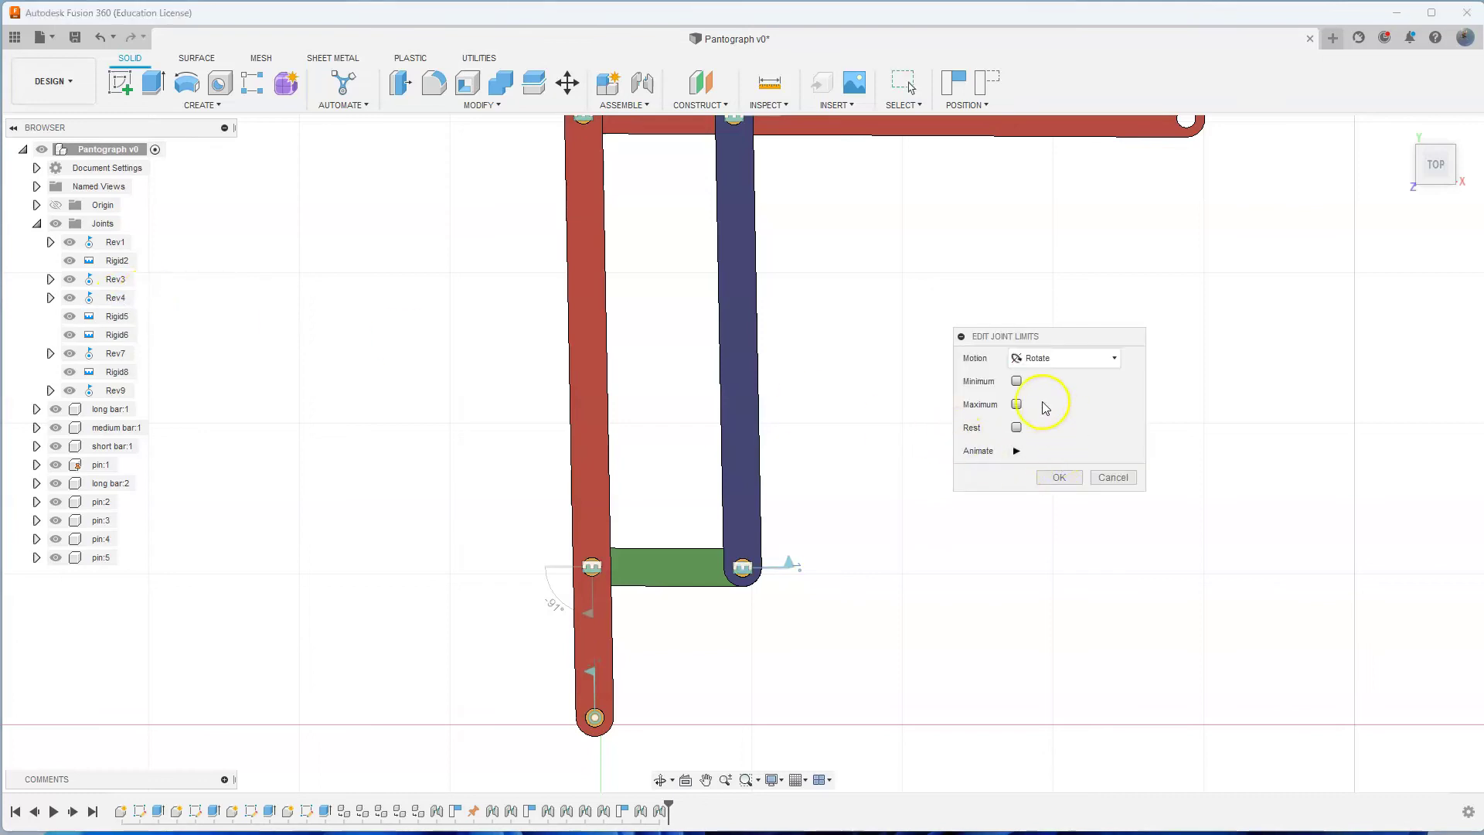
left_click(1017, 383)
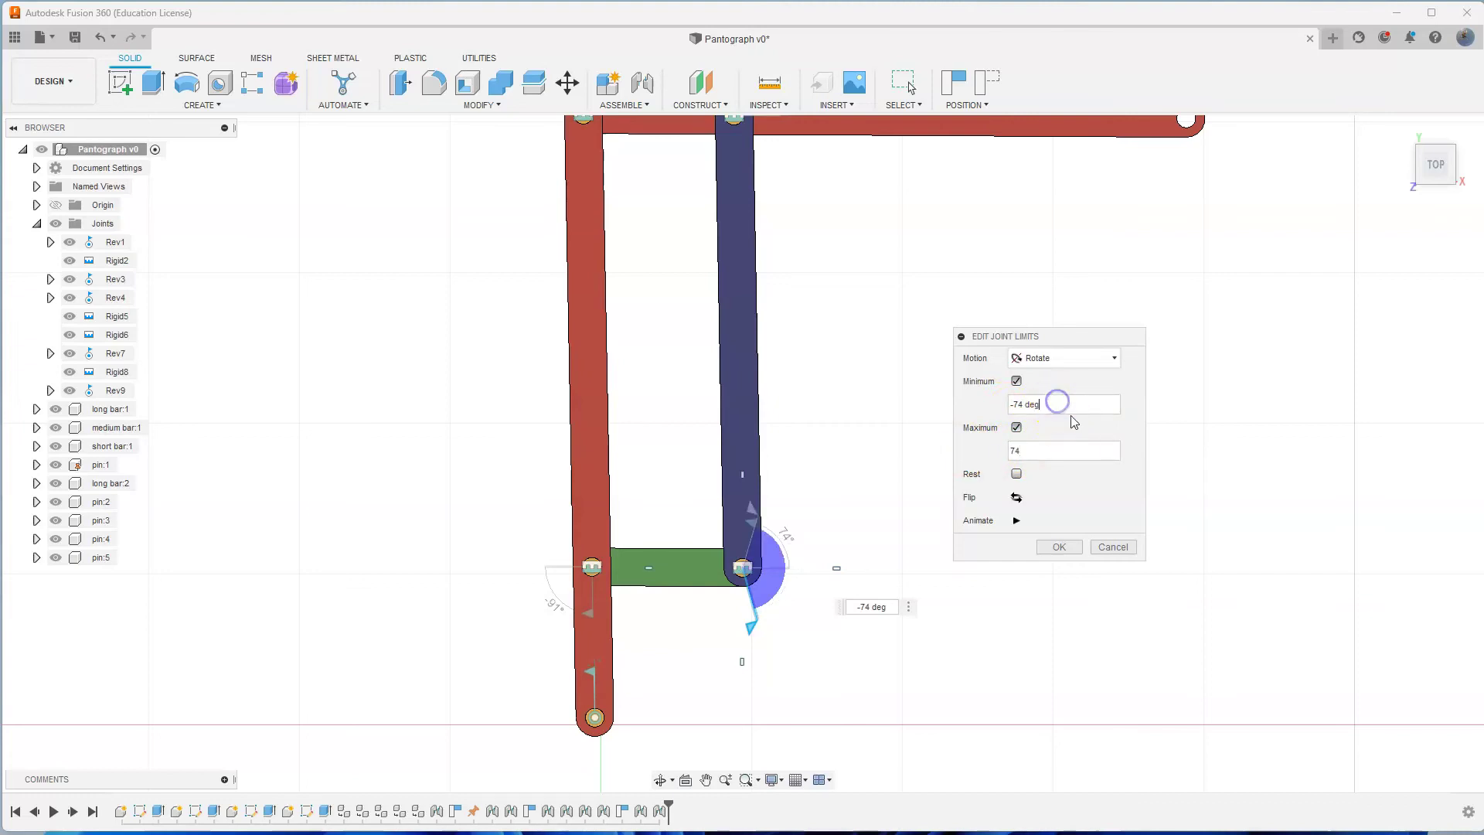
left_click(1060, 548)
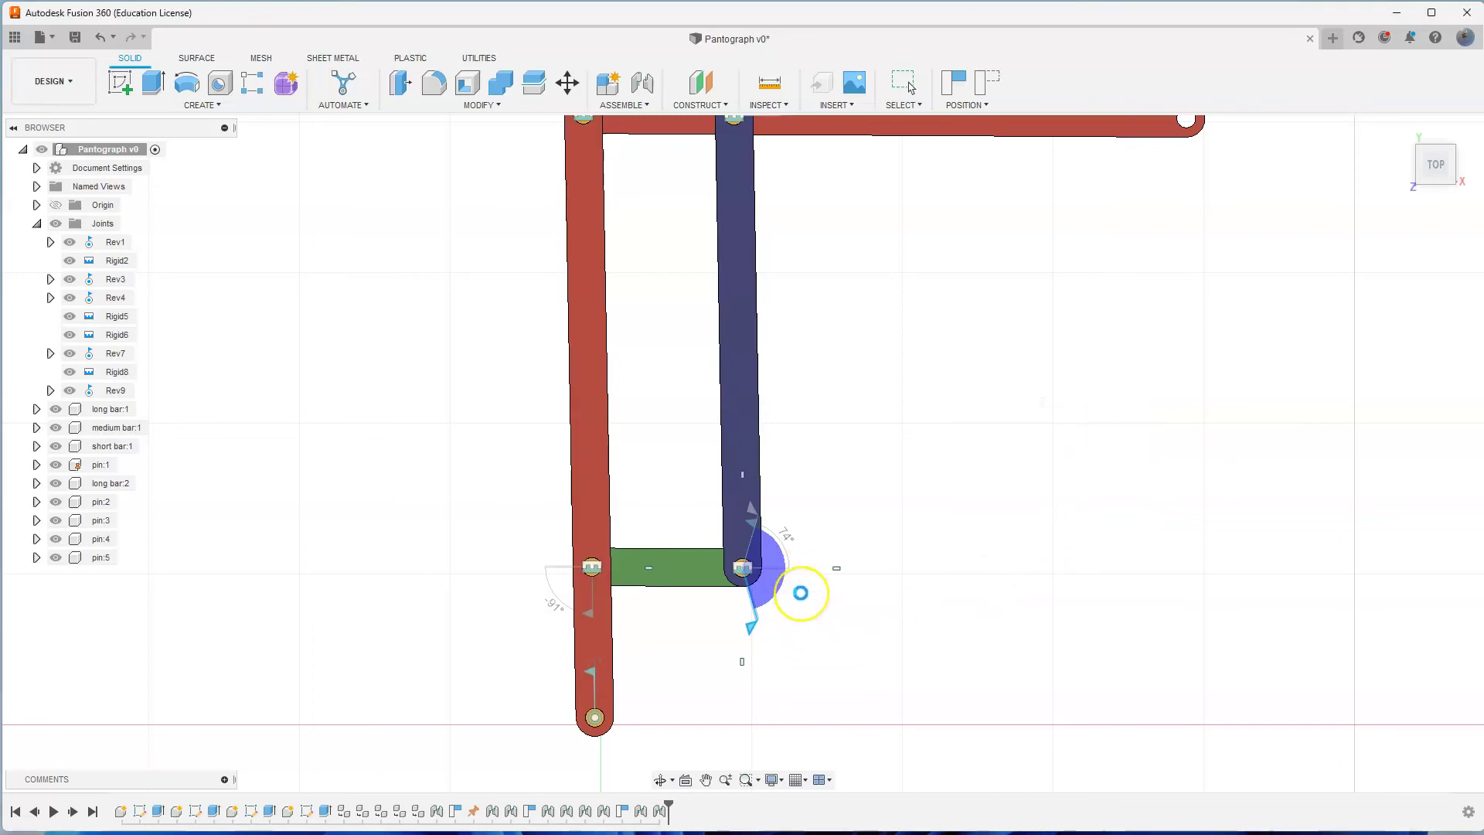
Fold the blue medium bar toward the first long bar to its joint limit and check both ends for overlap.
left_click_drag(741, 544, 603, 398)
scroll(818, 246, "down", 2)
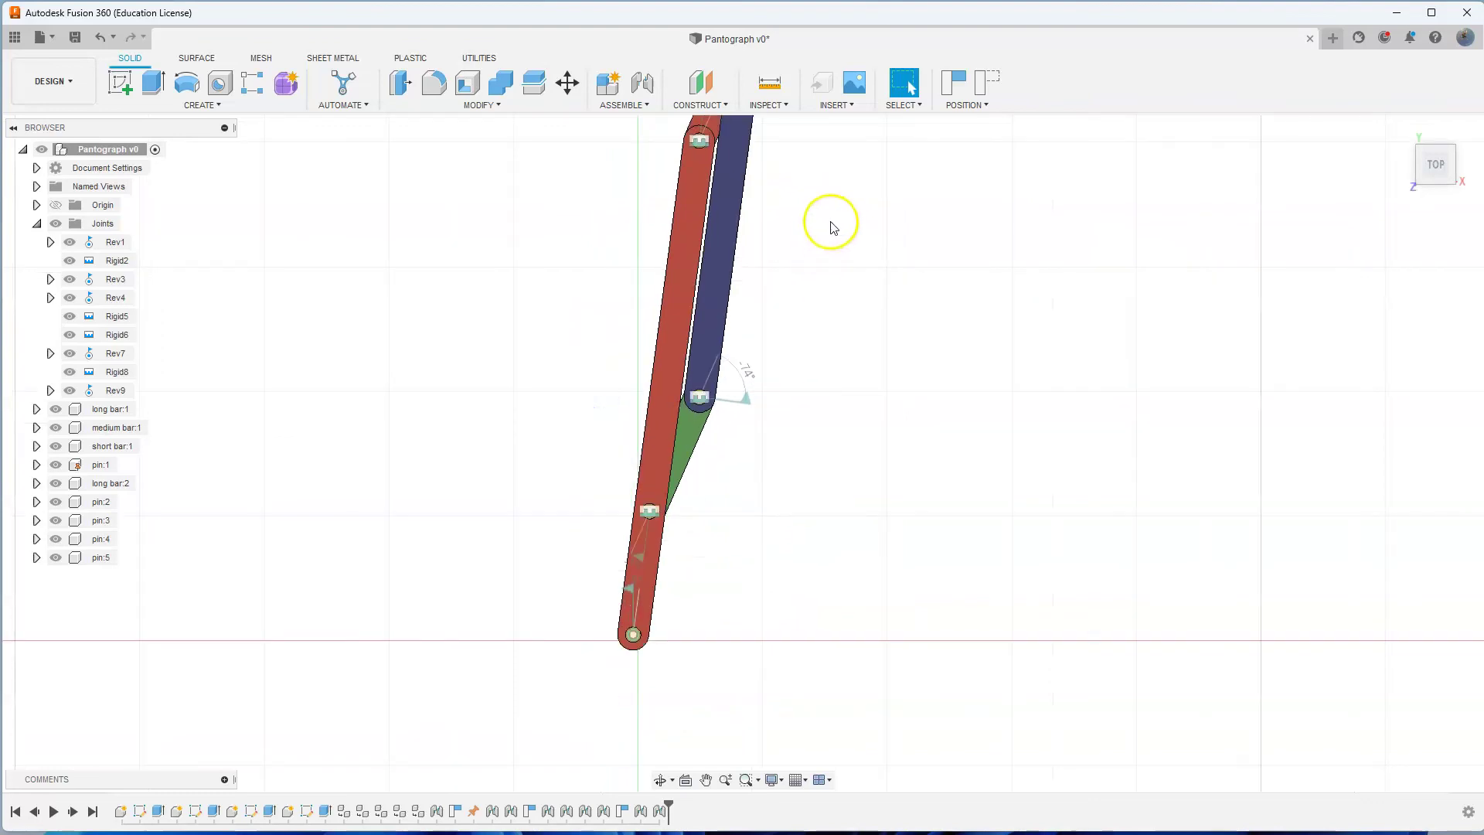
middle_click_drag(832, 228, 790, 568)
scroll(763, 403, "up", 2)
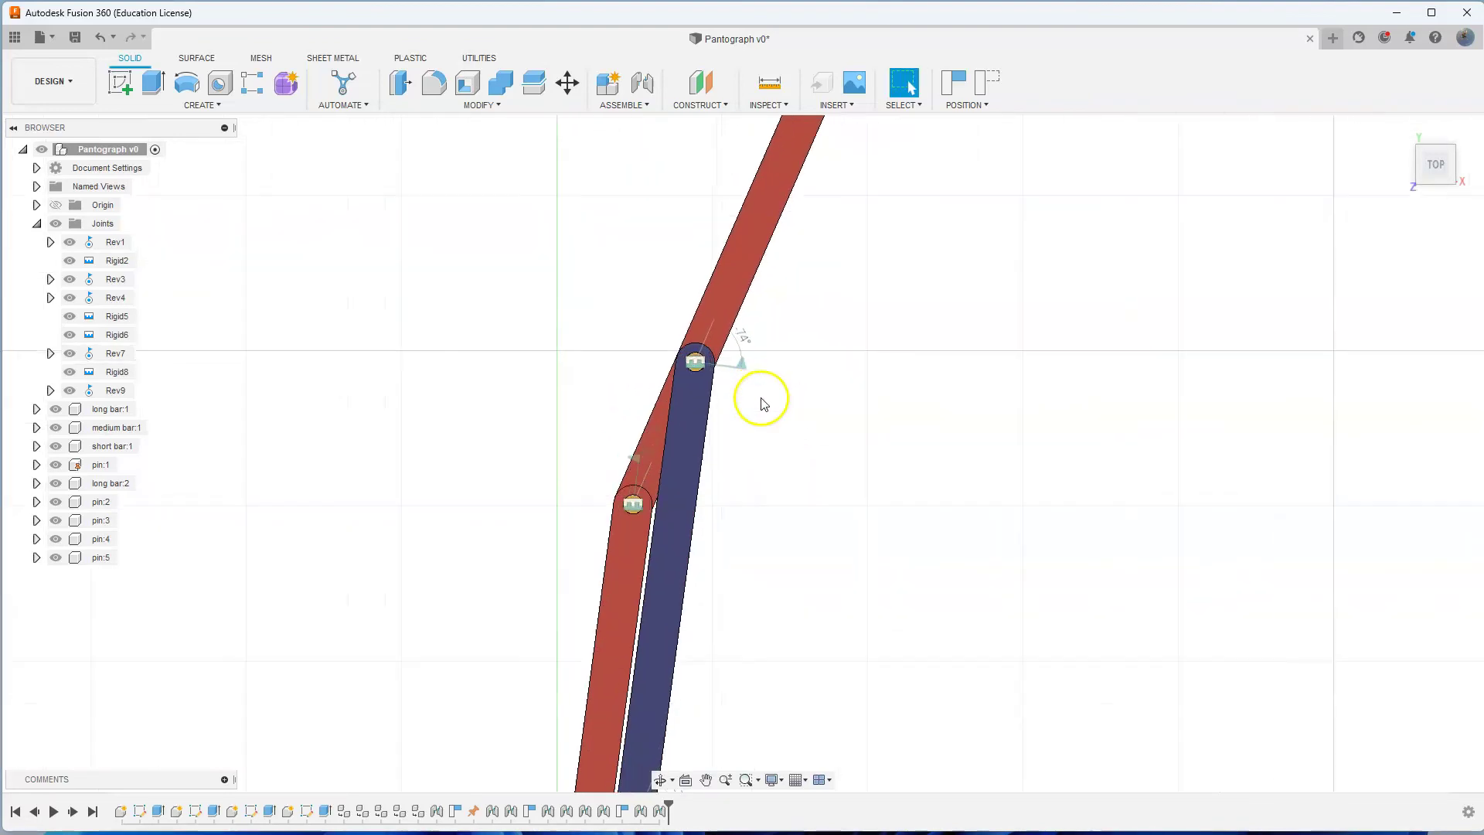
Swing the linkage around its fixed pin until the first long bar and blue medium bar lie nearly horizontal.
left_click_drag(706, 356, 815, 383)
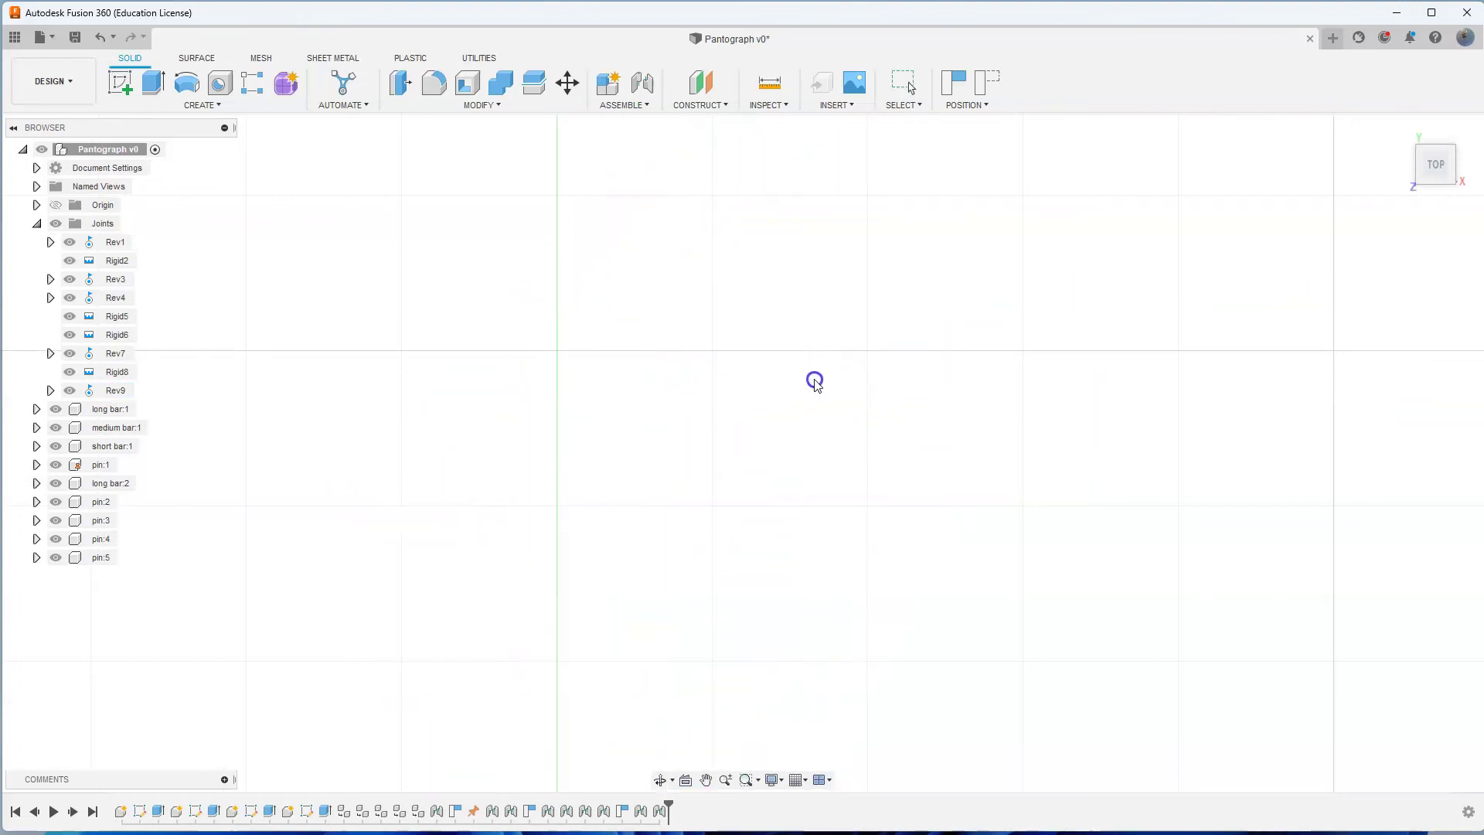
middle_click_drag(816, 381, 842, 455)
scroll(840, 625, "down", 8)
middle_click_drag(839, 625, 835, 351)
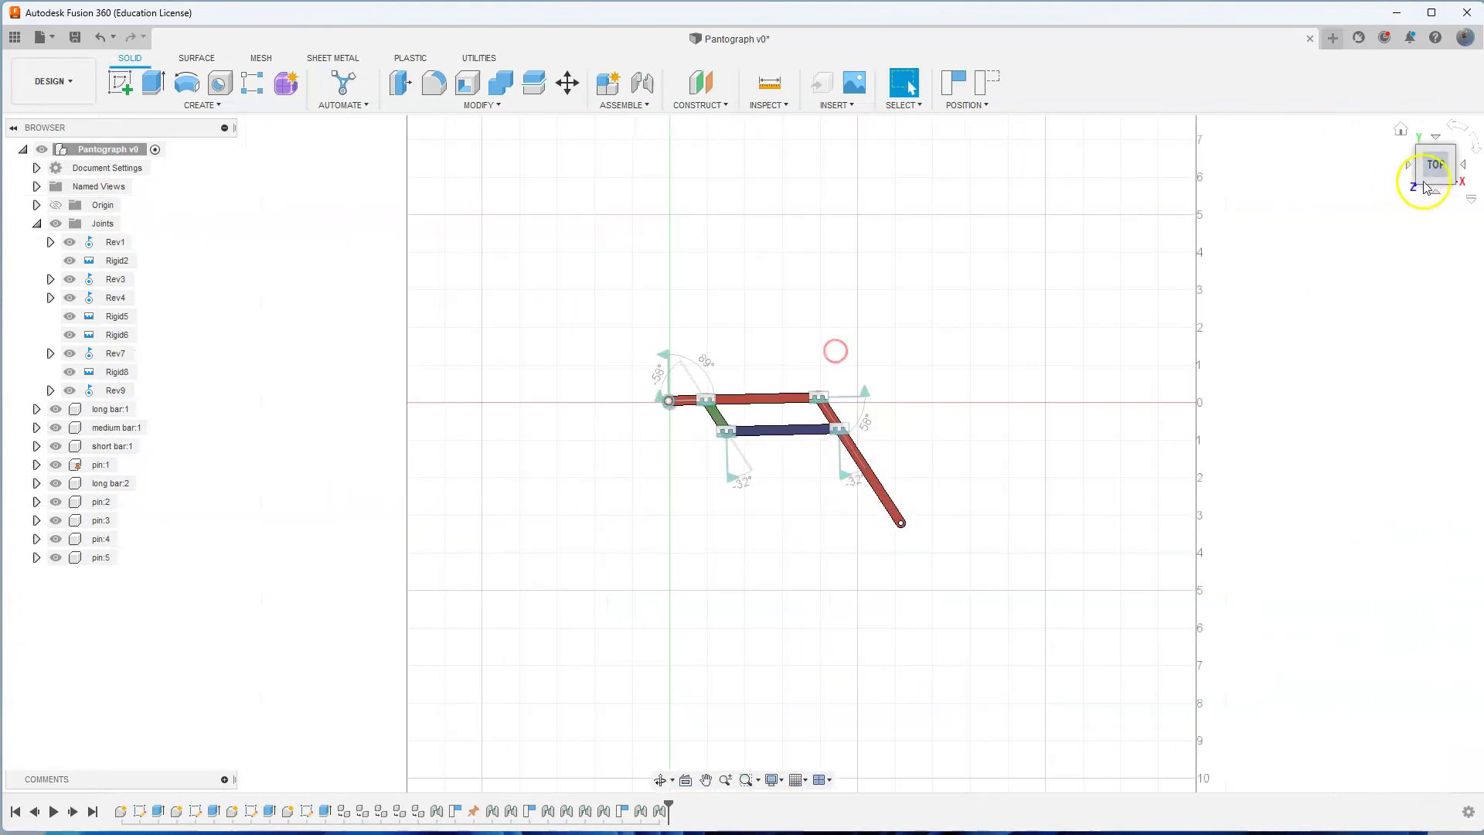
From the home view, move the linkage through its range of motion to test the joint limits.
left_click(1401, 129)
left_click_drag(934, 382, 967, 39)
middle_click_drag(495, 132, 522, 562)
scroll(522, 561, "down", 1)
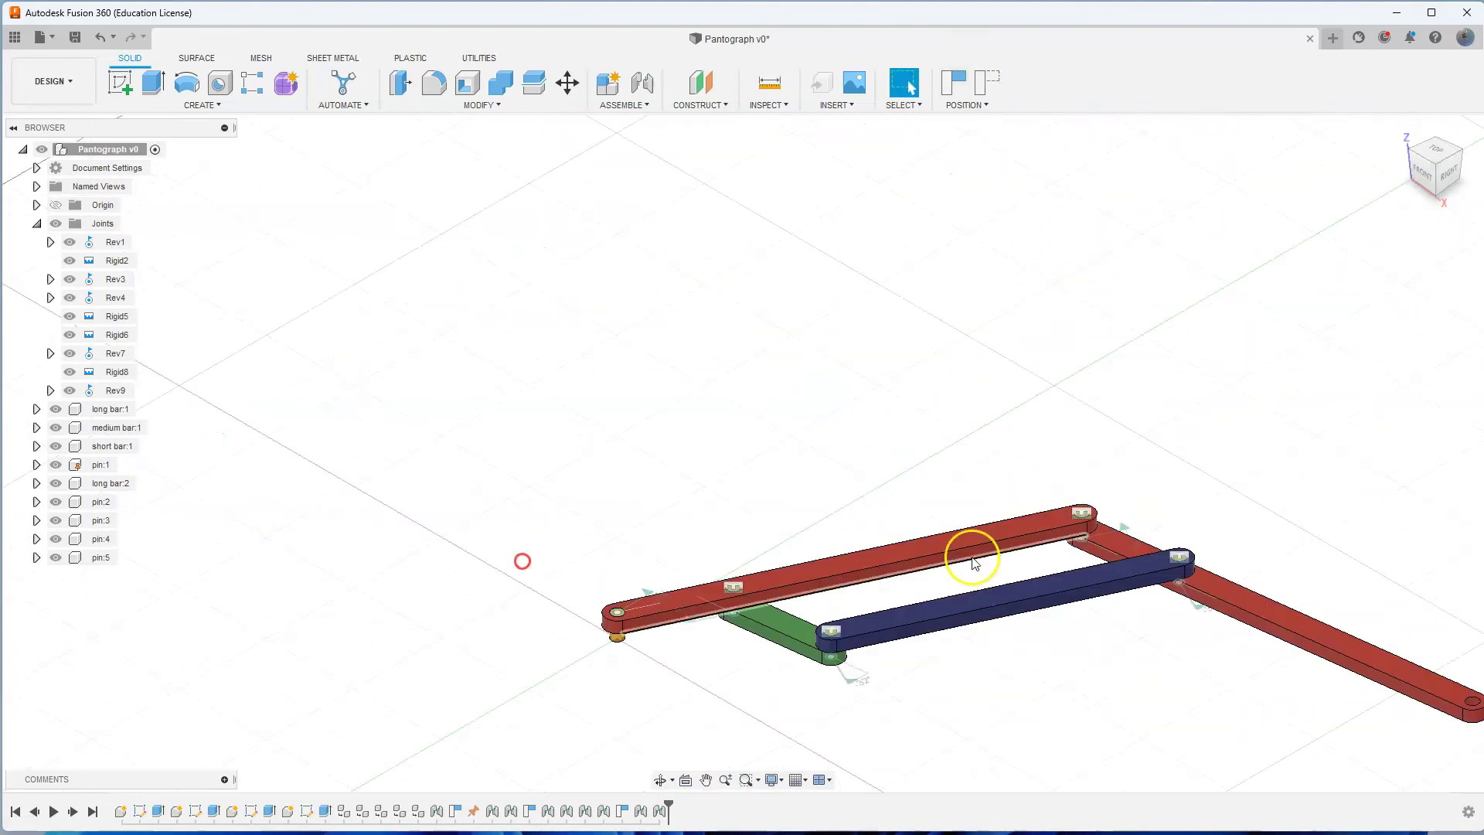
left_click_drag(972, 557, 789, 434)
middle_click_drag(1188, 636, 1074, 378)
left_click_drag(1083, 586, 781, 311)
middle_click_drag(813, 289, 835, 670)
Fold and reopen the linkage from a steeper angled view, checking that the bars move without overlapping.
left_click_drag(846, 466, 652, 566)
left_click_drag(771, 544, 798, 653)
middle_click_drag(799, 653, 781, 591, "shift")
left_click_drag(686, 572, 664, 543)
mouse_move(765, 307)
left_mouse_down()
mouse_move(773, 278)
mouse_move(737, 355)
mouse_move(754, 320)
mouse_move(735, 170)
mouse_move(633, 440)
mouse_move(744, 325)
left_mouse_up()
left_click(693, 247)
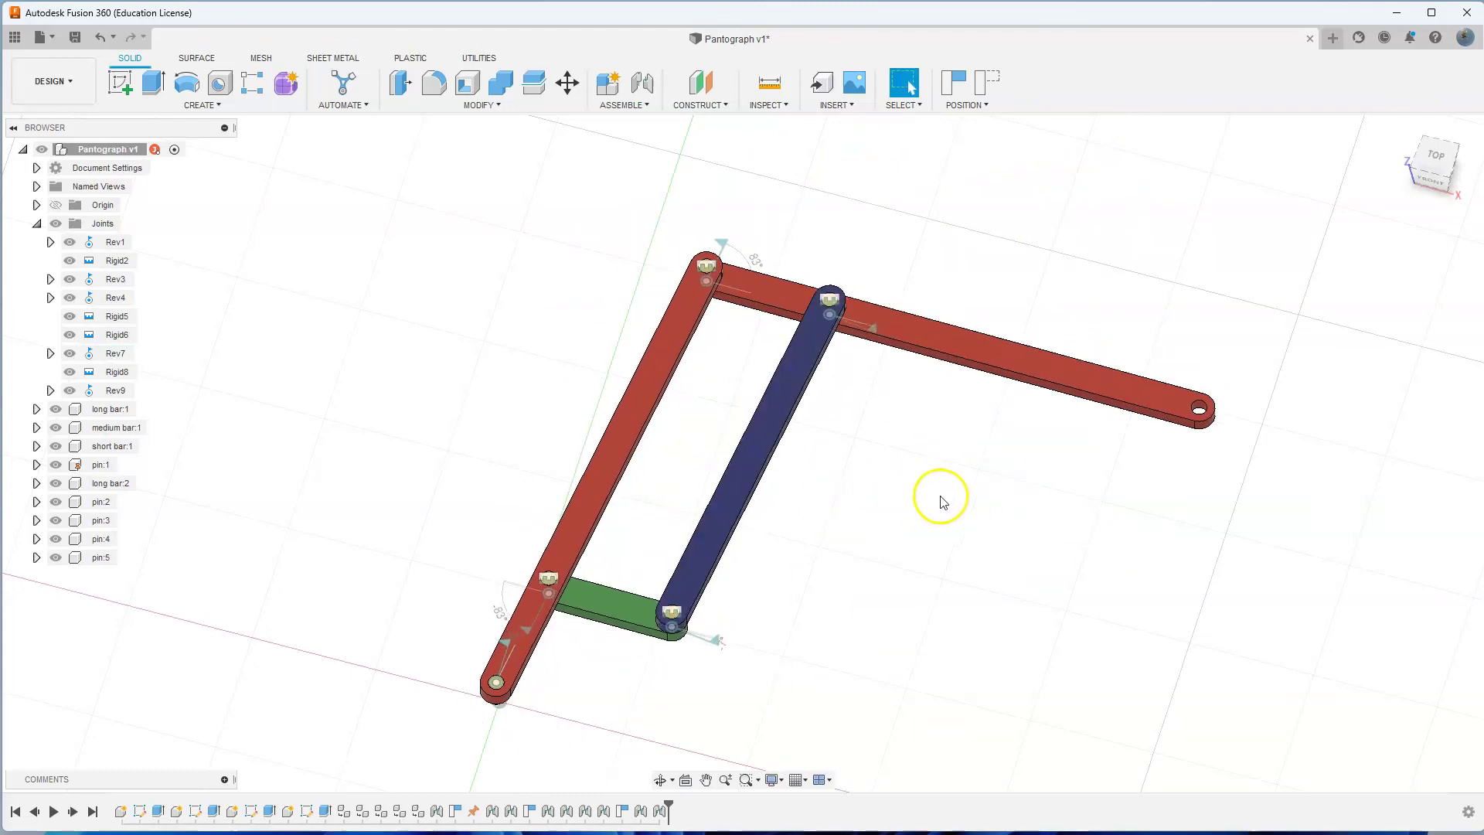
Pose the linkage with the short bar roughly perpendicular to the first long bar, and save the design as a new version.
left_click_drag(805, 371, 699, 389)
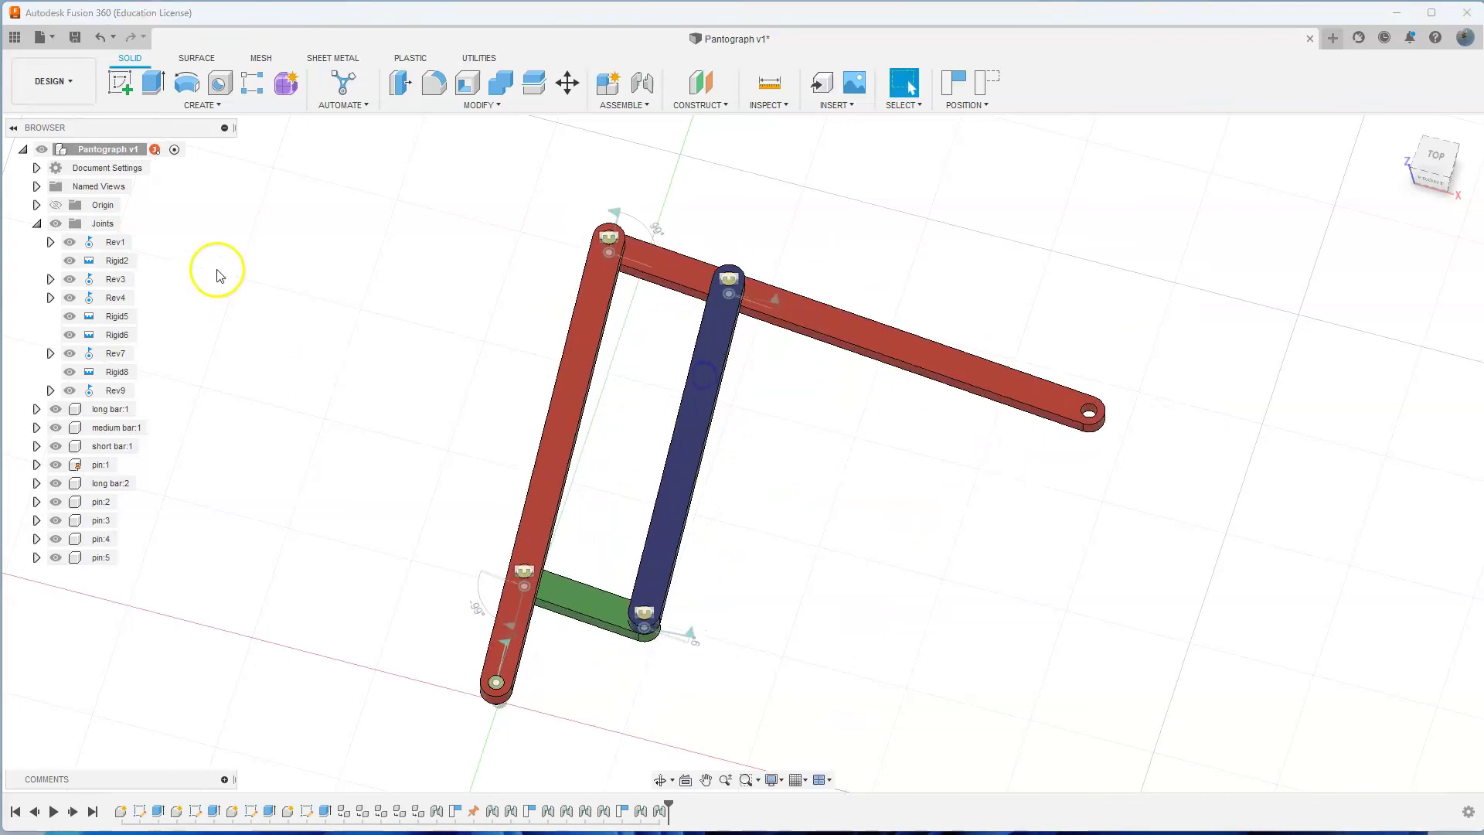
left_click(75, 39)
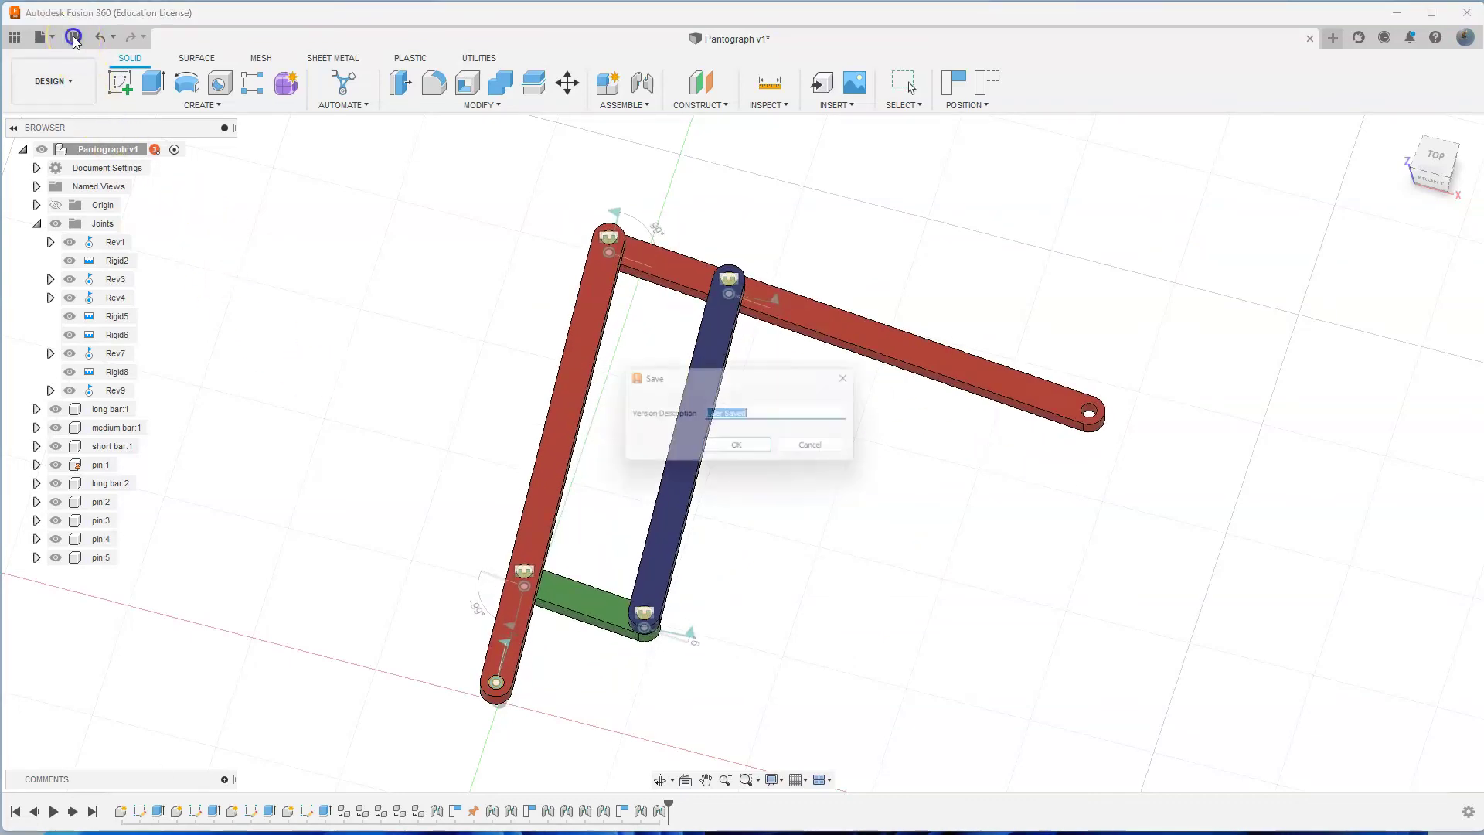
left_click(759, 451)
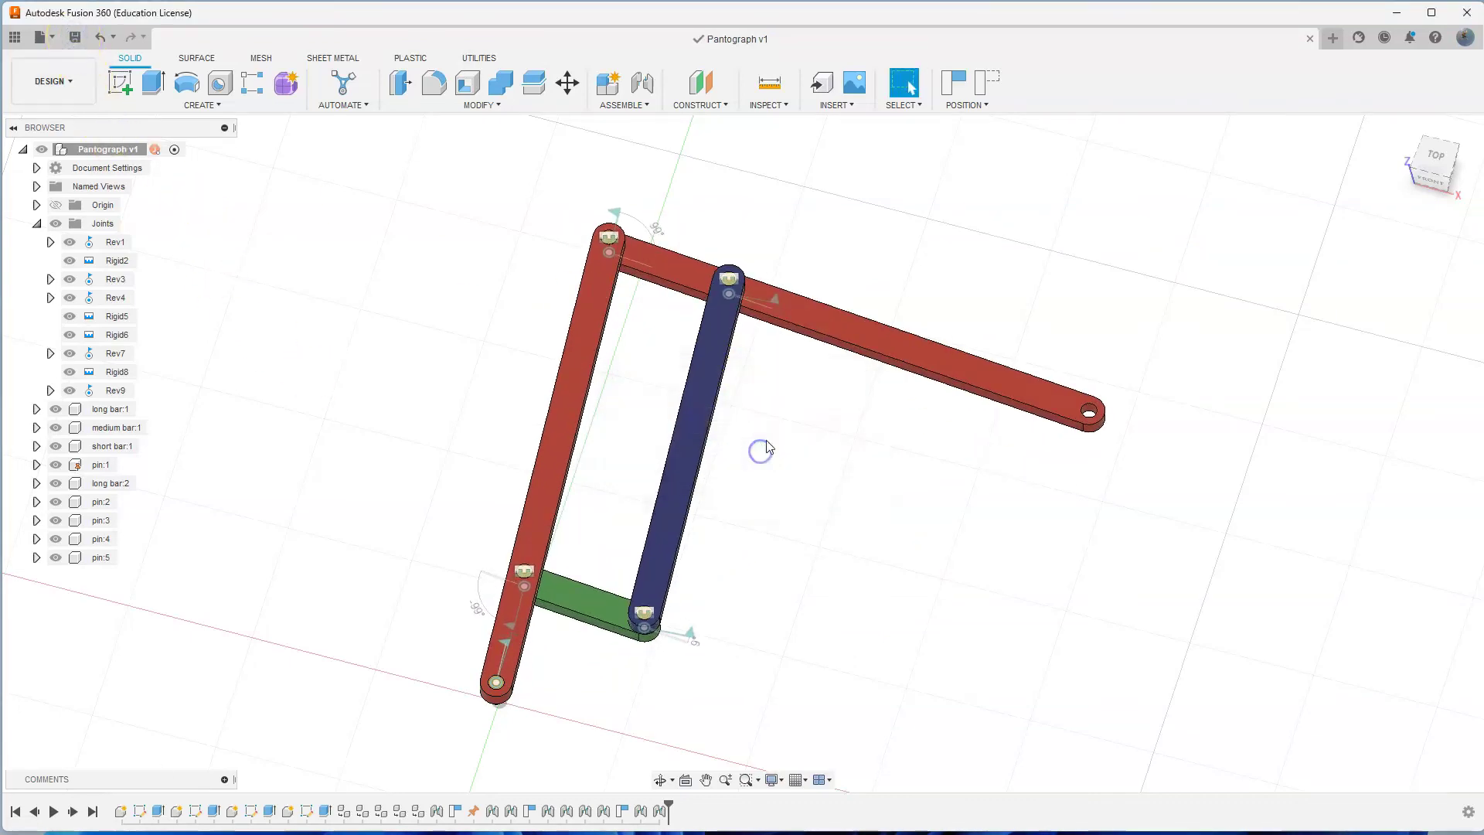